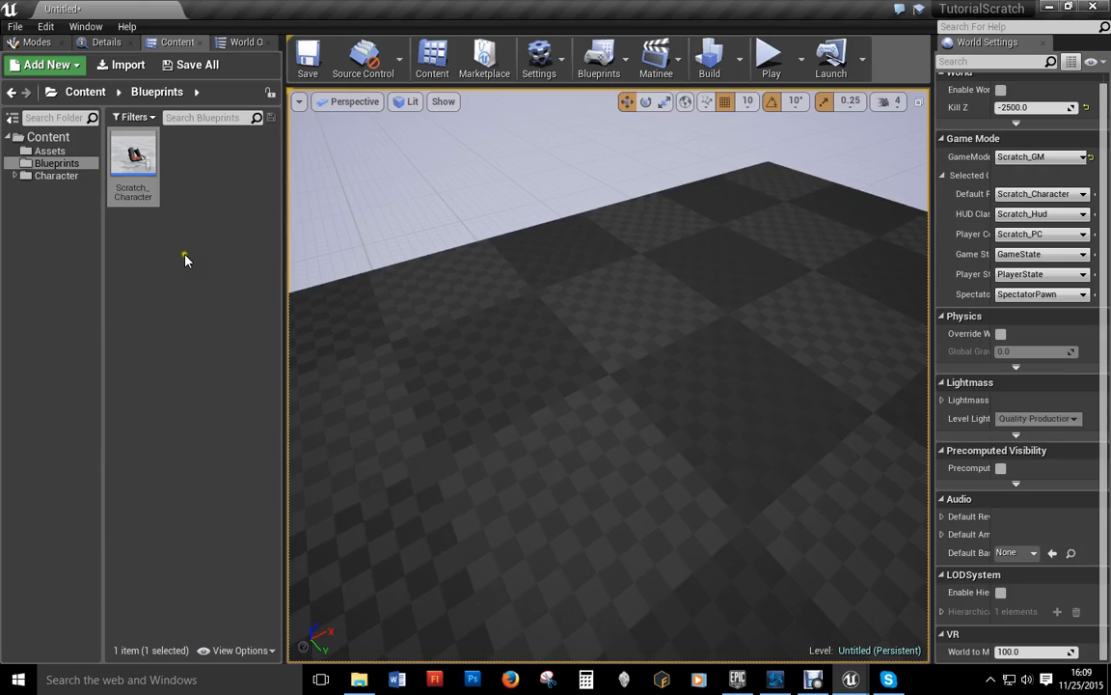
Step: Open Scratch_Character and review the Camera component's advanced camera settings
{"action": "mouse_move", "coordinate": [135, 157]}
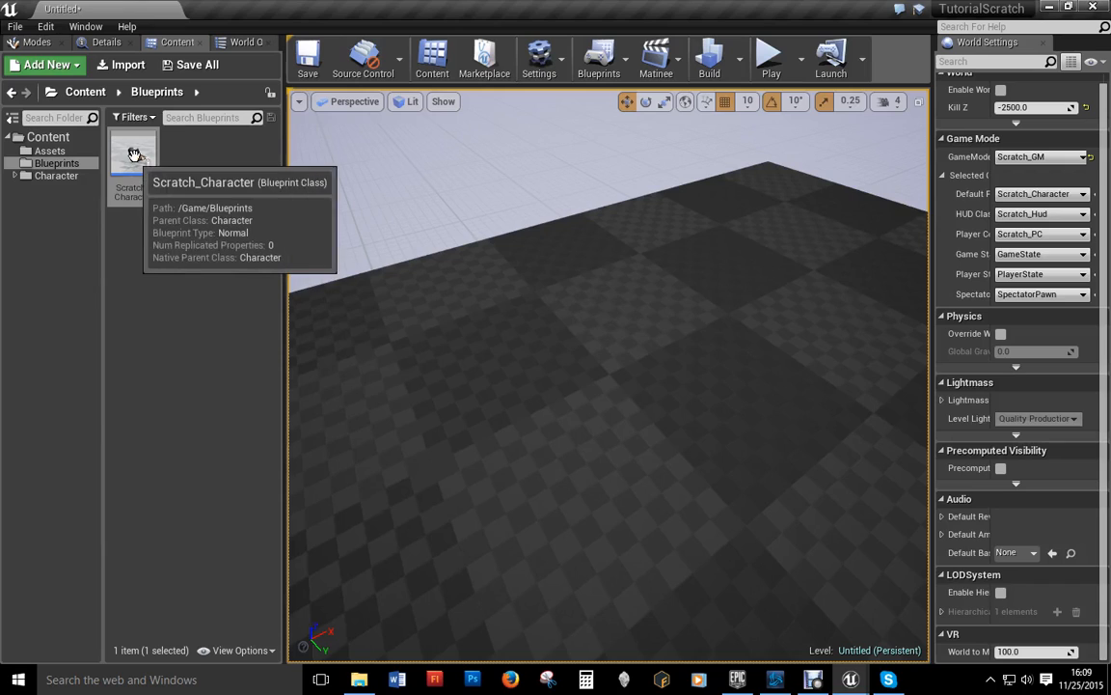
{"action": "double_click", "coordinate": [135, 156]}
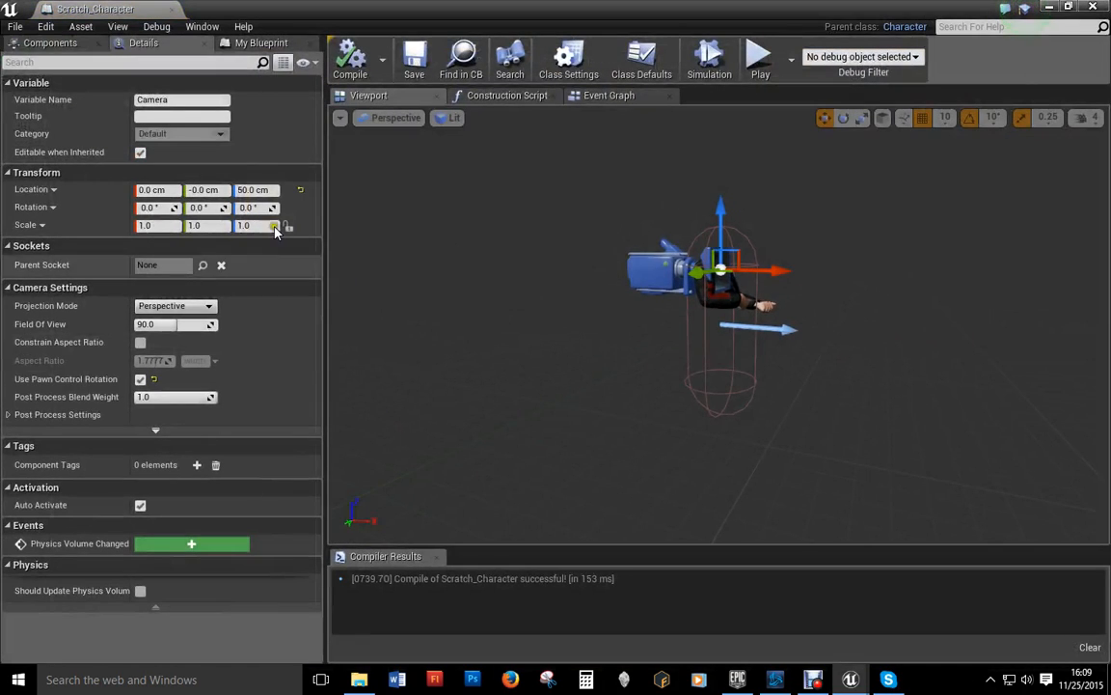
{"action": "left_click", "coordinate": [51, 43]}
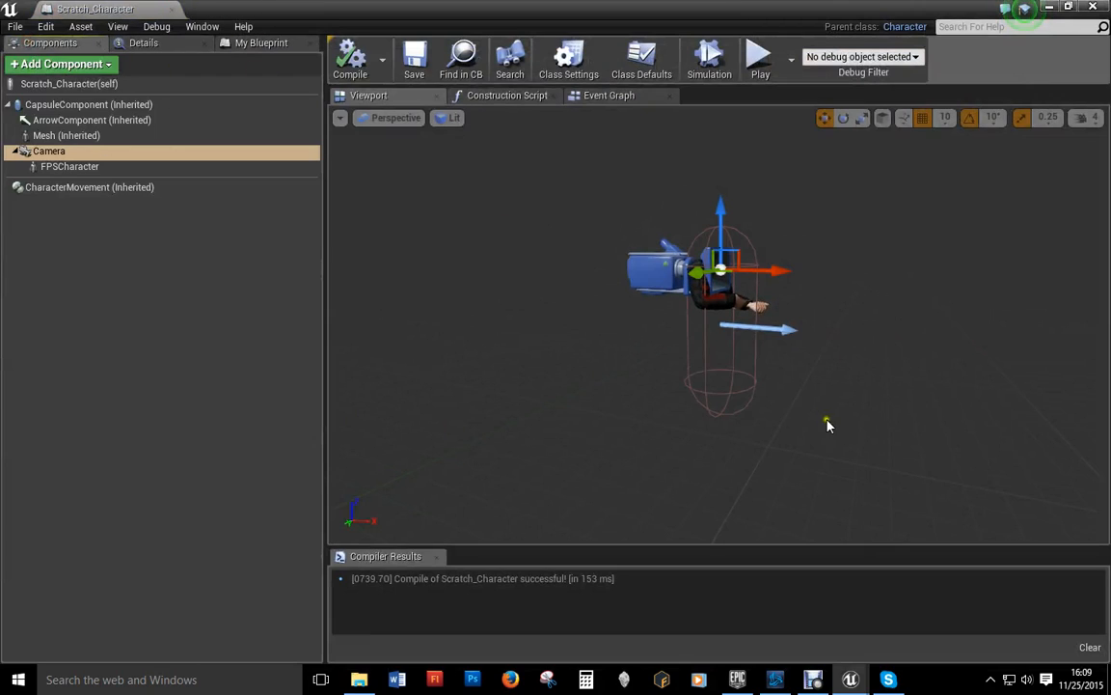
{"action": "left_click", "coordinate": [29, 154]}
{"action": "left_click", "coordinate": [143, 42]}
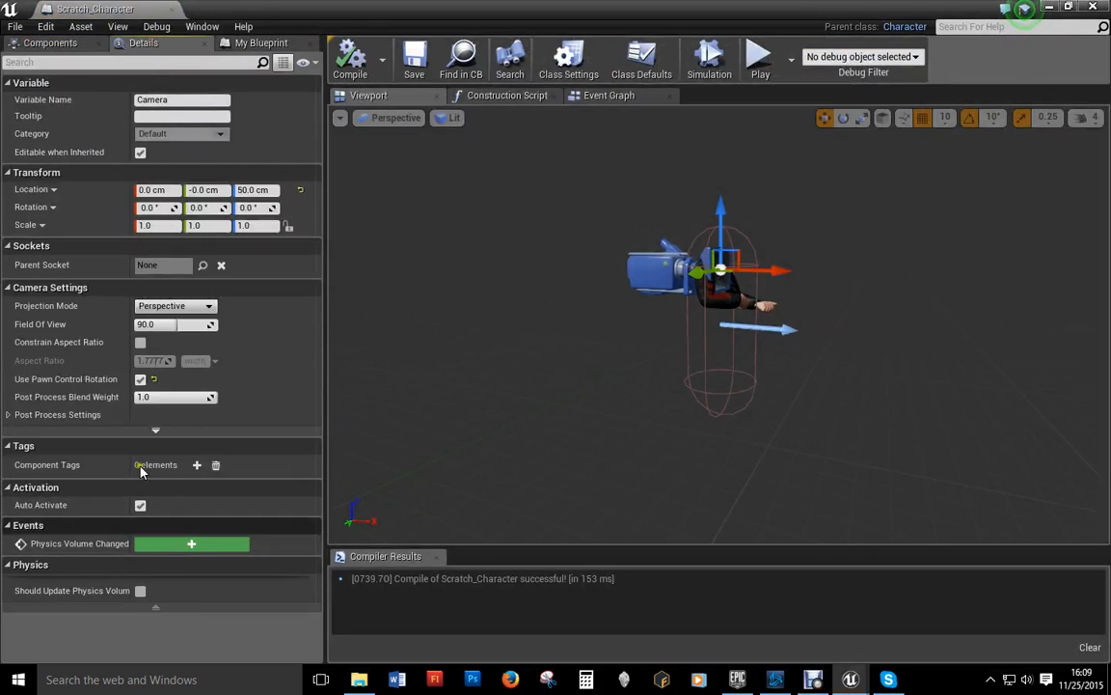
{"action": "left_click", "coordinate": [155, 432]}
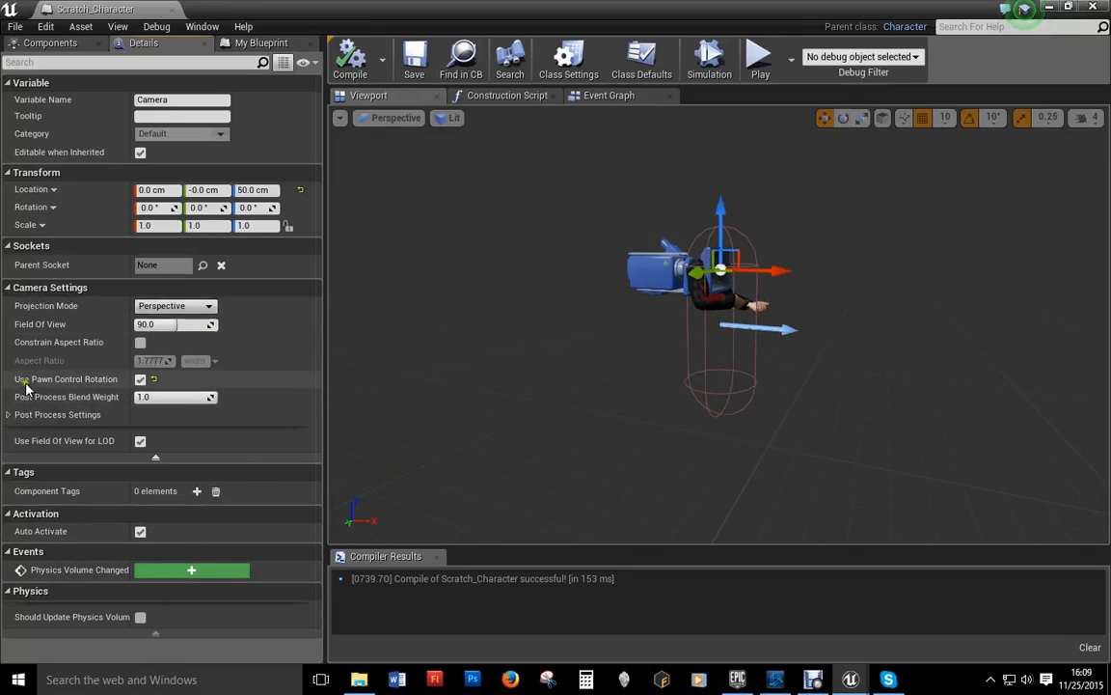
Step: Compile and save the Scratch_Character blueprint
{"action": "mouse_move", "coordinate": [97, 383]}
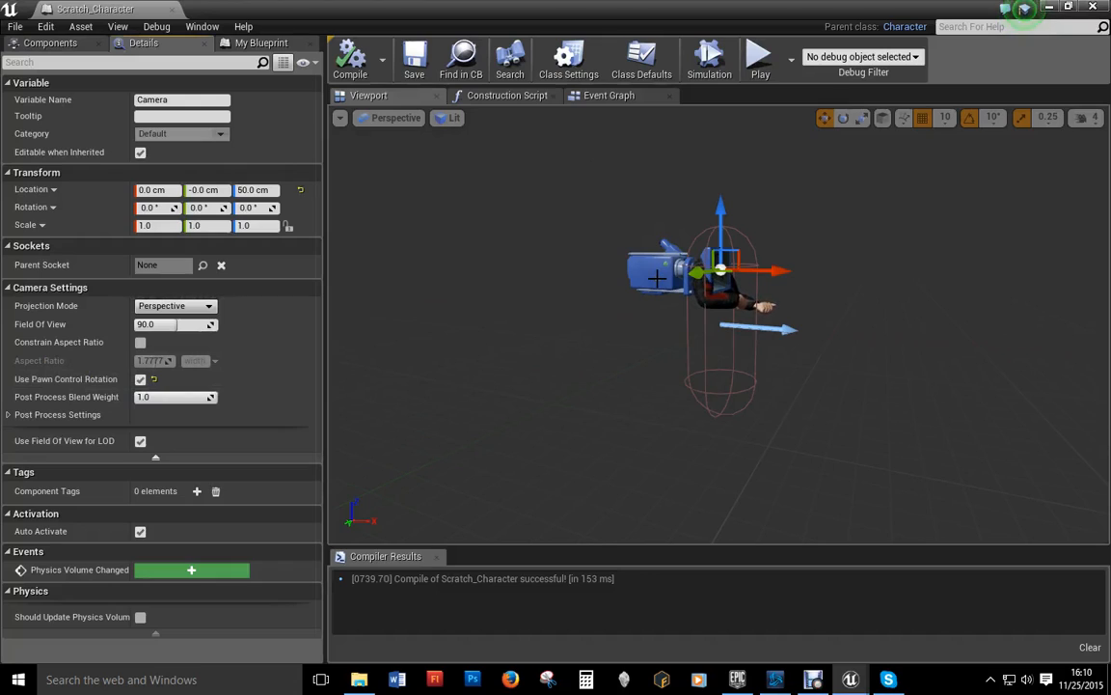
{"action": "left_click", "coordinate": [350, 58]}
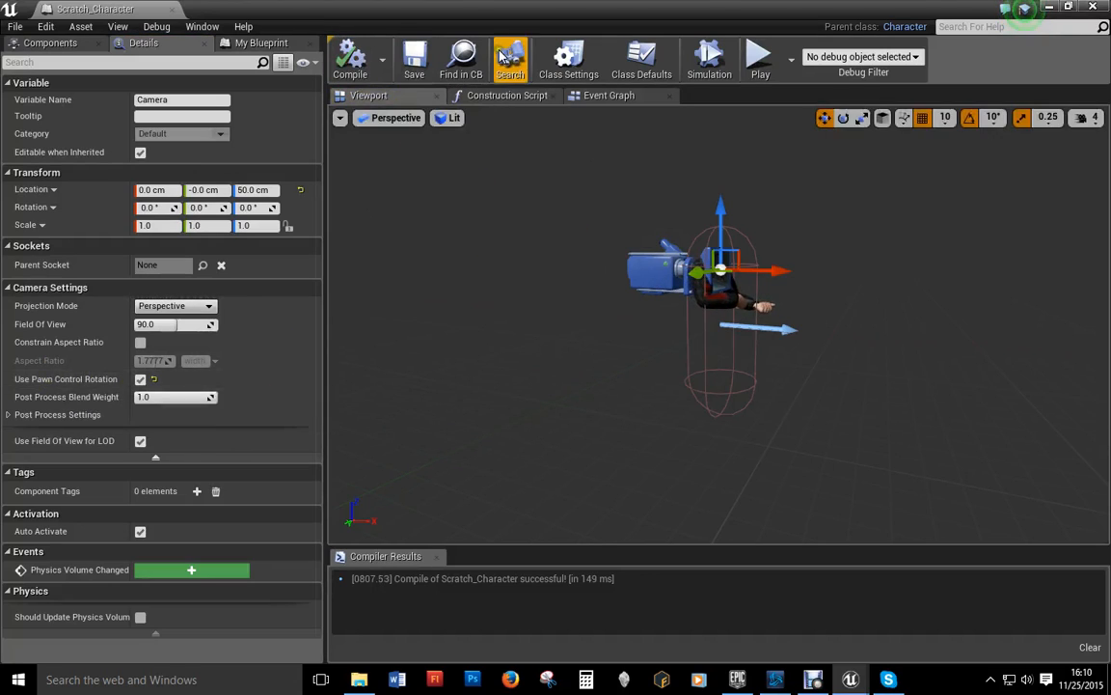
{"action": "left_click", "coordinate": [413, 59]}
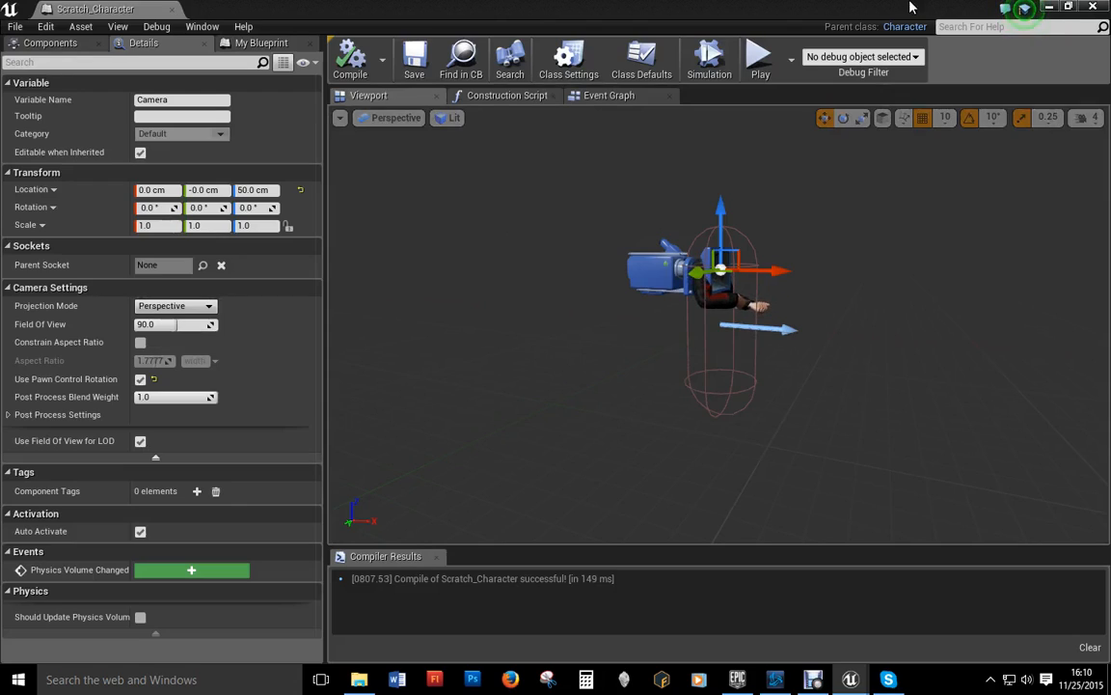
Step: Duplicate Scratch_Character as Scratch_TPP_Character, then view the Character folder
{"action": "left_click", "coordinate": [1093, 7]}
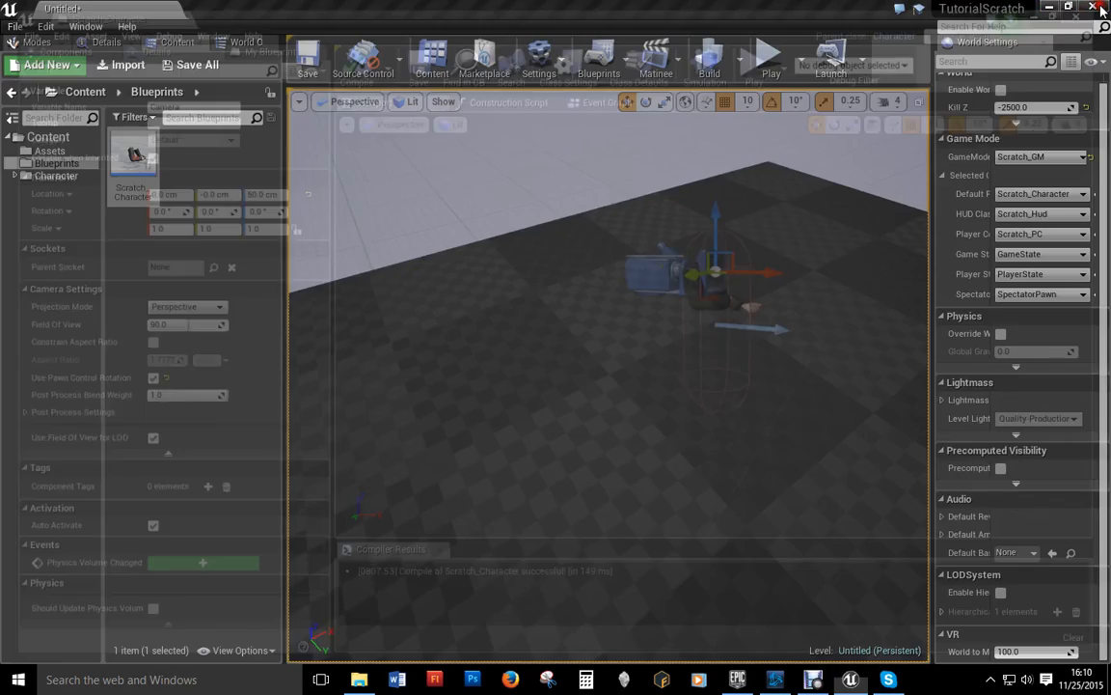
{"action": "right_click", "coordinate": [135, 155]}
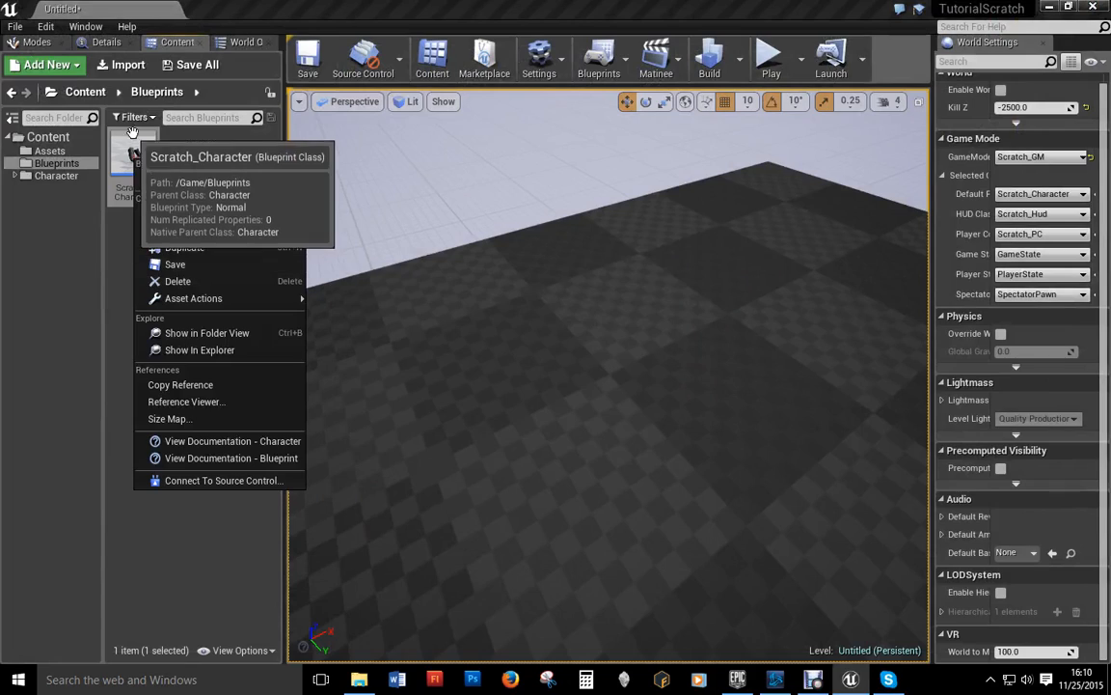
{"action": "left_click", "coordinate": [216, 248]}
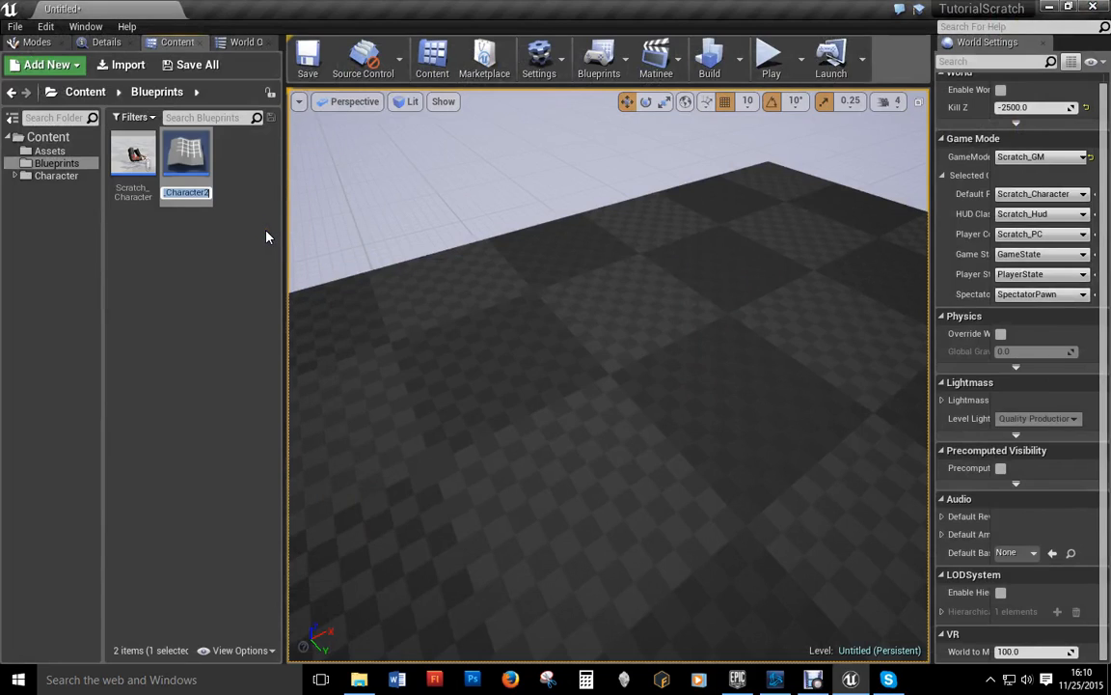
{"action": "type", "text": "Scratch"}
{"action": "type", "text": "_TPP_Ch"}
{"action": "type", "text": "aracter"}
{"action": "key", "text": "Return"}
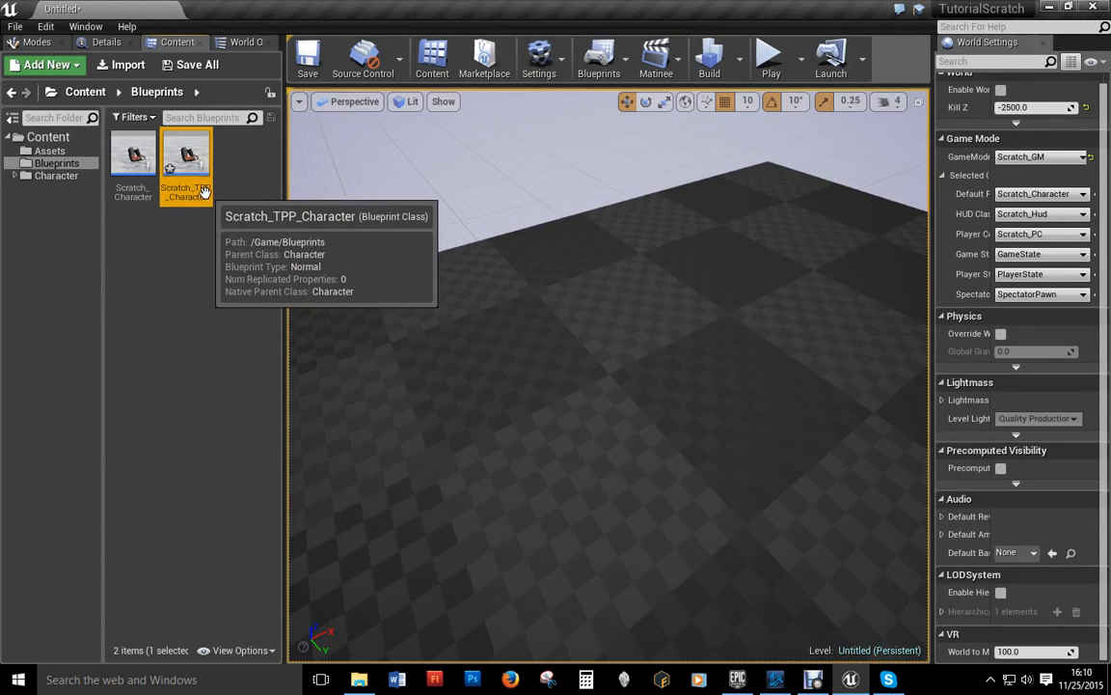
{"action": "left_click", "coordinate": [53, 175]}
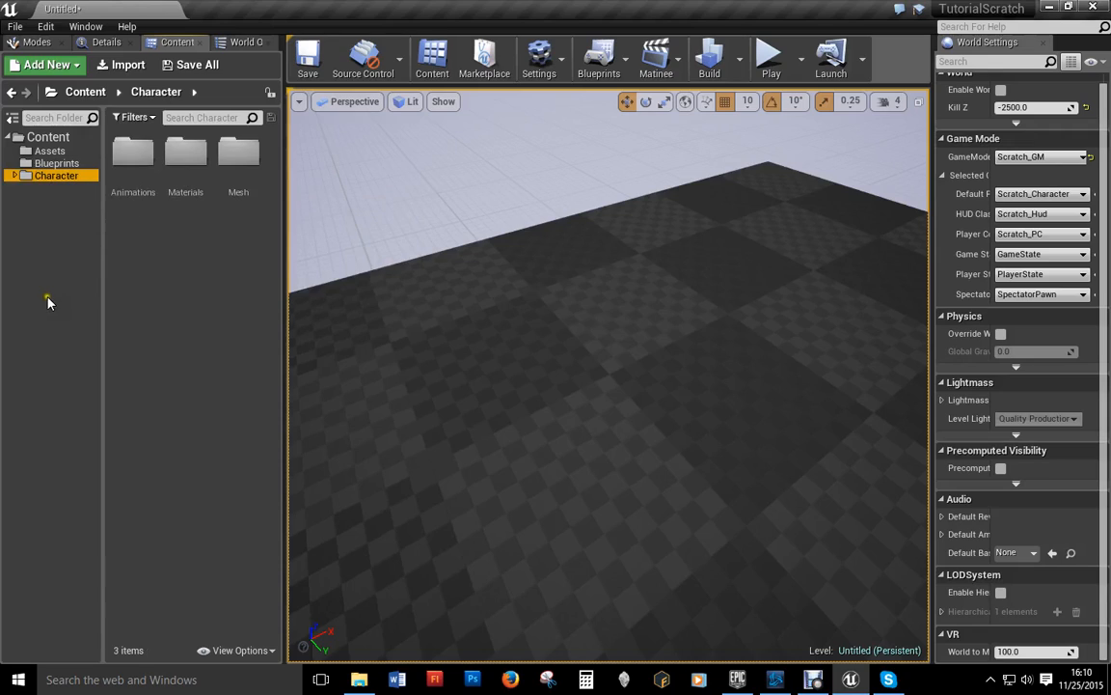
Step: Create a new folder named TPPCharacter under Content
{"action": "left_click", "coordinate": [49, 138]}
{"action": "right_click", "coordinate": [48, 138]}
{"action": "left_click", "coordinate": [85, 143]}
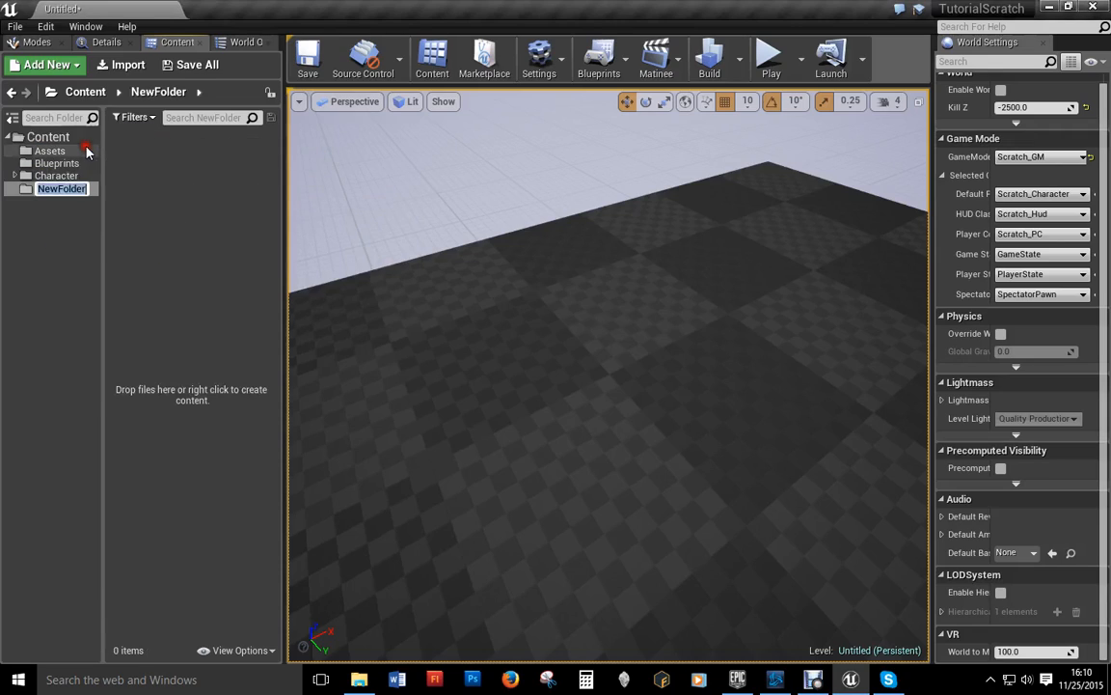
{"action": "type", "text": "Text"}
{"action": "key", "text": "BackSpace"}
{"action": "key", "text": "BackSpace"}
{"action": "key", "text": "BackSpace"}
{"action": "type", "text": "PPCG"}
{"action": "key", "text": "BackSpace"}
{"action": "type", "text": "haracter"}
{"action": "key", "text": "Return"}
Step: Add two subfolders inside TPPCharacter, named Assets and Materials
{"action": "right_click", "coordinate": [79, 188]}
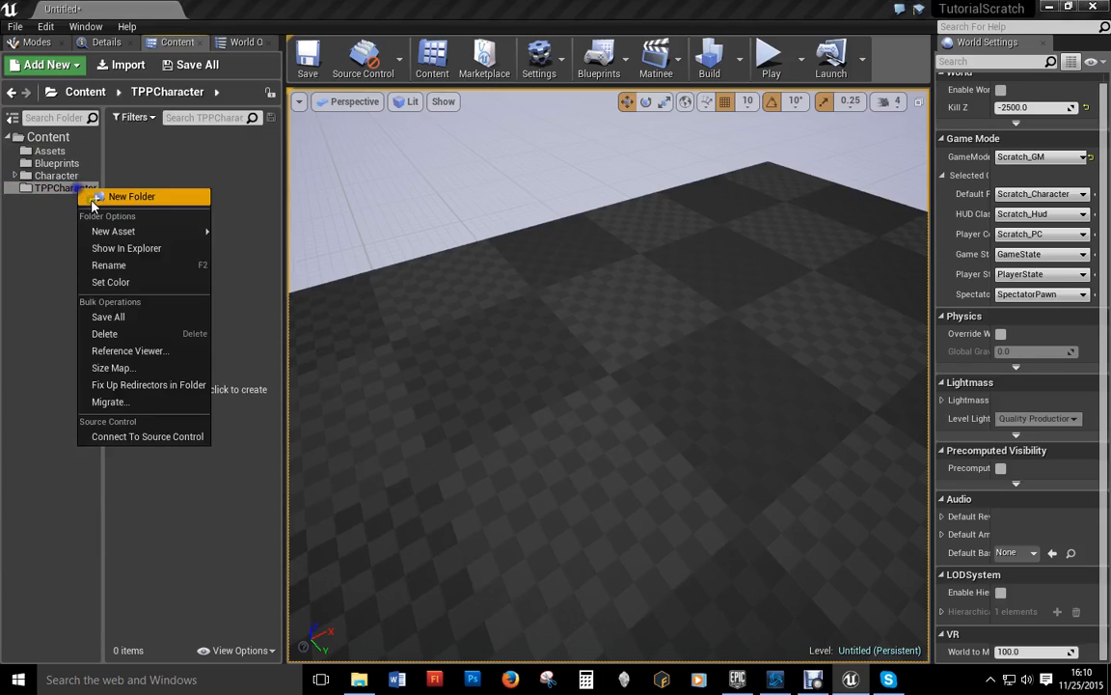
{"action": "left_click", "coordinate": [96, 197]}
{"action": "type", "text": "Assets"}
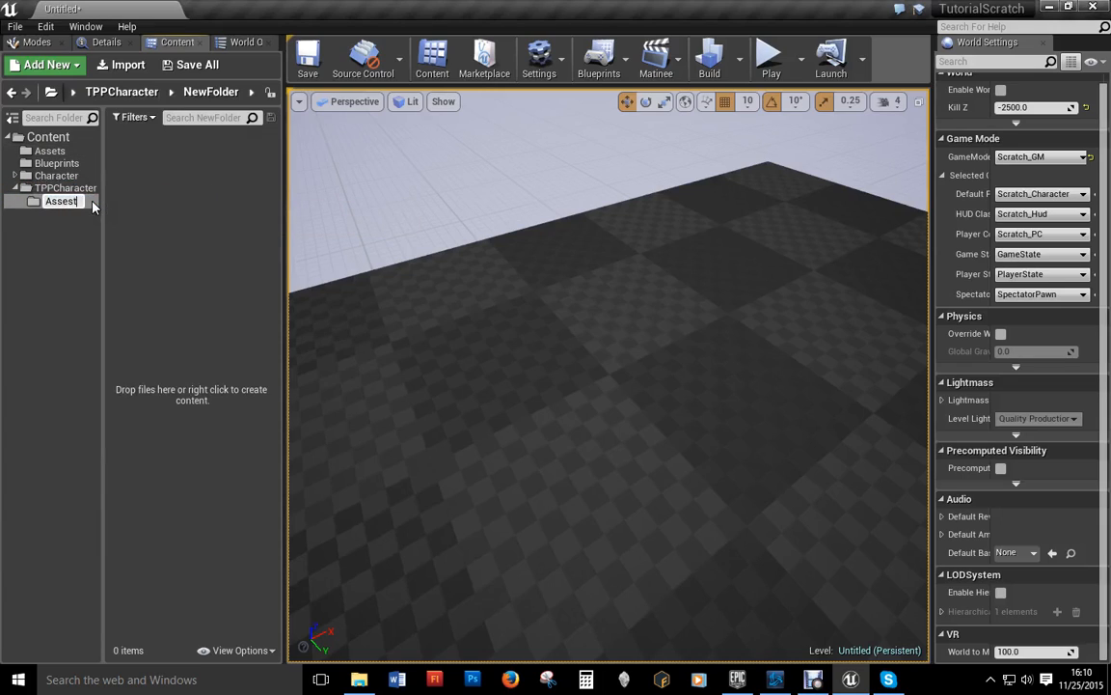
{"action": "key", "text": "Return"}
{"action": "right_click", "coordinate": [72, 189]}
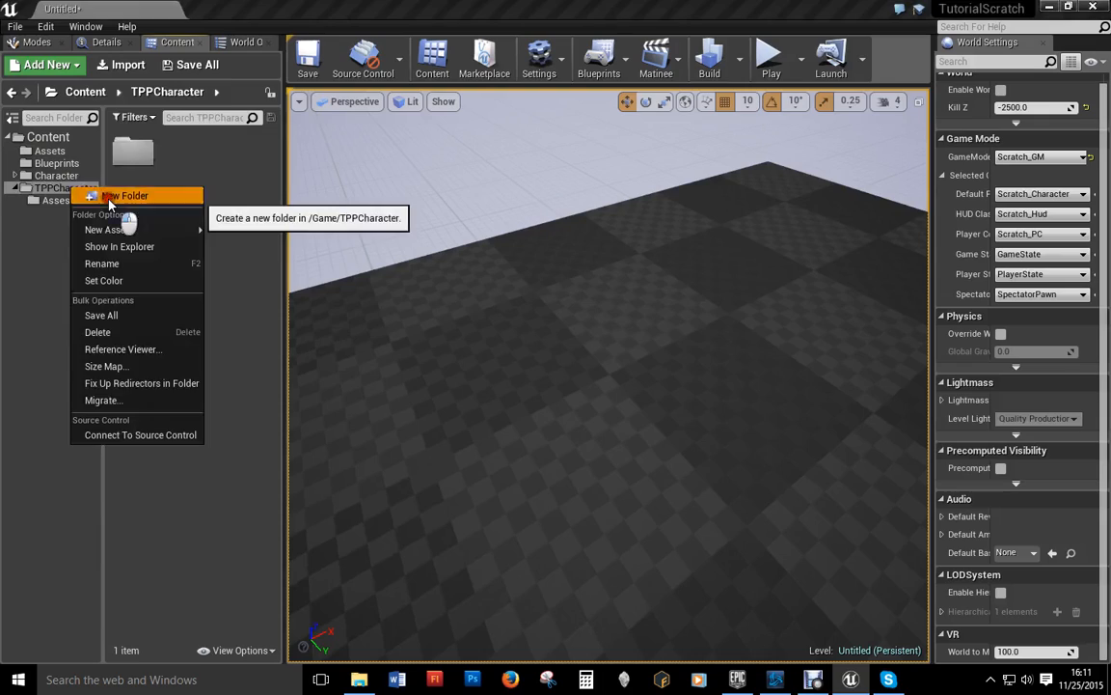
{"action": "left_click", "coordinate": [104, 197]}
{"action": "type", "text": "M"}
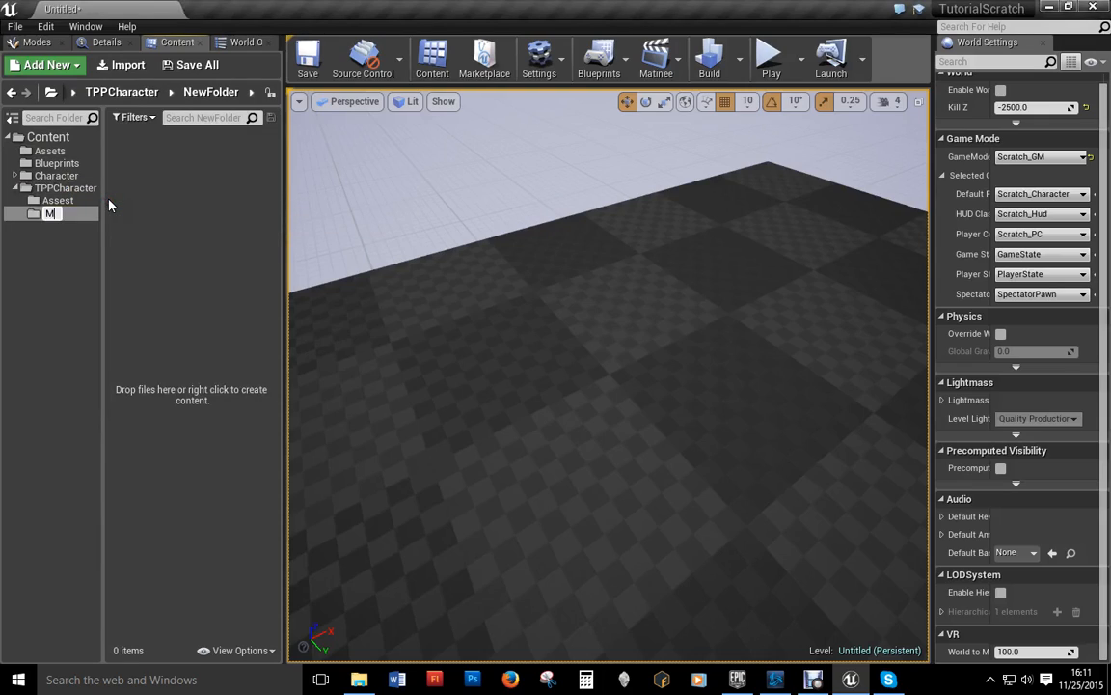
{"action": "type", "text": "aterials"}
{"action": "key", "text": "Return"}
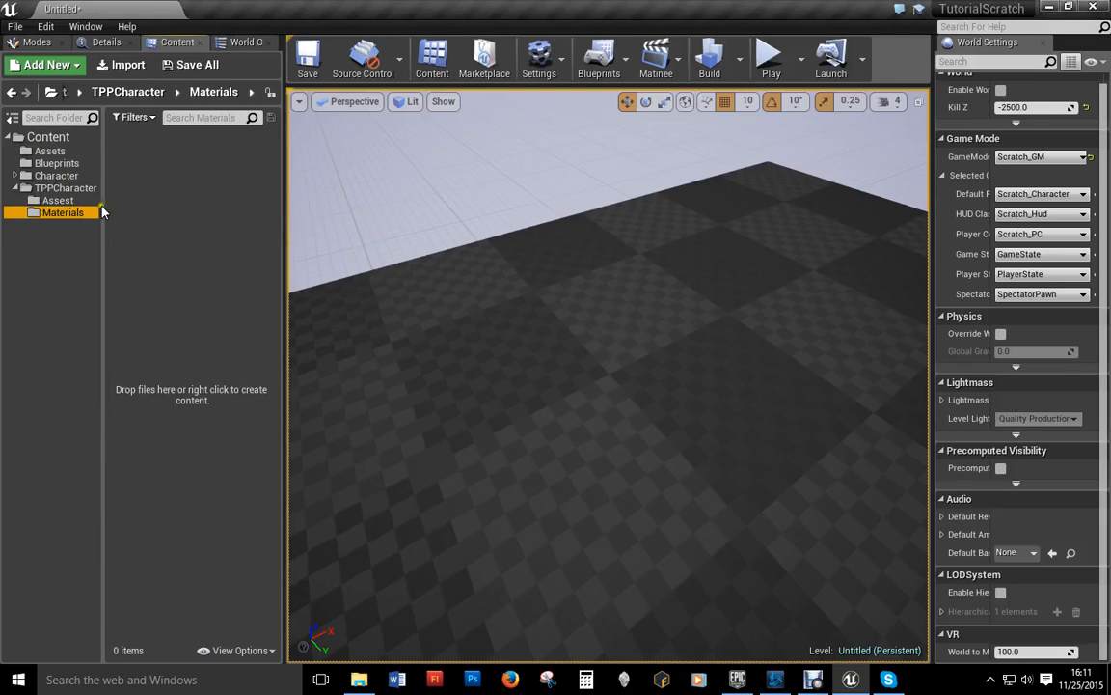
Step: Rename the Assets subfolder to Animations, add a Mesh subfolder, and start importing into TPPCharacter
{"action": "left_click", "coordinate": [58, 200]}
{"action": "key", "text": "F2"}
{"action": "type", "text": "Animations"}
{"action": "key", "text": "Return"}
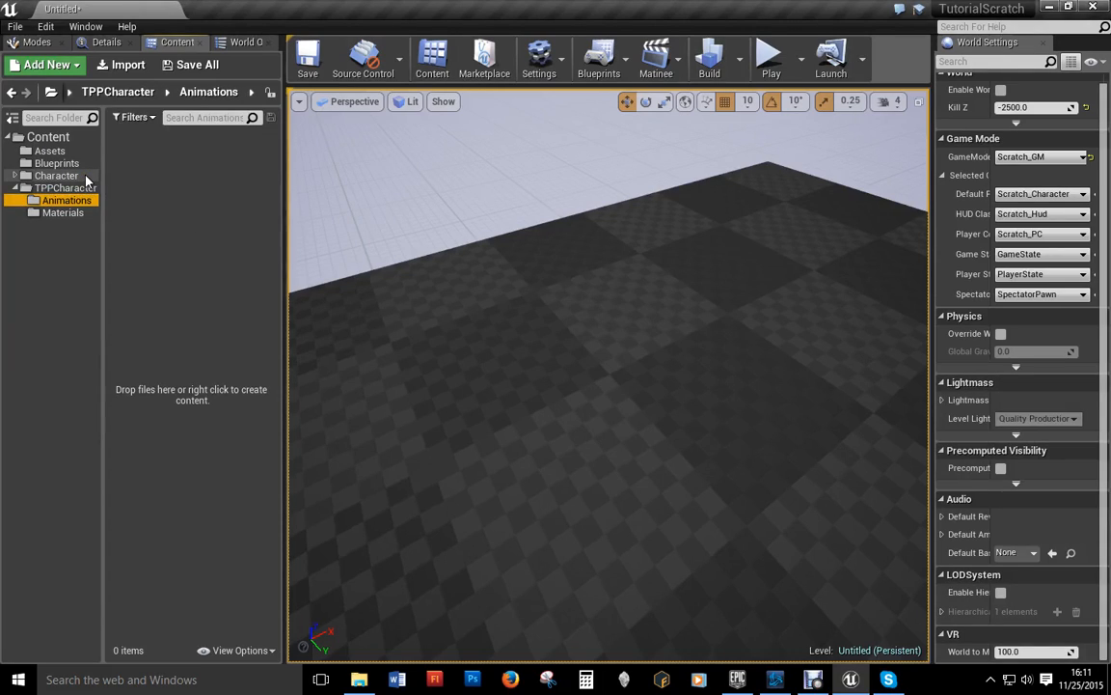
{"action": "right_click", "coordinate": [81, 187]}
{"action": "left_click", "coordinate": [97, 195]}
{"action": "type", "text": "Mesh"}
{"action": "key", "text": "Return"}
{"action": "left_click", "coordinate": [87, 188]}
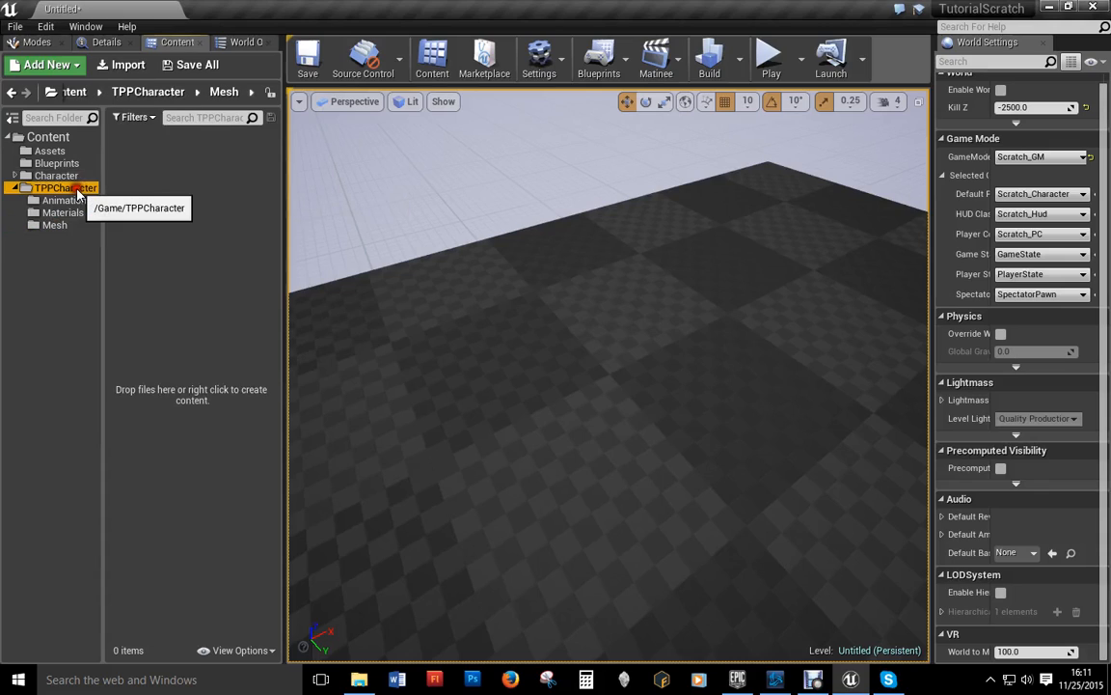
{"action": "left_click", "coordinate": [129, 65]}
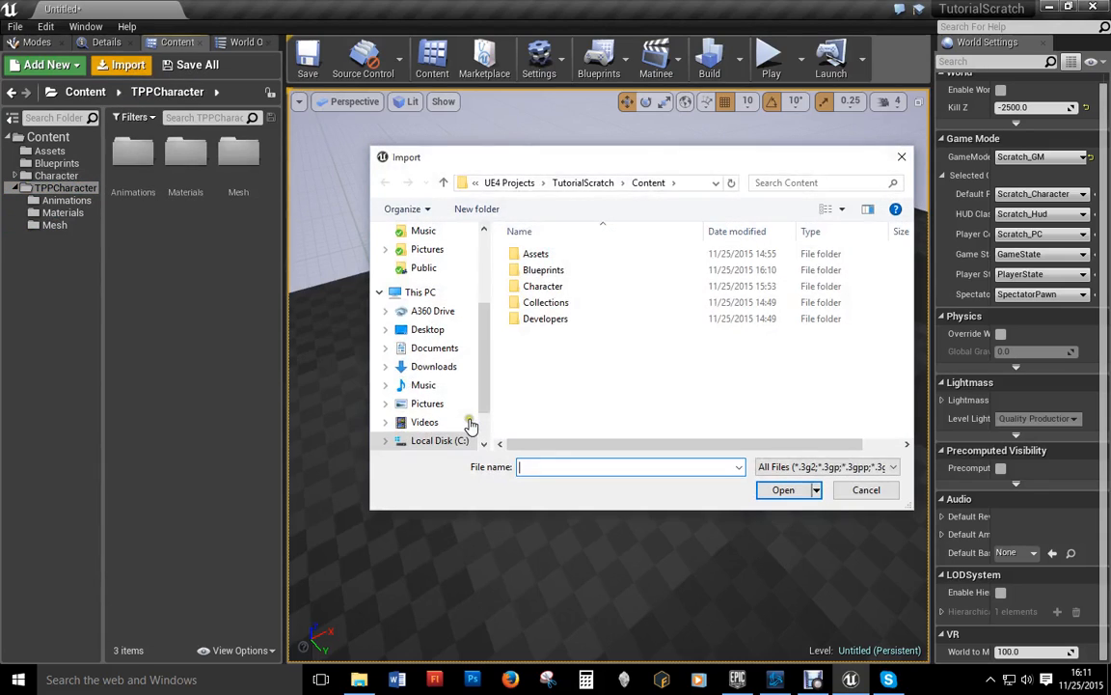
Step: Browse on disk to the Epic Game Grant Proto > Character > Military folder
{"action": "left_click", "coordinate": [443, 184]}
{"action": "left_click", "coordinate": [444, 184]}
{"action": "left_click", "coordinate": [444, 184]}
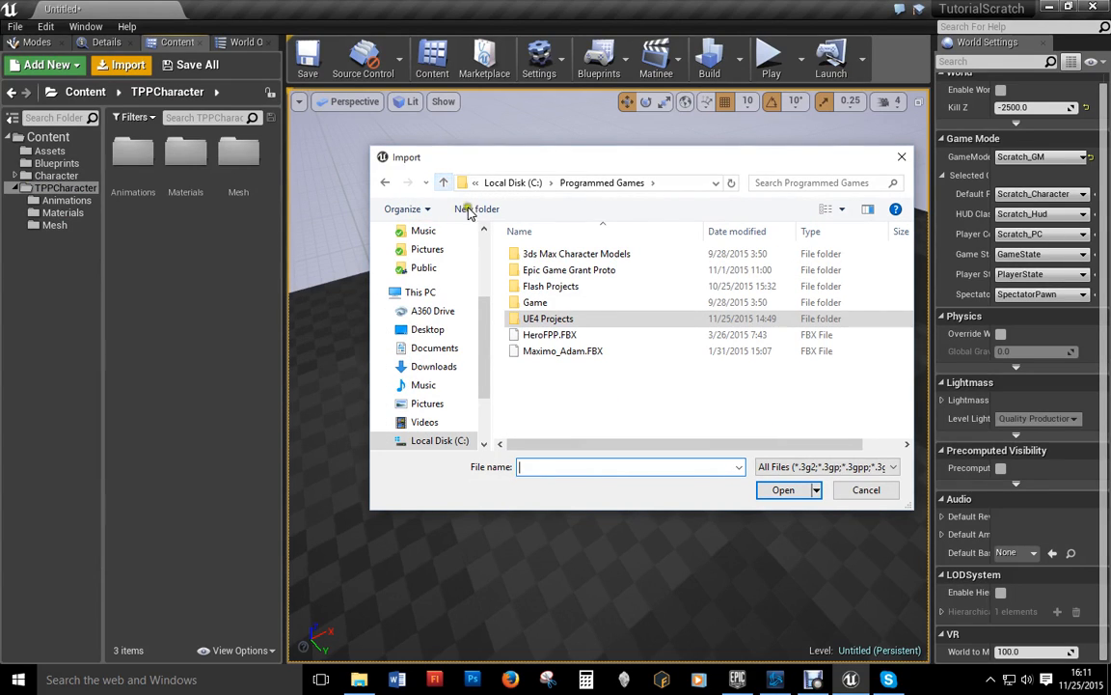
{"action": "double_click", "coordinate": [545, 272]}
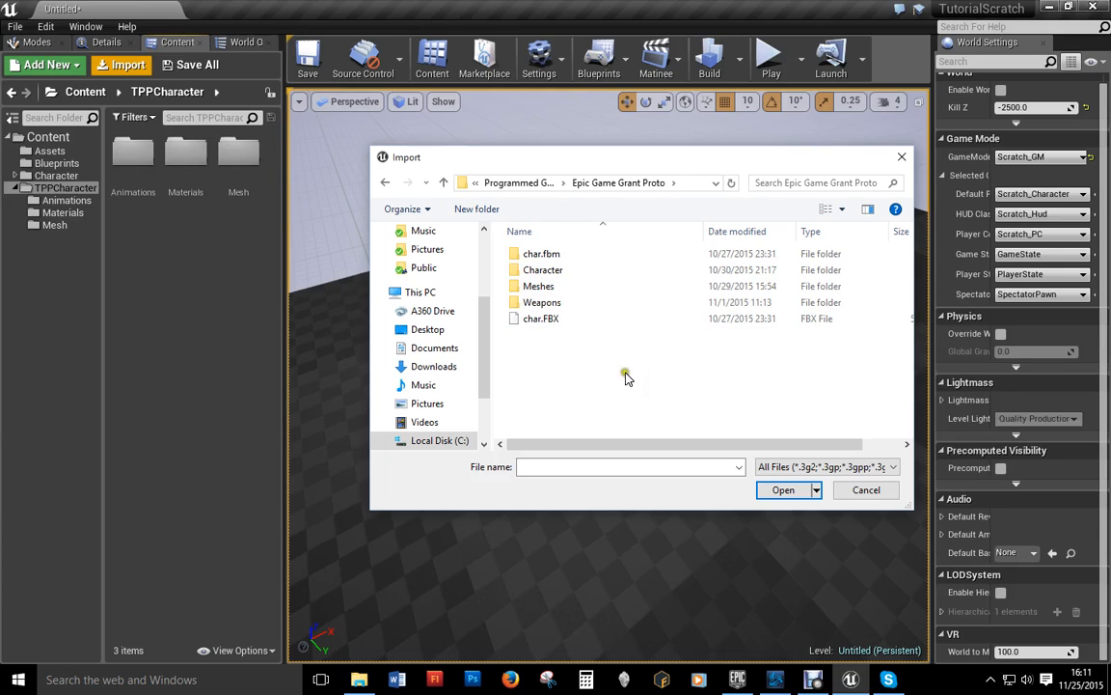
{"action": "double_click", "coordinate": [543, 273]}
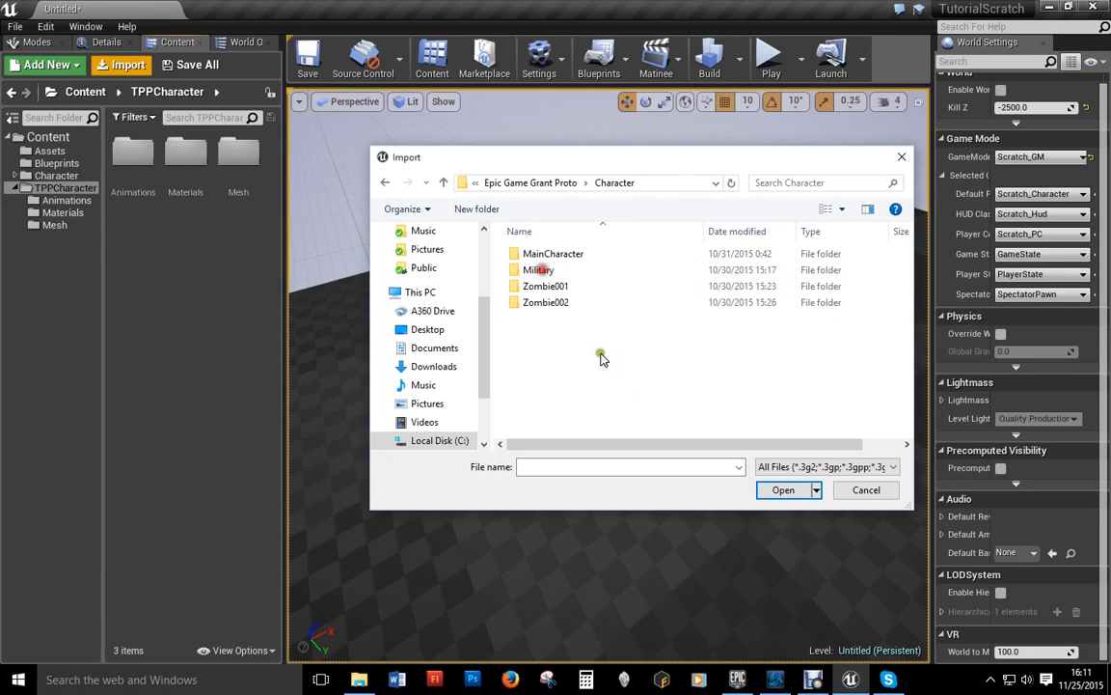
{"action": "double_click", "coordinate": [537, 269]}
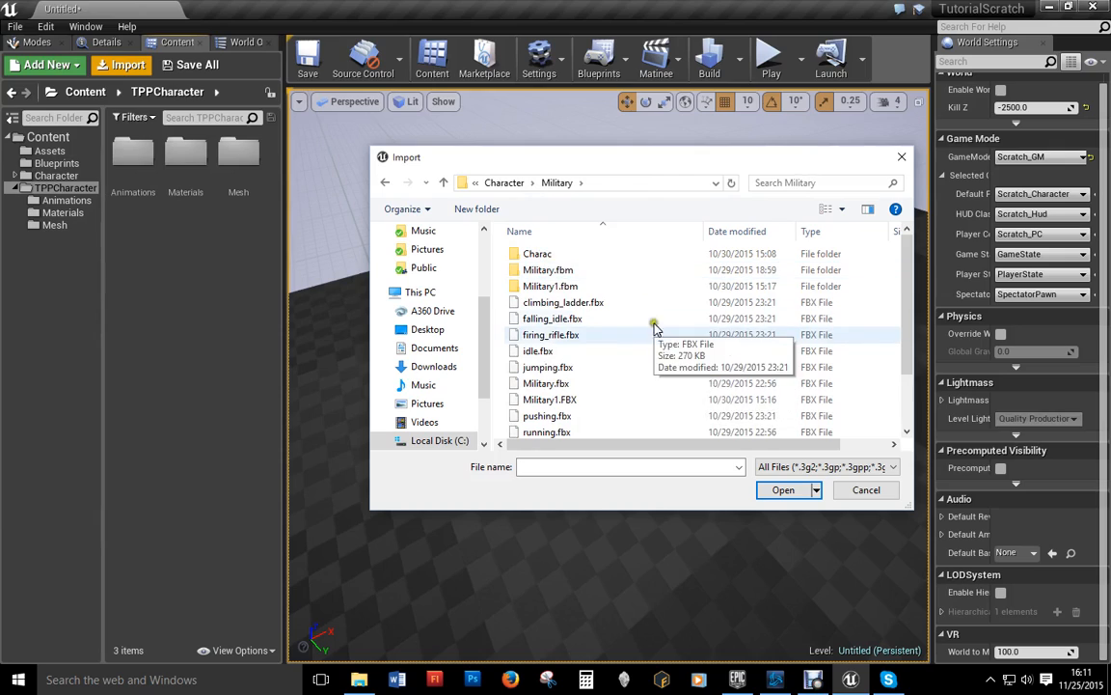
{"action": "scroll", "coordinate": [625, 343], "scroll_direction": "down", "scroll_amount": 2}
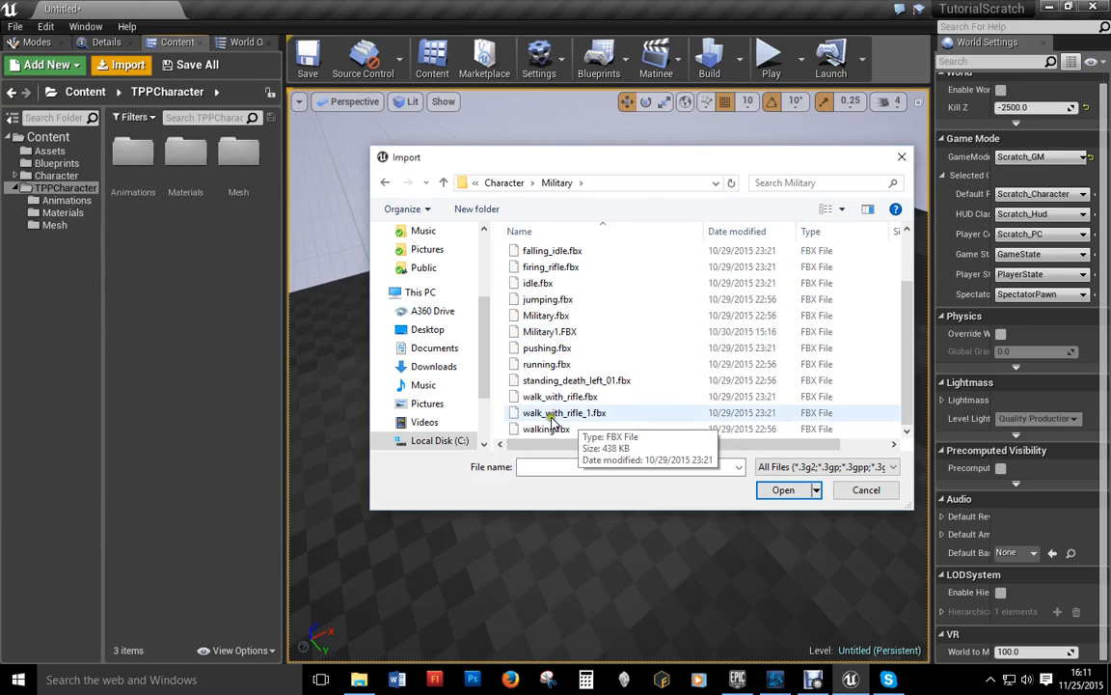
{"action": "scroll", "coordinate": [569, 410], "scroll_direction": "up", "scroll_amount": 3}
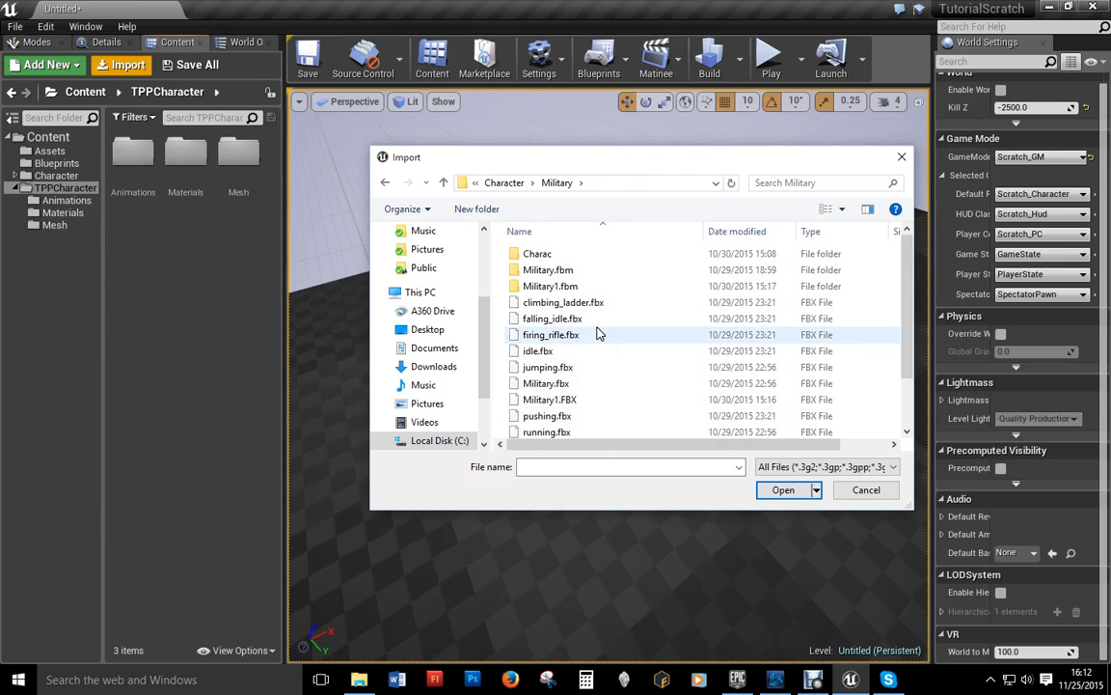
Step: Select Military1.FBX, idle.fbx, walking.fbx and both walk_with_rifle files for import
{"action": "left_click", "coordinate": [545, 399]}
{"action": "left_click", "coordinate": [643, 385]}
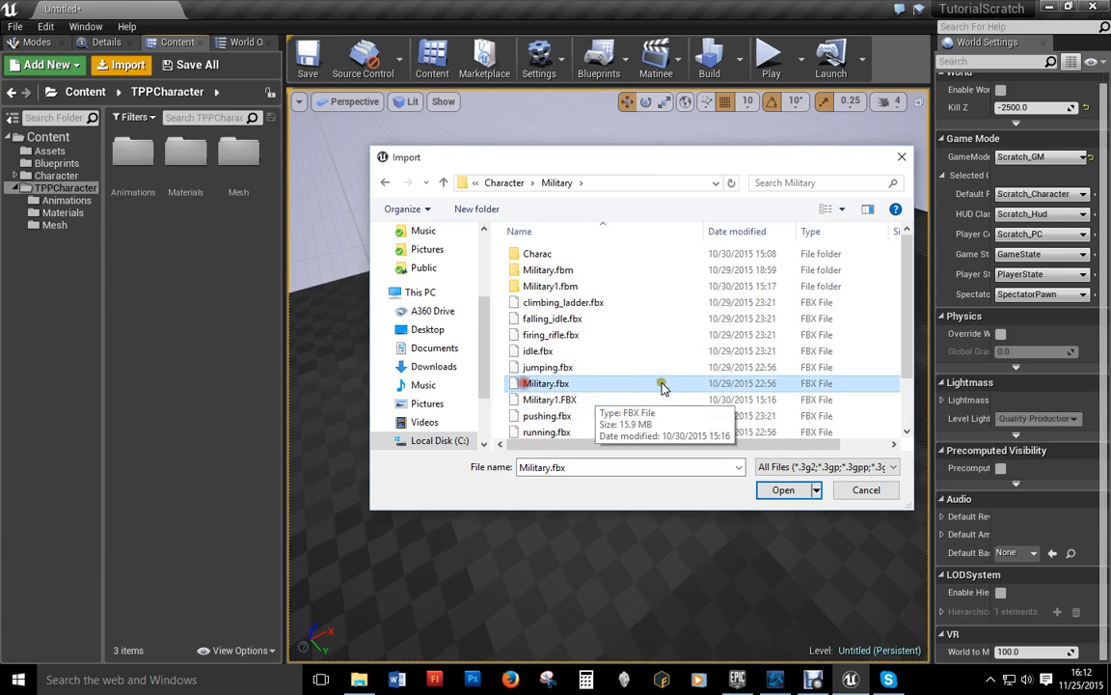
{"action": "scroll", "coordinate": [622, 378], "scroll_direction": "down", "scroll_amount": 1}
{"action": "left_click", "coordinate": [596, 365]}
{"action": "scroll", "coordinate": [617, 338], "scroll_direction": "down", "scroll_amount": 1}
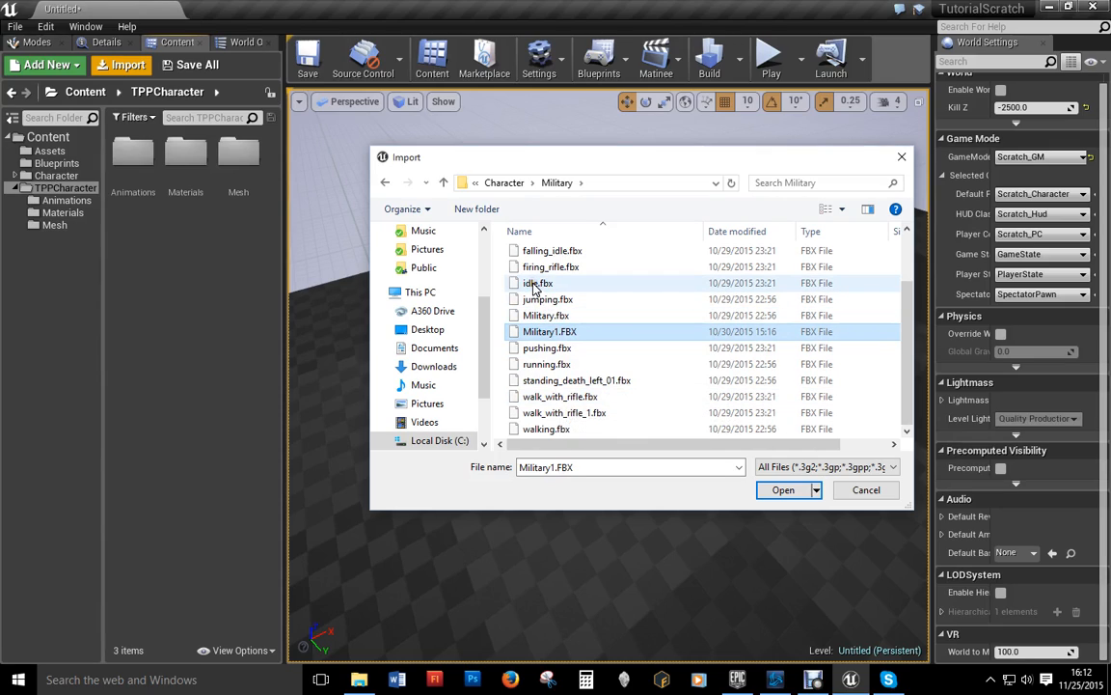
{"action": "scroll", "coordinate": [596, 315], "scroll_direction": "up", "scroll_amount": 2}
{"action": "scroll", "coordinate": [608, 325], "scroll_direction": "down", "scroll_amount": 2}
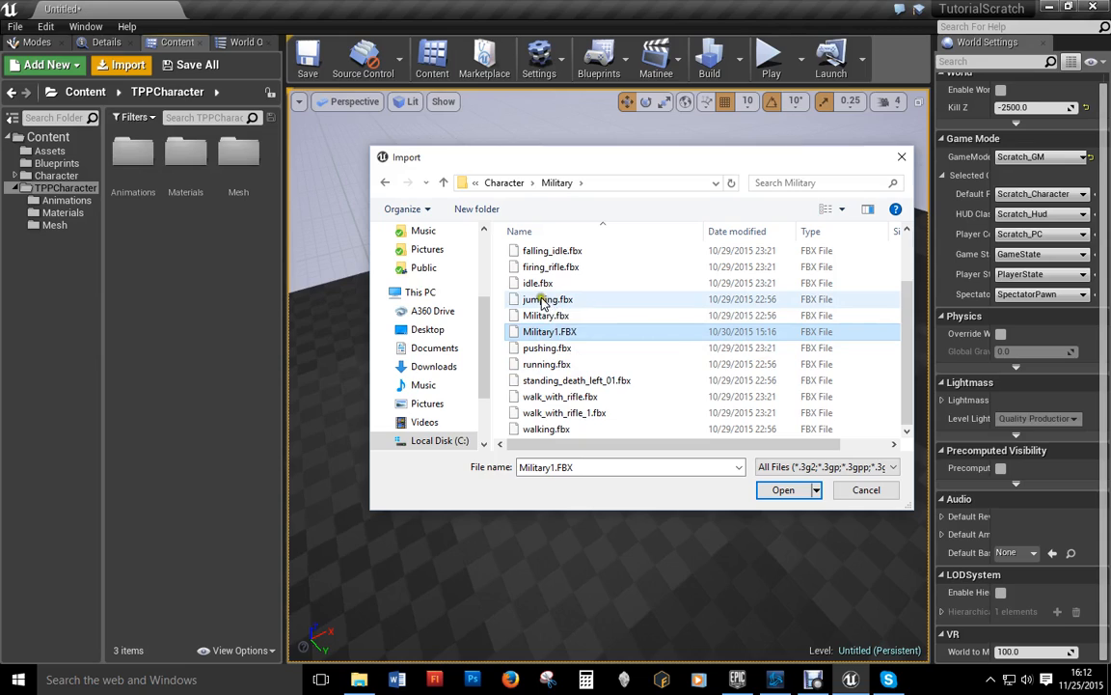
{"action": "left_click", "coordinate": [538, 284], "text": "ctrl"}
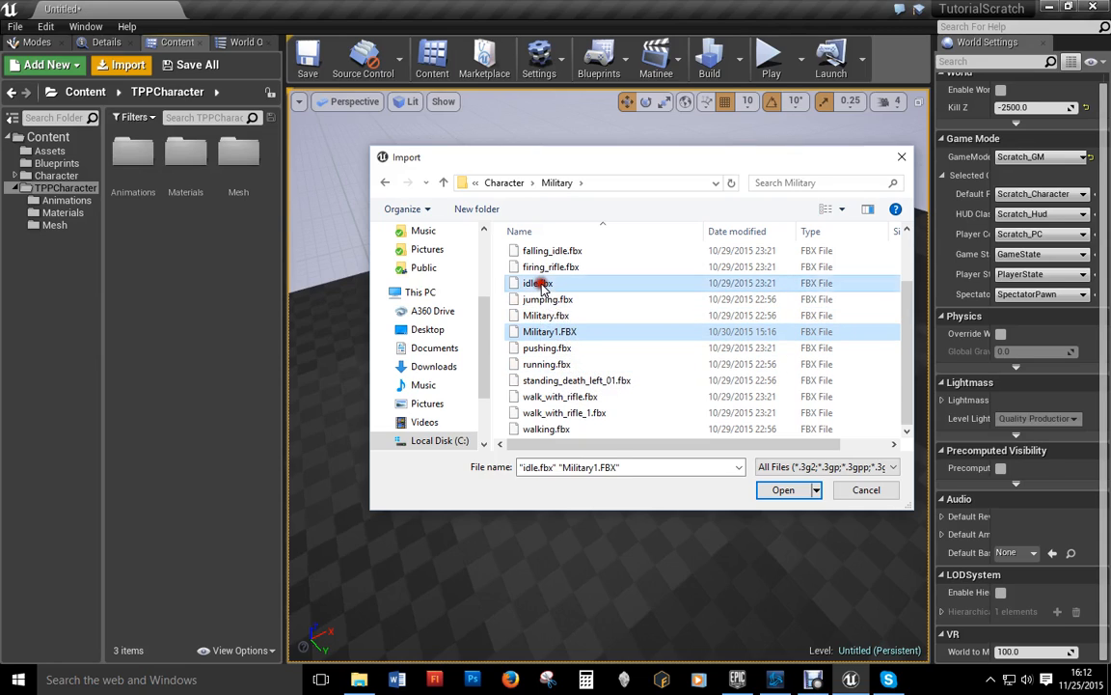
{"action": "left_click", "coordinate": [543, 430], "text": "ctrl"}
{"action": "left_click", "coordinate": [559, 396], "text": "ctrl"}
{"action": "left_click", "coordinate": [564, 413], "text": "ctrl"}
{"action": "left_click", "coordinate": [783, 490]}
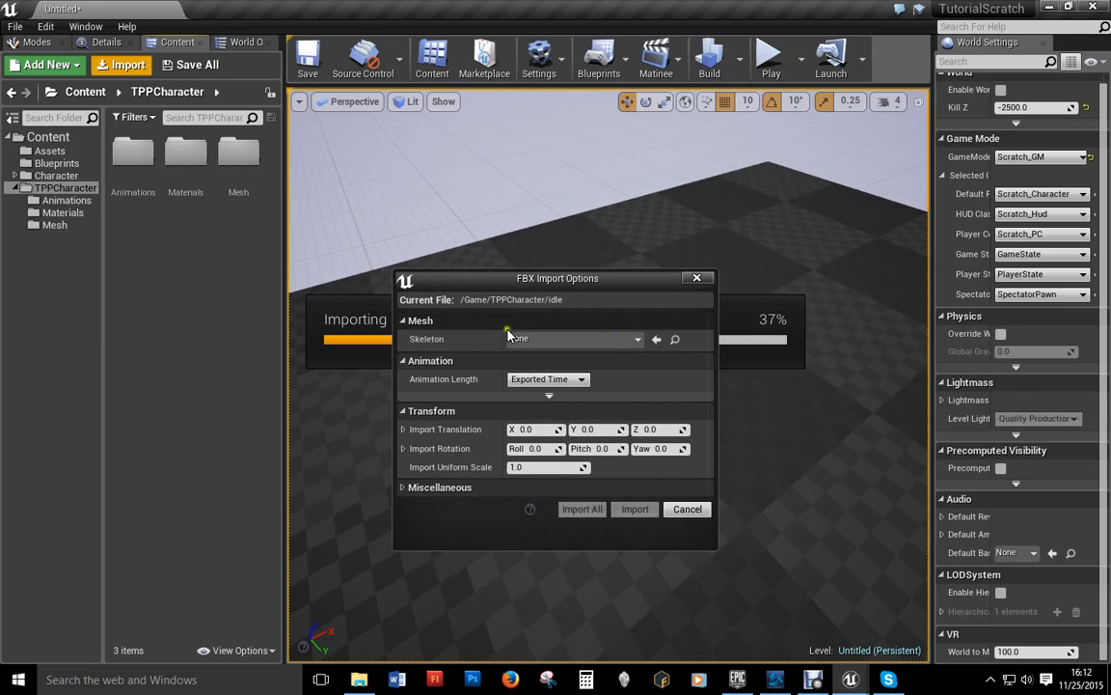
Step: Drop the animation import and re-import only Military1.FBX with default options via Import All
{"action": "left_click", "coordinate": [560, 343]}
{"action": "left_click", "coordinate": [562, 344]}
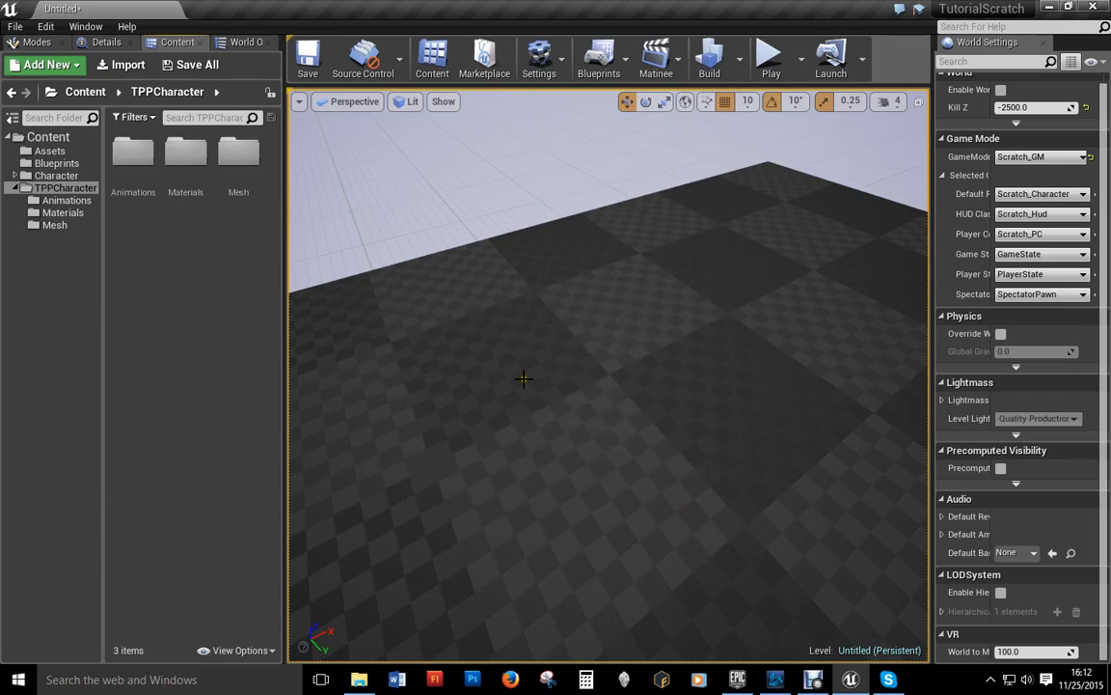
{"action": "left_click", "coordinate": [132, 70]}
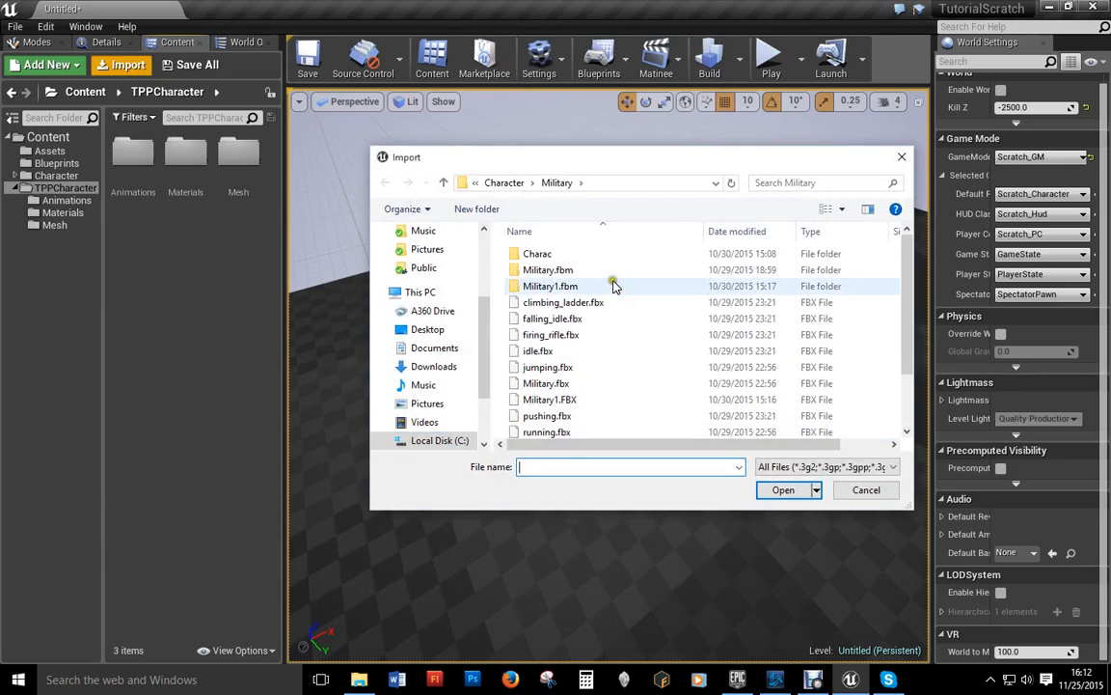
{"action": "scroll", "coordinate": [598, 367], "scroll_direction": "down", "scroll_amount": 2}
{"action": "left_click", "coordinate": [549, 331]}
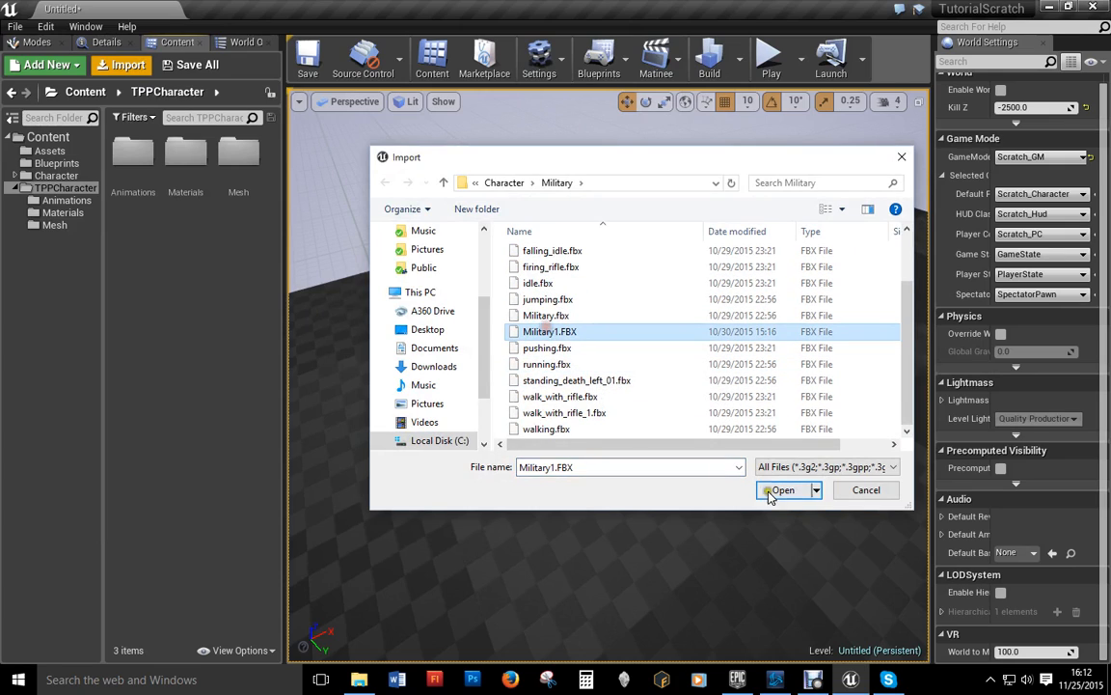
{"action": "left_click", "coordinate": [780, 489]}
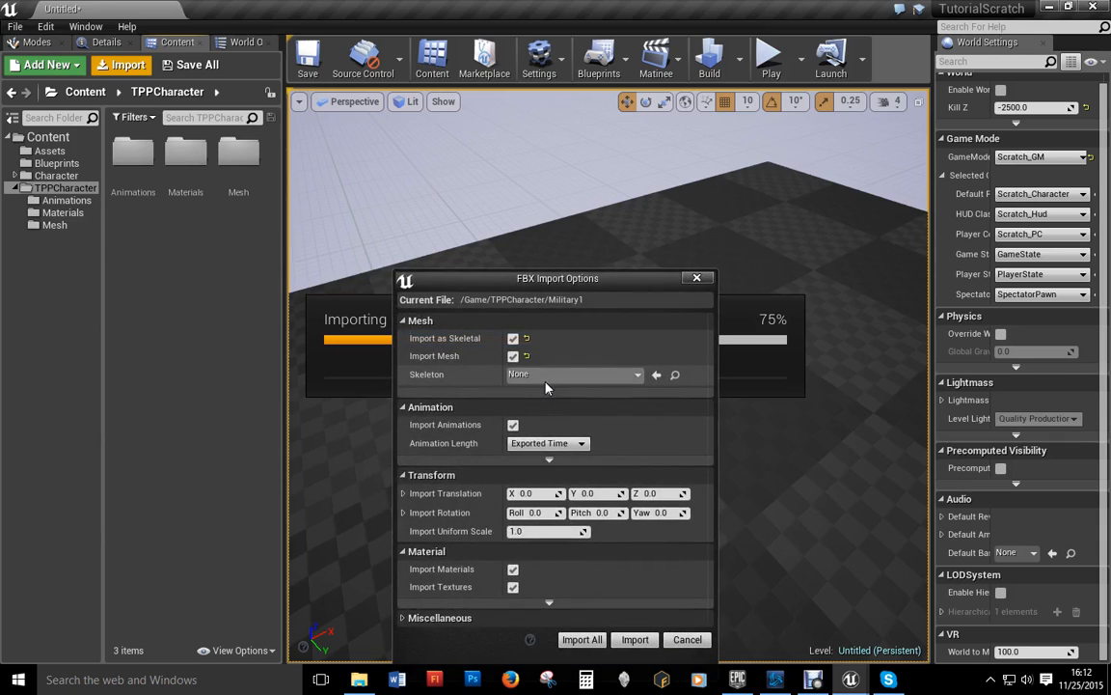
{"action": "left_click_drag", "start_coordinate": [542, 279], "coordinate": [545, 159]}
{"action": "left_click", "coordinate": [576, 520]}
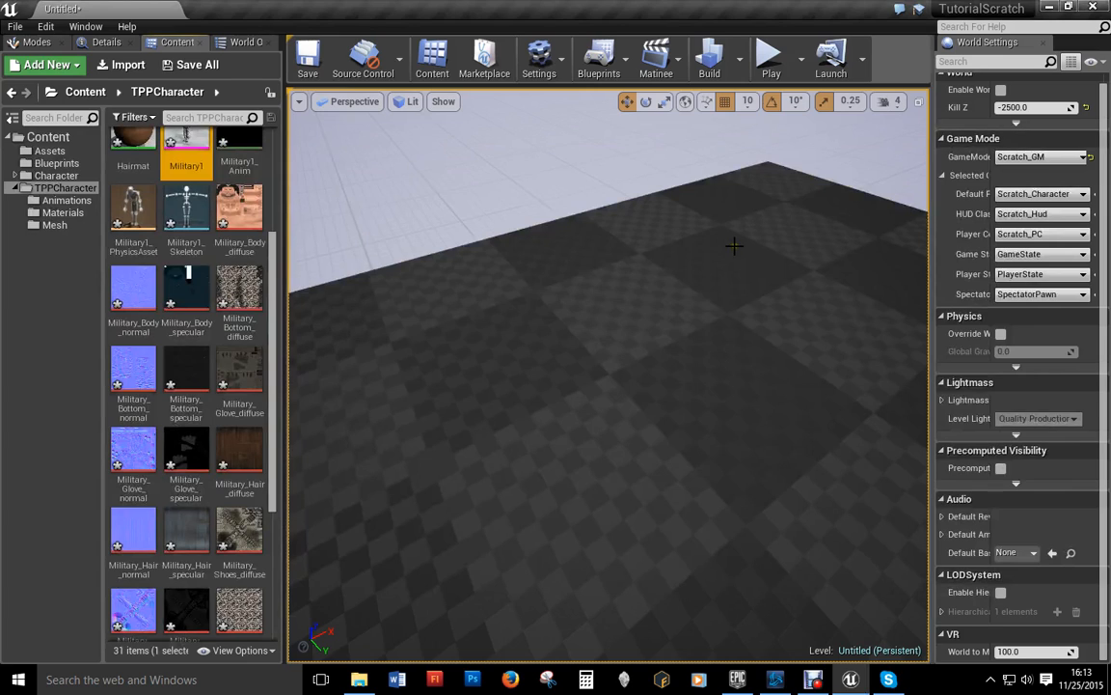
{"action": "double_click", "coordinate": [188, 140]}
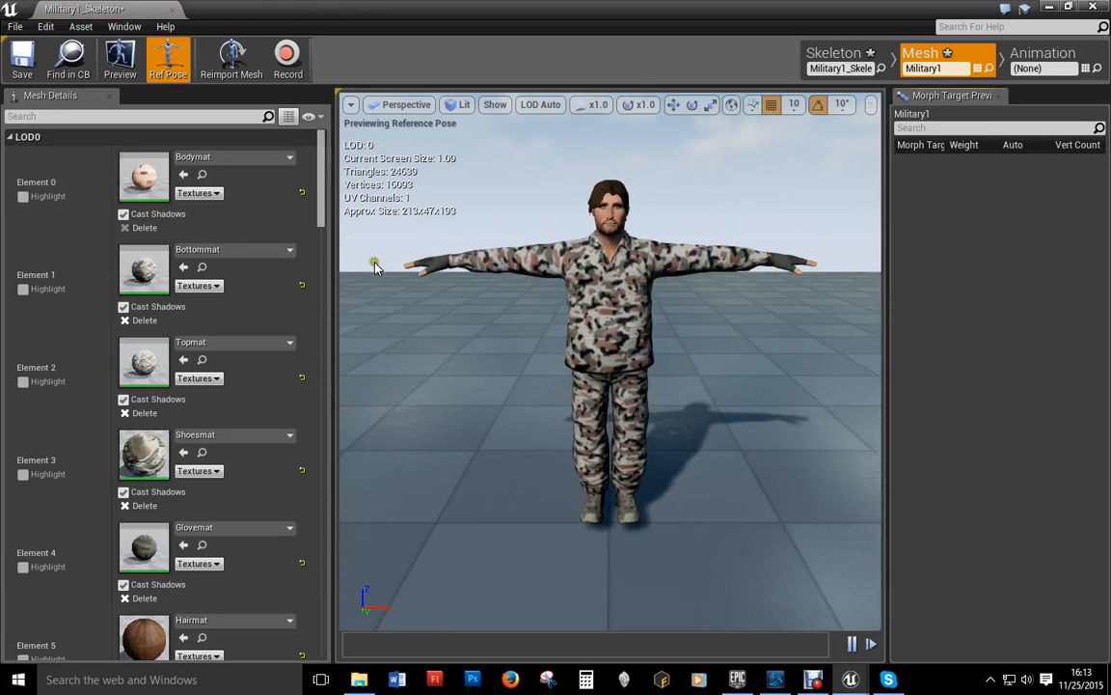
{"action": "left_click", "coordinate": [174, 10]}
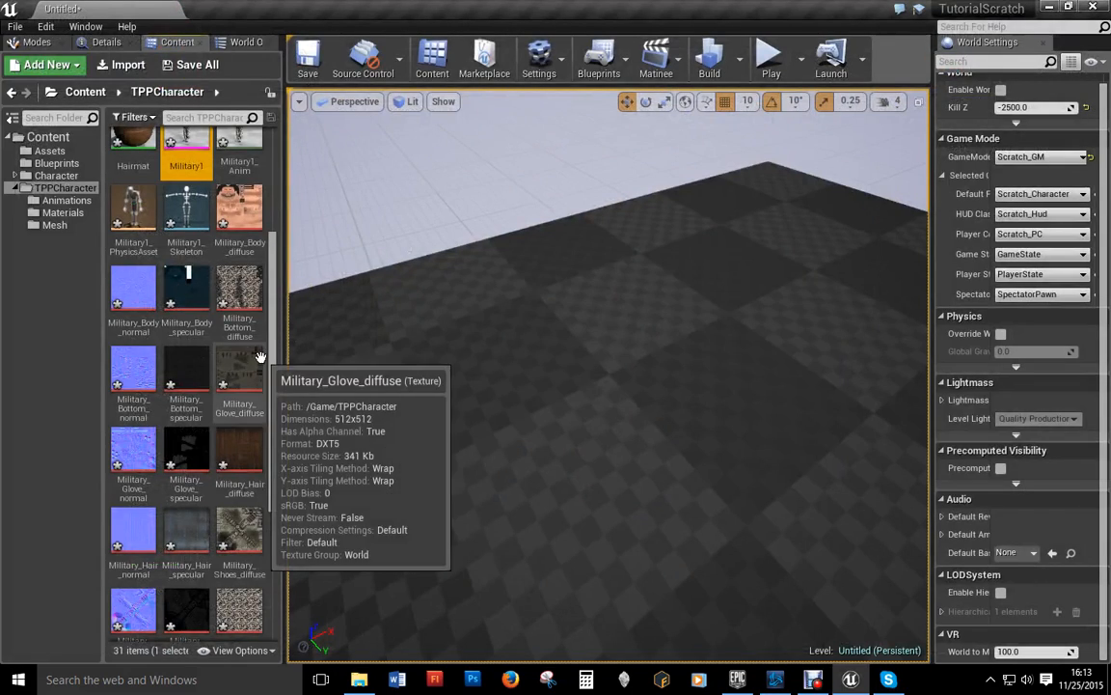
Step: Move the four materials, Bodymat through Hairmat, into the Materials folder
{"action": "scroll", "coordinate": [140, 206], "scroll_direction": "up", "scroll_amount": 2}
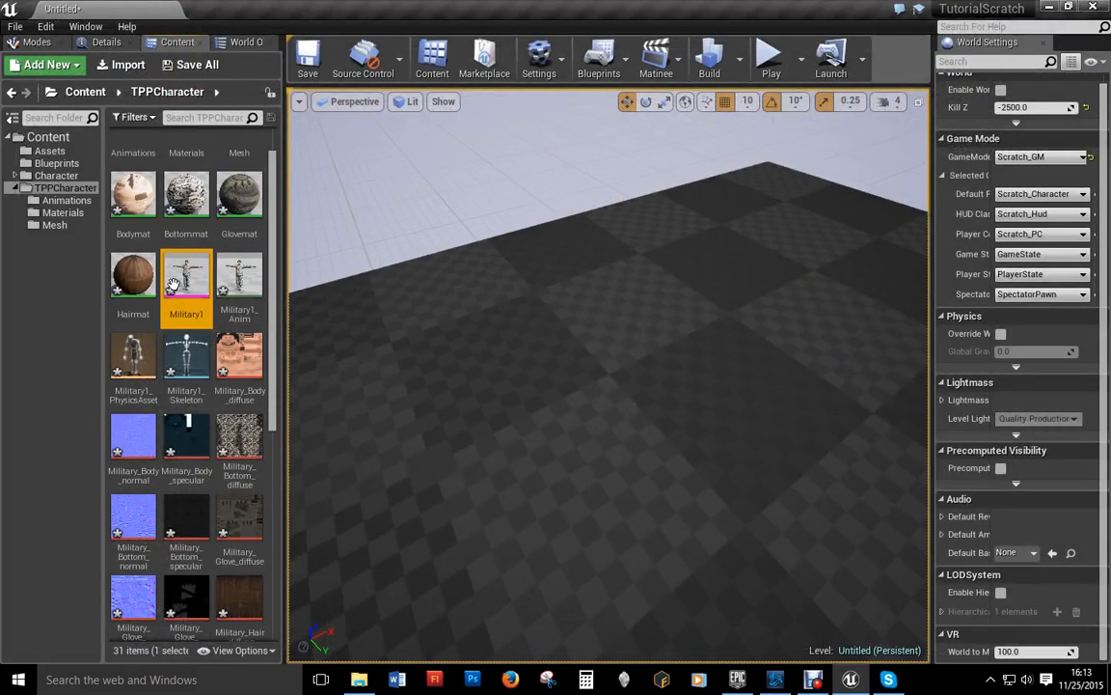
{"action": "left_click", "coordinate": [133, 274], "text": "shift"}
{"action": "scroll", "coordinate": [138, 241], "scroll_direction": "up", "scroll_amount": 1}
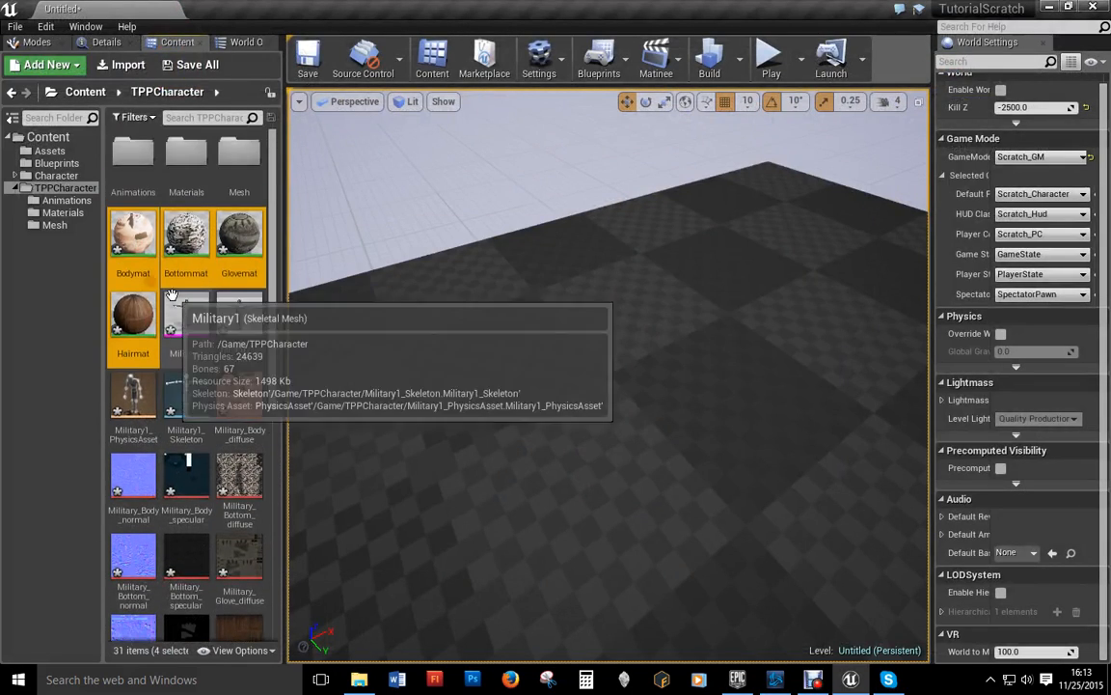
{"action": "left_click_drag", "start_coordinate": [138, 241], "coordinate": [191, 162]}
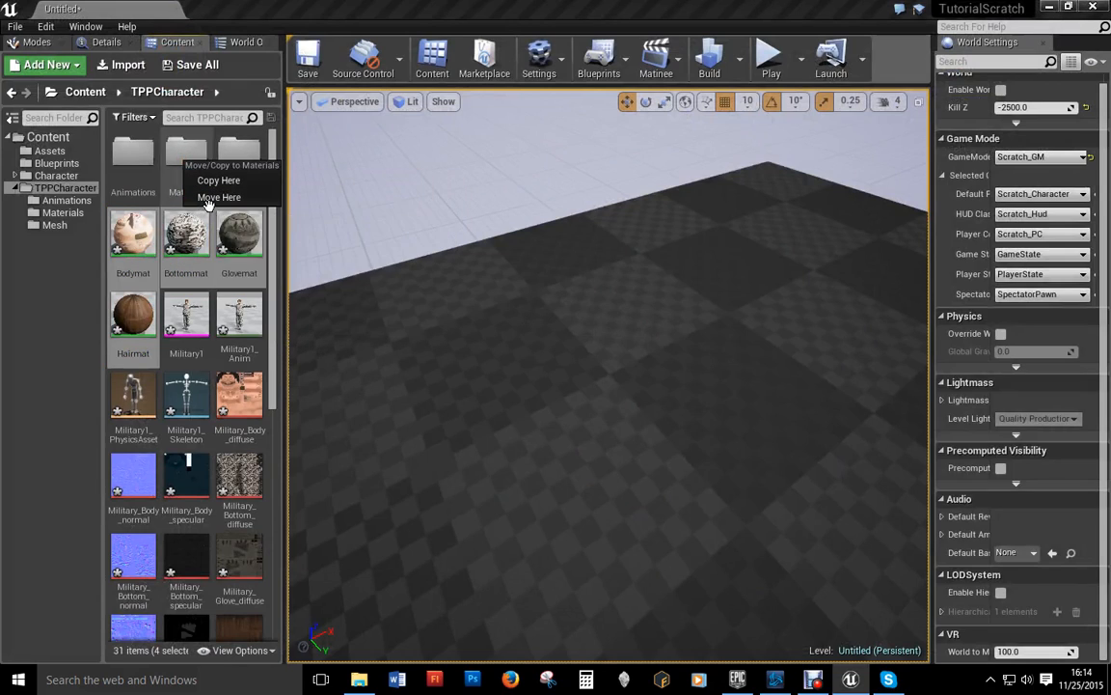
{"action": "left_click", "coordinate": [205, 198]}
{"action": "left_click_drag", "start_coordinate": [133, 236], "coordinate": [189, 173]}
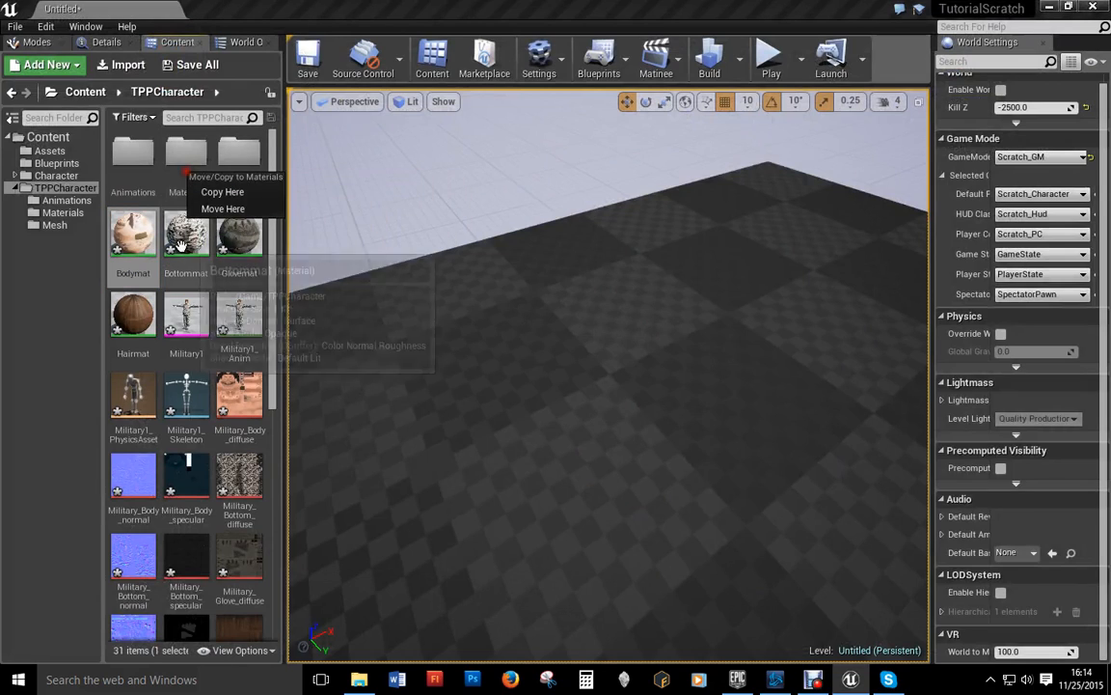
{"action": "left_click", "coordinate": [133, 236]}
{"action": "left_click", "coordinate": [133, 319], "text": "shift"}
{"action": "left_click_drag", "start_coordinate": [133, 319], "coordinate": [183, 164]}
{"action": "left_click", "coordinate": [216, 197]}
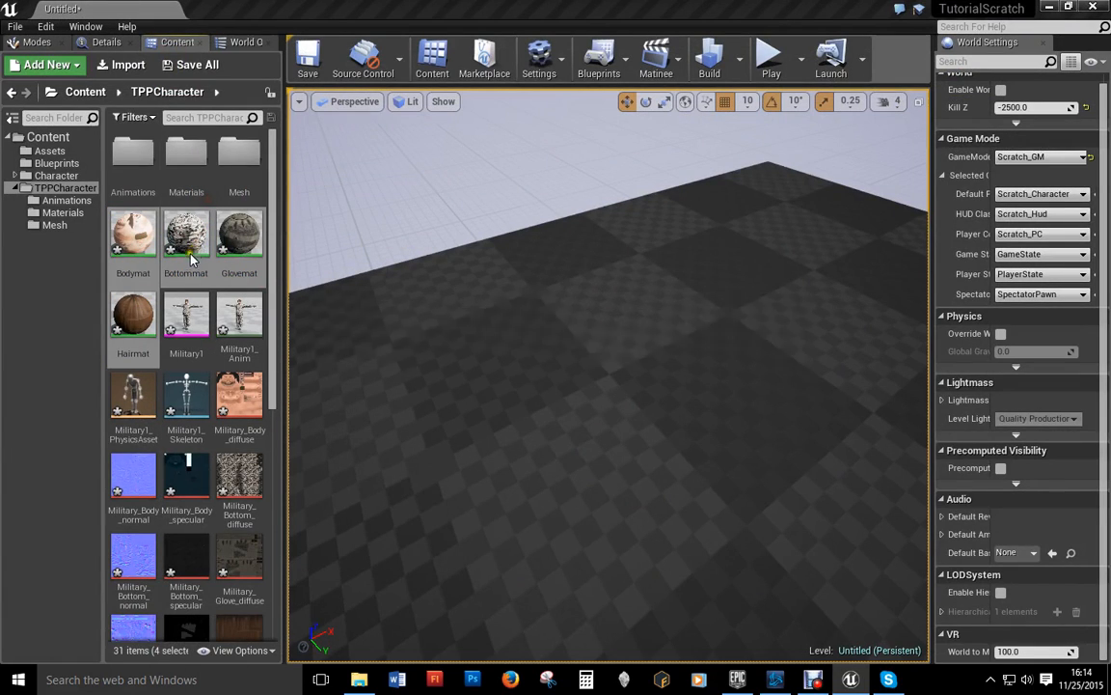
Step: Move the Military1 mesh, physics asset, skeleton and related asset into the Mesh folder
{"action": "left_click", "coordinate": [134, 236]}
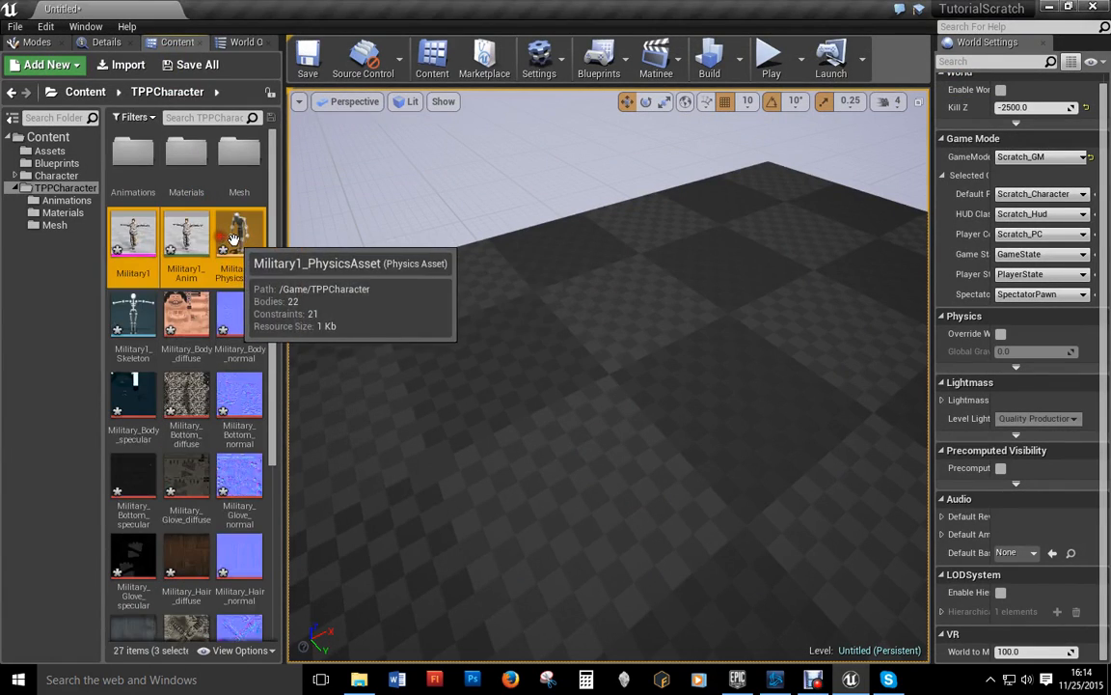
{"action": "left_click", "coordinate": [239, 237], "text": "shift"}
{"action": "left_click", "coordinate": [140, 307], "text": "ctrl"}
{"action": "left_click_drag", "start_coordinate": [140, 306], "coordinate": [240, 157]}
{"action": "left_click", "coordinate": [260, 197]}
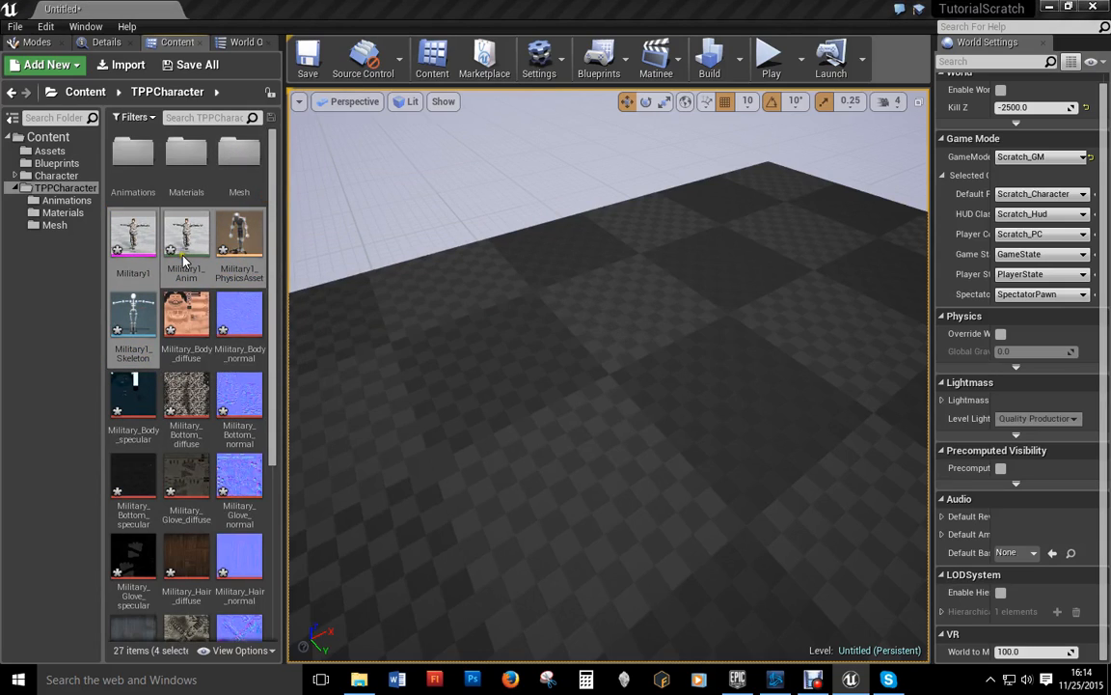
Step: Move the remaining 20 textures and materials into Materials, then open Animations
{"action": "left_click", "coordinate": [133, 231]}
{"action": "scroll", "coordinate": [193, 434], "scroll_direction": "down", "scroll_amount": 3}
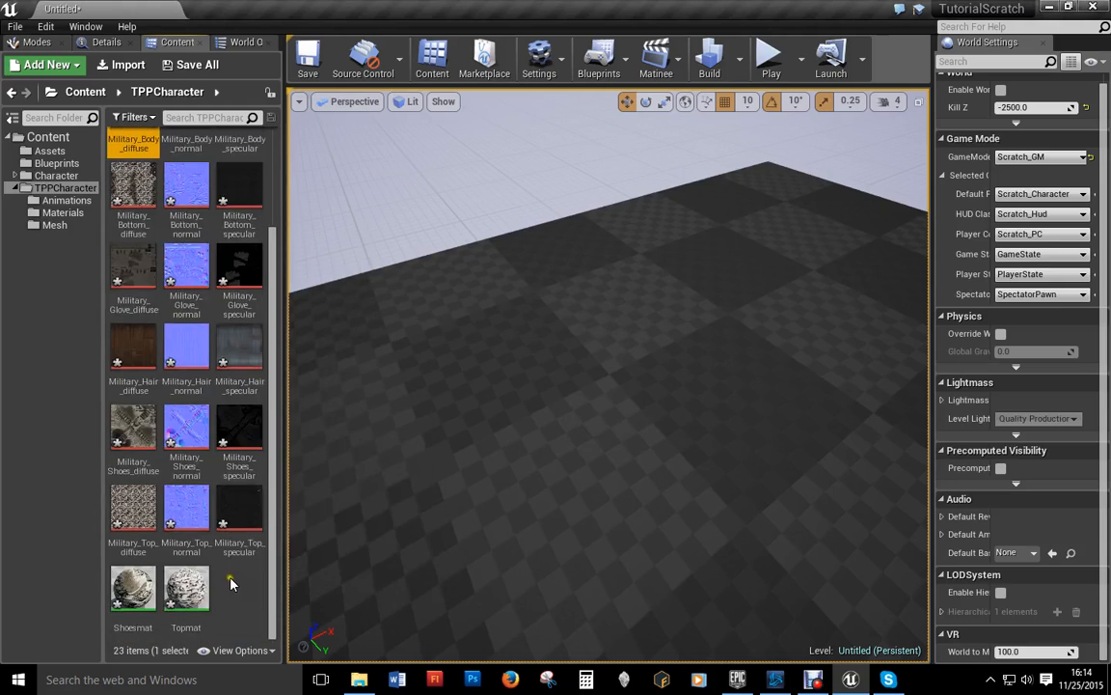
{"action": "left_click", "coordinate": [193, 594], "text": "shift"}
{"action": "left_click_drag", "start_coordinate": [196, 595], "coordinate": [200, 155]}
{"action": "left_click", "coordinate": [224, 191]}
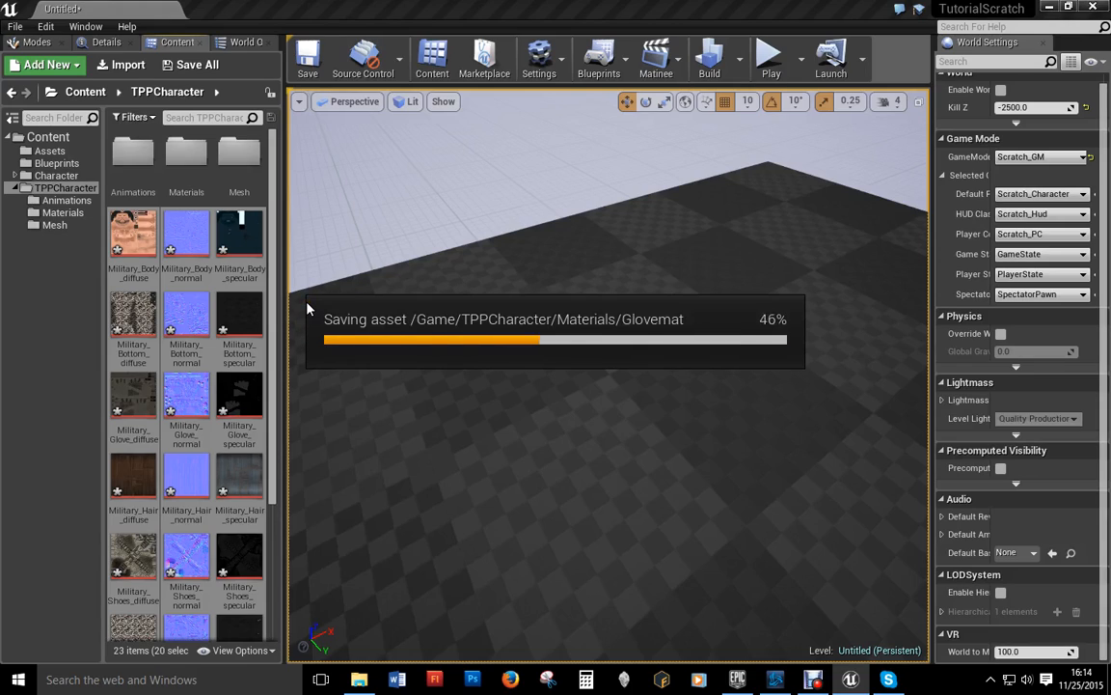
{"action": "double_click", "coordinate": [123, 158]}
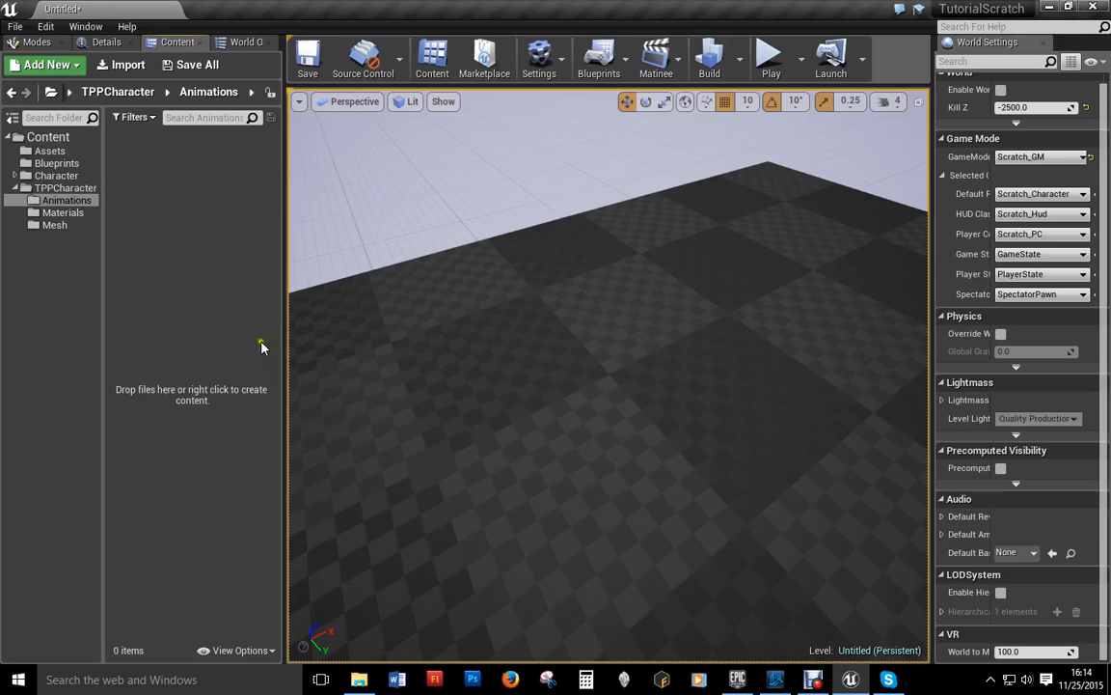
Step: Import walking.fbx and idle.fbx assigned to Military1_Skeleton
{"action": "left_click", "coordinate": [120, 64]}
{"action": "scroll", "coordinate": [649, 381], "scroll_direction": "down", "scroll_amount": 2}
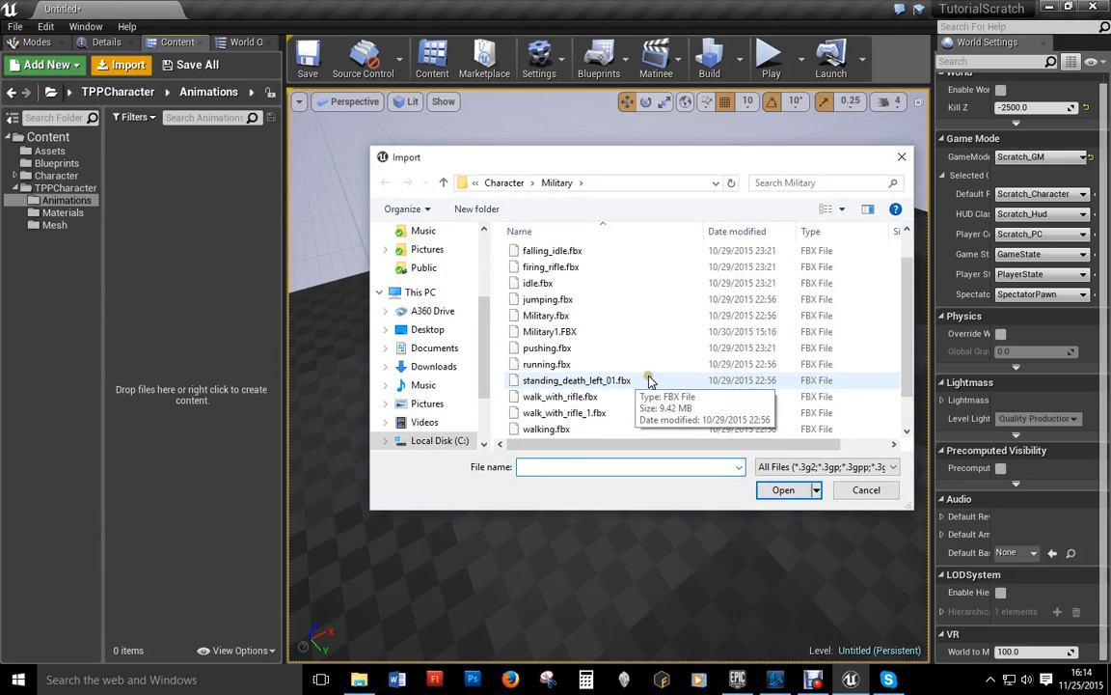
{"action": "left_click", "coordinate": [538, 428]}
{"action": "left_click", "coordinate": [538, 283], "text": "ctrl"}
{"action": "left_click", "coordinate": [781, 490]}
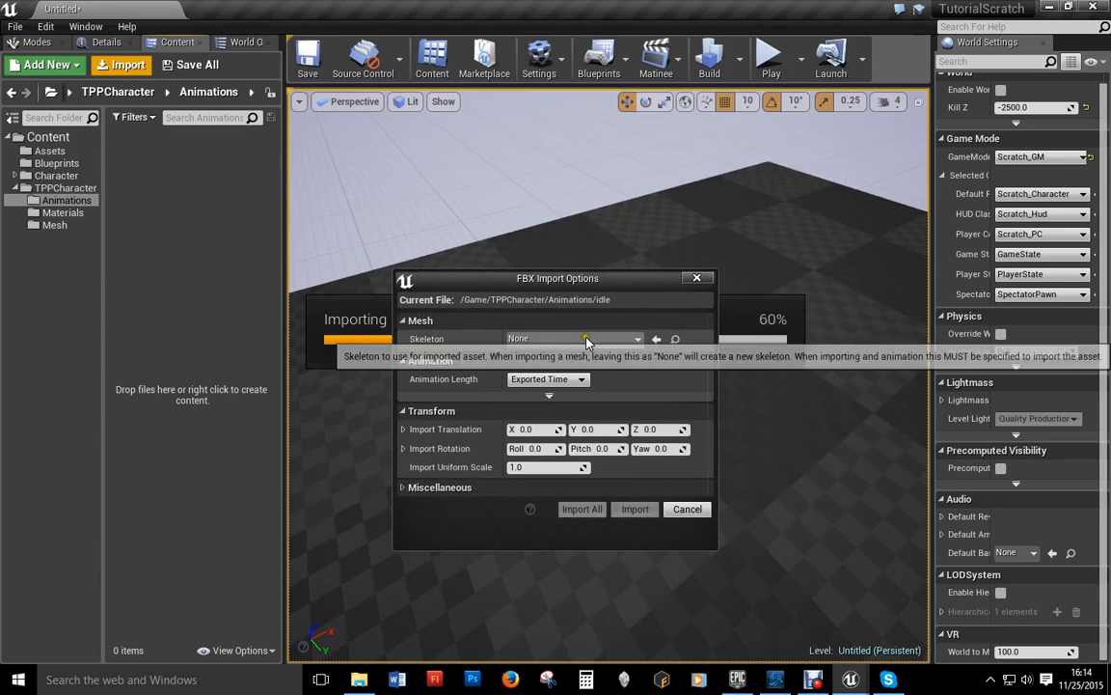
{"action": "left_click", "coordinate": [540, 338]}
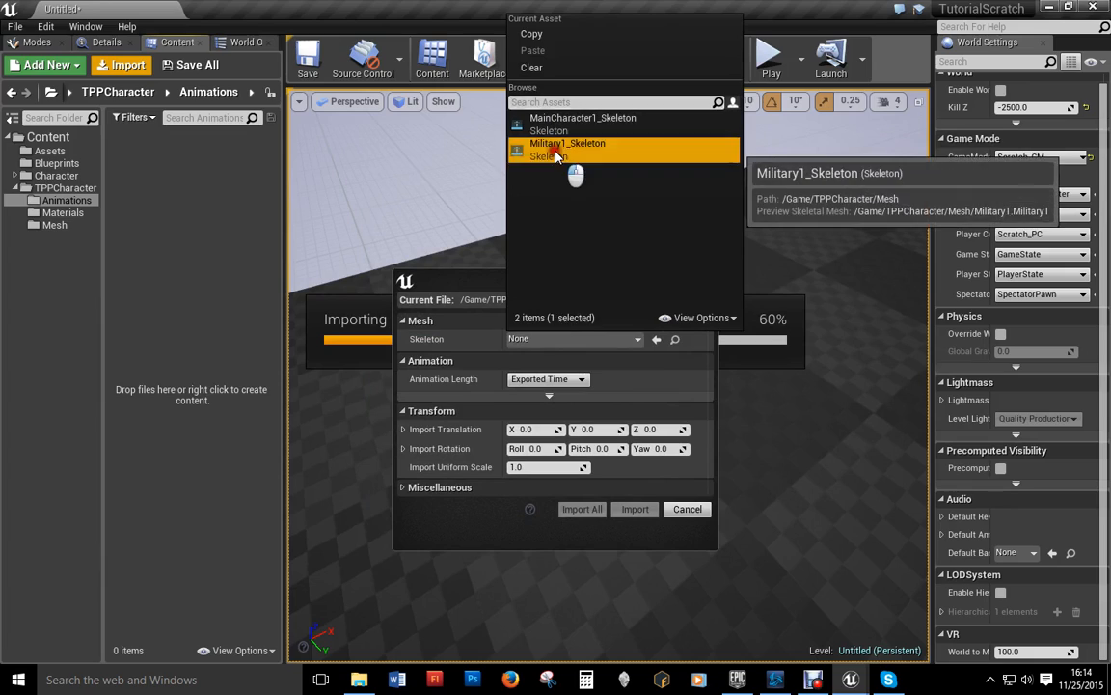
{"action": "left_click", "coordinate": [557, 150]}
{"action": "left_click", "coordinate": [583, 508]}
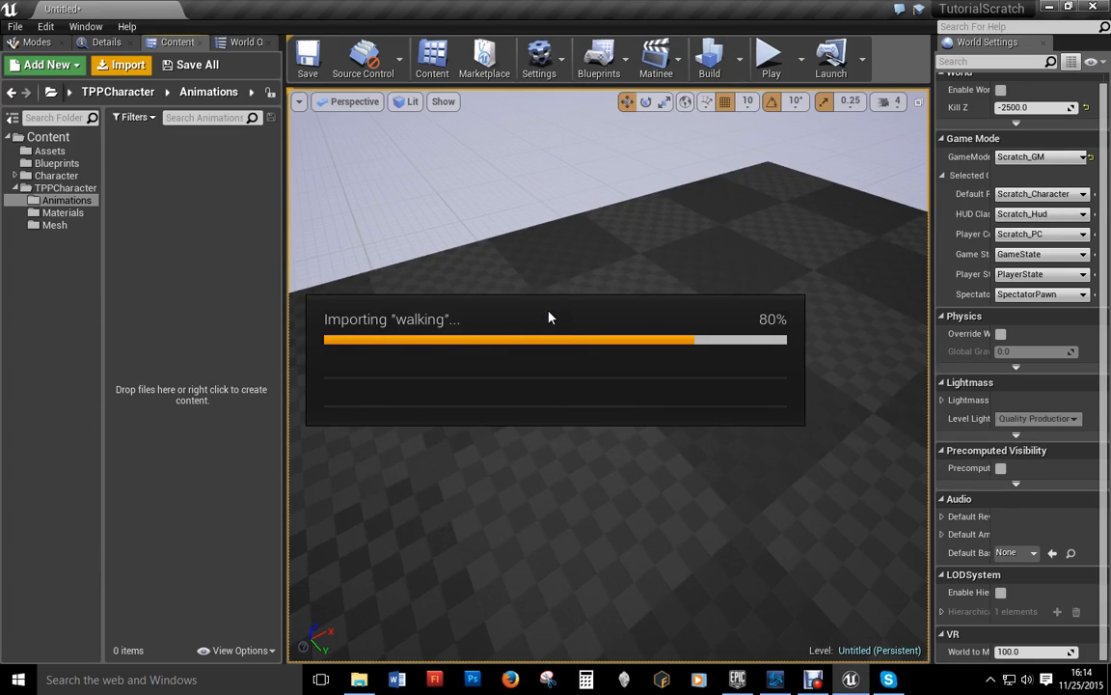
Step: Preview the idle and walking animations, then clear the selection
{"action": "double_click", "coordinate": [134, 155]}
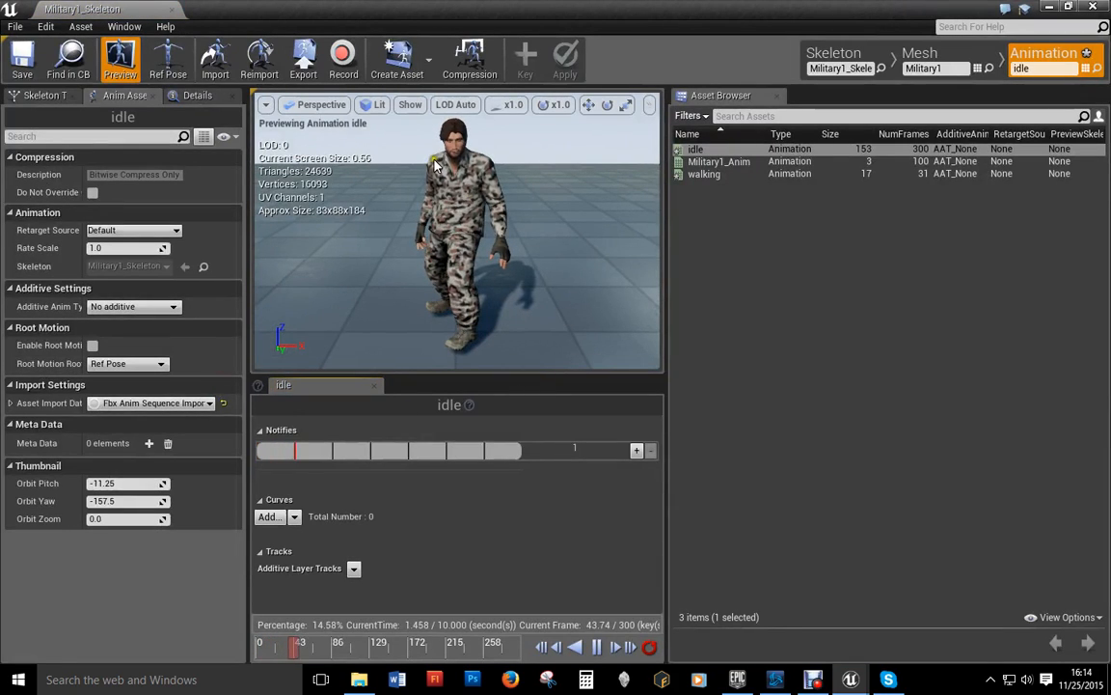
{"action": "left_click", "coordinate": [1048, 9]}
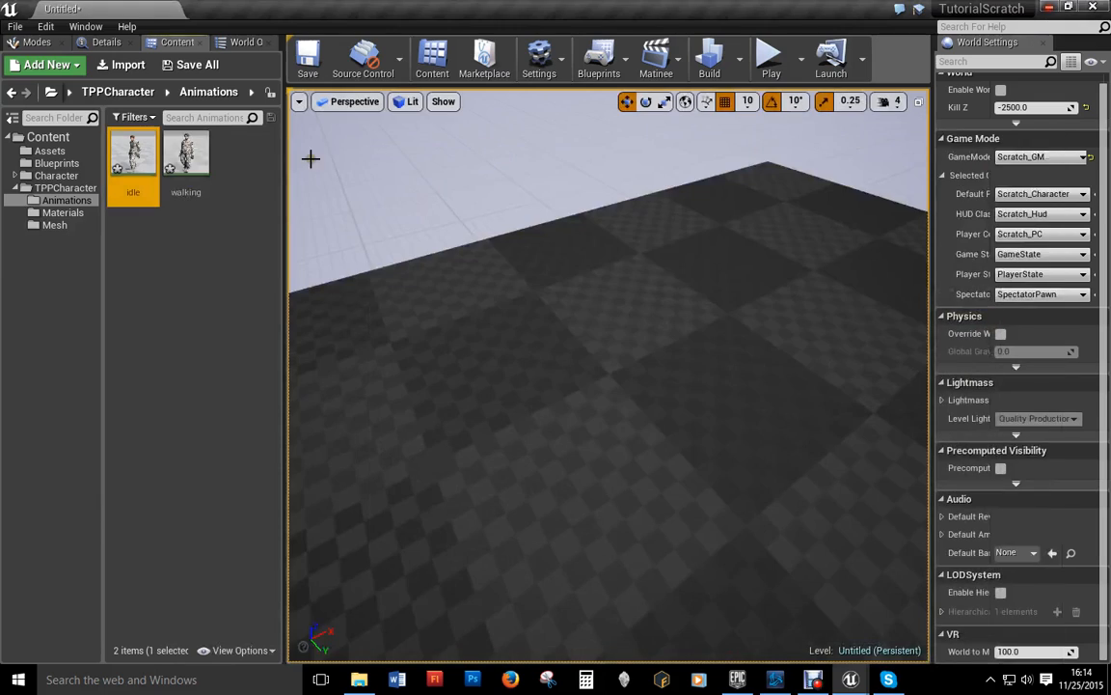
{"action": "double_click", "coordinate": [186, 154]}
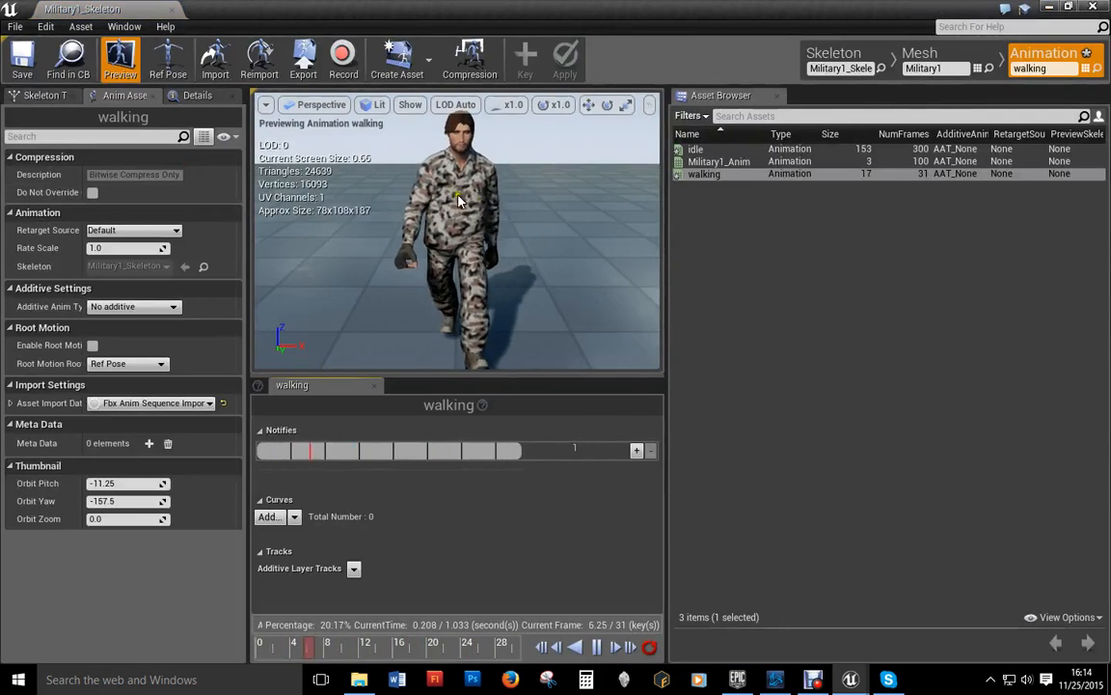
{"action": "left_click", "coordinate": [1048, 8]}
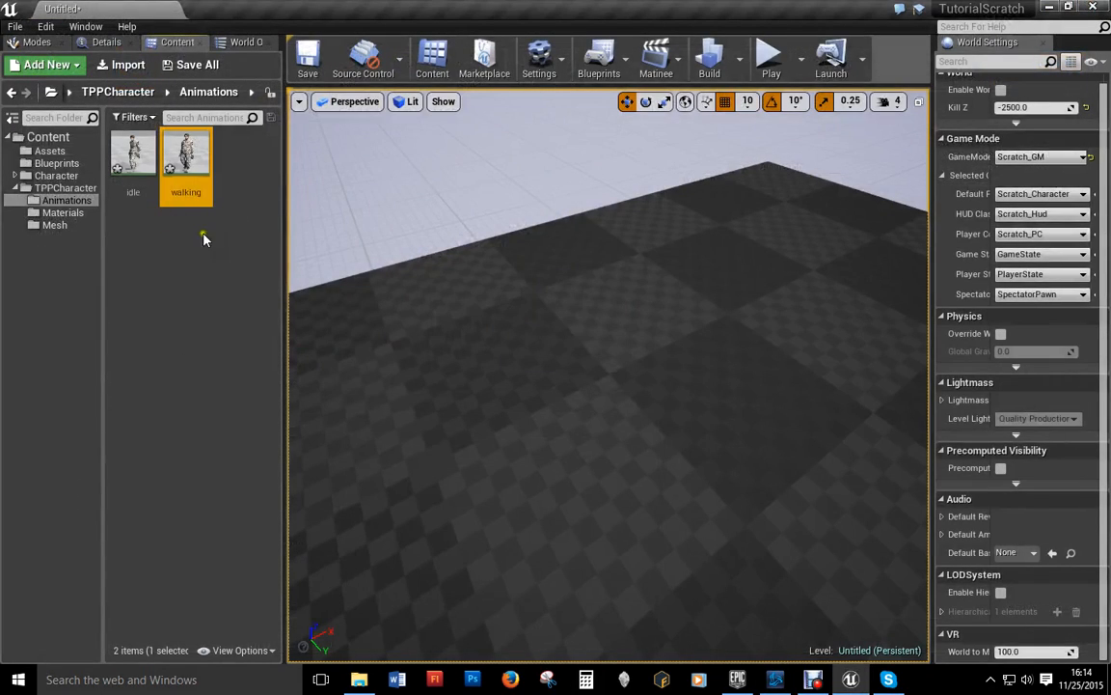
{"action": "left_click", "coordinate": [193, 338]}
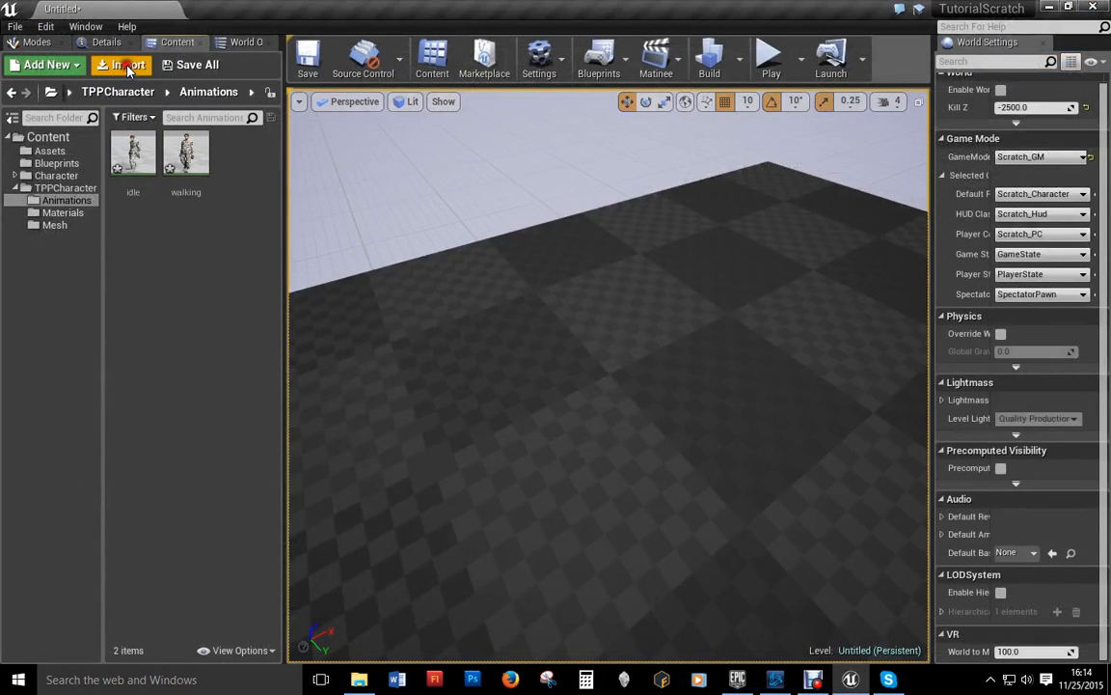
Step: Import walk_with_rifle.fbx and walk_with_rifle_1.fbx onto Military1_Skeleton and preview them
{"action": "left_click", "coordinate": [123, 65]}
{"action": "scroll", "coordinate": [584, 326], "scroll_direction": "down", "scroll_amount": 2}
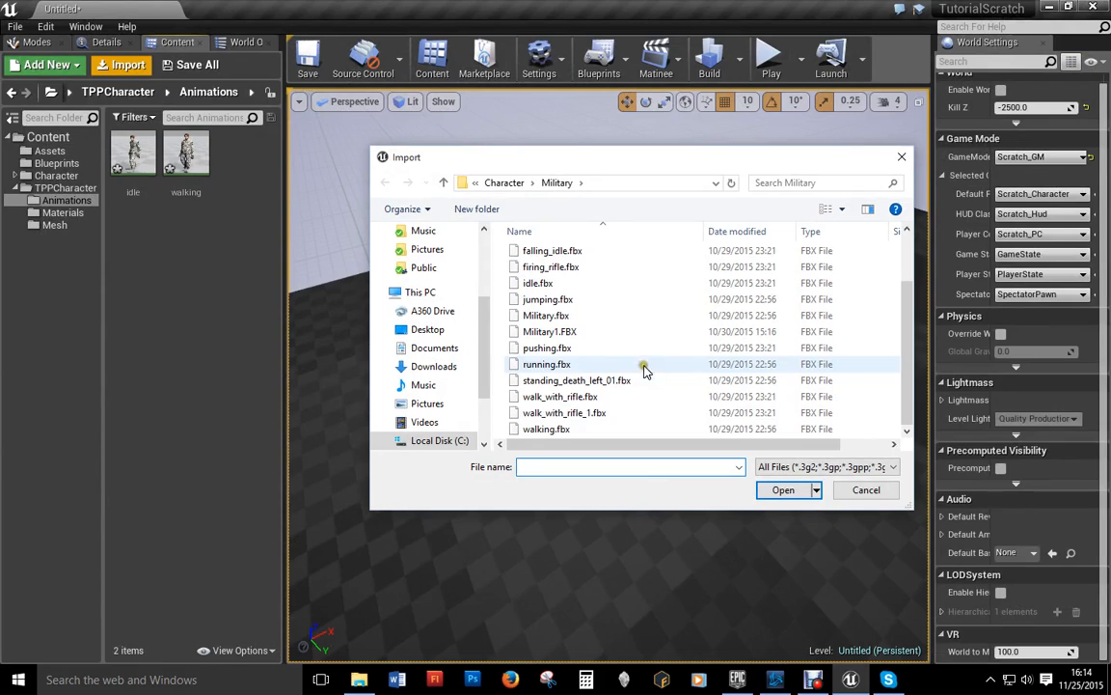
{"action": "left_click", "coordinate": [553, 396]}
{"action": "left_click", "coordinate": [571, 412], "text": "ctrl"}
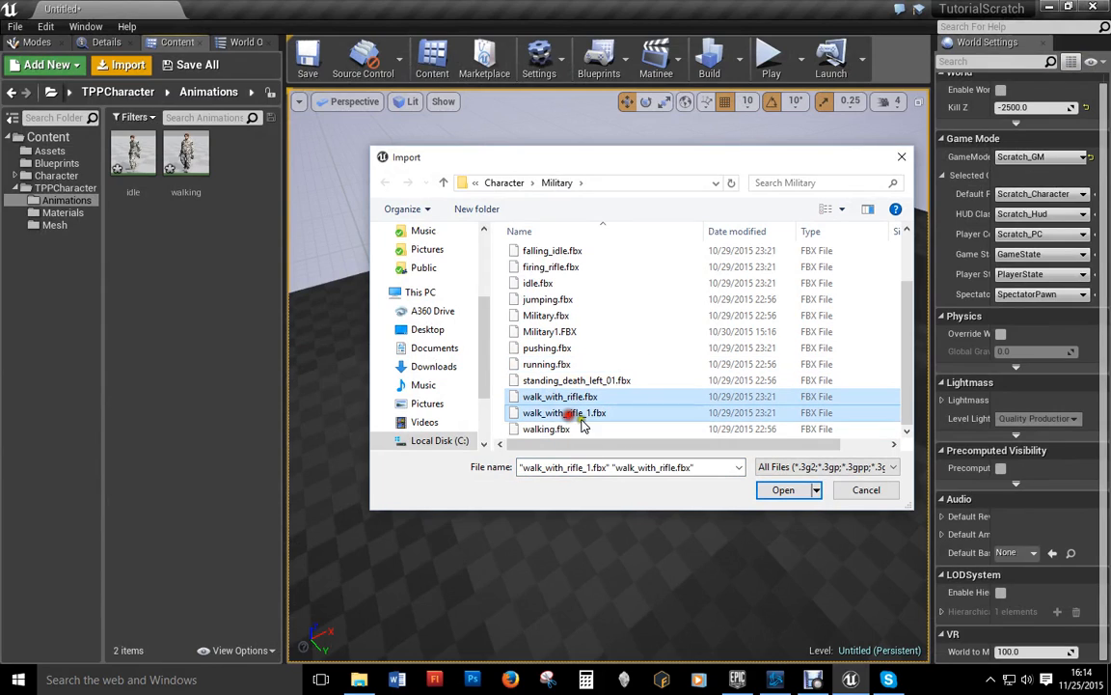
{"action": "left_click", "coordinate": [783, 489]}
{"action": "left_click", "coordinate": [540, 338]}
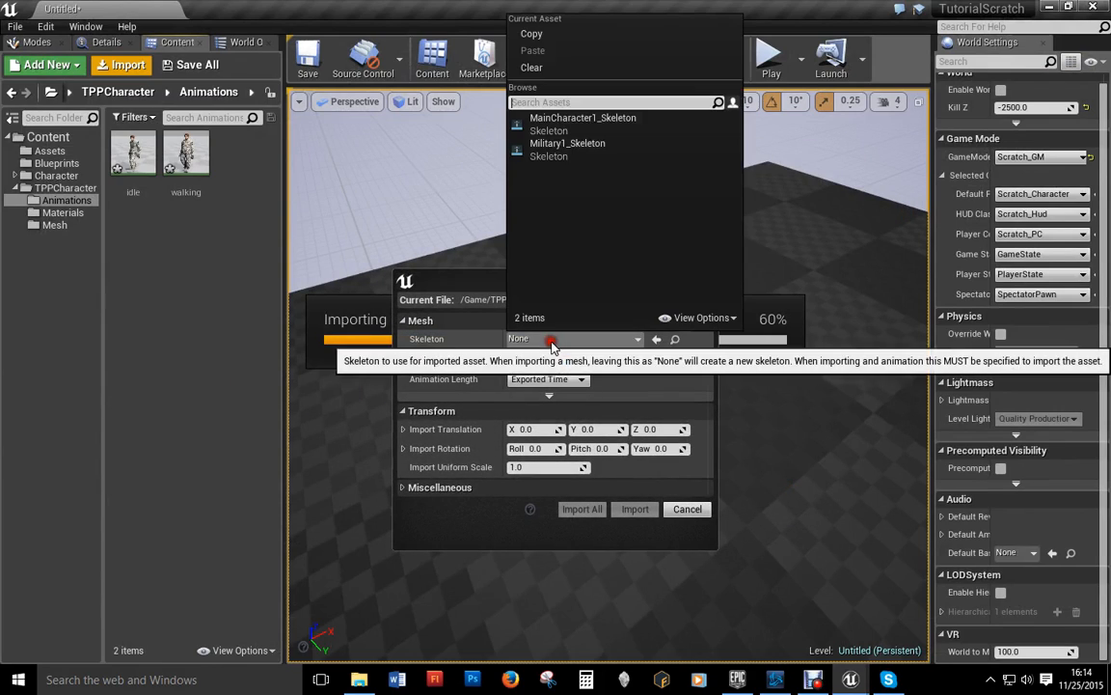
{"action": "left_click", "coordinate": [567, 145]}
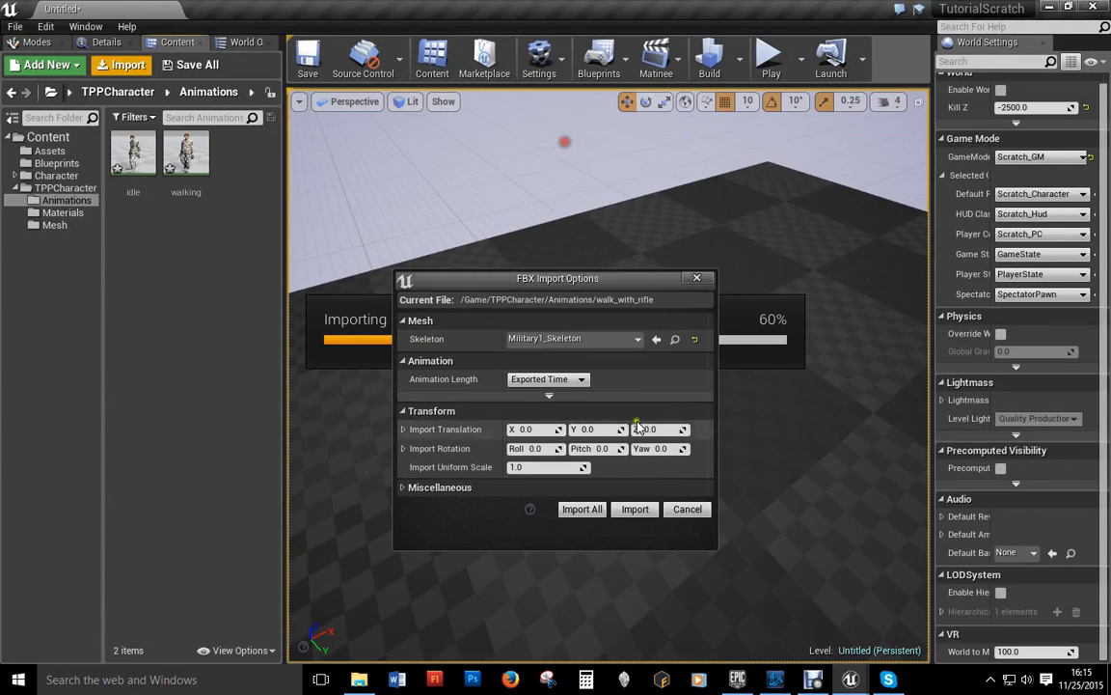
{"action": "left_click", "coordinate": [582, 508]}
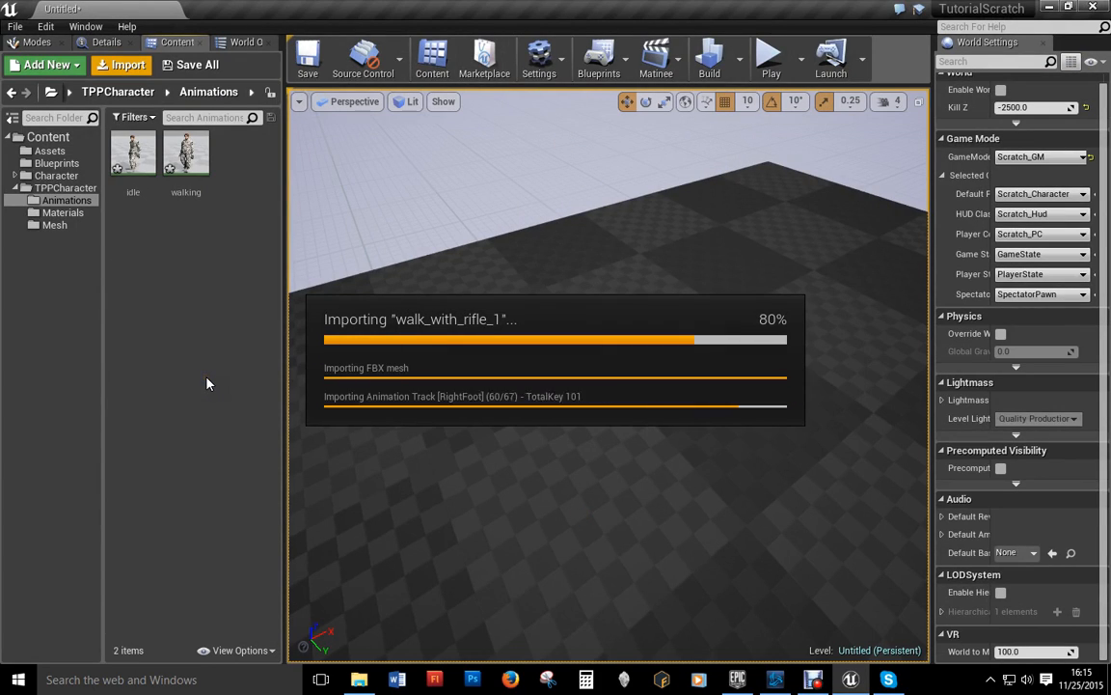
{"action": "double_click", "coordinate": [193, 159]}
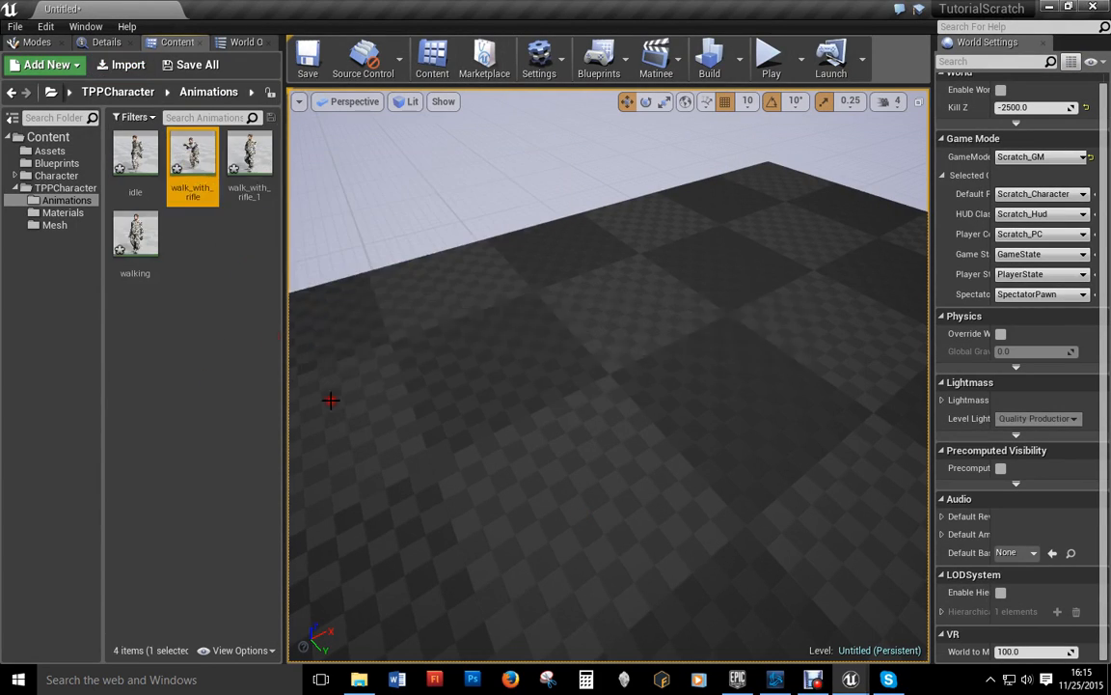
{"action": "left_click", "coordinate": [736, 186]}
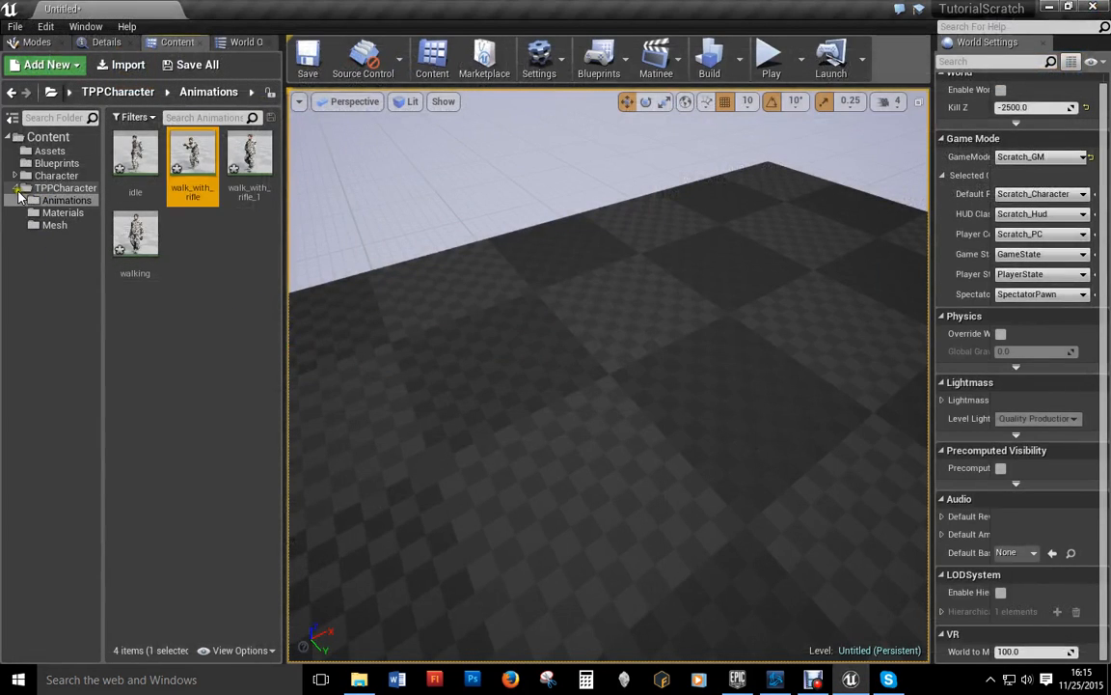
Step: Duplicate sprint_forward and walk_with_rifle in Character's Animations folder
{"action": "left_click", "coordinate": [16, 189]}
{"action": "left_click", "coordinate": [14, 176]}
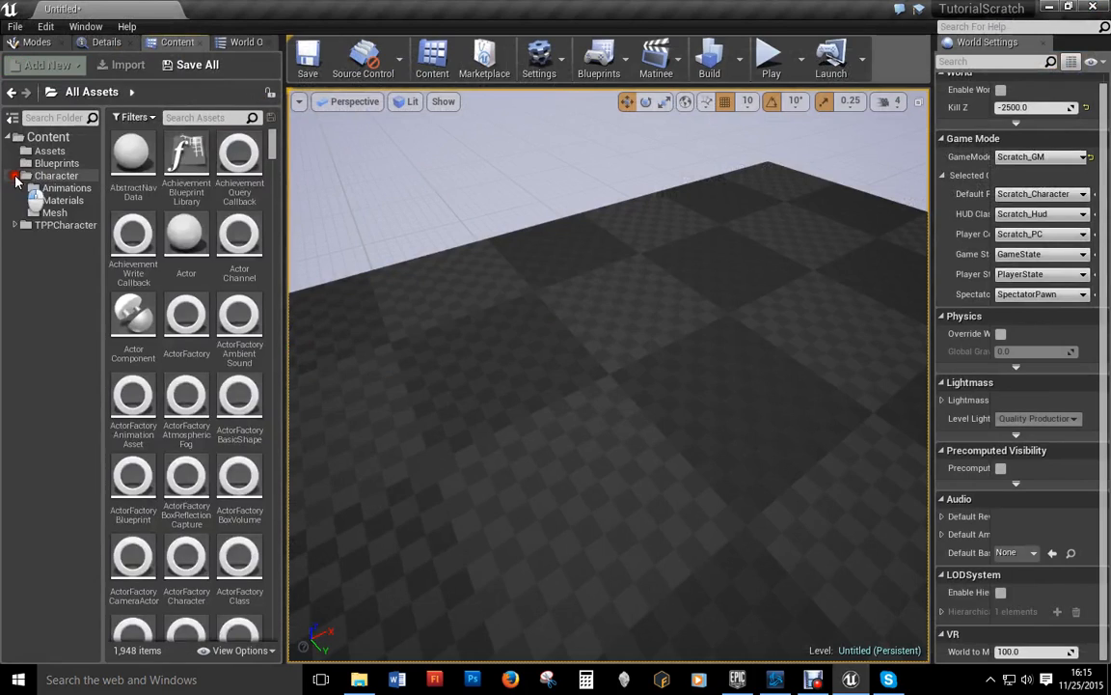
{"action": "left_click", "coordinate": [63, 189]}
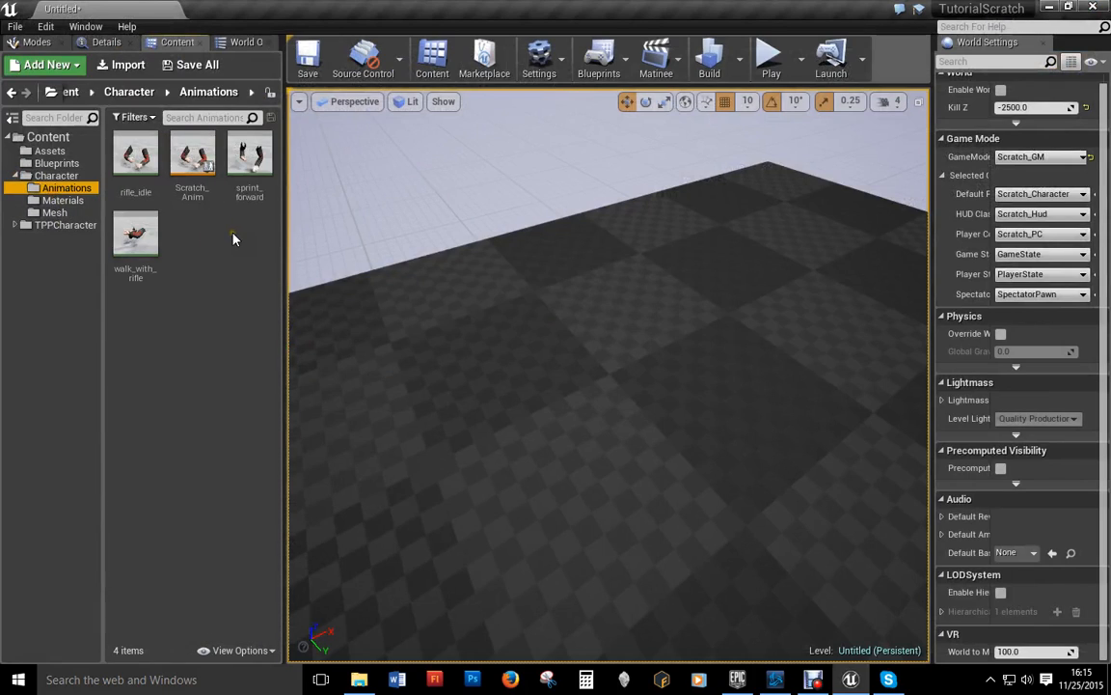
{"action": "mouse_move", "coordinate": [139, 248]}
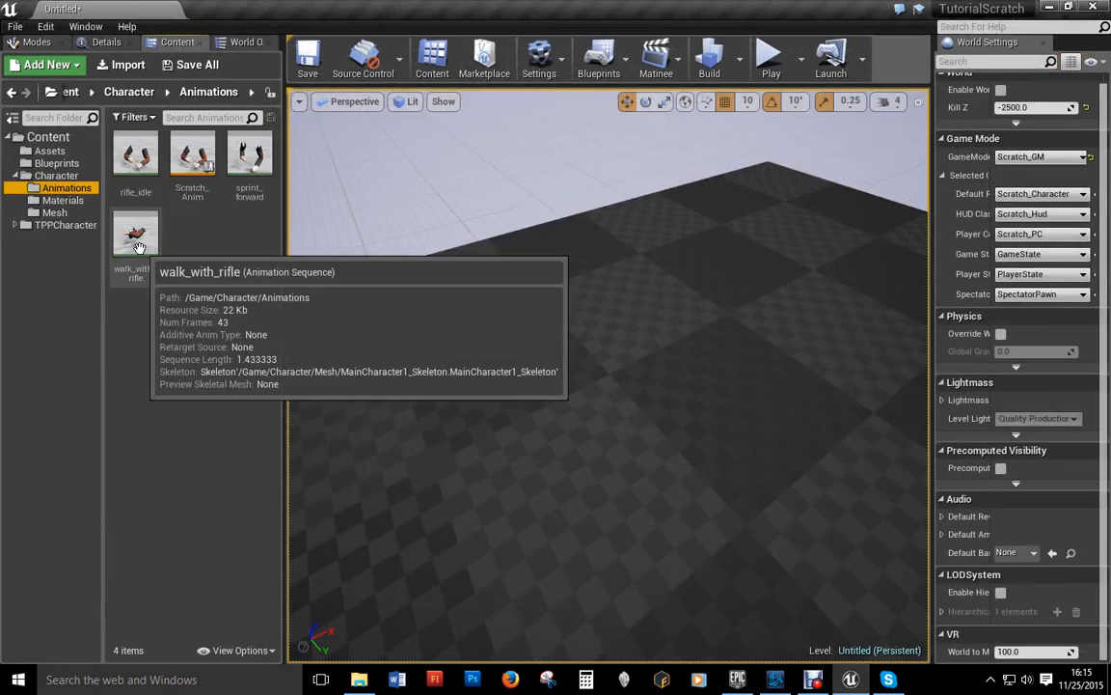
{"action": "left_click", "coordinate": [249, 156]}
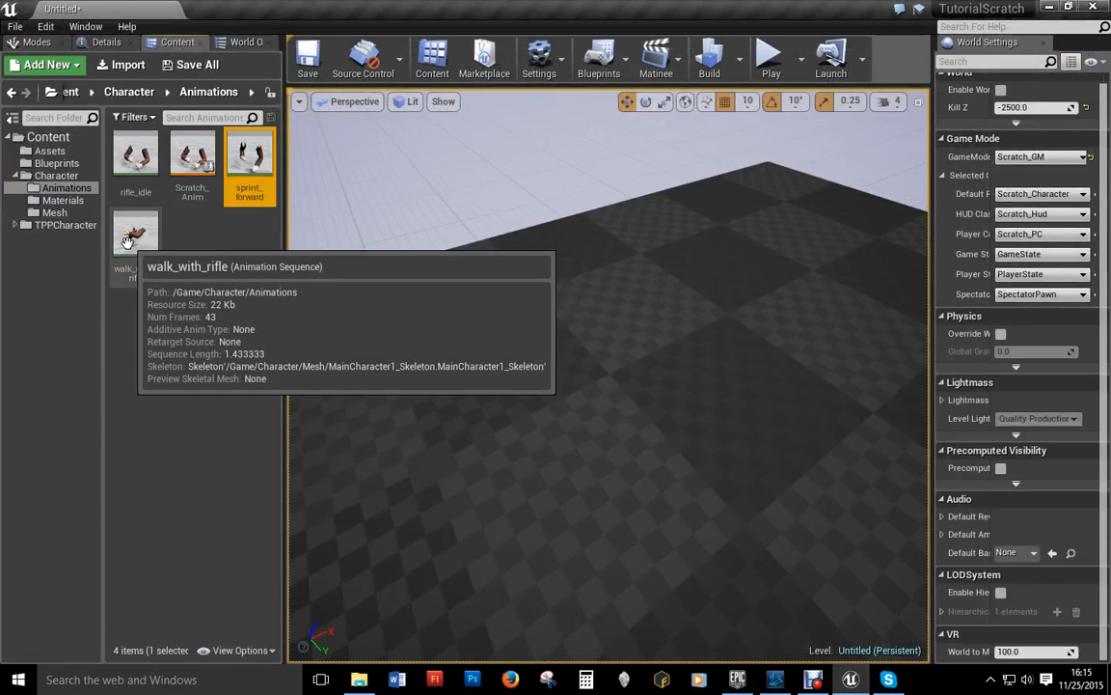
{"action": "left_click", "coordinate": [126, 241], "text": "ctrl"}
{"action": "right_click", "coordinate": [267, 146]}
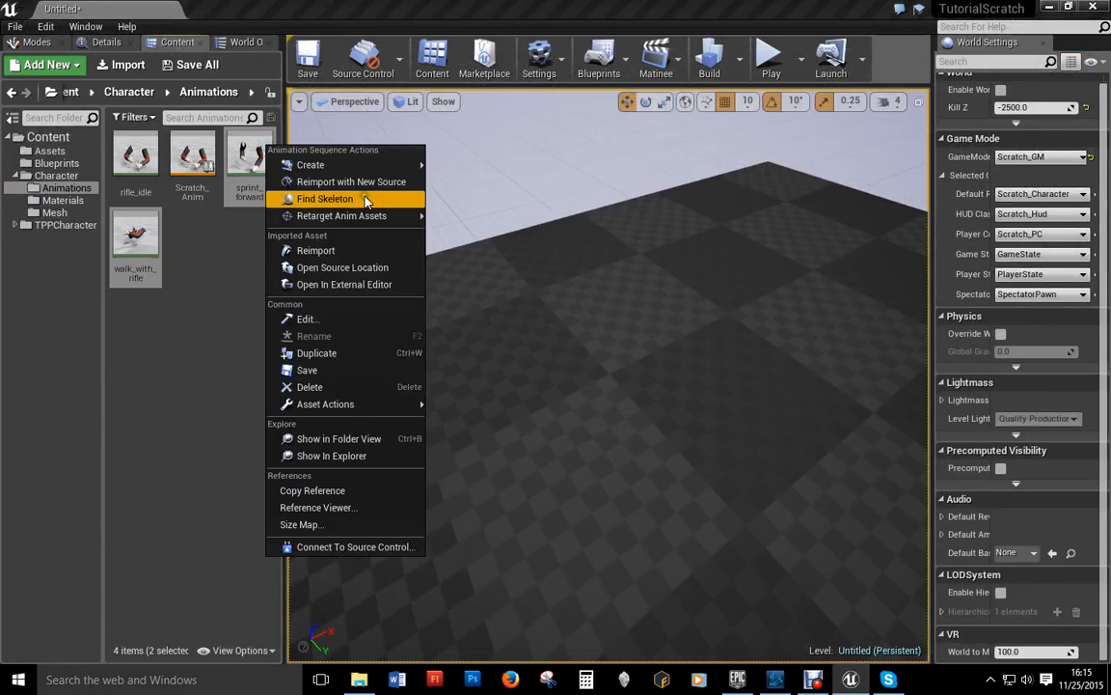
{"action": "left_click", "coordinate": [317, 353]}
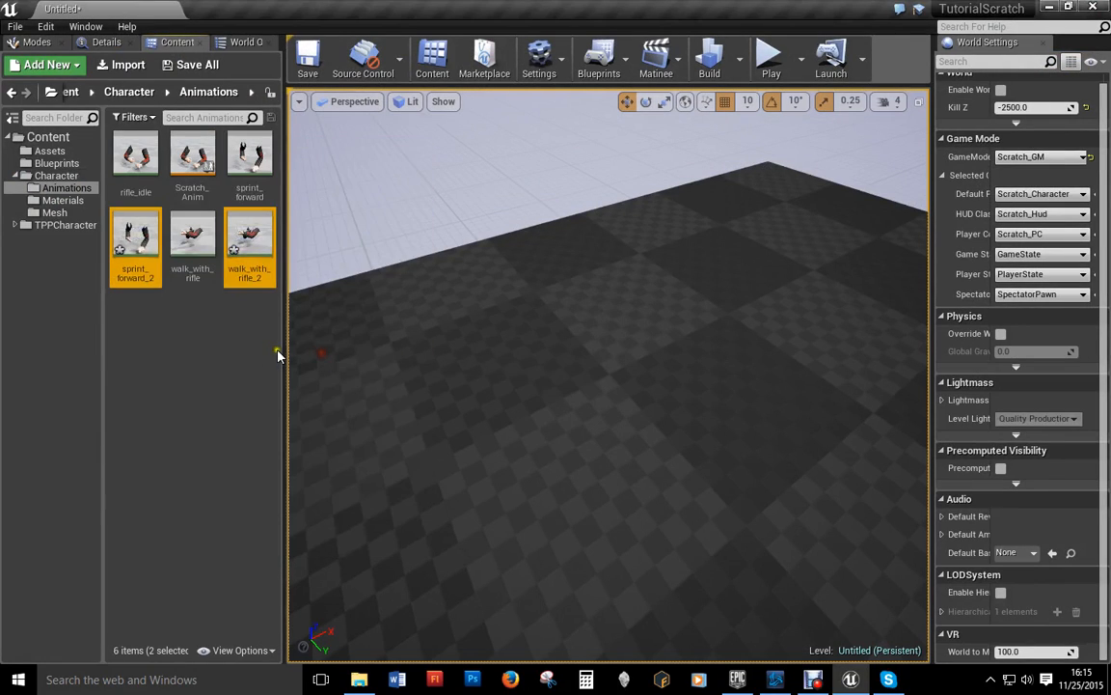
Step: Move sprint_forward_2 and walk_with_rifle_2 into TPPCharacter's Animations folder
{"action": "left_click", "coordinate": [277, 355]}
{"action": "left_click", "coordinate": [135, 241]}
{"action": "left_click", "coordinate": [249, 241], "text": "shift"}
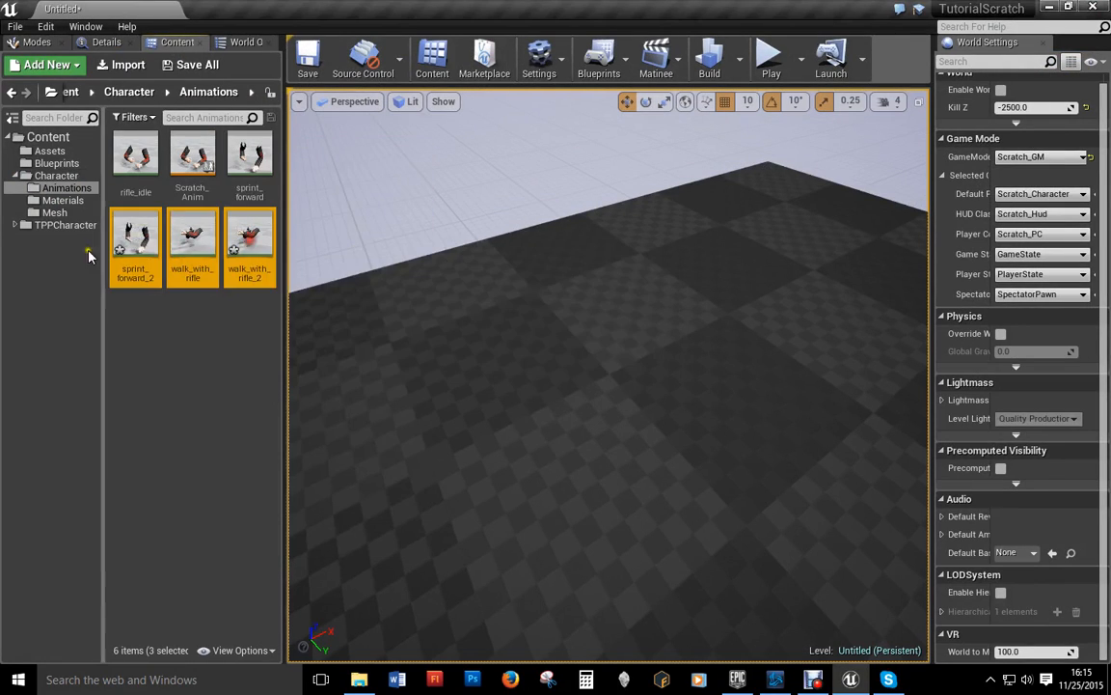
{"action": "left_click", "coordinate": [14, 225]}
{"action": "left_click", "coordinate": [152, 240]}
{"action": "left_click", "coordinate": [249, 236], "text": "ctrl"}
{"action": "left_click_drag", "start_coordinate": [135, 237], "coordinate": [58, 239]}
{"action": "left_click", "coordinate": [93, 276]}
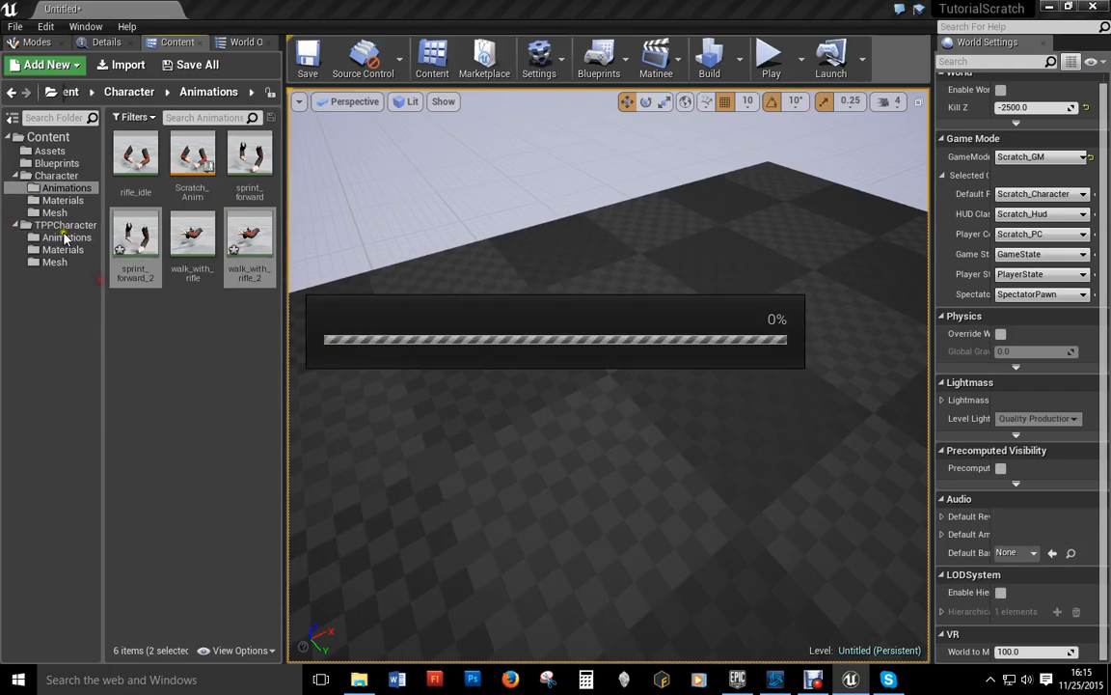
{"action": "left_click", "coordinate": [65, 237]}
{"action": "left_click", "coordinate": [192, 155]}
{"action": "left_click", "coordinate": [192, 236], "text": "ctrl"}
Step: Try Duplicate Anim Assets and Retarget on the two animation copies, then cancel with no skeleton available
{"action": "right_click", "coordinate": [188, 241]}
{"action": "mouse_move", "coordinate": [283, 311]}
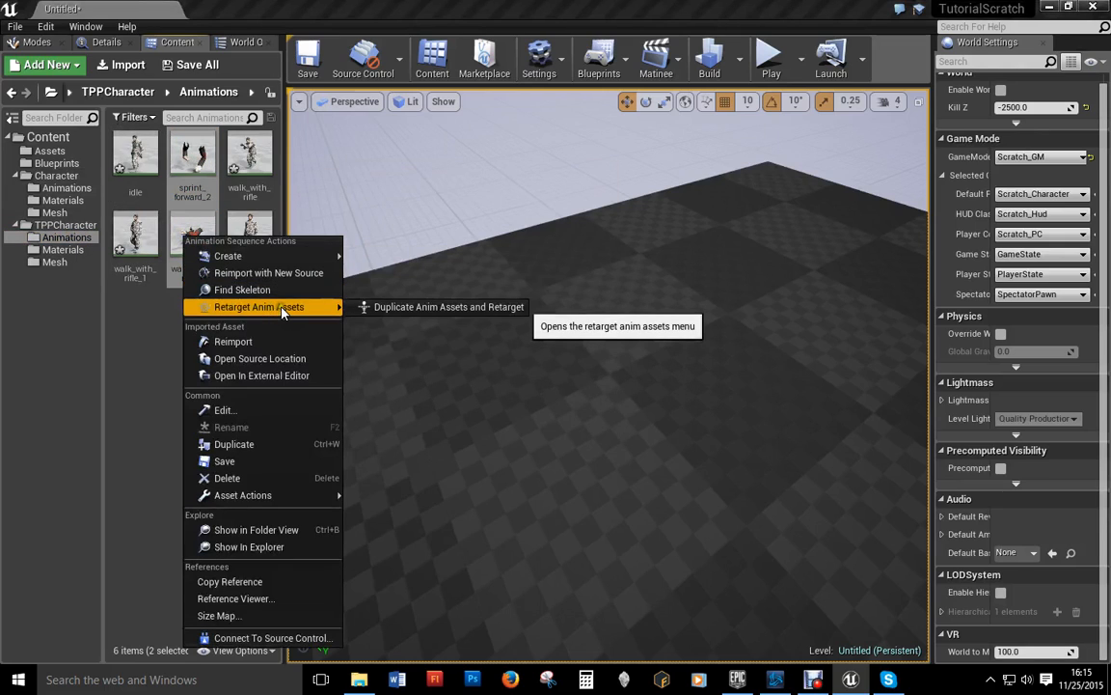
{"action": "left_click", "coordinate": [381, 306]}
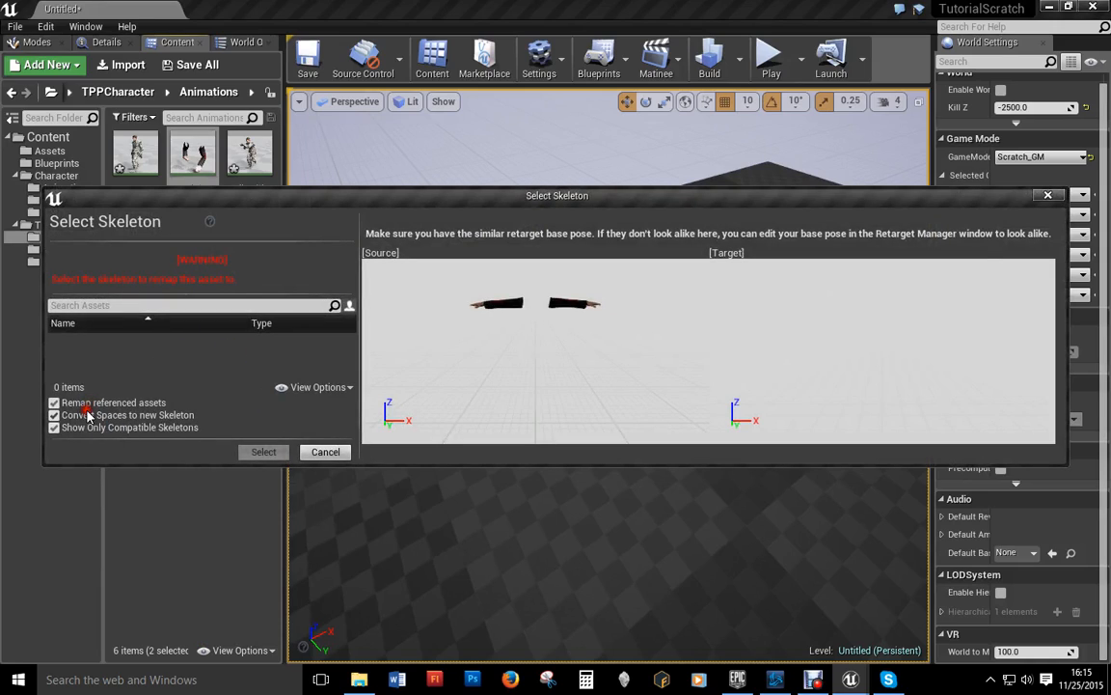
{"action": "left_click", "coordinate": [322, 452]}
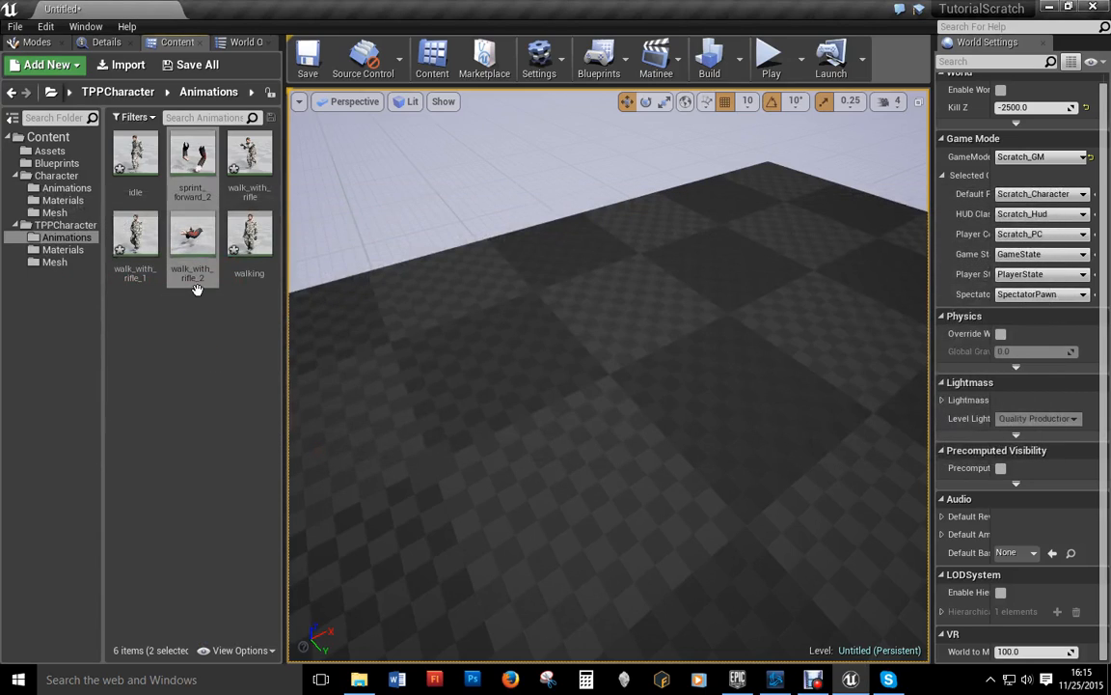
Step: Attempt retargeting sprint_forward_2 to another skeleton and abandon it again
{"action": "right_click", "coordinate": [183, 146]}
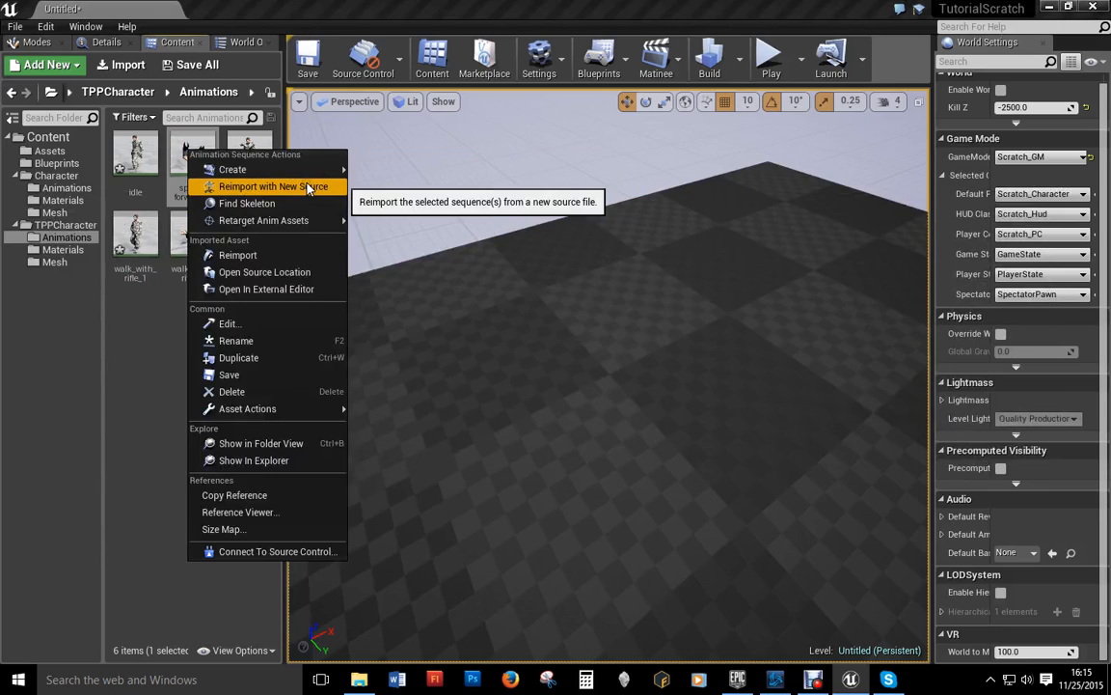
{"action": "mouse_move", "coordinate": [307, 224]}
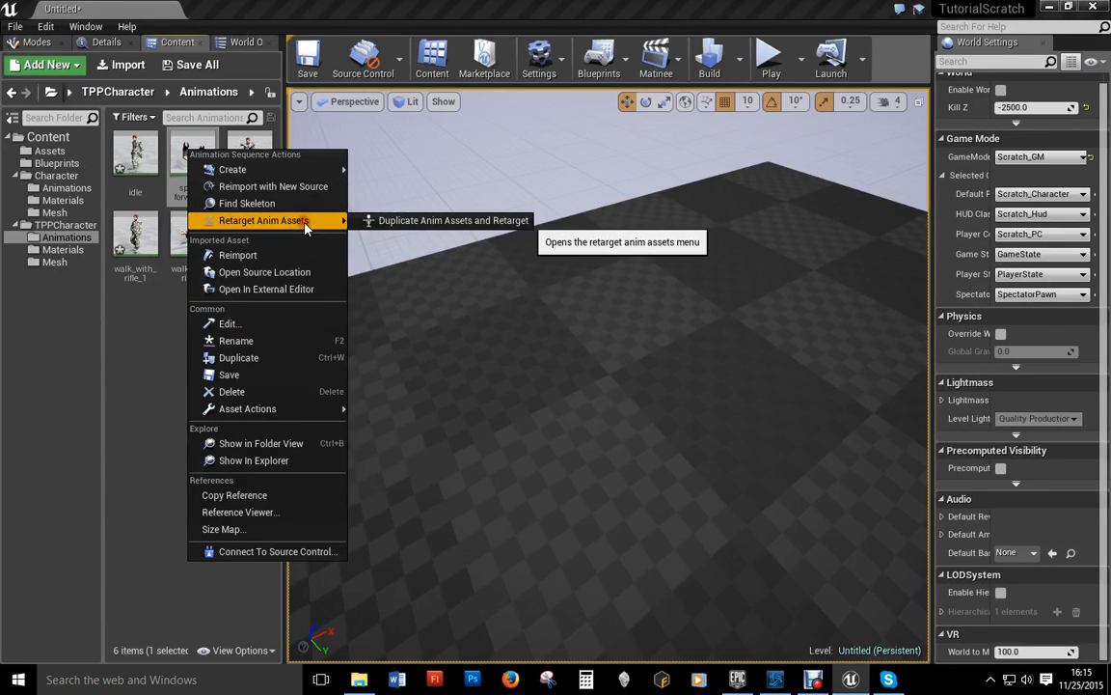
{"action": "left_click", "coordinate": [434, 210]}
{"action": "right_click", "coordinate": [190, 172]}
{"action": "mouse_move", "coordinate": [319, 239]}
{"action": "left_click", "coordinate": [374, 237]}
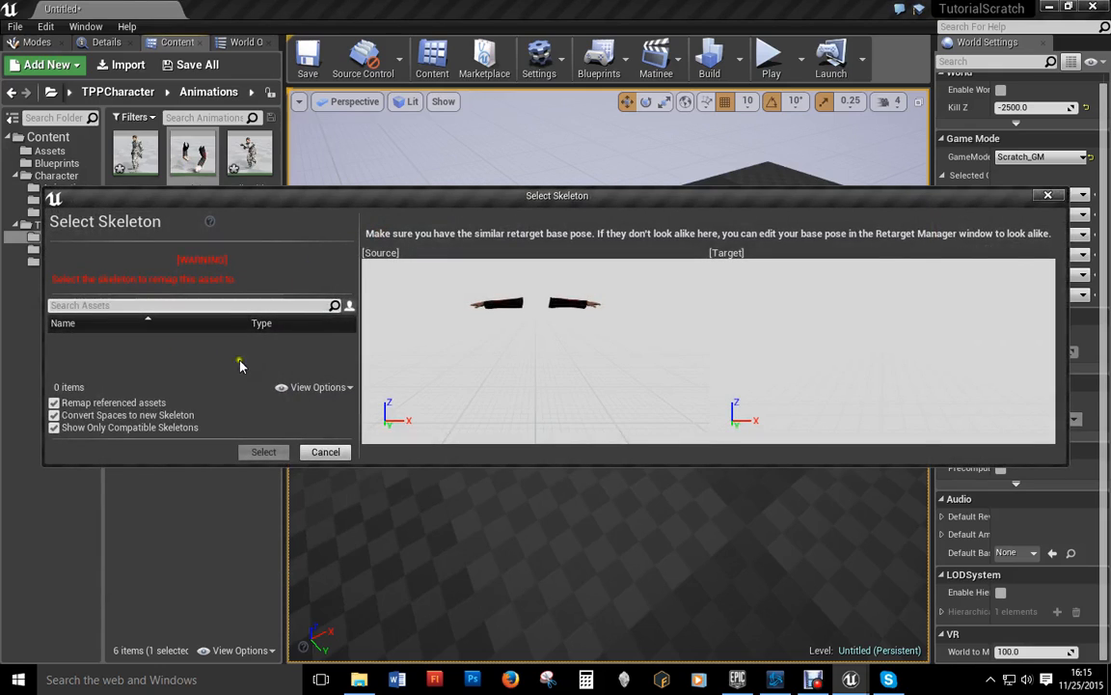
{"action": "left_click", "coordinate": [1047, 195]}
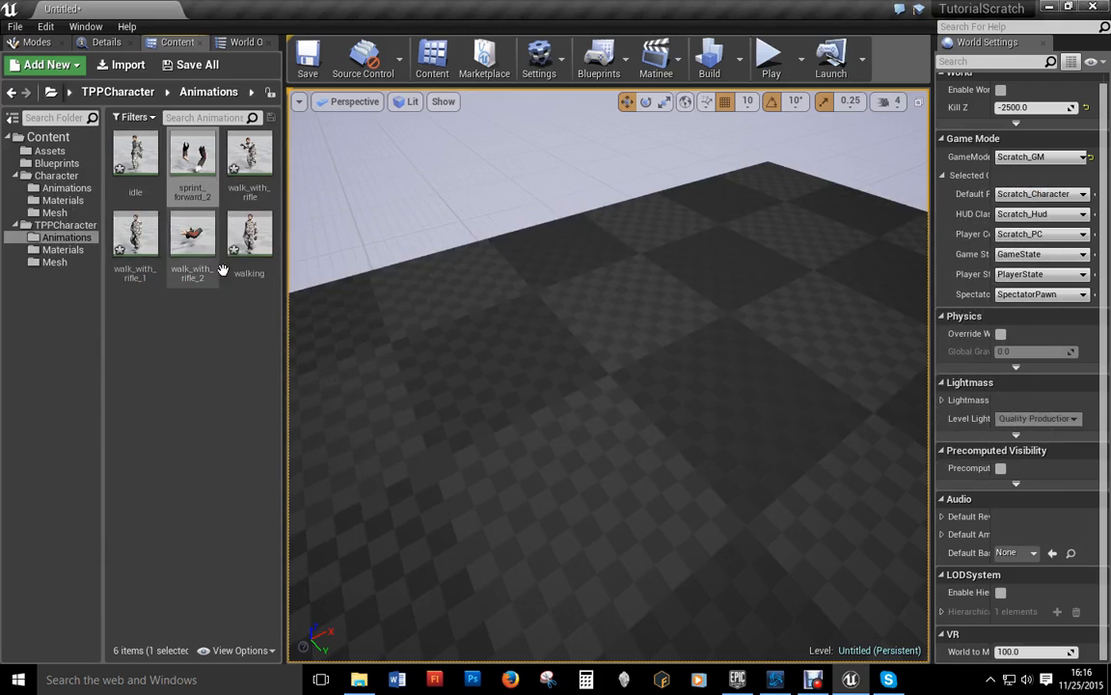
Step: Delete walk_with_rifle_2 and confirm the deletion
{"action": "left_click", "coordinate": [192, 240]}
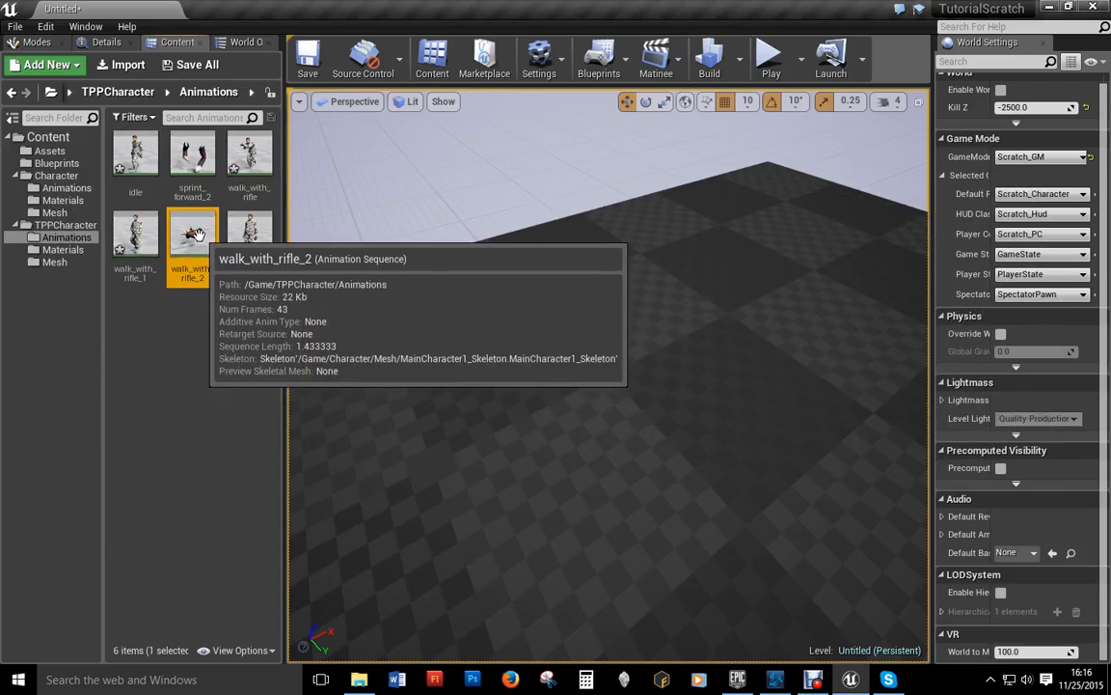
{"action": "key", "text": "Delete"}
{"action": "left_click", "coordinate": [445, 584]}
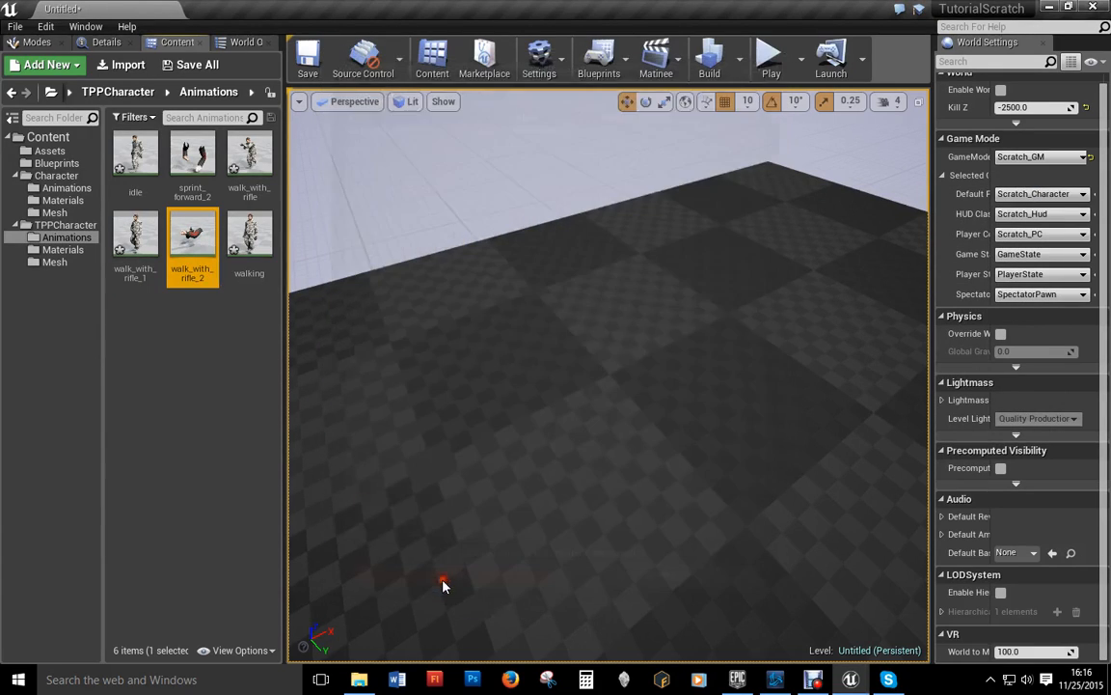
Step: Import walk_with_rifle.fbx from MainCharacter, overwriting the existing asset and assigning Military1_Skeleton
{"action": "left_click", "coordinate": [118, 64]}
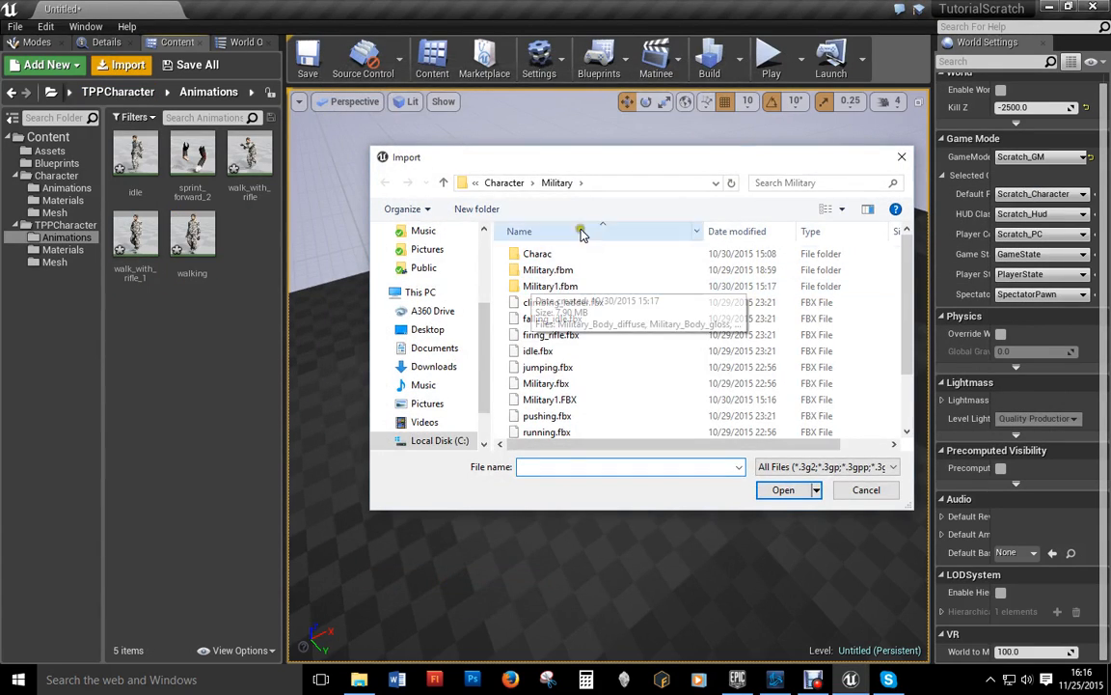
{"action": "left_click", "coordinate": [444, 183]}
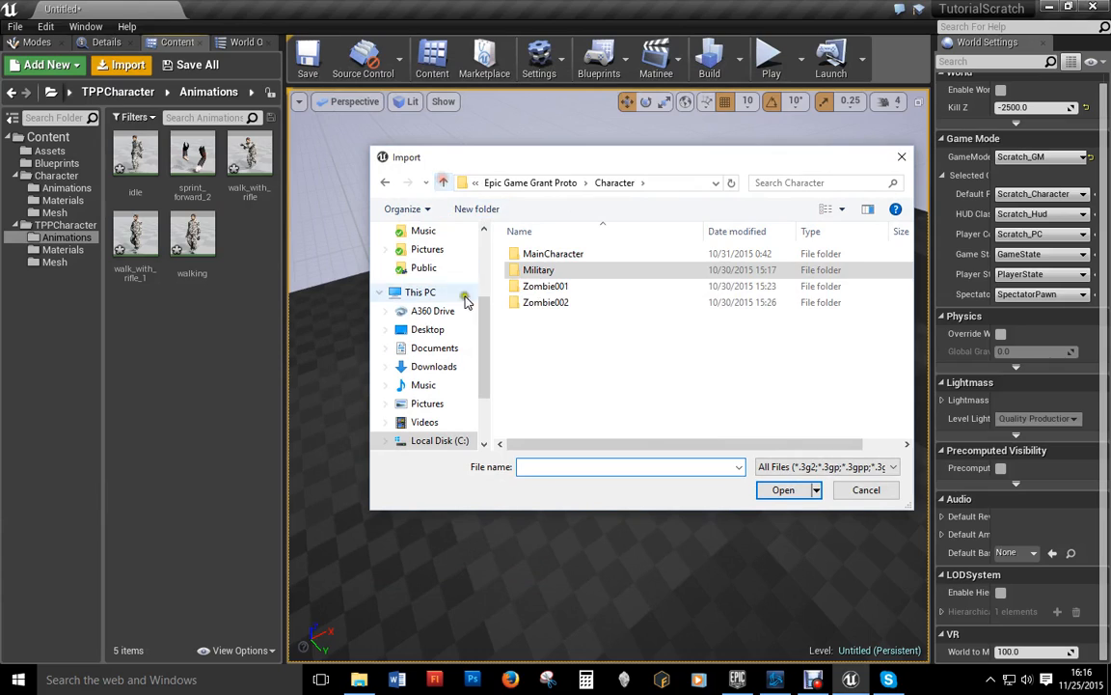
{"action": "double_click", "coordinate": [531, 253]}
{"action": "scroll", "coordinate": [646, 372], "scroll_direction": "down", "scroll_amount": 4}
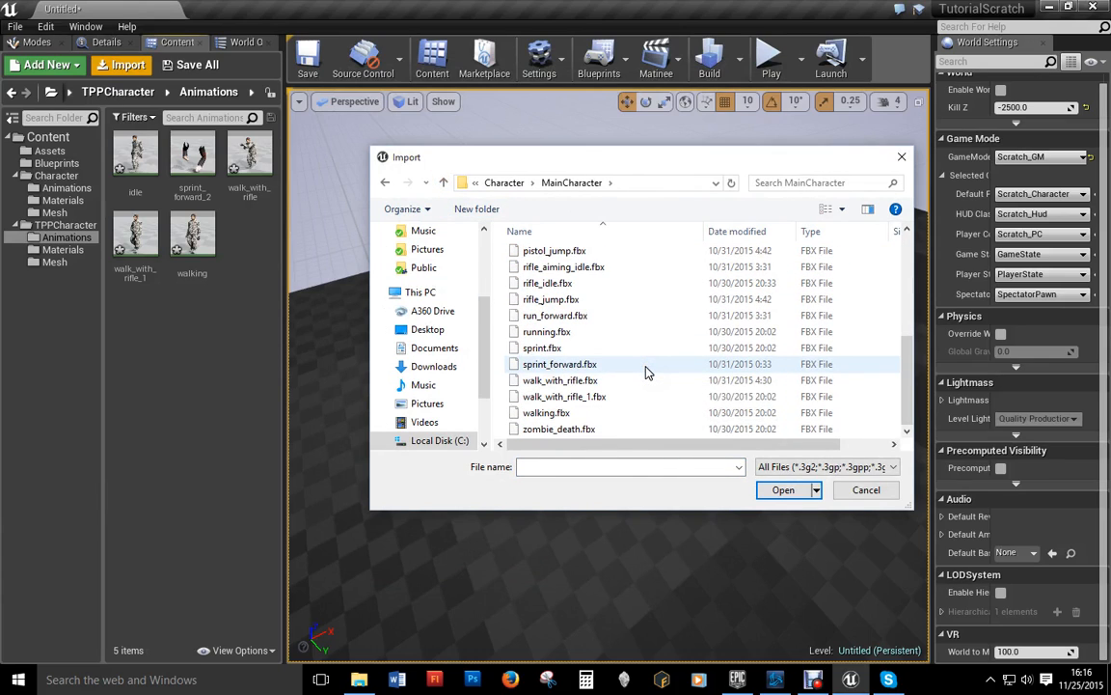
{"action": "left_click", "coordinate": [557, 380]}
{"action": "left_click", "coordinate": [772, 490]}
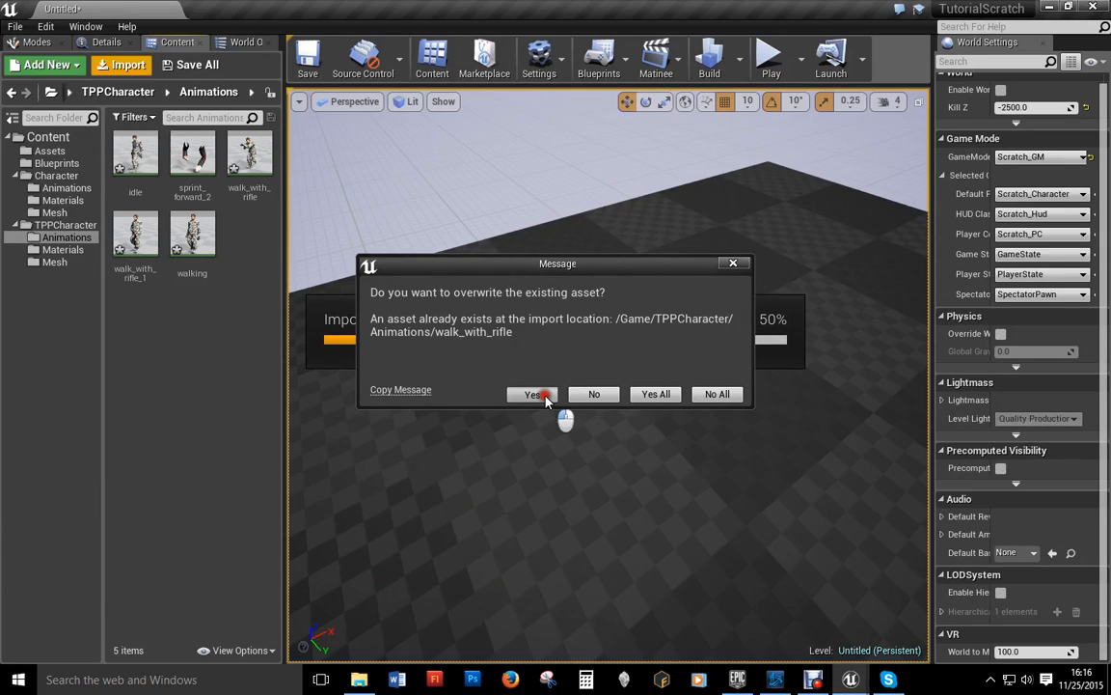
{"action": "left_click", "coordinate": [538, 395]}
{"action": "left_click", "coordinate": [540, 339]}
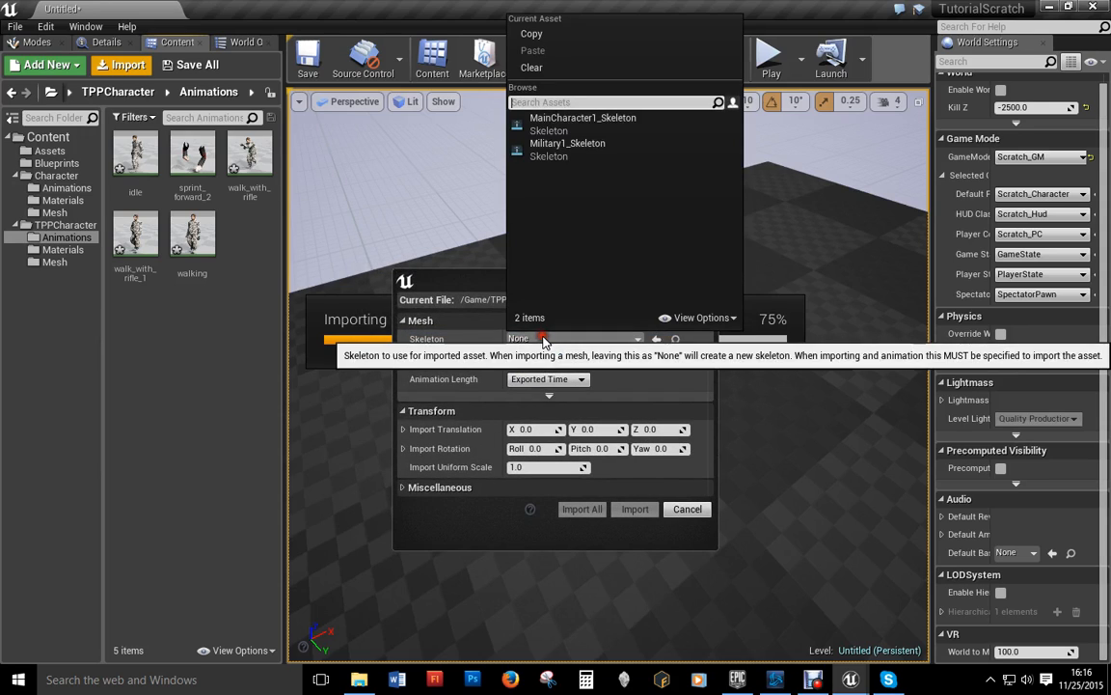
{"action": "left_click", "coordinate": [577, 146]}
{"action": "left_click", "coordinate": [578, 508]}
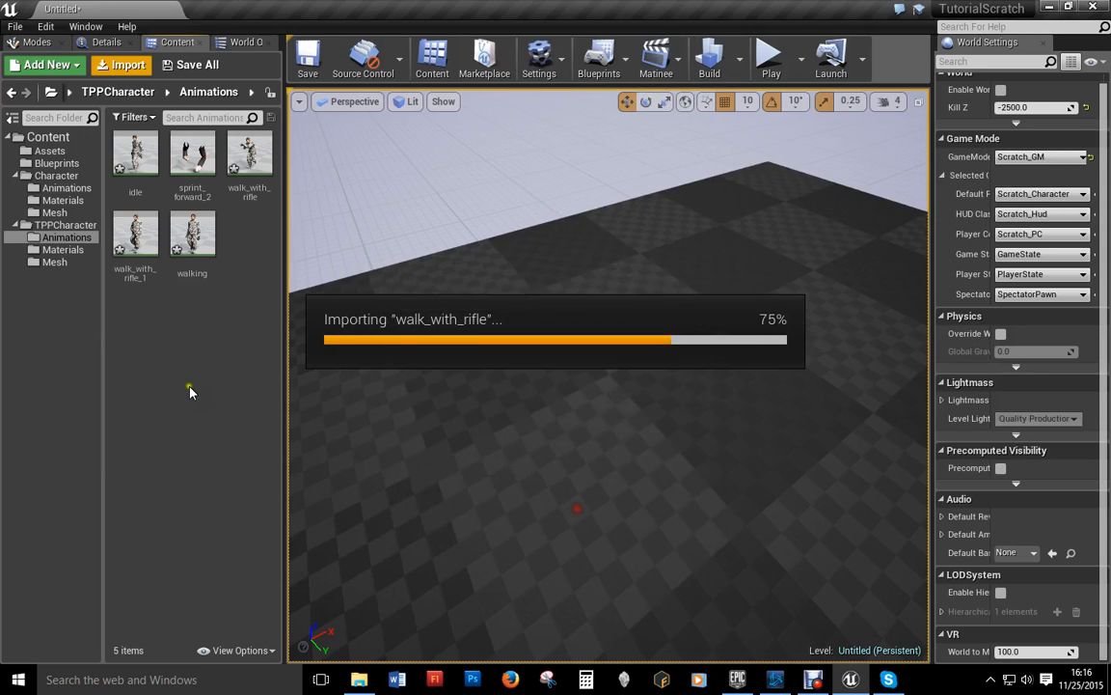
Step: Preview the walk_with_rifle_1 animation and close its editor
{"action": "left_click", "coordinate": [138, 246]}
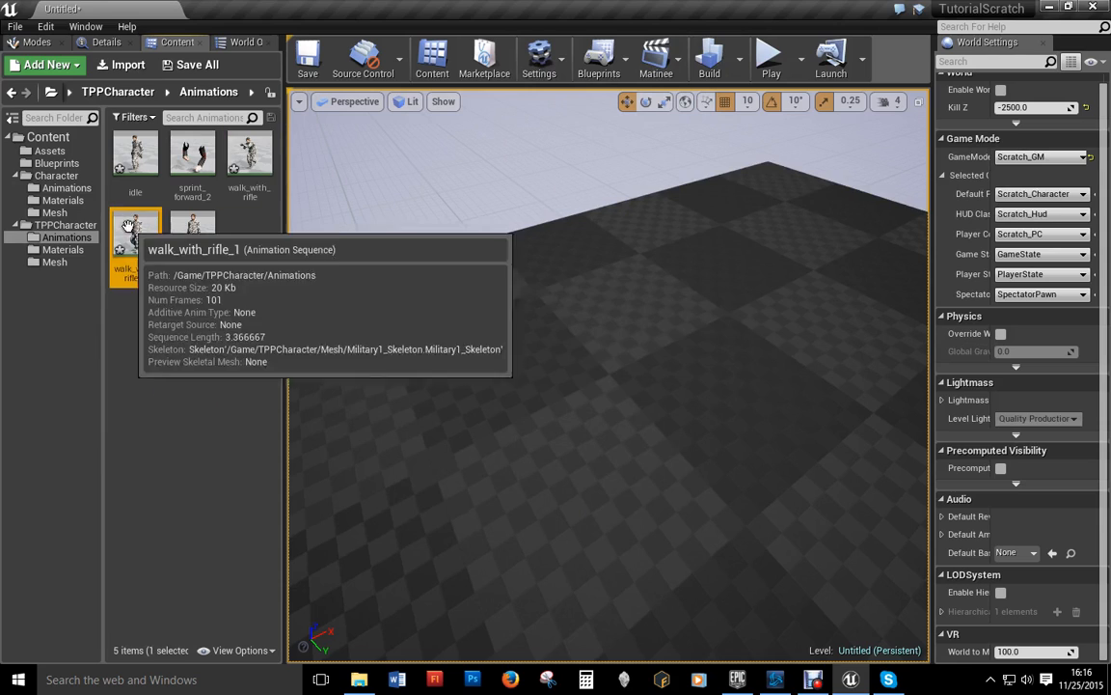
{"action": "double_click", "coordinate": [141, 253]}
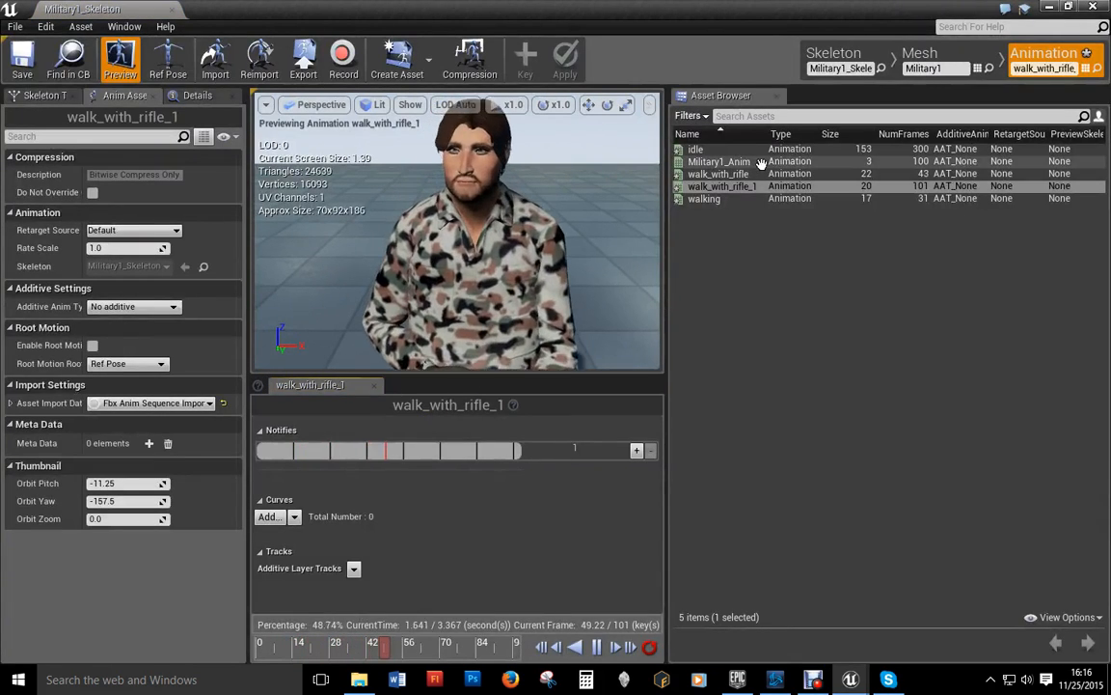
{"action": "left_click", "coordinate": [1093, 8]}
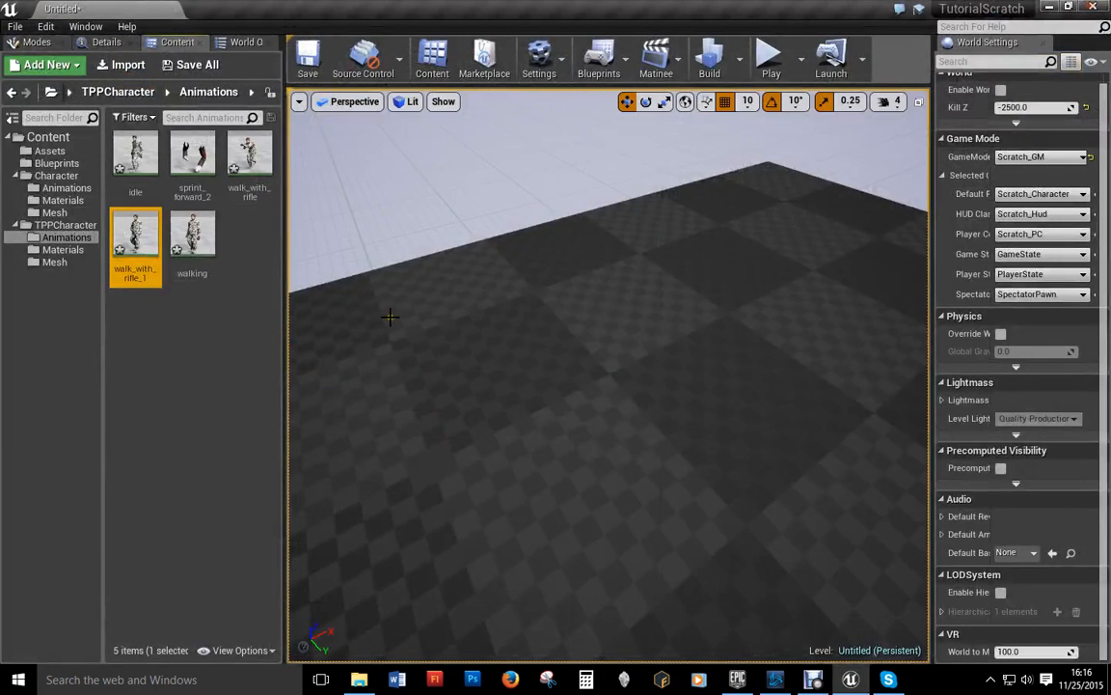
Step: Reimport walk_with_rifle_1.fbx onto Military1_Skeleton, replacing the existing asset, and preview it
{"action": "left_click", "coordinate": [196, 336]}
{"action": "left_click", "coordinate": [124, 64]}
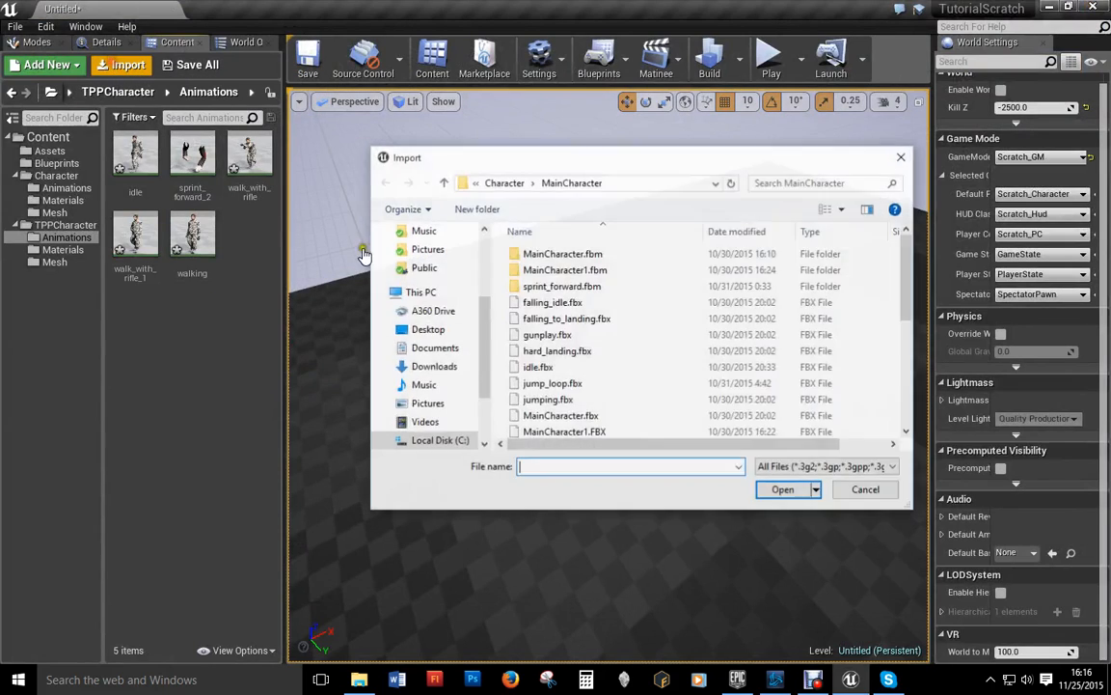
{"action": "scroll", "coordinate": [516, 413], "scroll_direction": "down", "scroll_amount": 4}
{"action": "double_click", "coordinate": [563, 397]}
{"action": "left_click", "coordinate": [525, 394]}
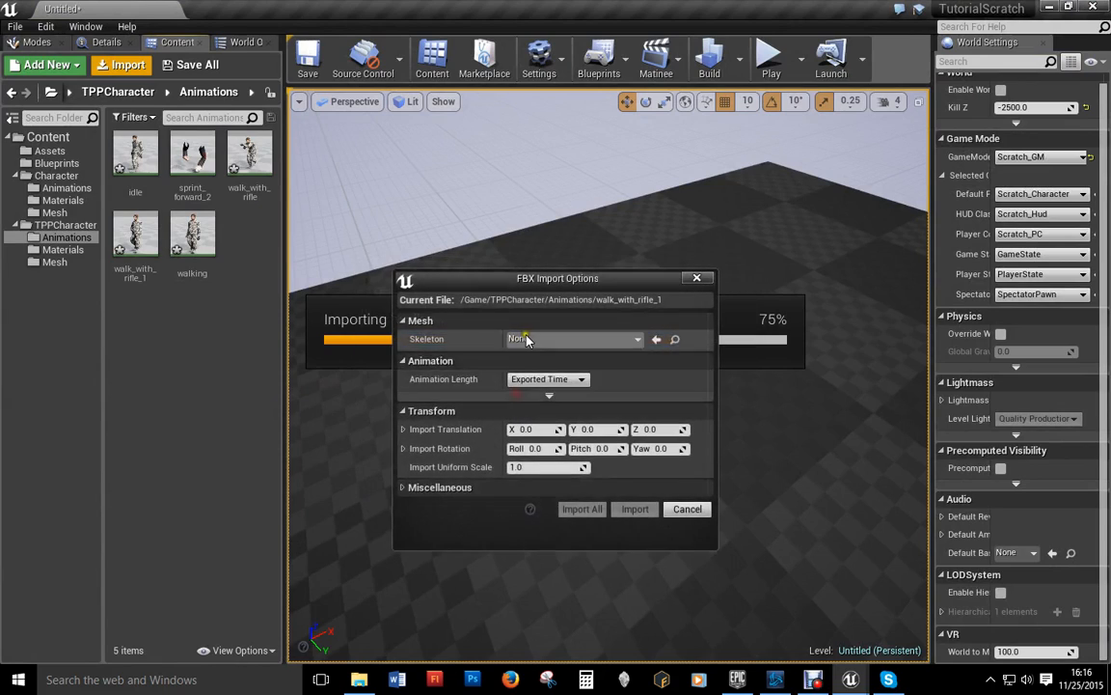
{"action": "left_click", "coordinate": [569, 339]}
{"action": "left_click", "coordinate": [554, 181]}
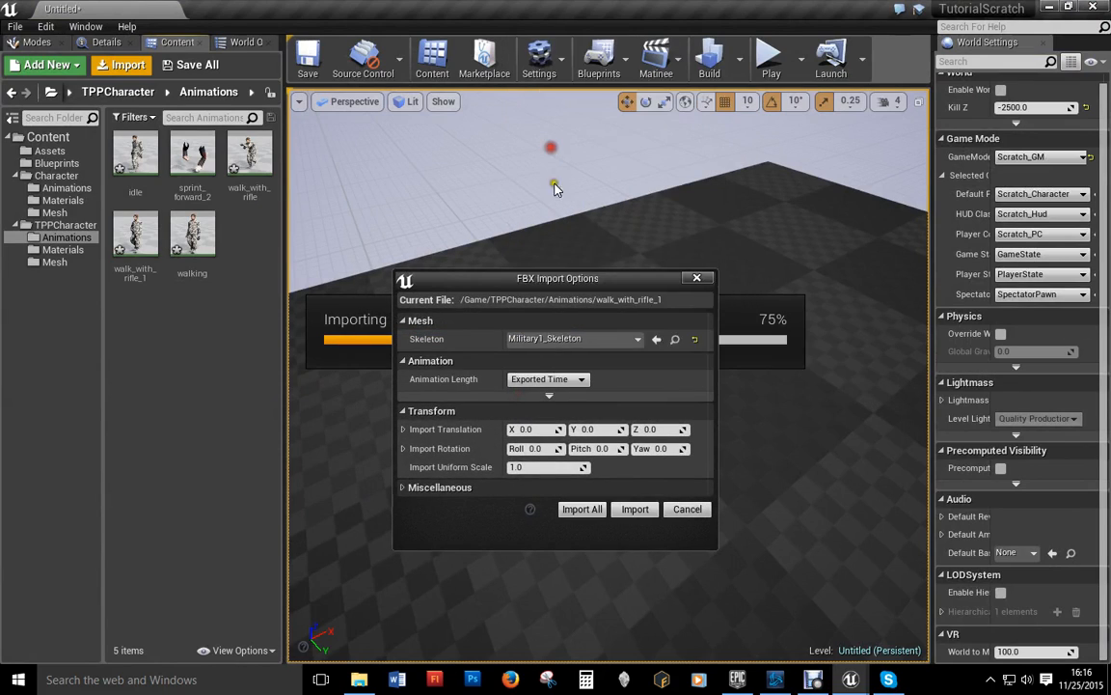
{"action": "left_click", "coordinate": [581, 509]}
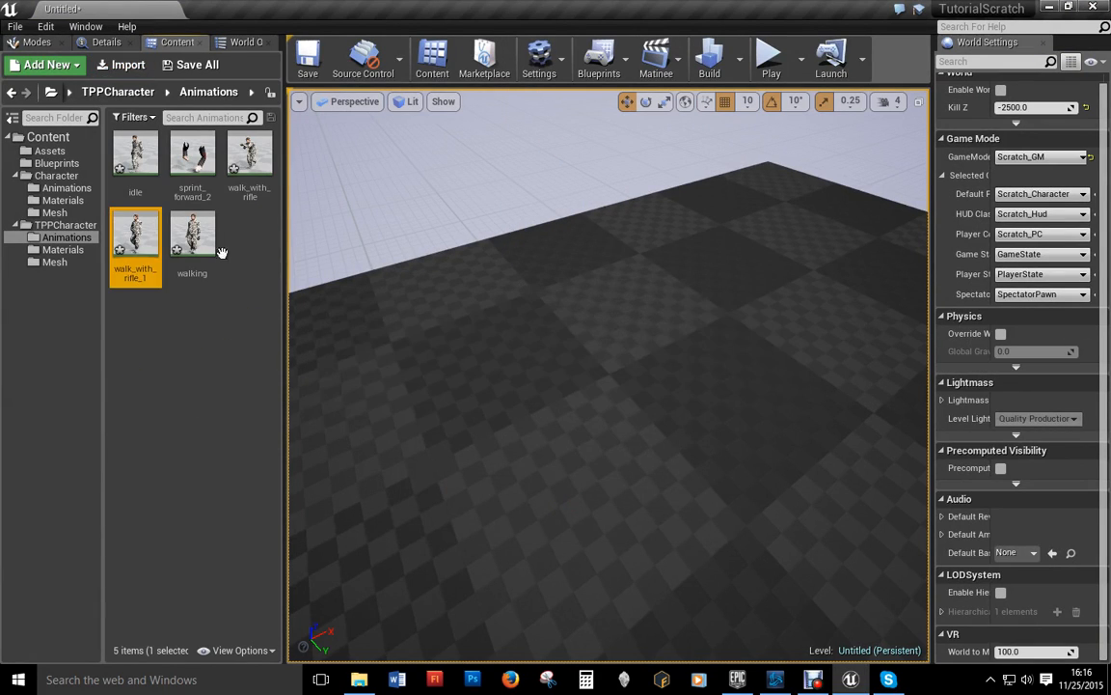
{"action": "double_click", "coordinate": [121, 231]}
Step: Reimport walk_with_rifle.fbx onto Military1_Skeleton again, replacing the asset, and preview the result
{"action": "left_click", "coordinate": [104, 63]}
{"action": "scroll", "coordinate": [564, 390], "scroll_direction": "down", "scroll_amount": 4}
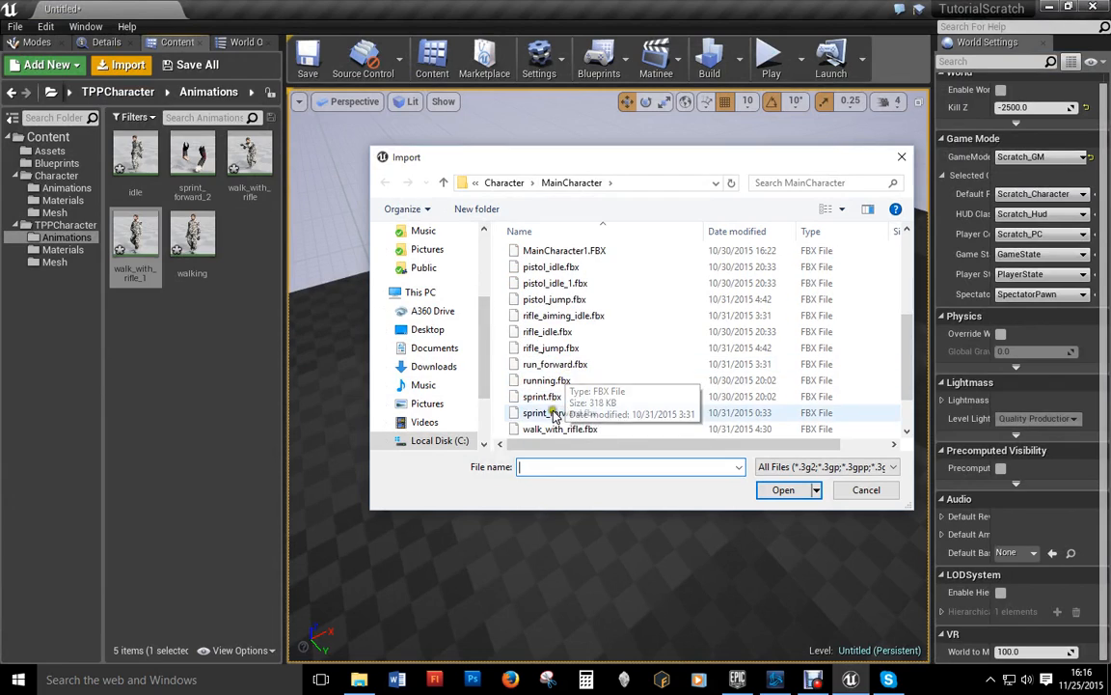
{"action": "scroll", "coordinate": [554, 413], "scroll_direction": "down", "scroll_amount": 1}
{"action": "double_click", "coordinate": [569, 386]}
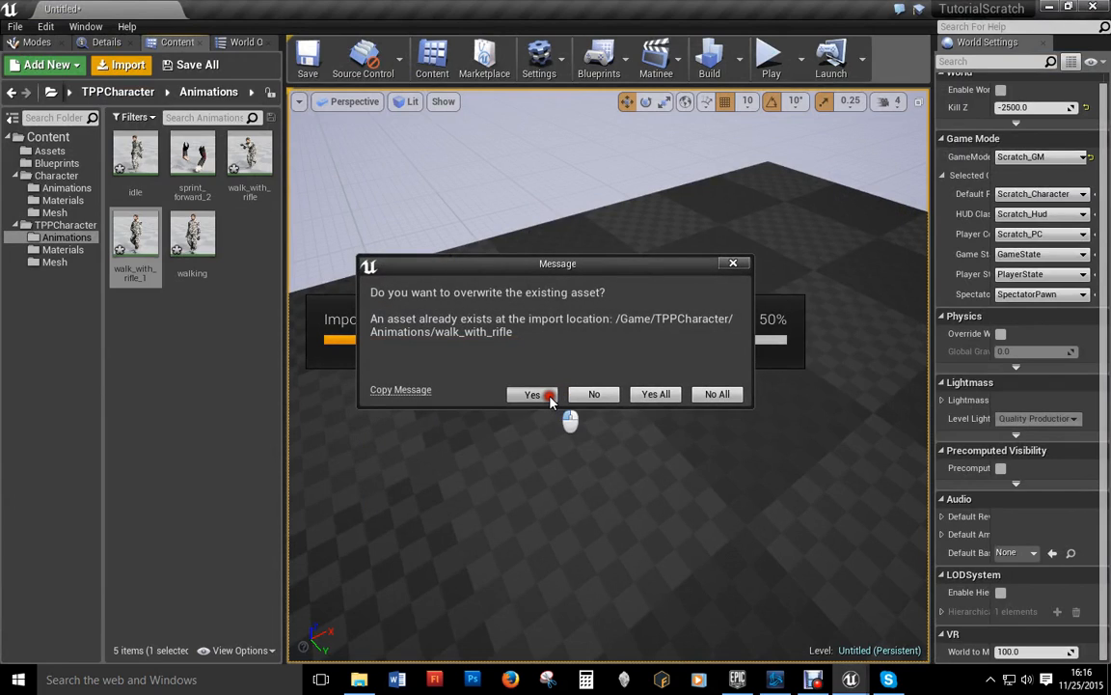
{"action": "left_click", "coordinate": [549, 395]}
{"action": "left_click", "coordinate": [565, 340]}
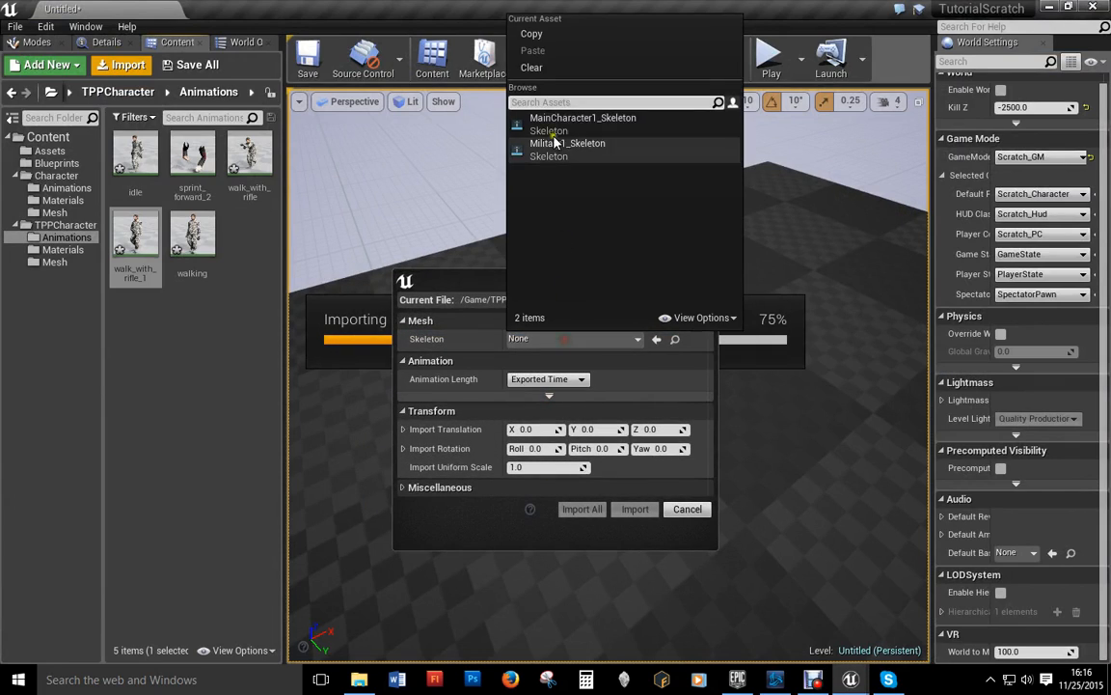
{"action": "left_click", "coordinate": [558, 149]}
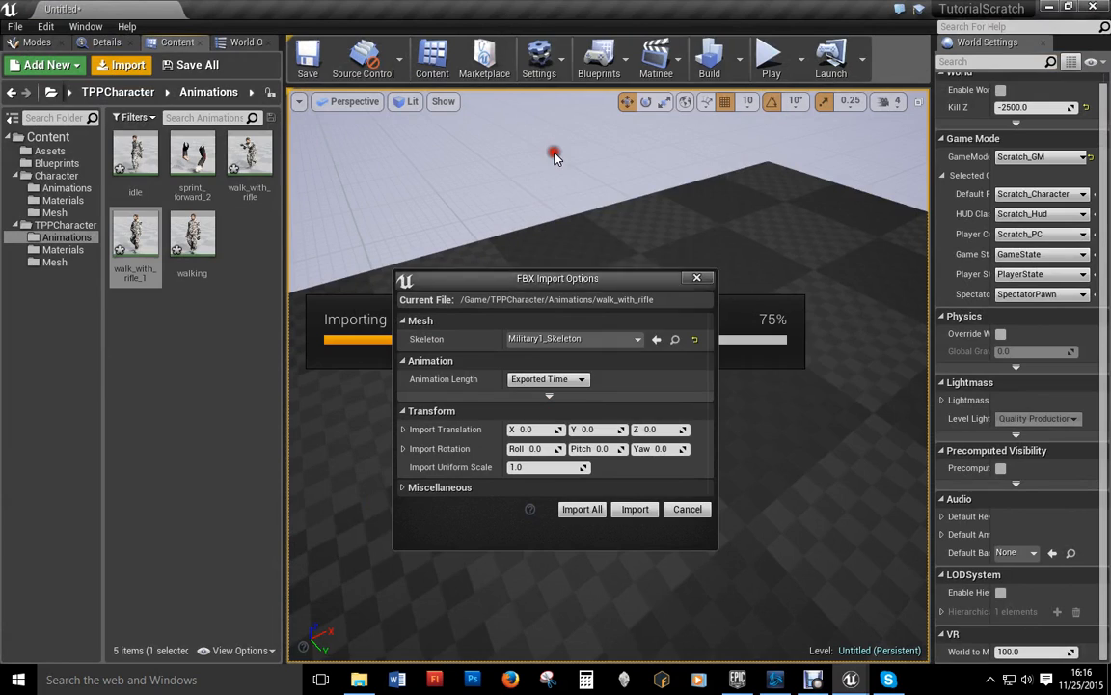
{"action": "left_click", "coordinate": [584, 511]}
{"action": "double_click", "coordinate": [249, 180]}
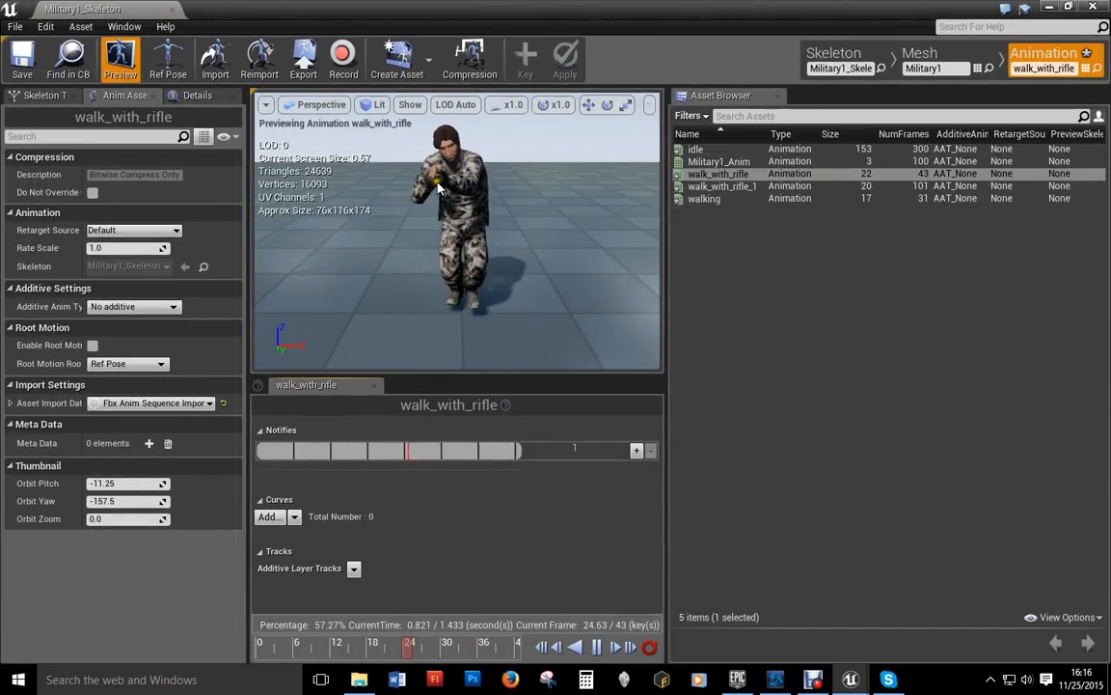
{"action": "left_click", "coordinate": [1093, 8]}
Step: Delete walk_with_rifle_1 and walking, confirming each, then select sprint_forward_2
{"action": "left_click", "coordinate": [128, 237]}
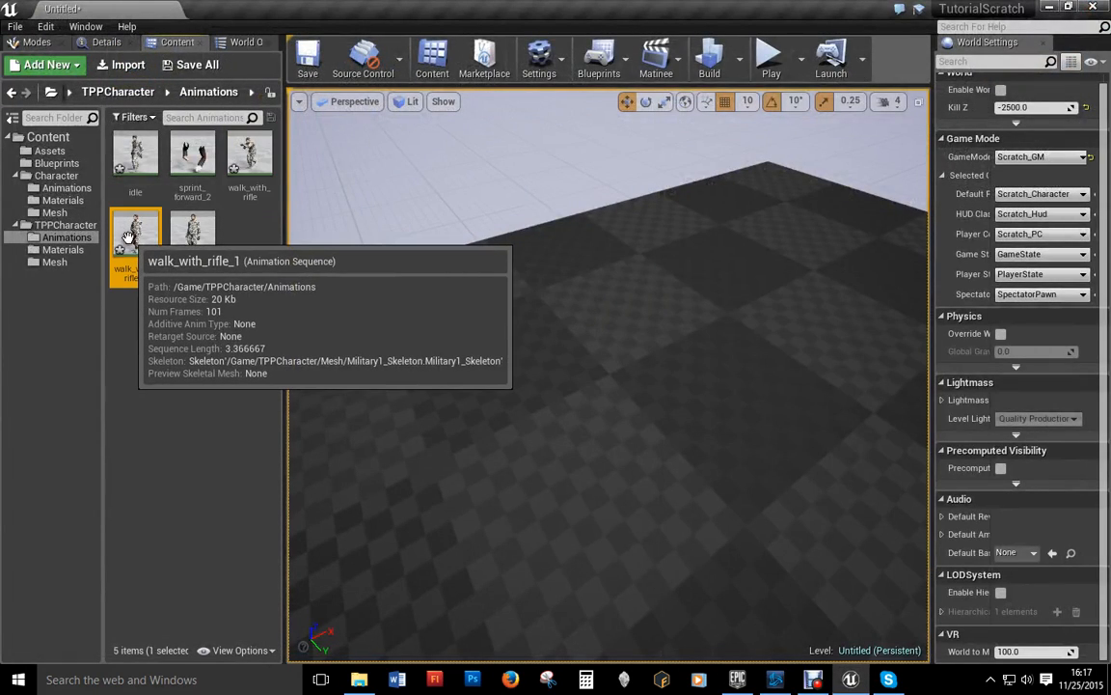
{"action": "key", "text": "Delete"}
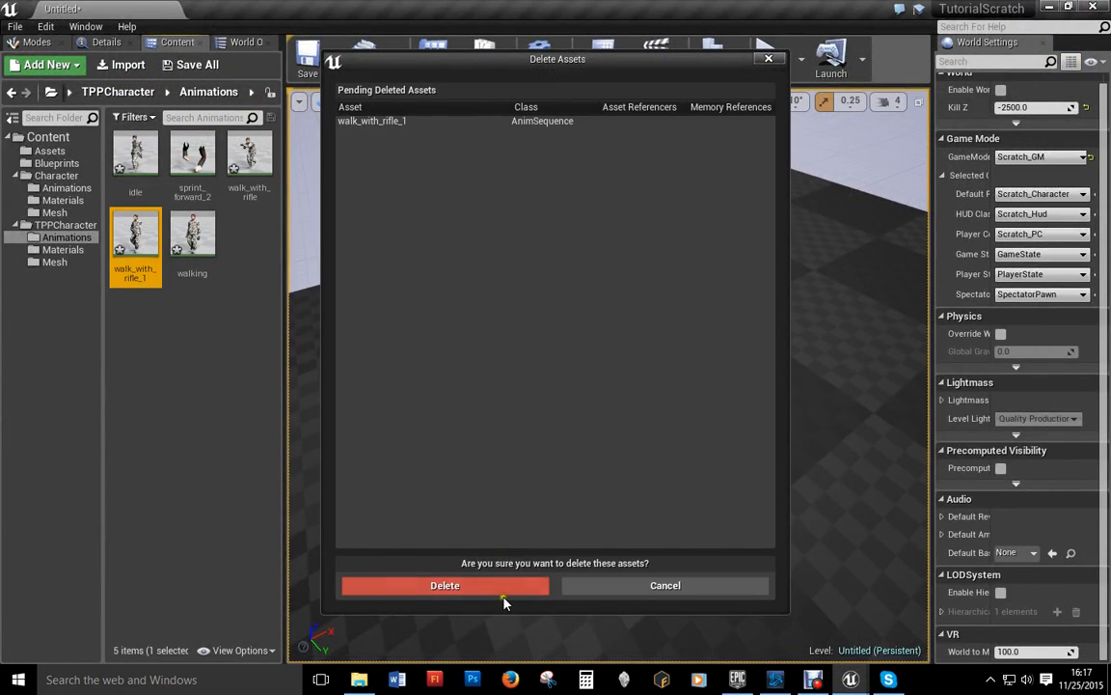
{"action": "left_click", "coordinate": [510, 585]}
{"action": "left_click", "coordinate": [135, 236]}
{"action": "key", "text": "Delete"}
{"action": "left_click", "coordinate": [481, 586]}
{"action": "left_click", "coordinate": [179, 188]}
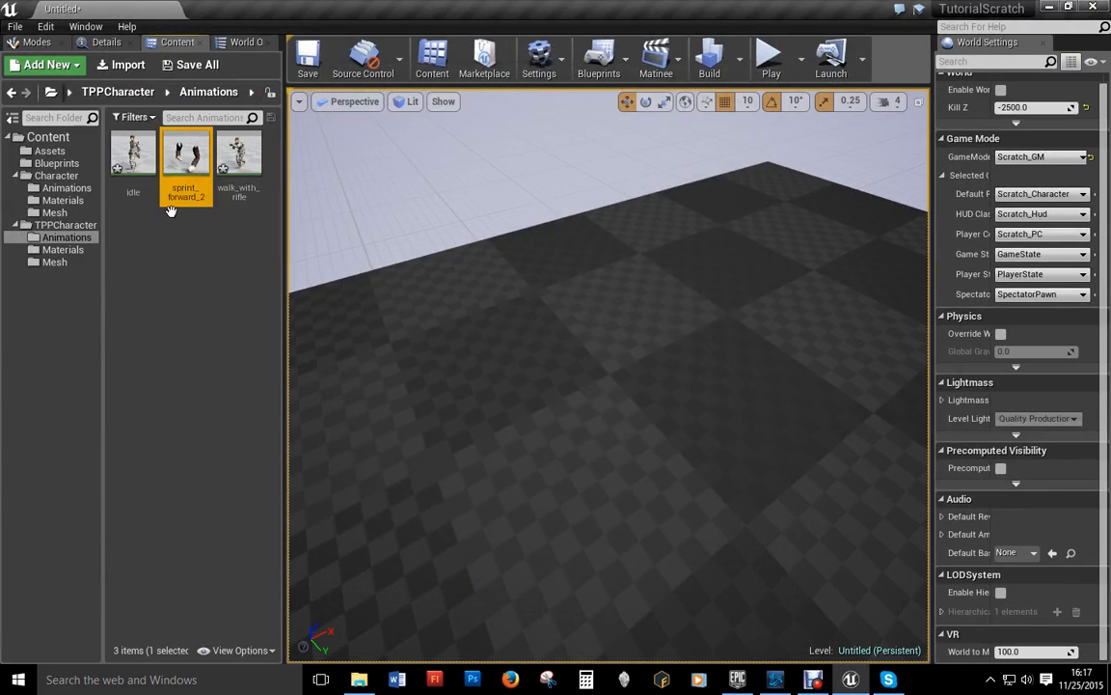
{"action": "mouse_move", "coordinate": [202, 159]}
{"action": "double_click", "coordinate": [187, 155]}
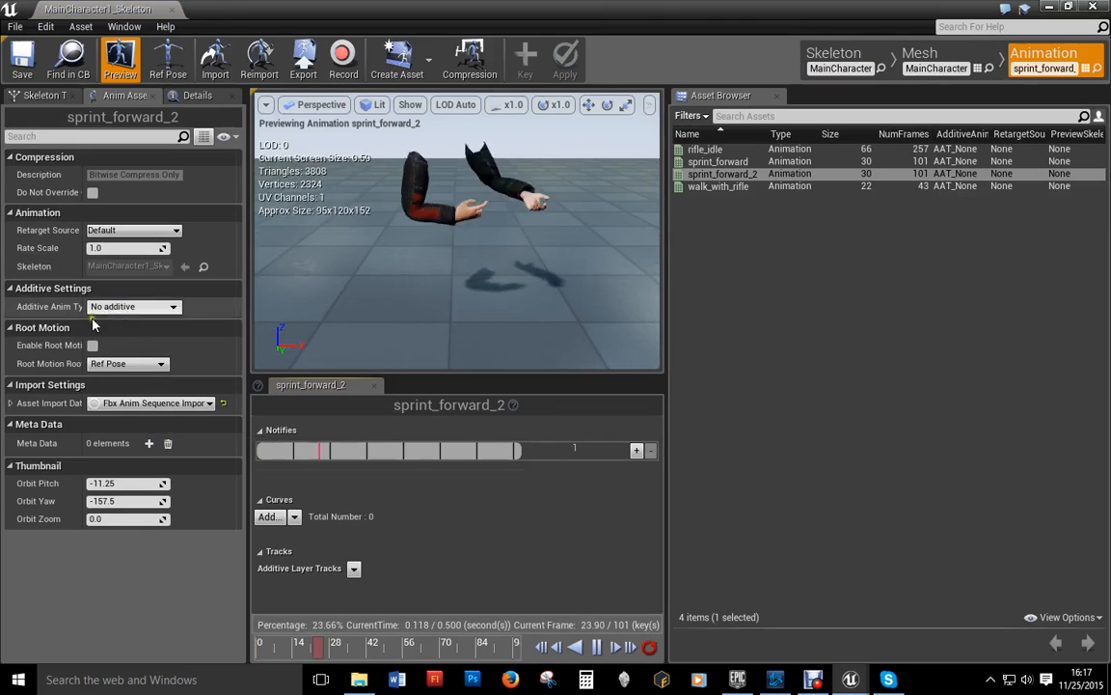
{"action": "left_click", "coordinate": [11, 403]}
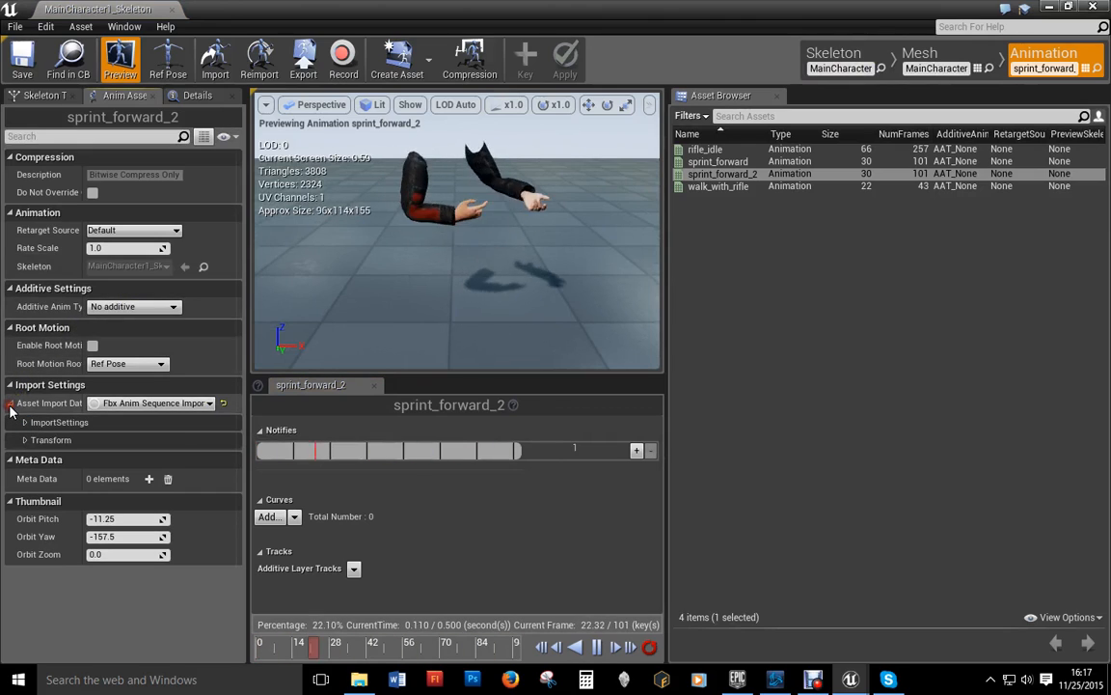
{"action": "left_click", "coordinate": [26, 441]}
{"action": "left_click", "coordinate": [26, 424]}
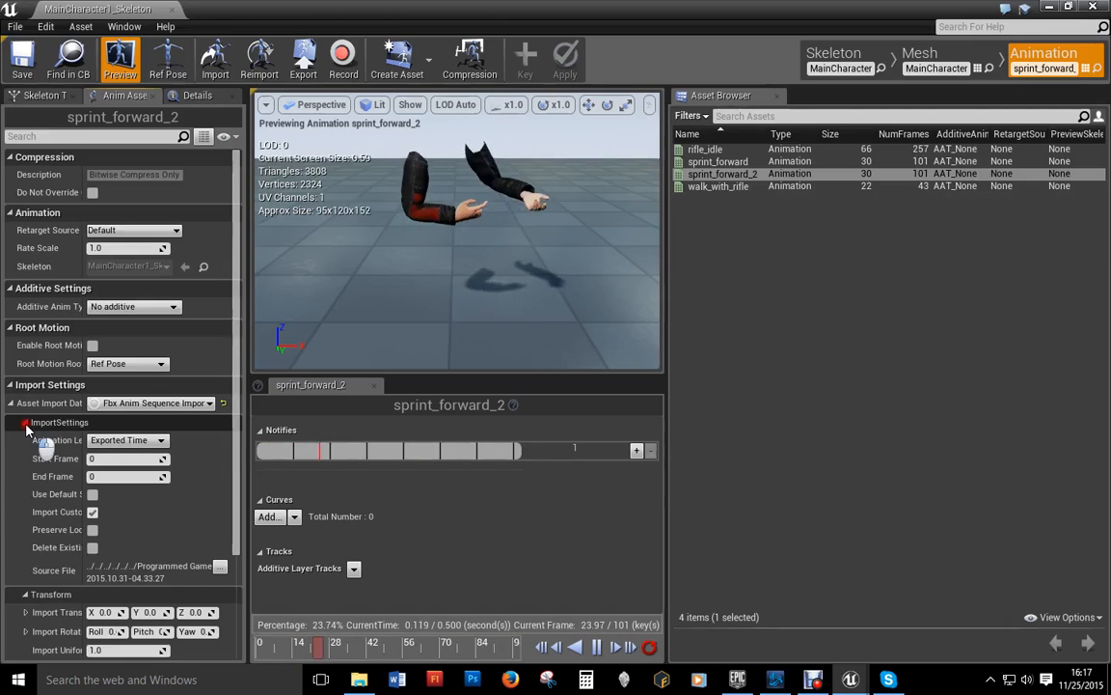
{"action": "left_click", "coordinate": [26, 424]}
{"action": "left_click", "coordinate": [9, 384]}
{"action": "left_click", "coordinate": [10, 384]}
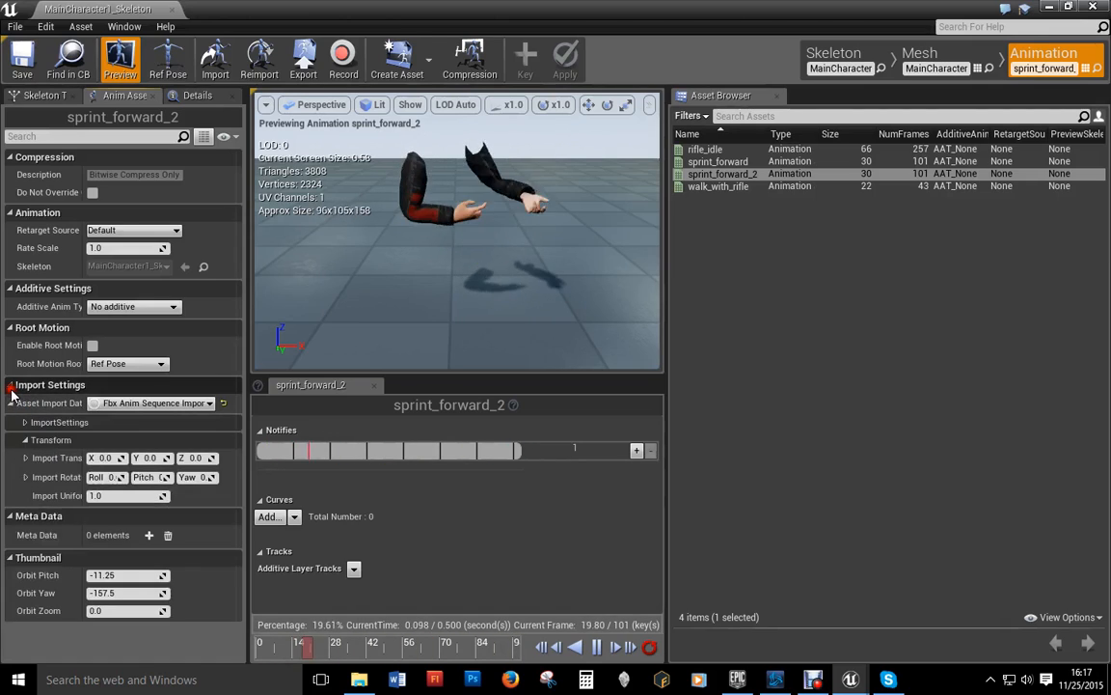
{"action": "left_click", "coordinate": [24, 440]}
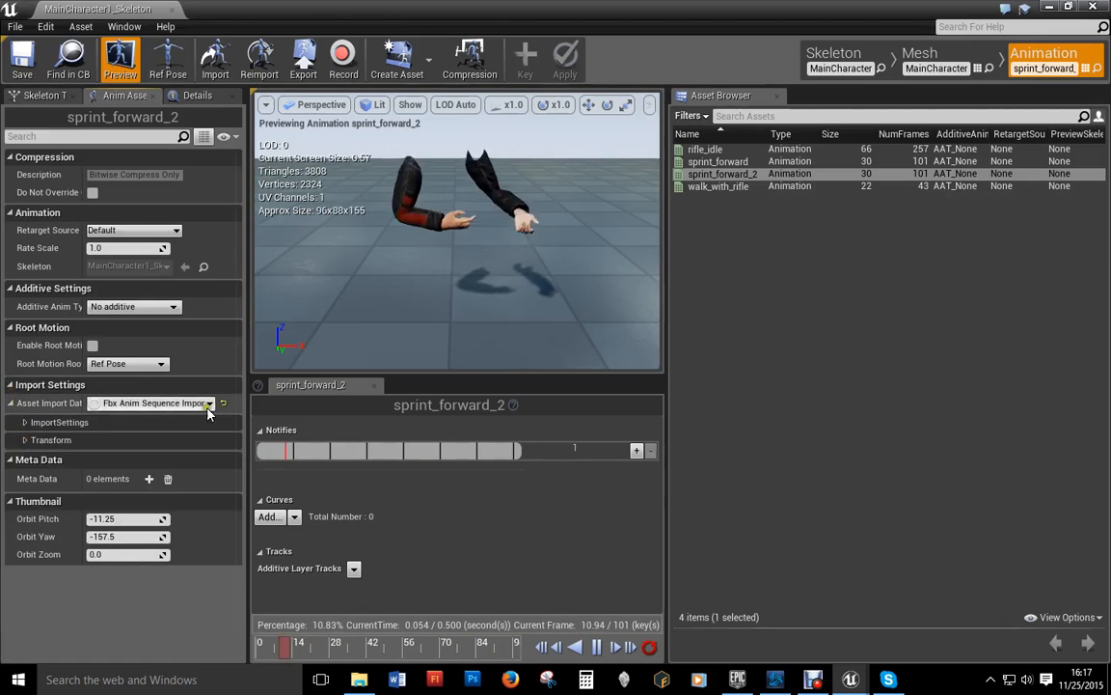
{"action": "left_click", "coordinate": [194, 405]}
{"action": "left_click", "coordinate": [194, 399]}
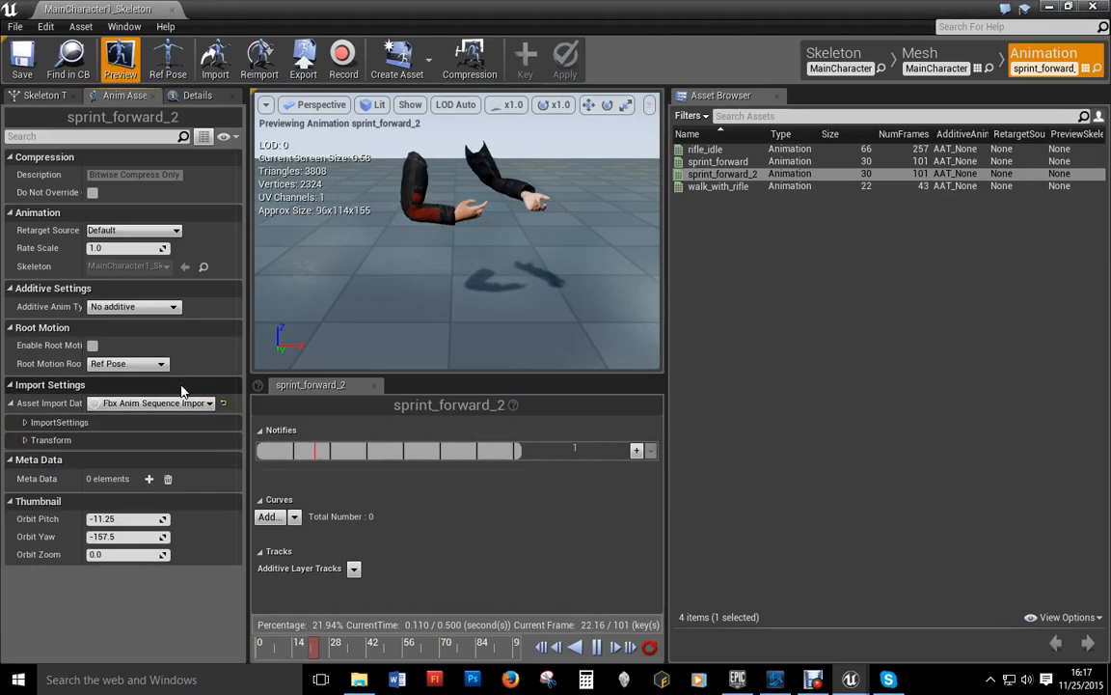
{"action": "left_click", "coordinate": [41, 95]}
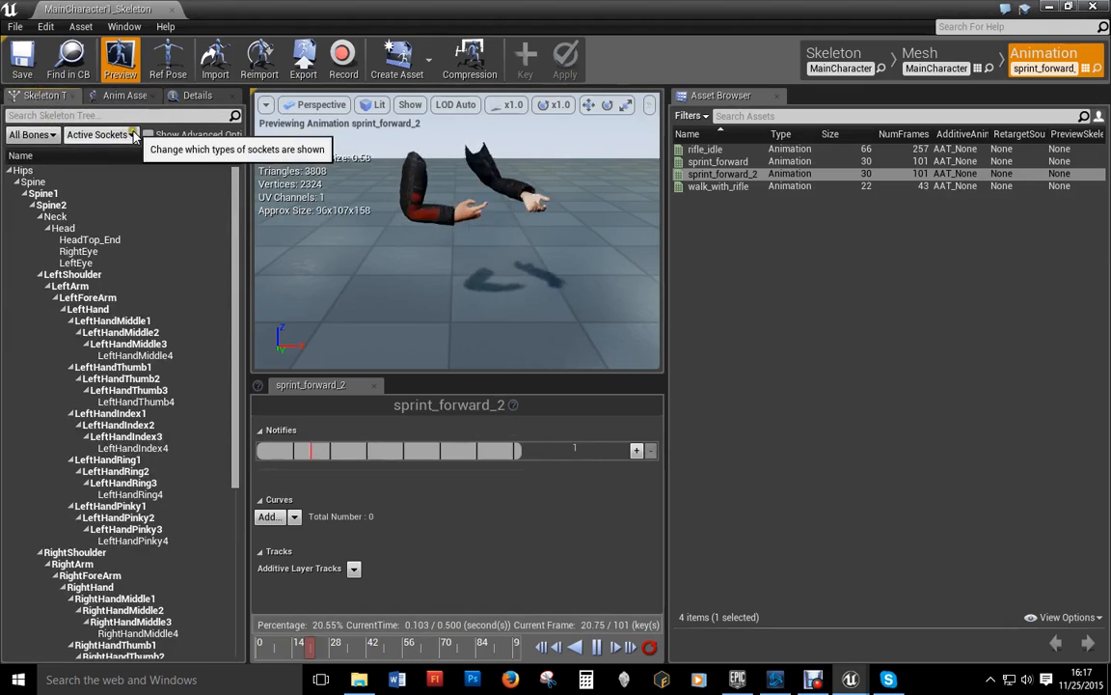
{"action": "scroll", "coordinate": [199, 347], "scroll_direction": "down", "scroll_amount": 8}
{"action": "scroll", "coordinate": [183, 328], "scroll_direction": "up", "scroll_amount": 8}
{"action": "left_click", "coordinate": [197, 94]}
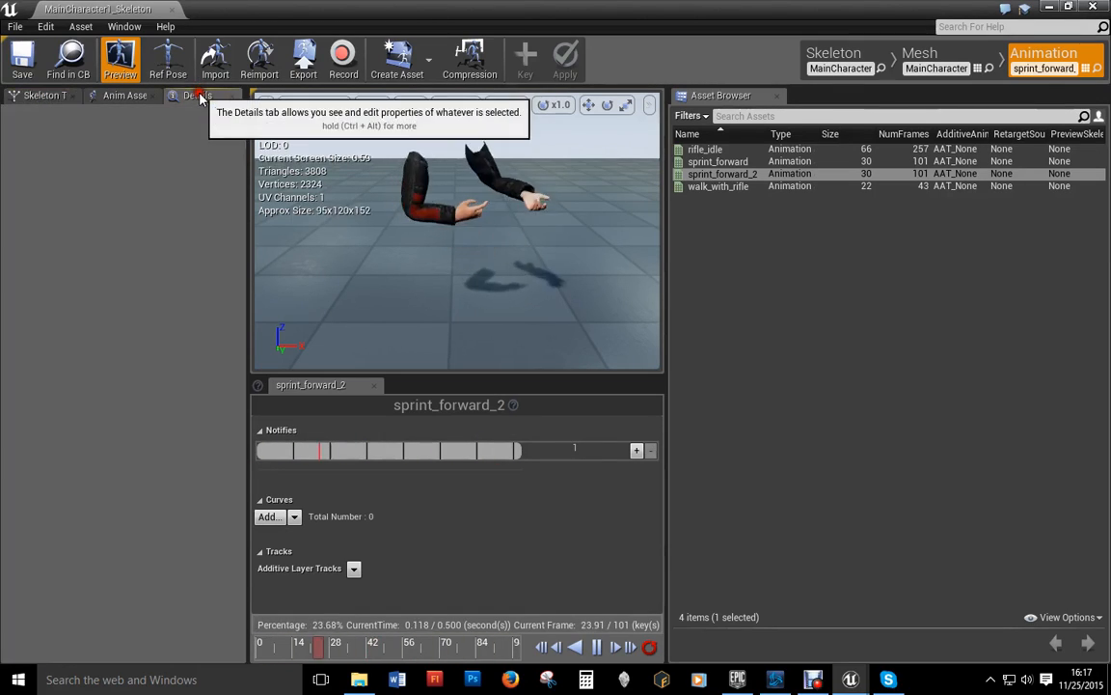
{"action": "left_click", "coordinate": [120, 94]}
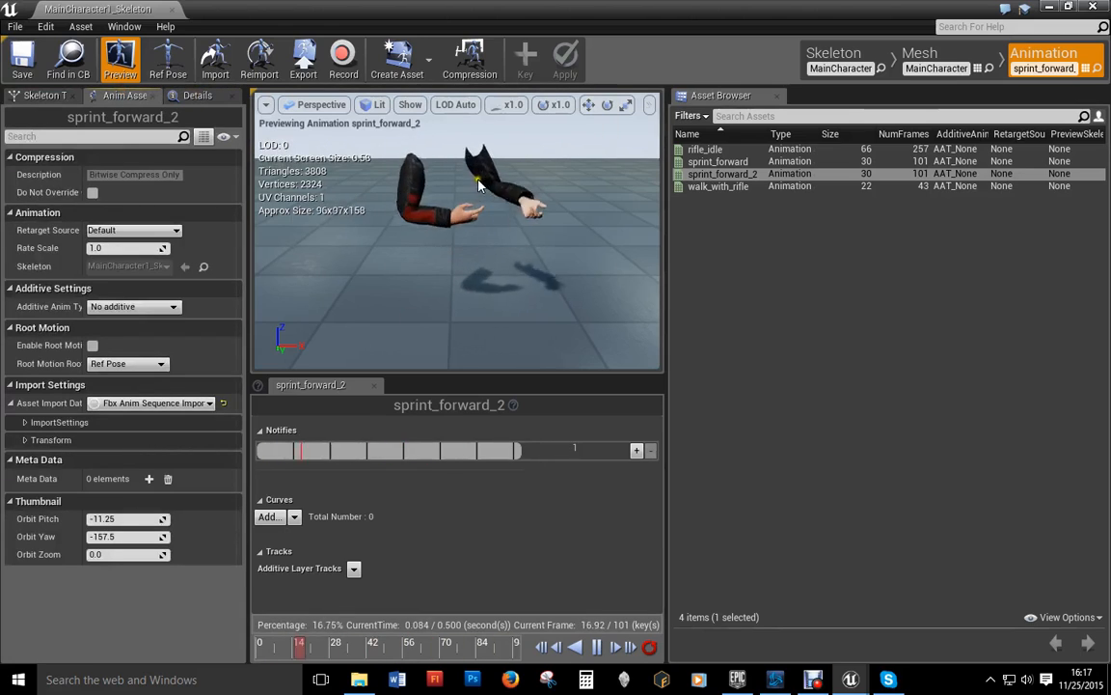
{"action": "right_click", "coordinate": [726, 178]}
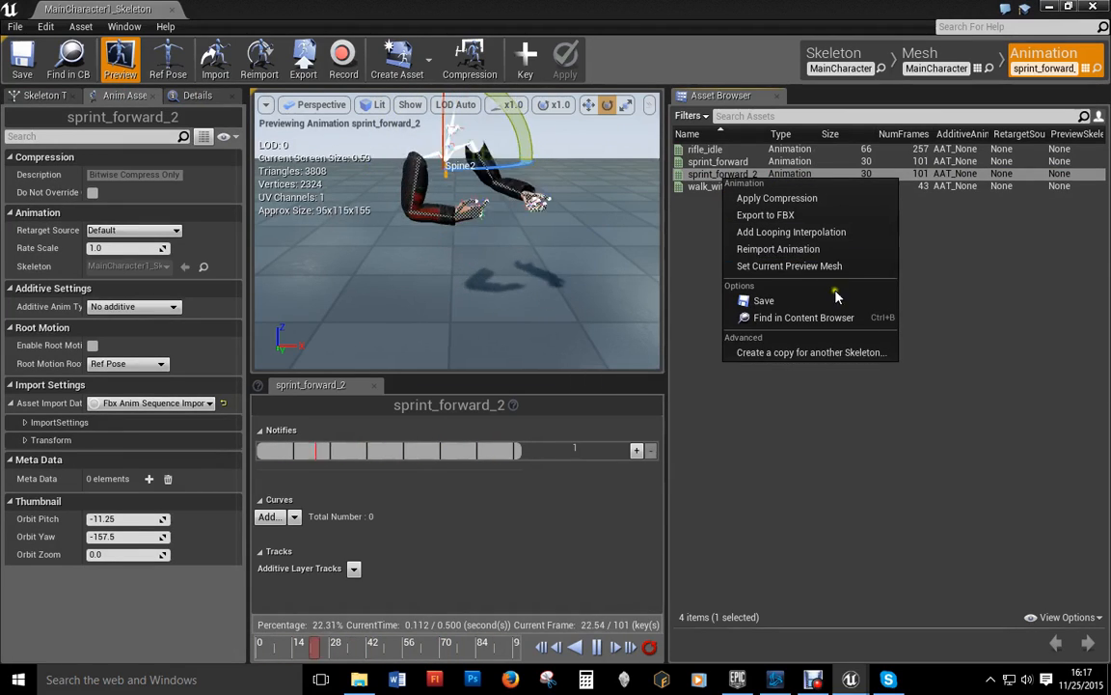
{"action": "left_click", "coordinate": [758, 354]}
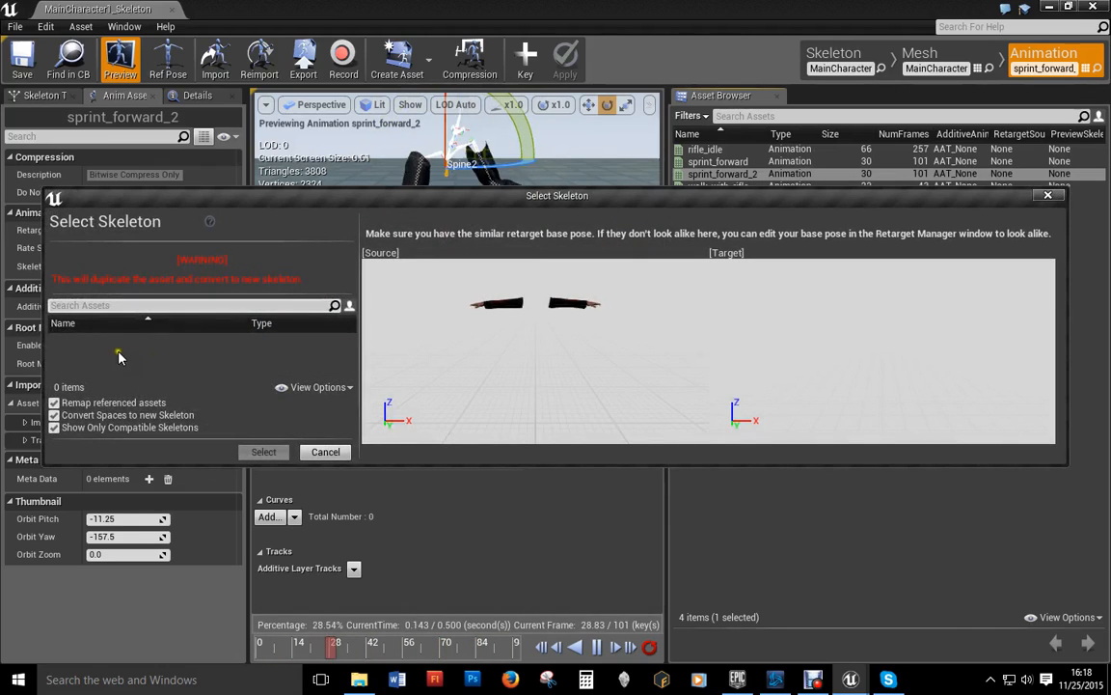
{"action": "left_click", "coordinate": [1050, 195]}
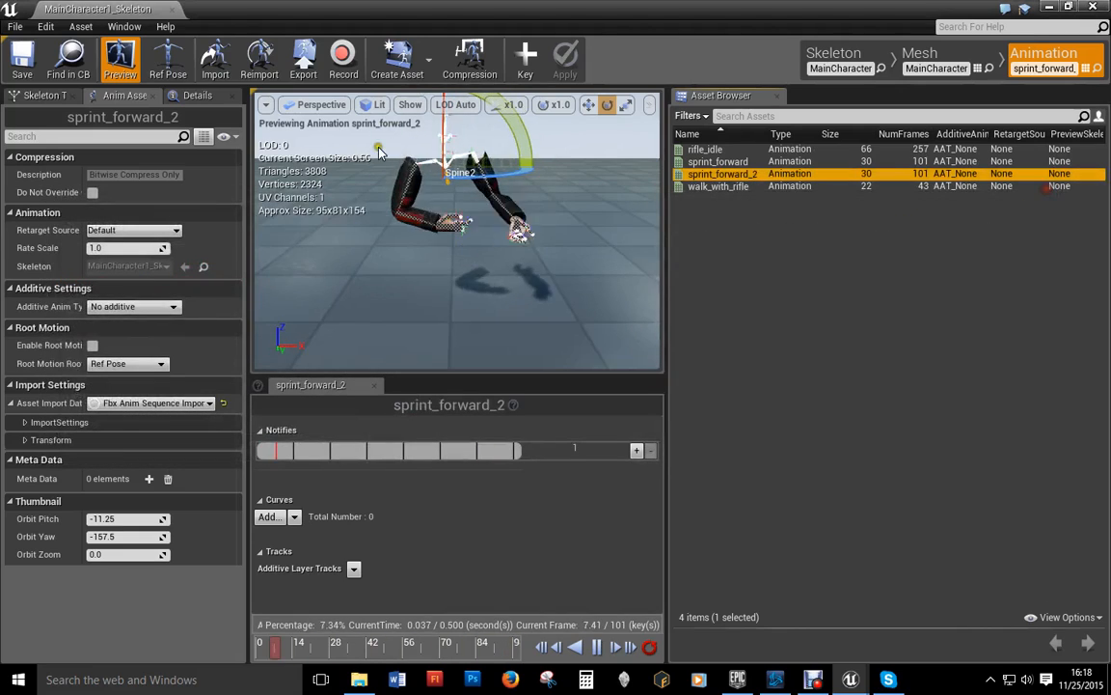
{"action": "left_click", "coordinate": [168, 9]}
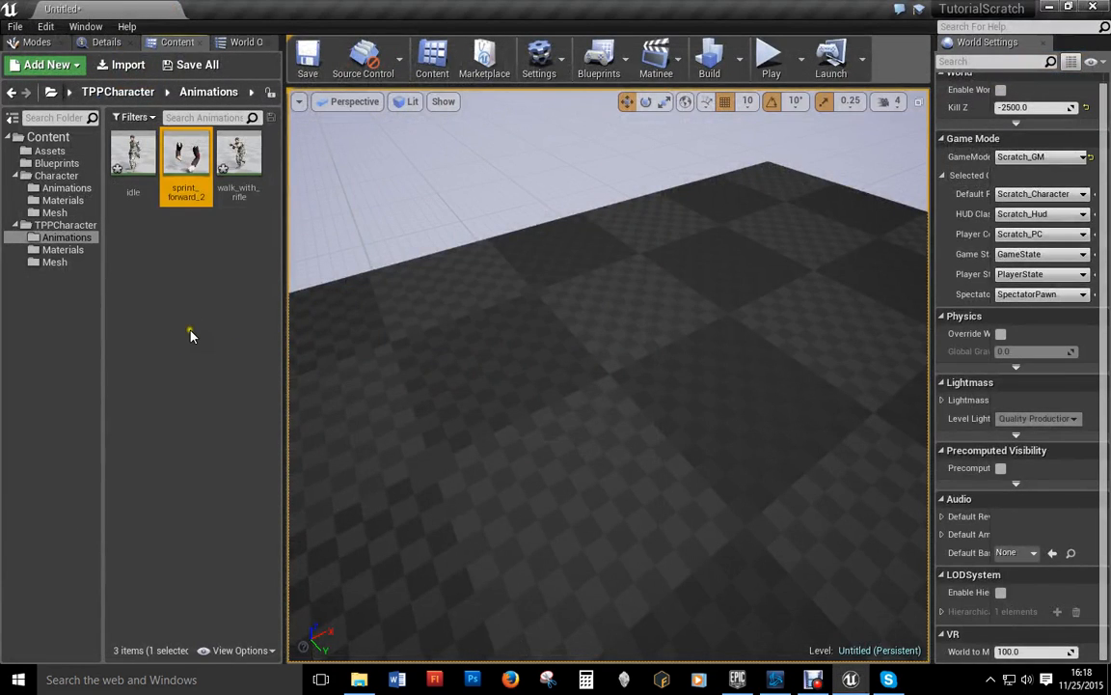
Step: Open the Military1 mesh from TPPCharacter/Mesh and switch to its skeleton editor
{"action": "double_click", "coordinate": [60, 225]}
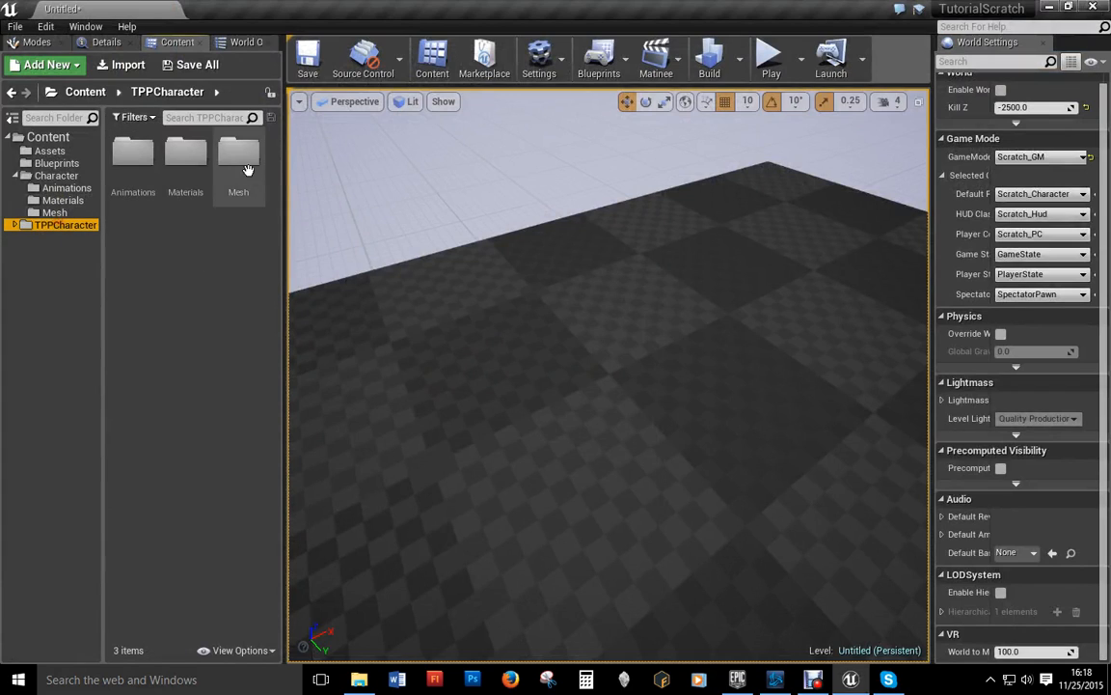
{"action": "double_click", "coordinate": [233, 154]}
{"action": "double_click", "coordinate": [136, 169]}
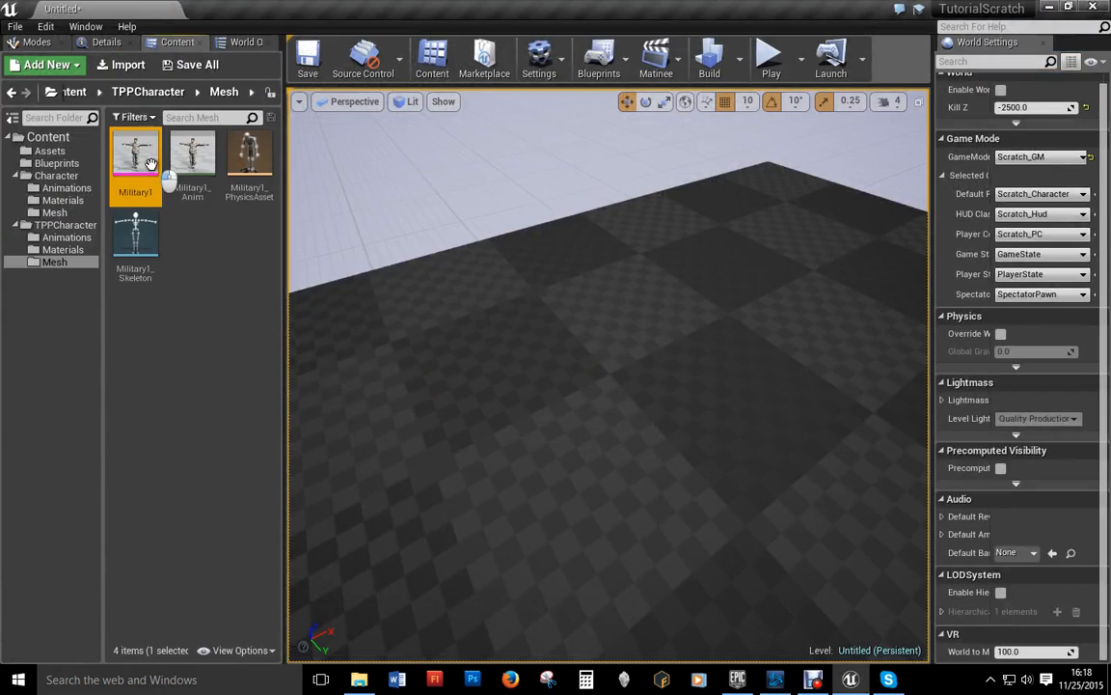
{"action": "left_click", "coordinate": [820, 55]}
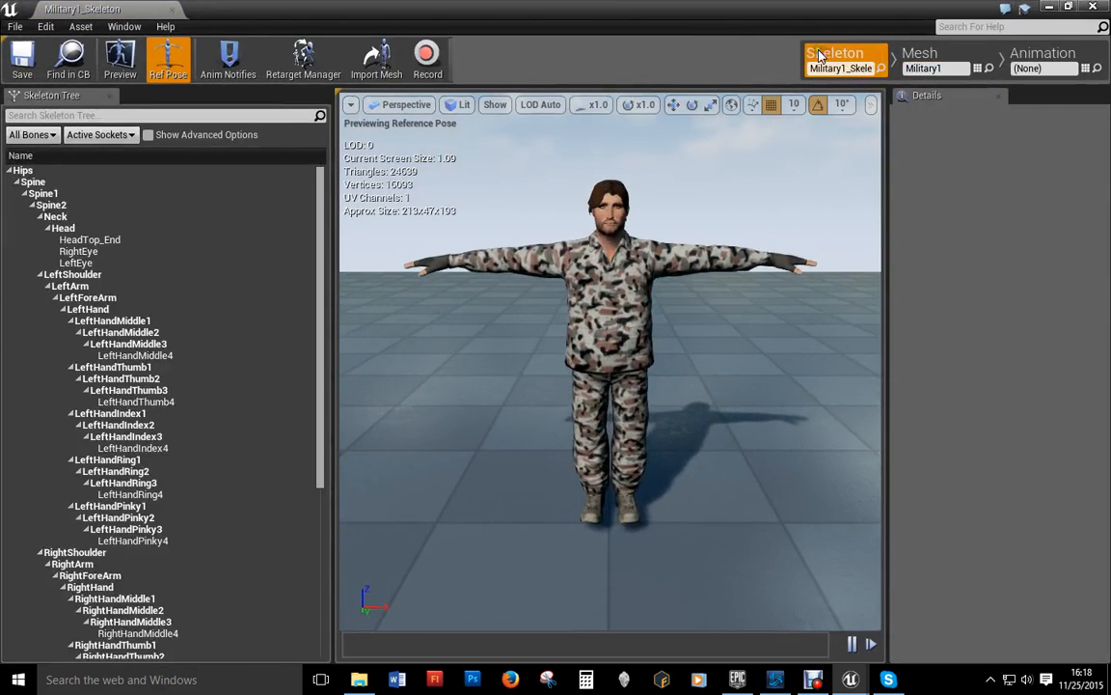
Step: Assign the Humanoid rig in the skeleton's retargeting setup, then close the skeleton editor
{"action": "left_click", "coordinate": [301, 56]}
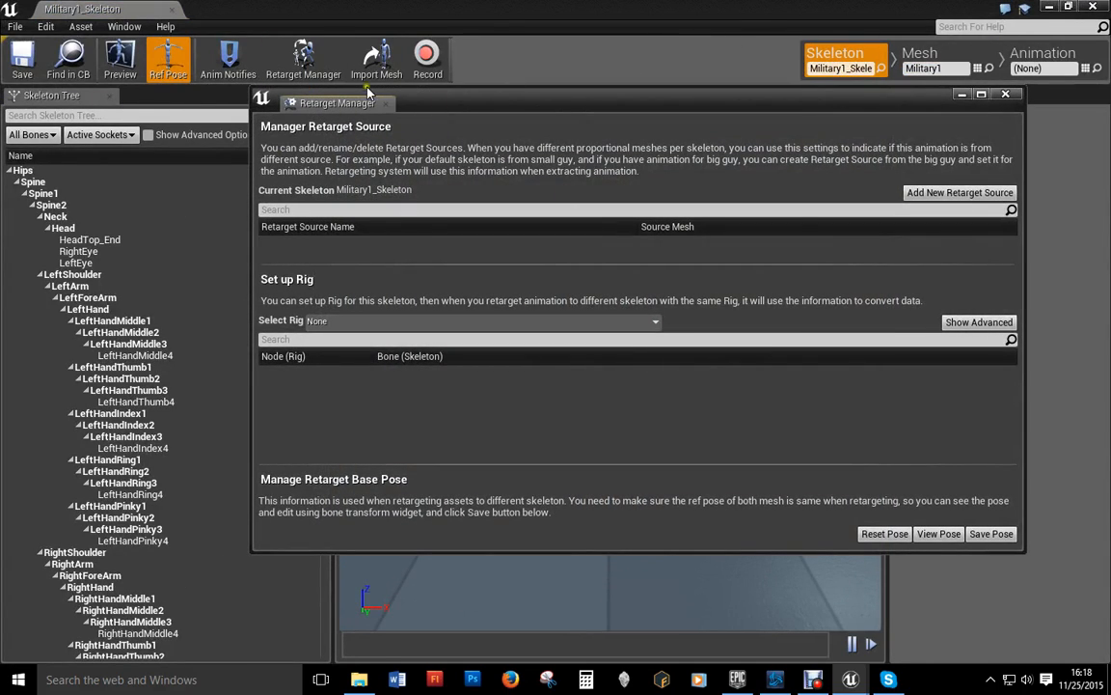
{"action": "left_click", "coordinate": [395, 321]}
{"action": "left_click", "coordinate": [363, 351]}
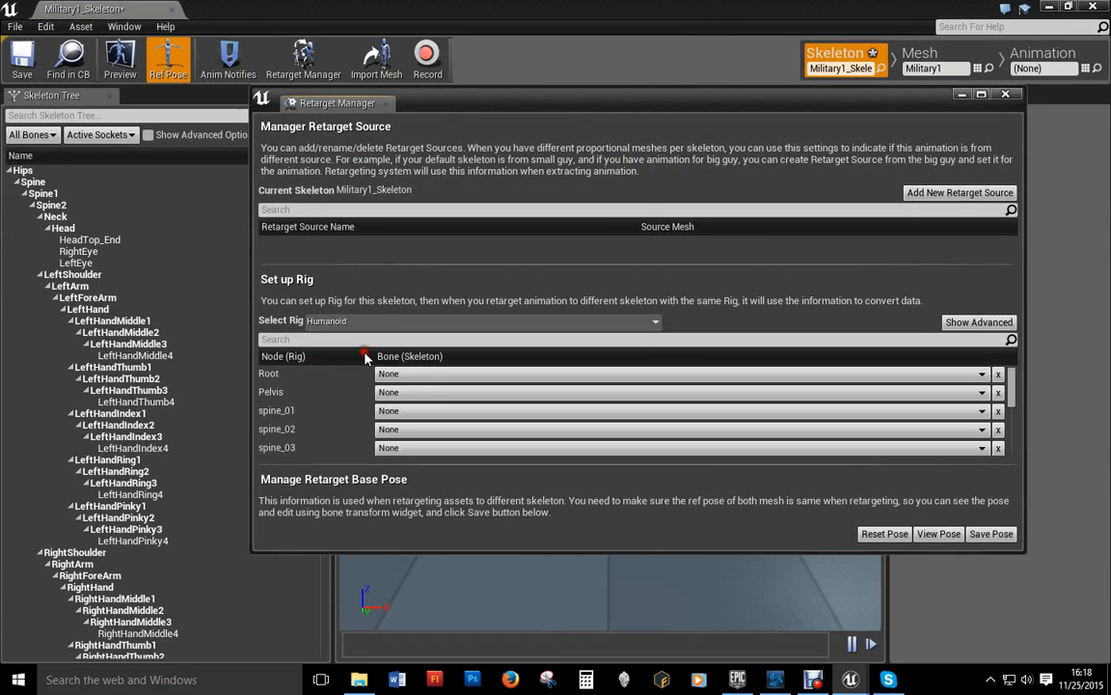
{"action": "scroll", "coordinate": [463, 391], "scroll_direction": "down", "scroll_amount": 5}
{"action": "scroll", "coordinate": [465, 395], "scroll_direction": "down", "scroll_amount": 2}
{"action": "scroll", "coordinate": [453, 415], "scroll_direction": "up", "scroll_amount": 8}
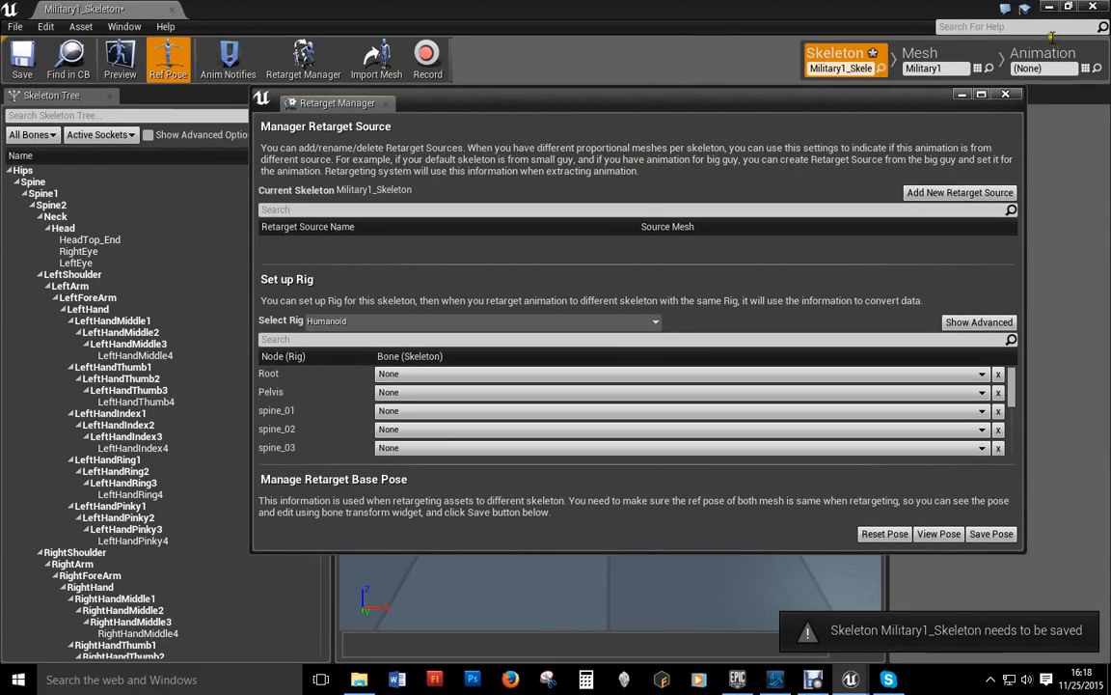
{"action": "left_click", "coordinate": [1005, 94]}
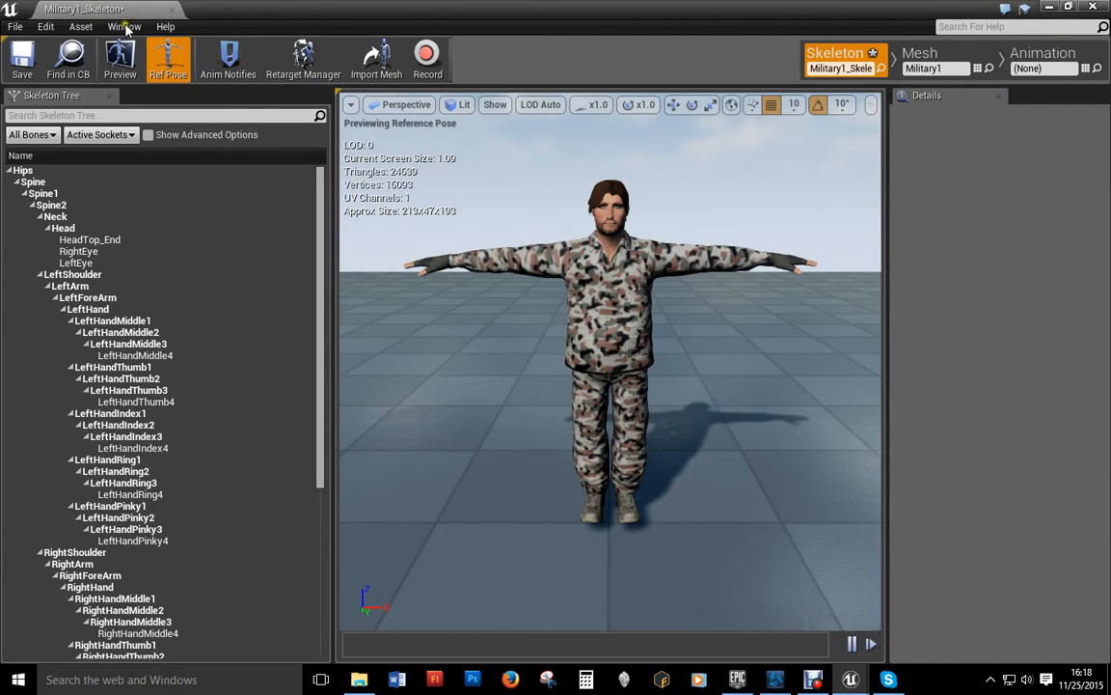
{"action": "left_click", "coordinate": [172, 9]}
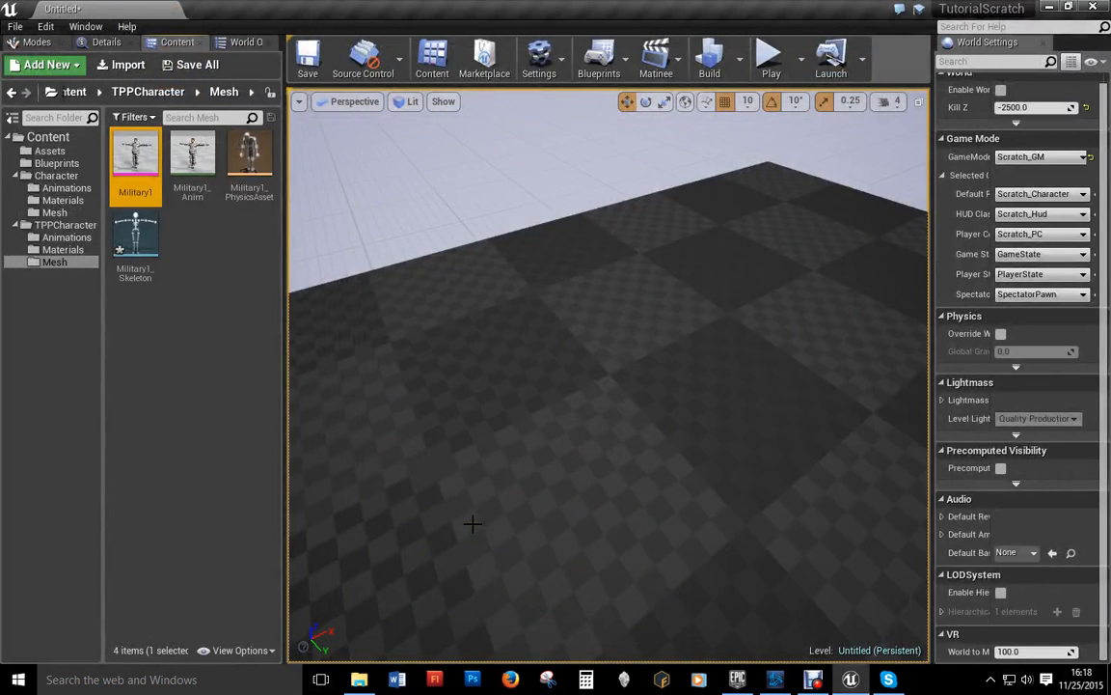
Step: Delete sprint_forward_2 from TPPCharacter's Animations folder, confirming in the Delete Assets dialog
{"action": "left_click", "coordinate": [66, 237]}
{"action": "left_click", "coordinate": [187, 156]}
{"action": "key", "text": "Delete"}
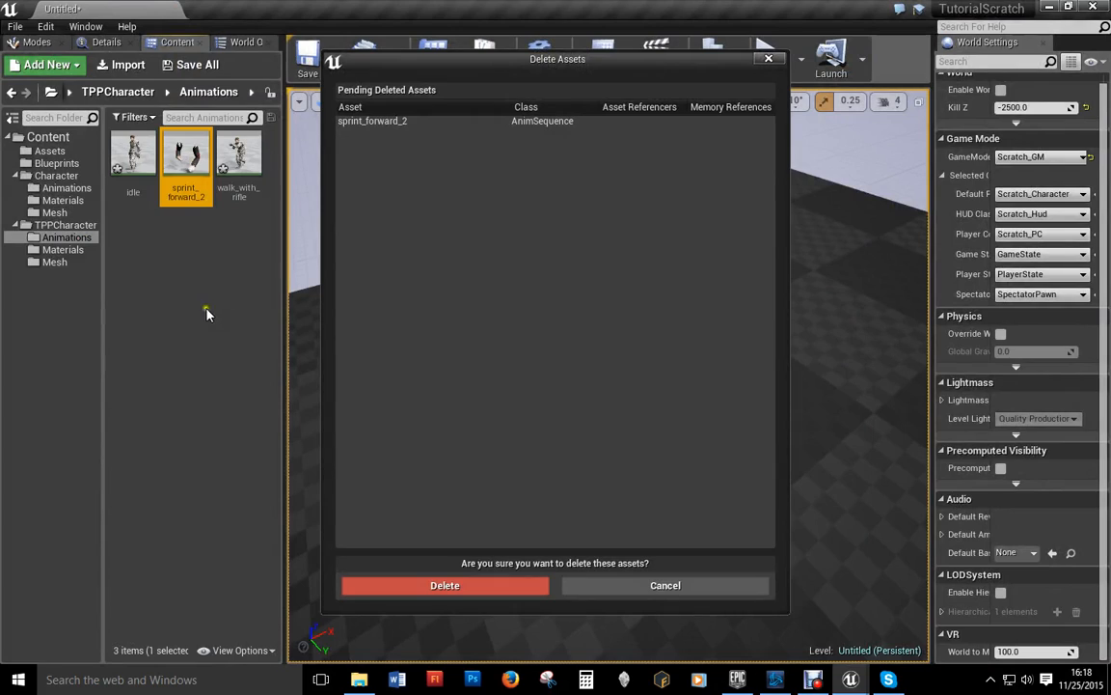
{"action": "left_click", "coordinate": [452, 580]}
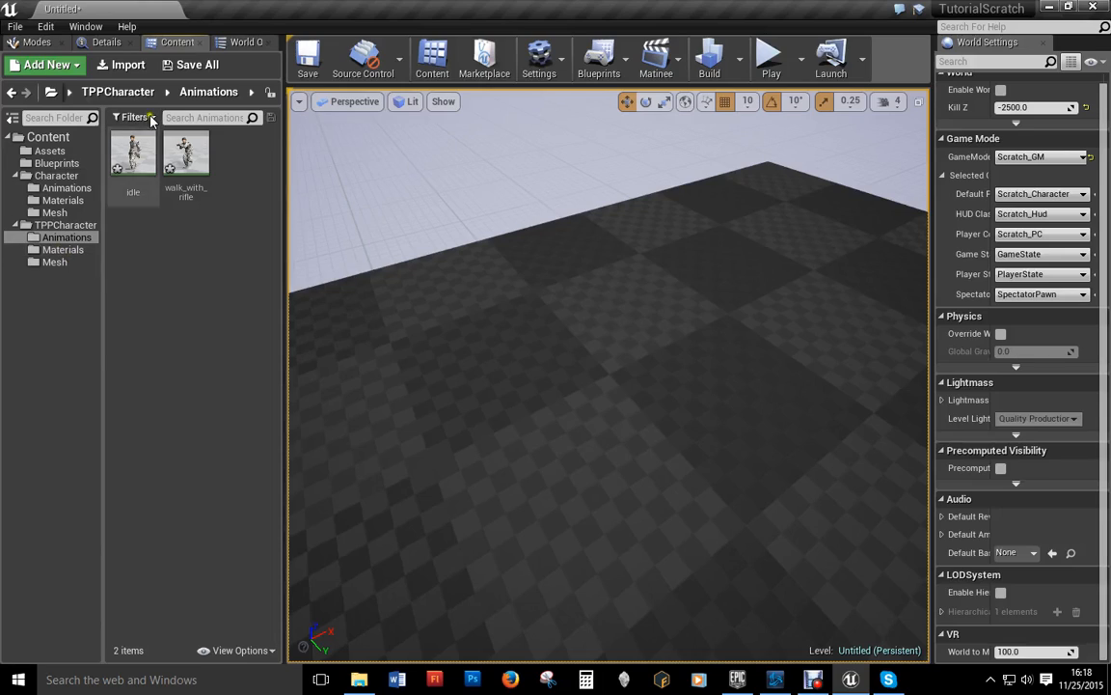
Step: Create an Animation Blueprint with parent AnimInstance and skeleton Military1_Skeleton, named Scratch_TPP_Anim
{"action": "right_click", "coordinate": [195, 277]}
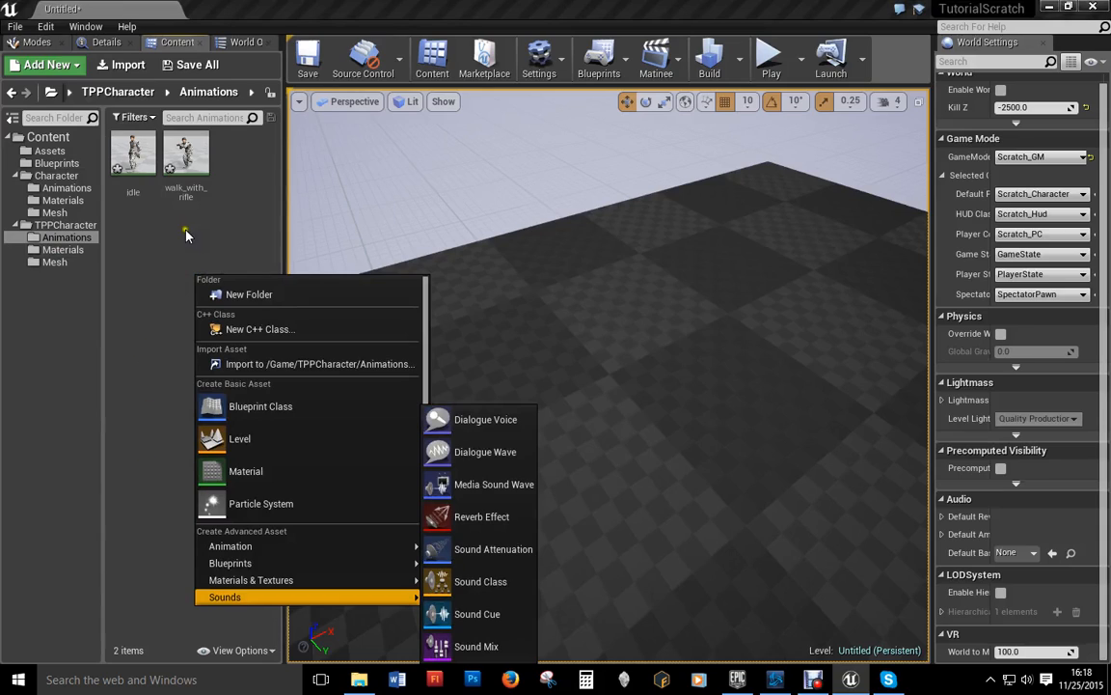
{"action": "mouse_move", "coordinate": [249, 546]}
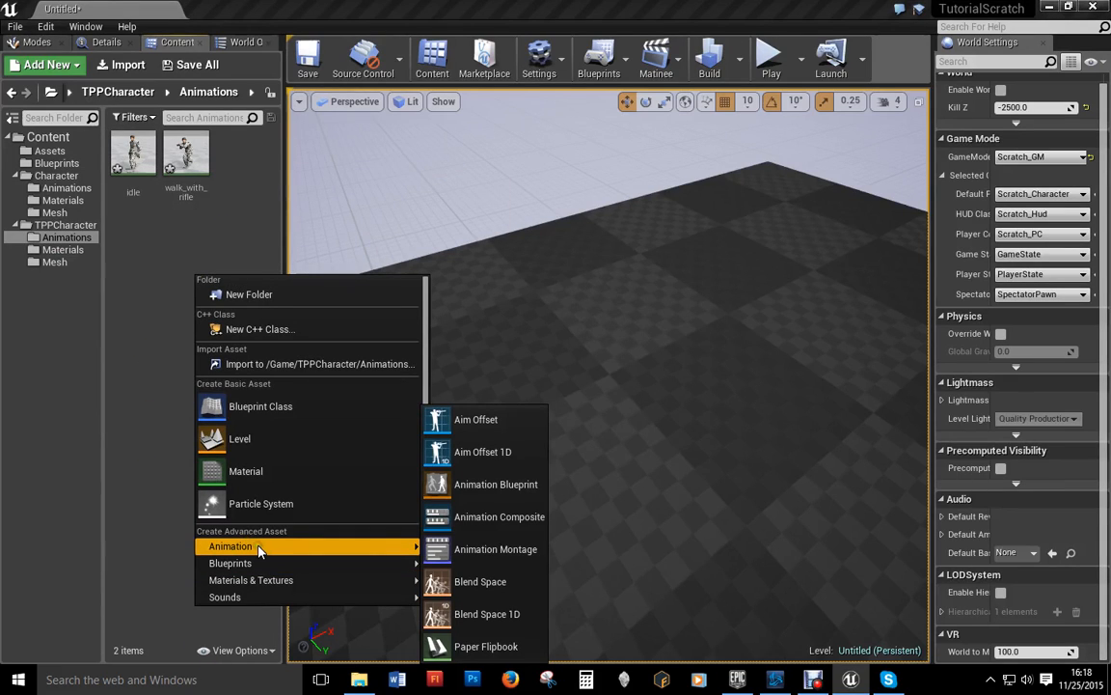
{"action": "left_click", "coordinate": [482, 484]}
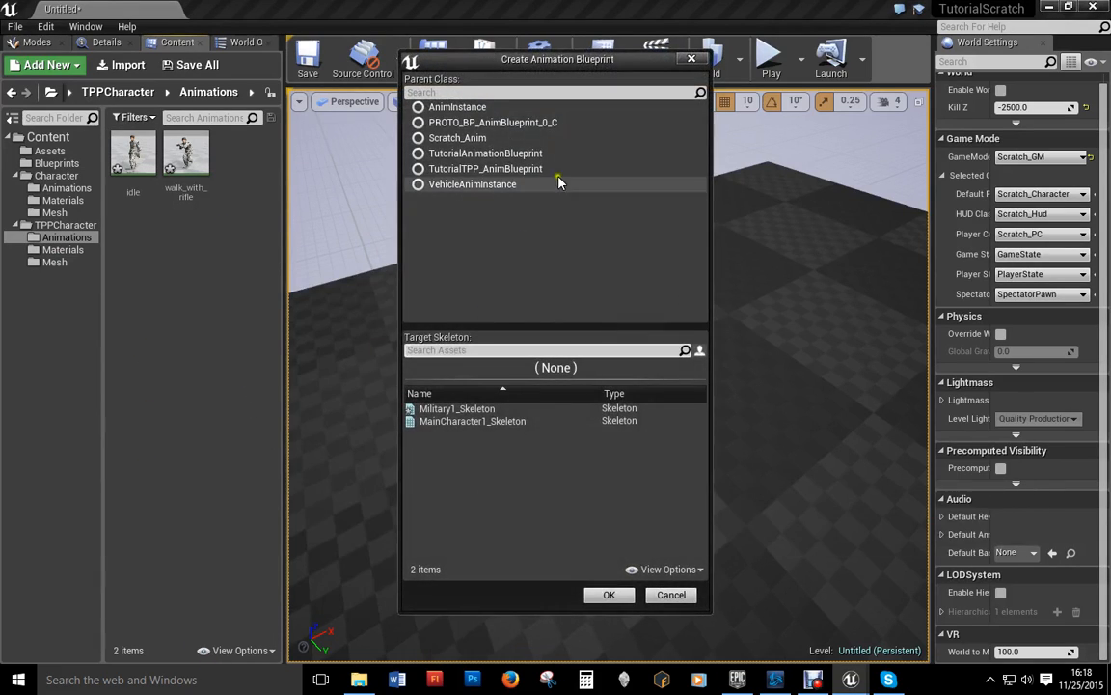
{"action": "left_click", "coordinate": [473, 107]}
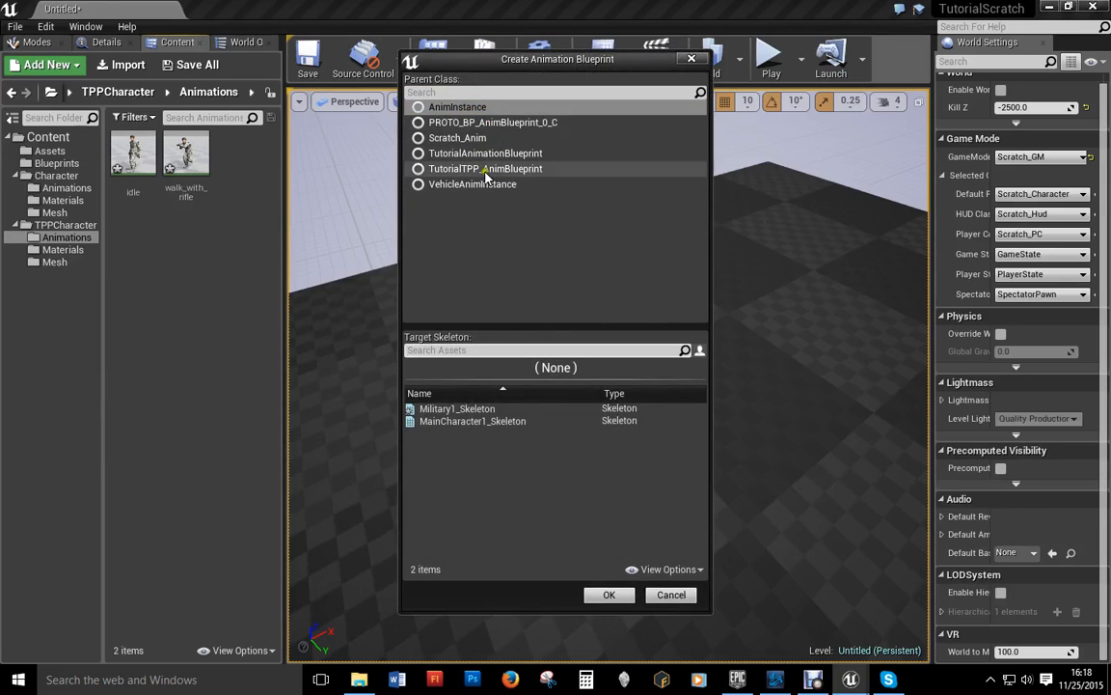
{"action": "left_click", "coordinate": [449, 409]}
{"action": "left_click", "coordinate": [610, 595]}
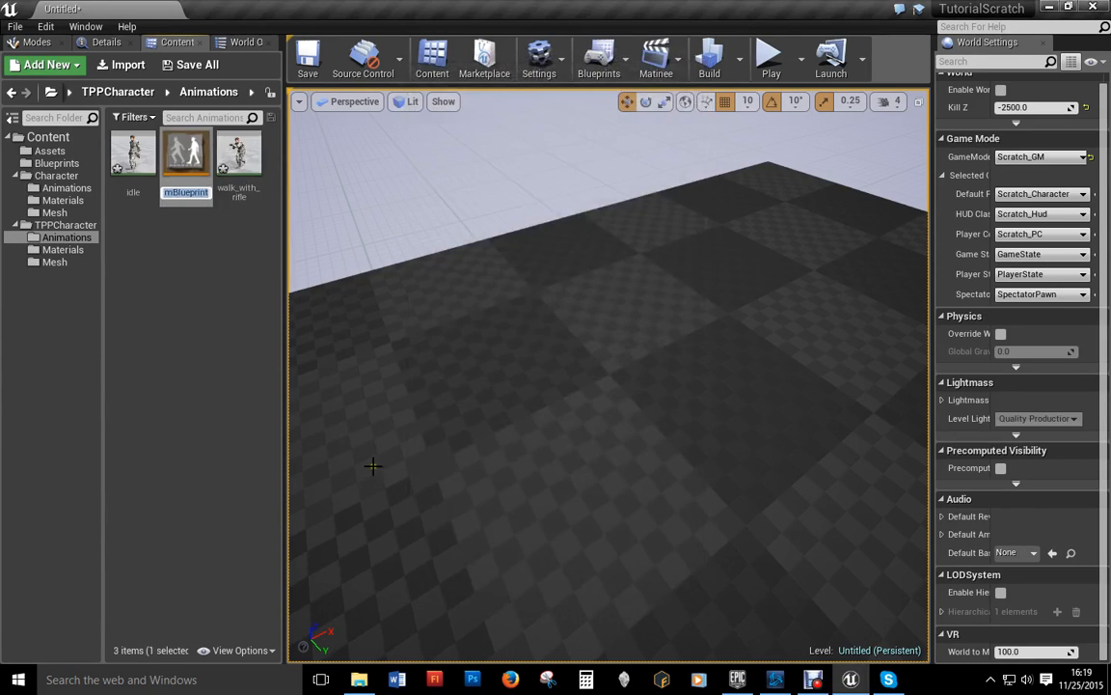
{"action": "type", "text": "Scratch"}
{"action": "type", "text": "_TPP_"}
{"action": "type", "text": "Anim"}
{"action": "key", "text": "Return"}
Step: In Scratch_TPP_Anim's AnimGraph, wire a new State Machine into Final Animation Pose and open it
{"action": "left_click", "coordinate": [228, 320]}
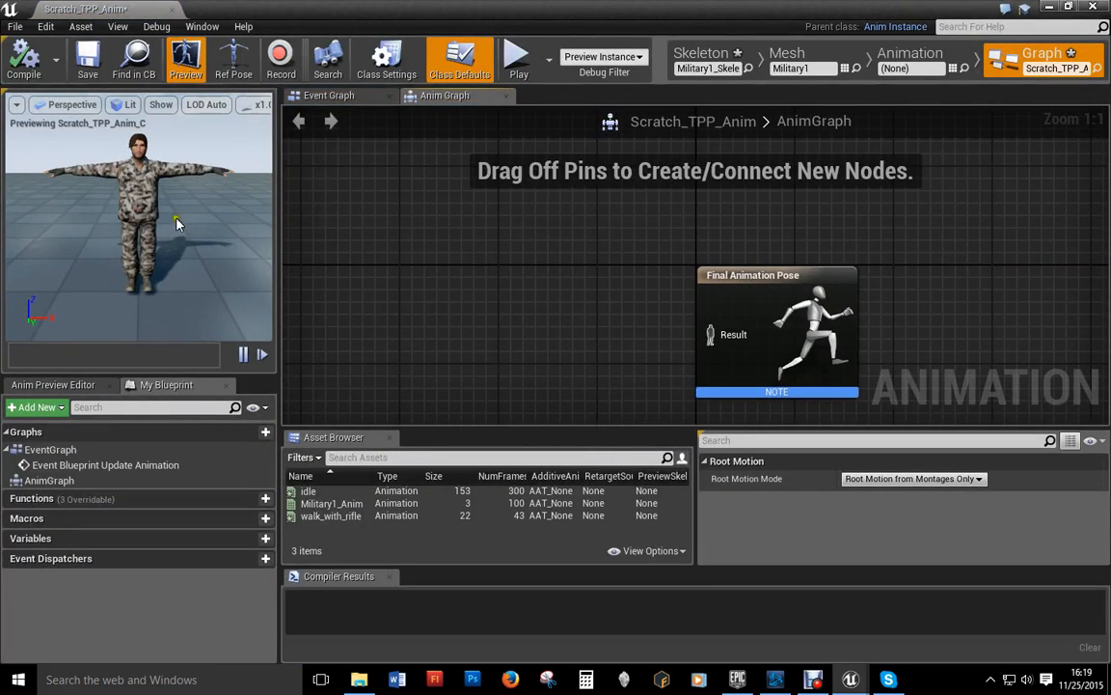
{"action": "right_click", "coordinate": [357, 326]}
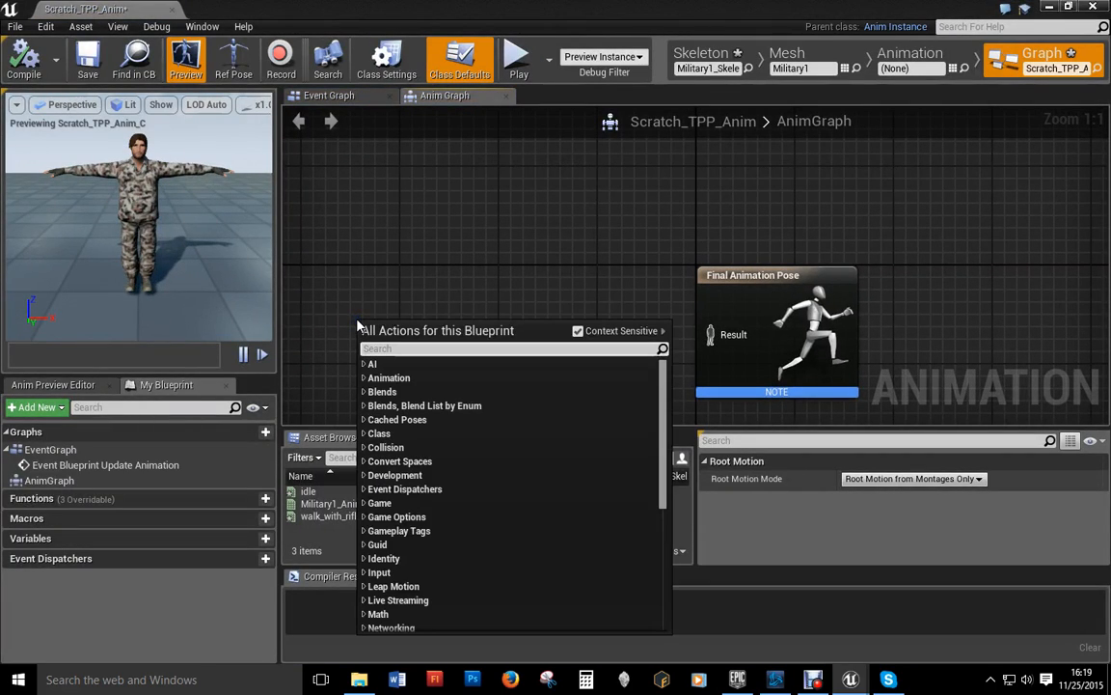
{"action": "type", "text": "State Mach"}
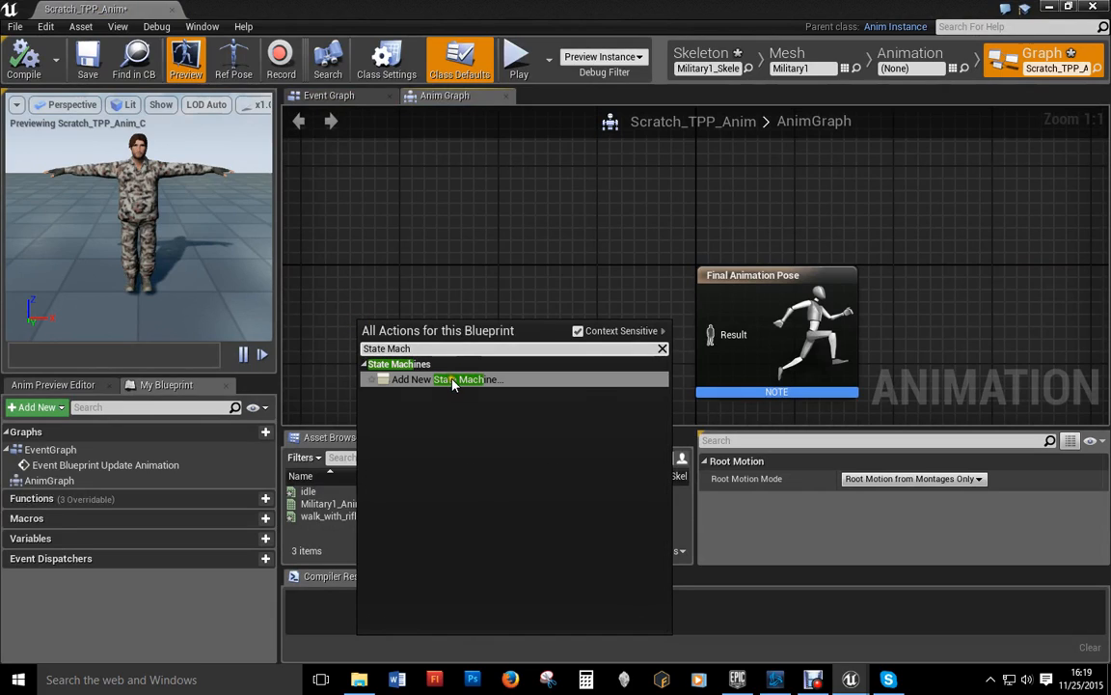
{"action": "left_click", "coordinate": [453, 380]}
{"action": "left_click_drag", "start_coordinate": [465, 364], "coordinate": [707, 349]}
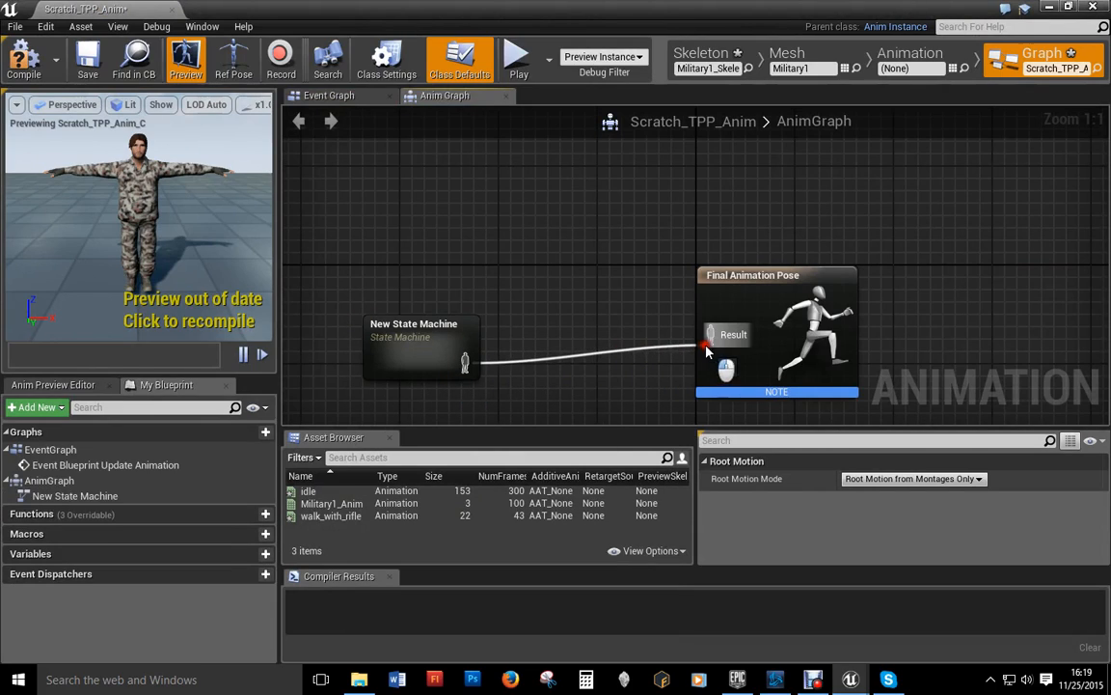
{"action": "double_click", "coordinate": [421, 355]}
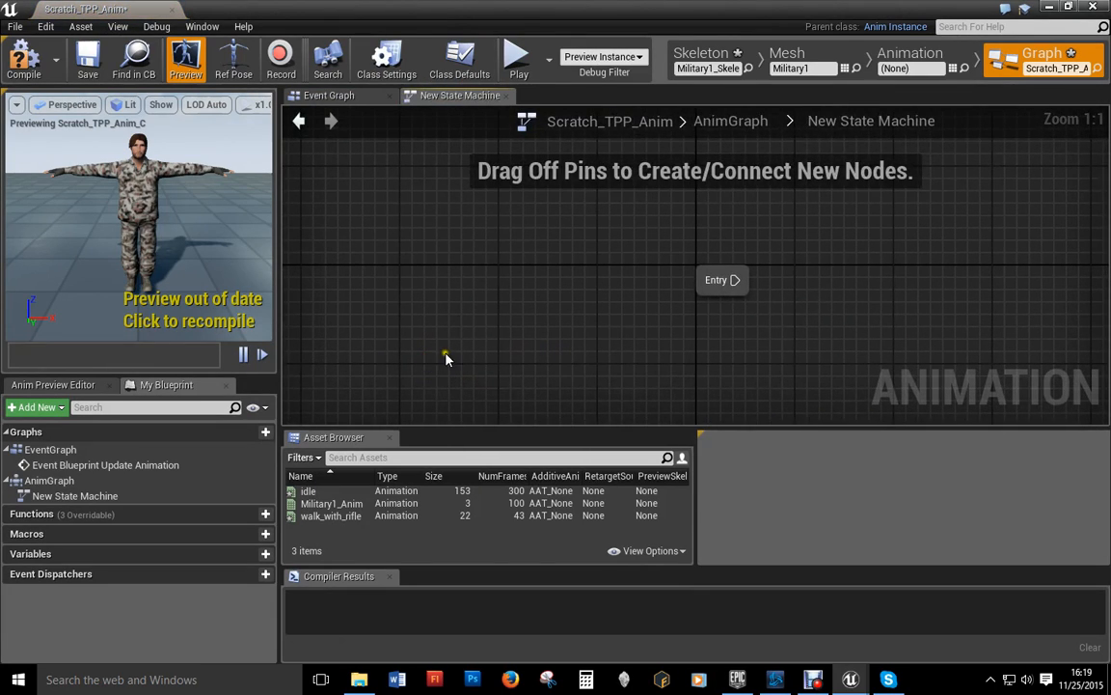
{"action": "right_click_drag", "start_coordinate": [642, 355], "coordinate": [387, 321]}
{"action": "right_click_drag", "start_coordinate": [675, 307], "coordinate": [622, 367]}
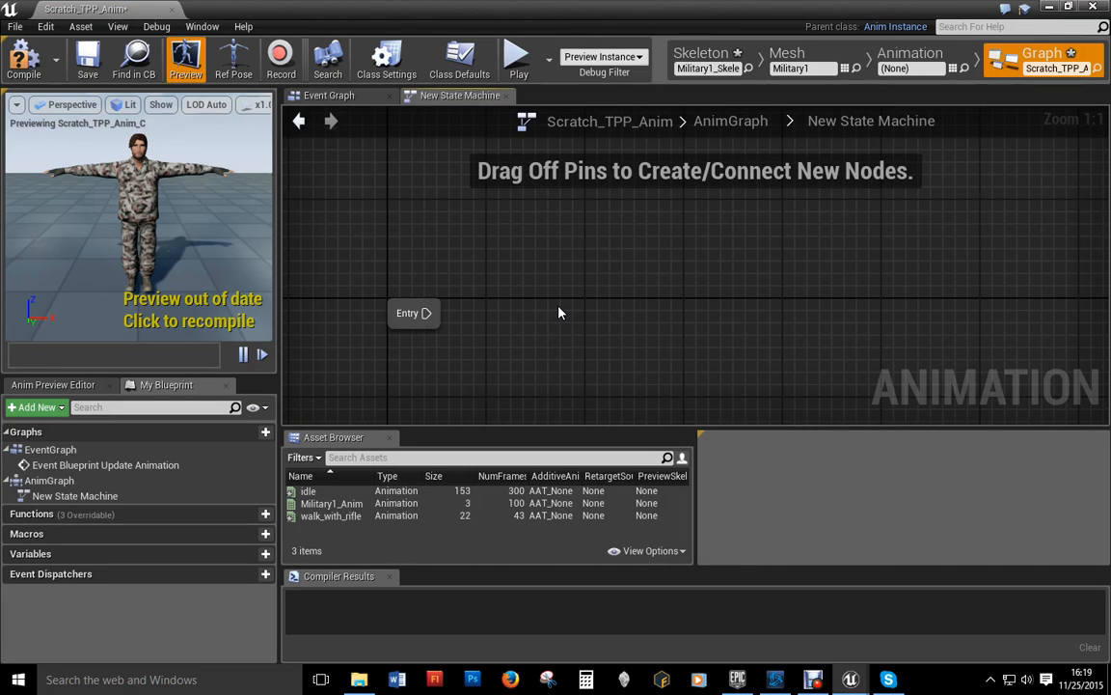
Step: Create an IDLE state from the idle animation, connect Entry to it, then compile and save
{"action": "right_click_drag", "start_coordinate": [618, 333], "coordinate": [579, 314]}
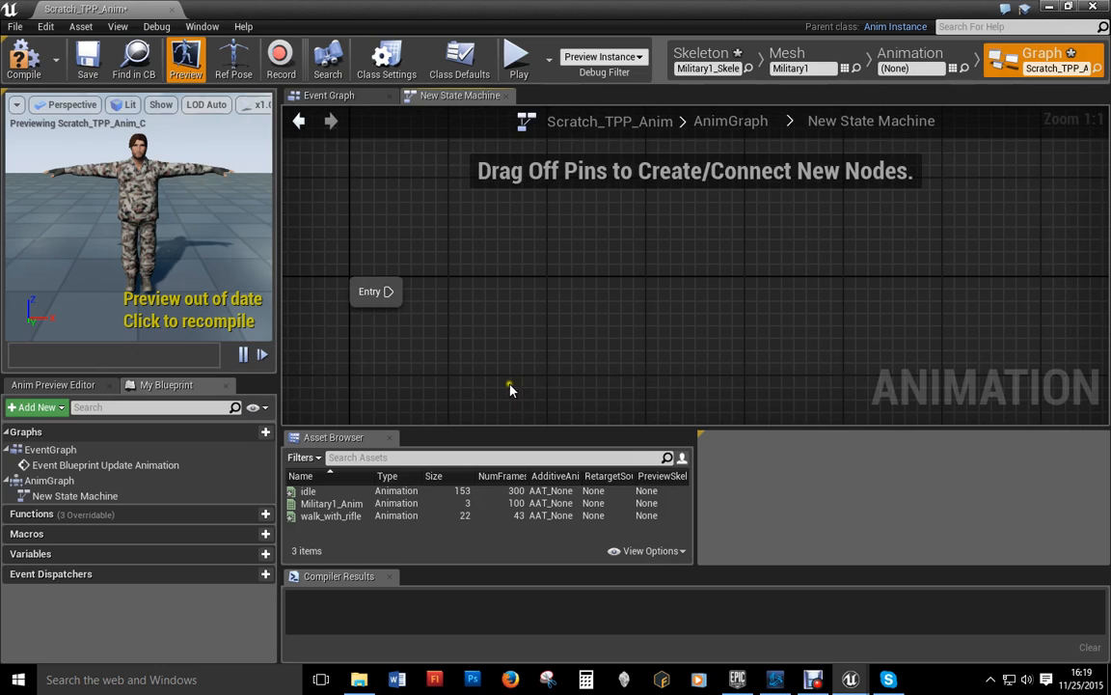
{"action": "left_click_drag", "start_coordinate": [309, 491], "coordinate": [591, 253]}
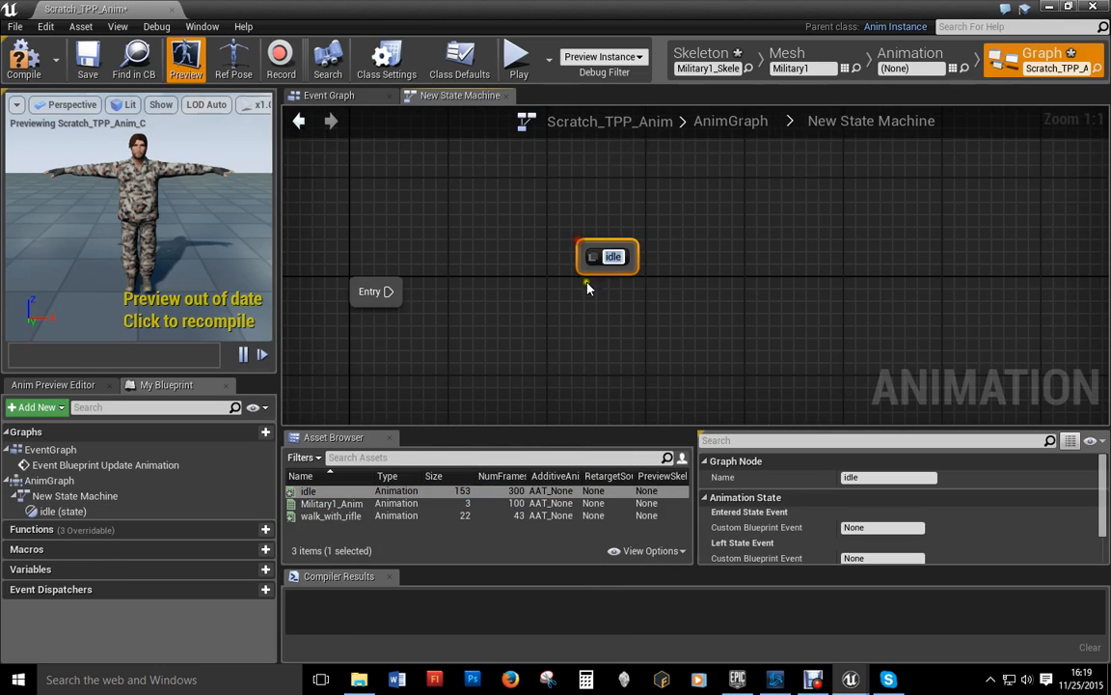
{"action": "type", "text": "IDF"}
{"action": "key", "text": "BackSpace"}
{"action": "type", "text": "LE"}
{"action": "key", "text": "Return"}
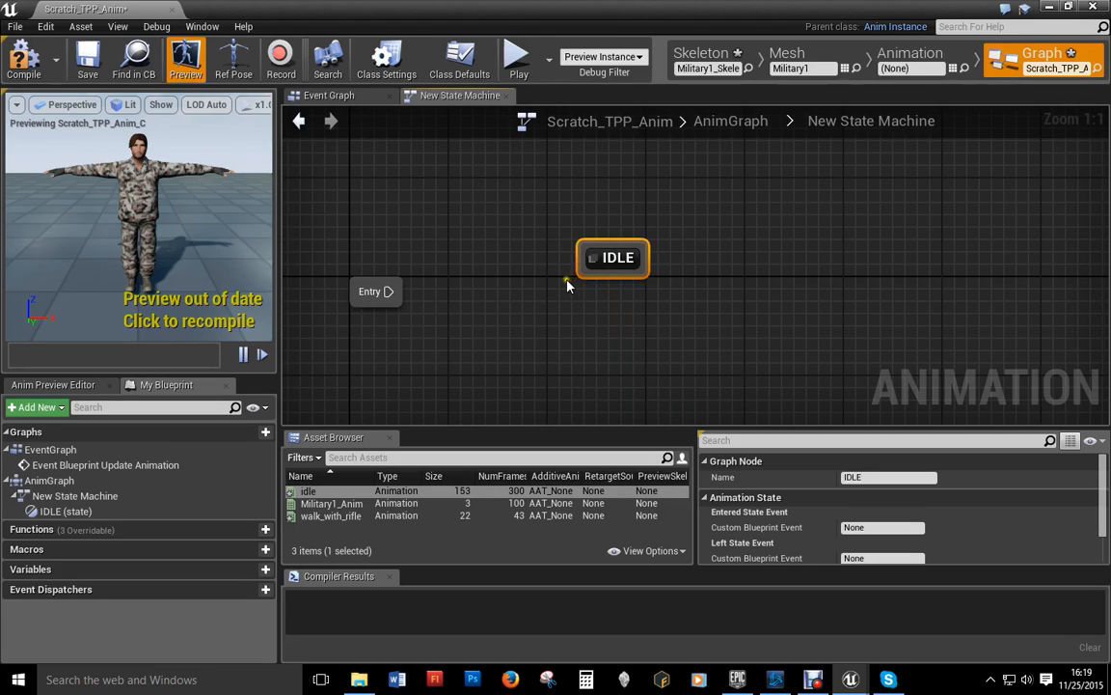
{"action": "left_click_drag", "start_coordinate": [405, 296], "coordinate": [586, 269]}
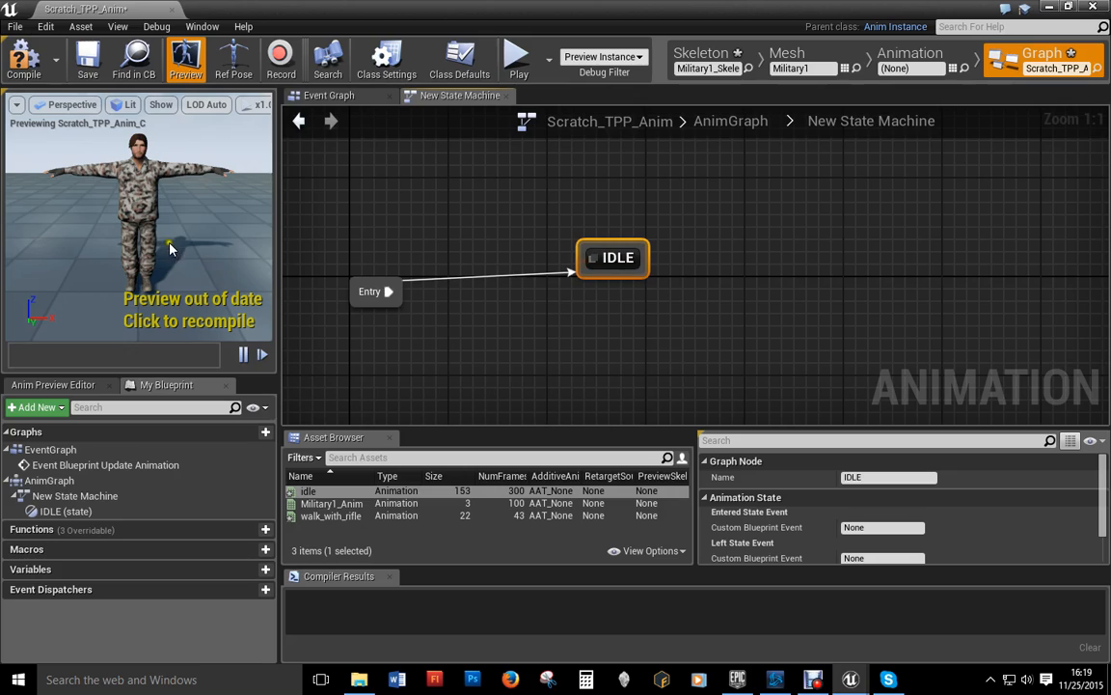
{"action": "left_click", "coordinate": [24, 59]}
{"action": "left_click", "coordinate": [88, 60]}
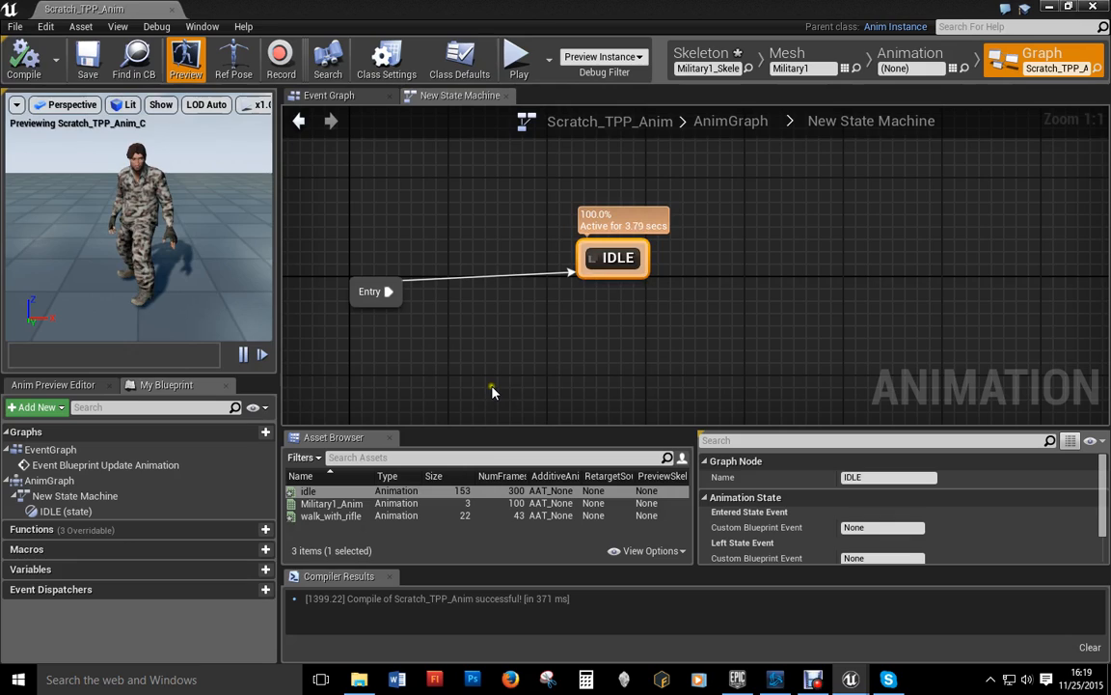
Step: Drop walk_with_rifle in as a WALK state and draw an IDLE-to-WALK transition
{"action": "left_click_drag", "start_coordinate": [318, 518], "coordinate": [769, 294]}
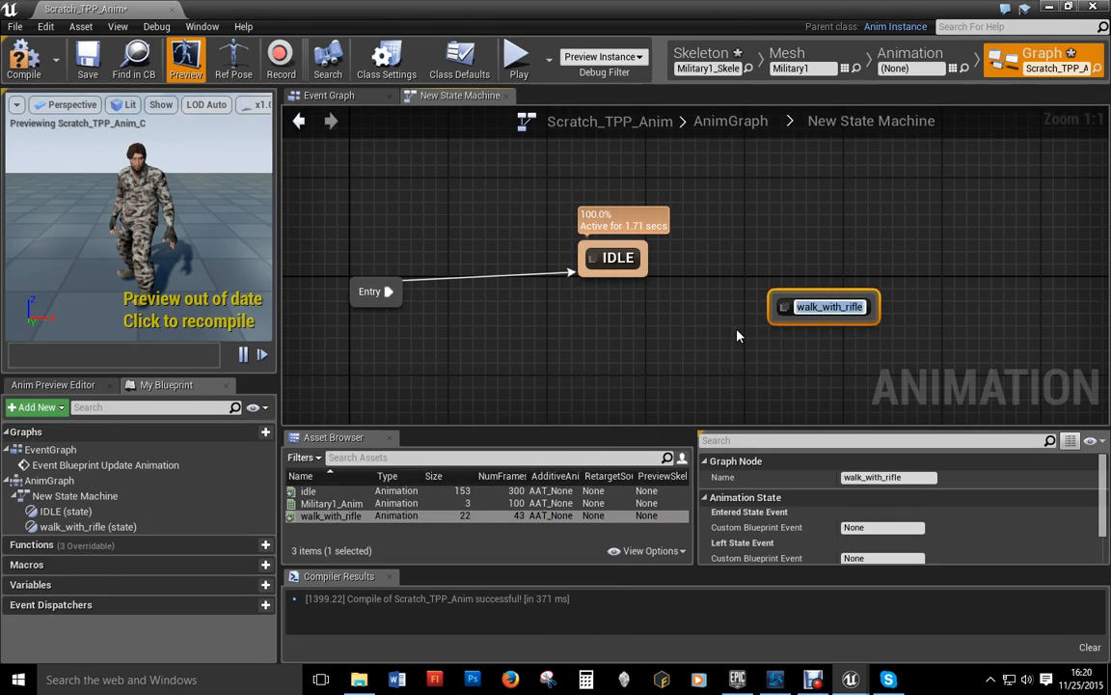
{"action": "type", "text": "WALK"}
{"action": "key", "text": "Return"}
{"action": "left_click_drag", "start_coordinate": [581, 247], "coordinate": [779, 326]}
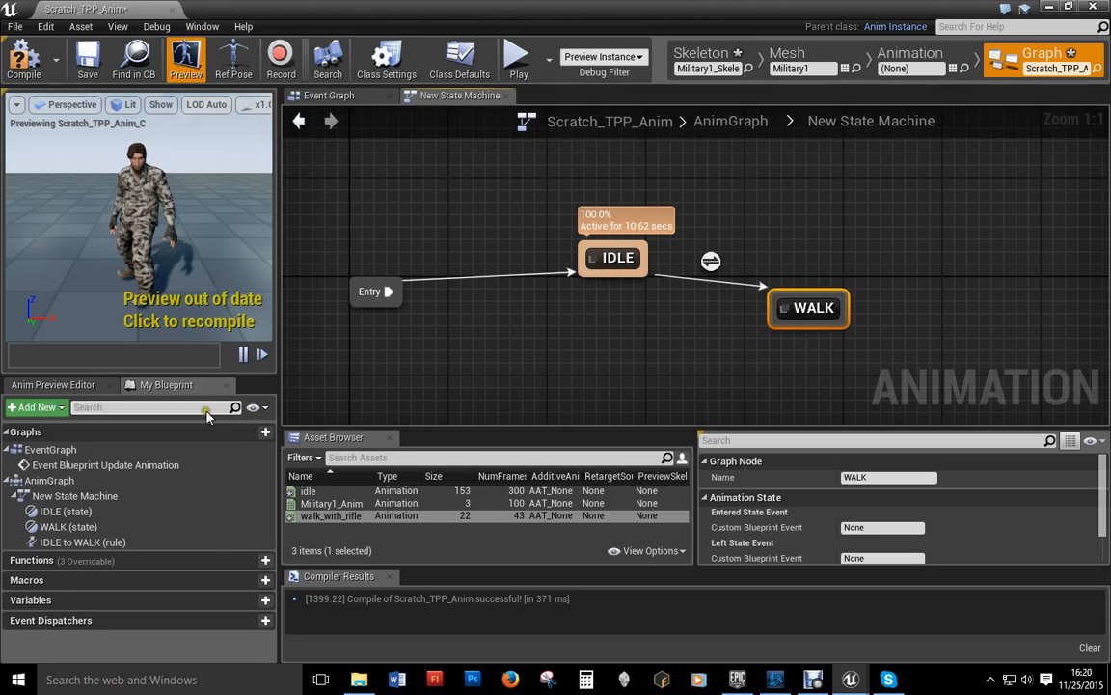
Step: Add Boolean variables IsInAir? and Is Walking?, draw a WALK-to-IDLE transition, and compile
{"action": "left_click", "coordinate": [253, 604]}
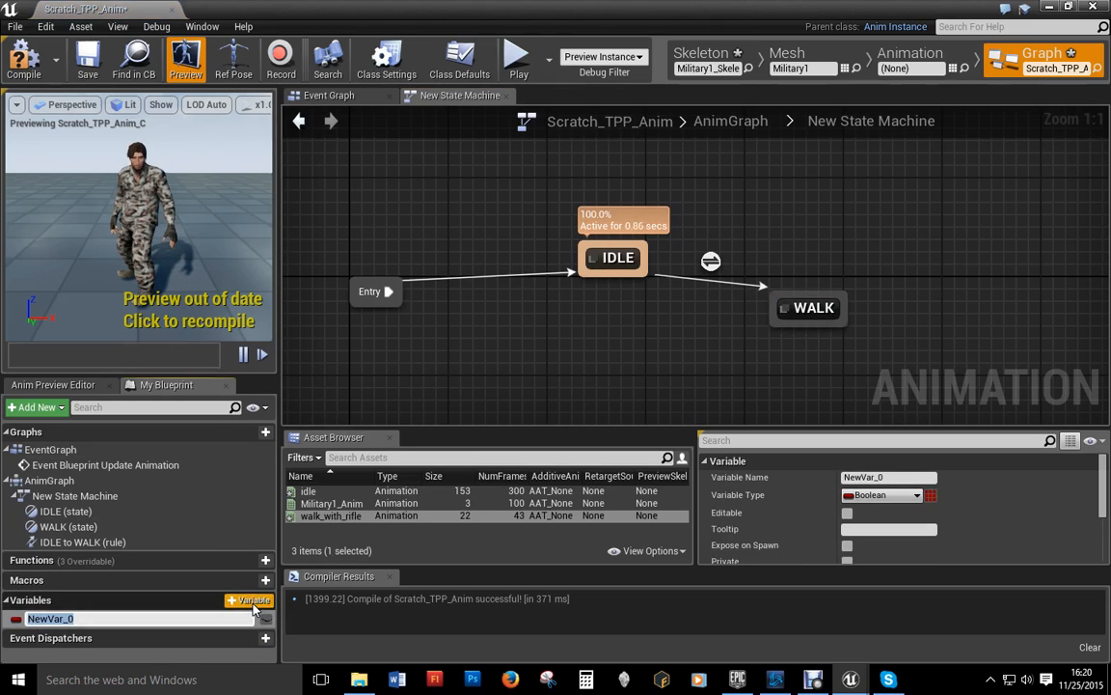
{"action": "type", "text": "IsInAir?"}
{"action": "key", "text": "Return"}
{"action": "left_click", "coordinate": [251, 603]}
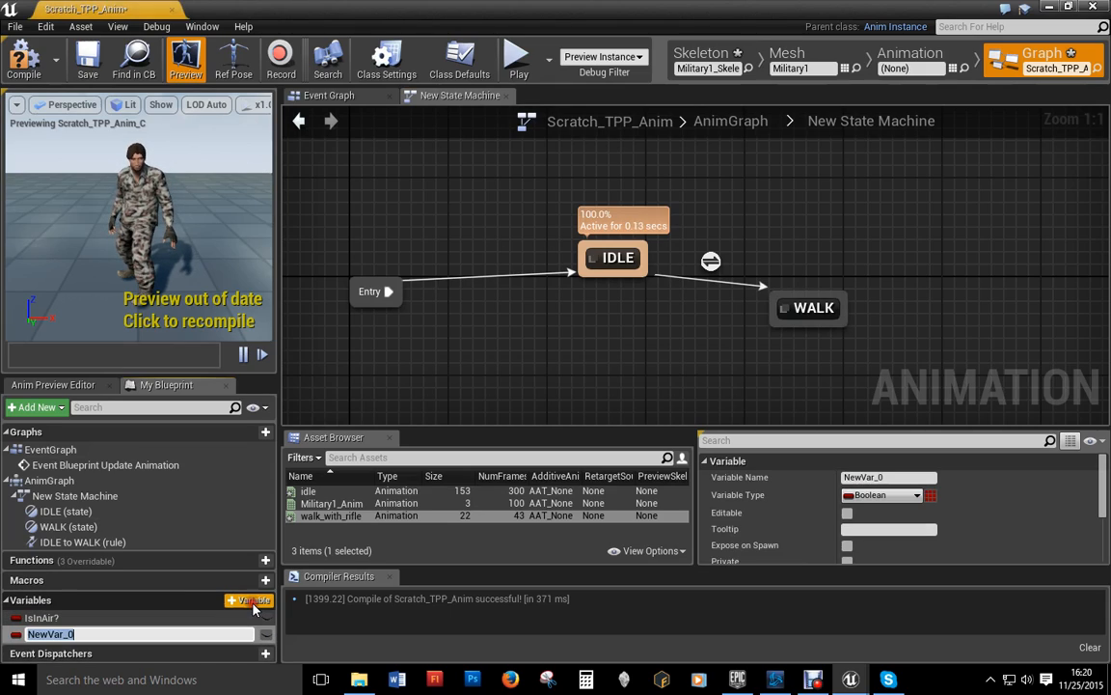
{"action": "type", "text": "Is Walkin"}
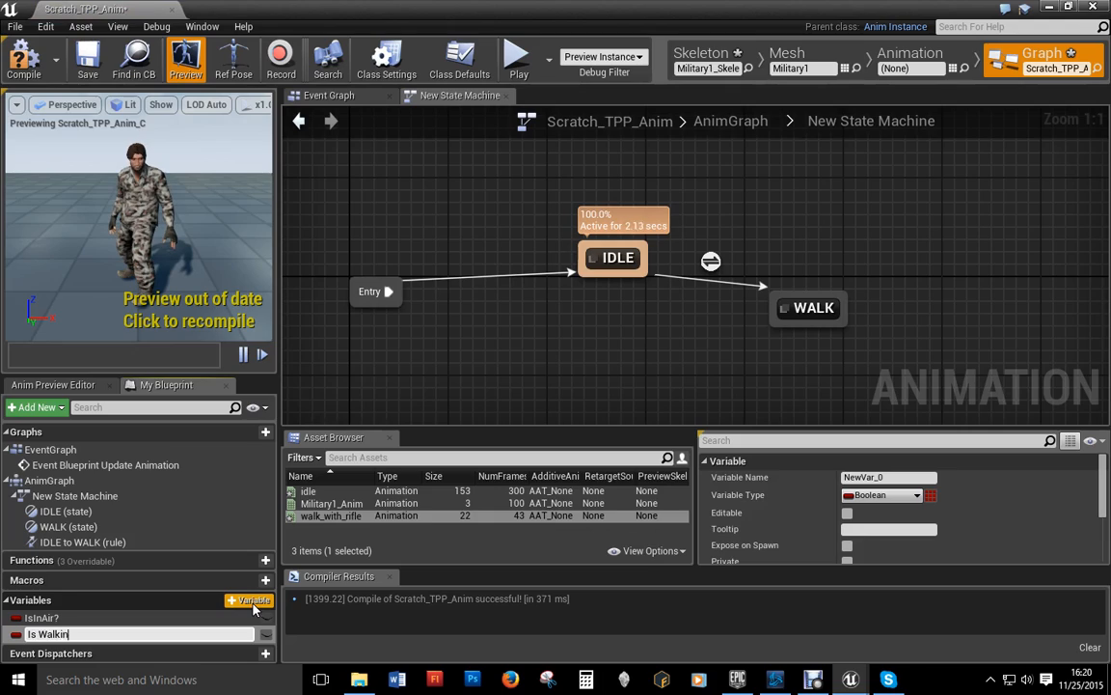
{"action": "type", "text": "g?"}
{"action": "key", "text": "Return"}
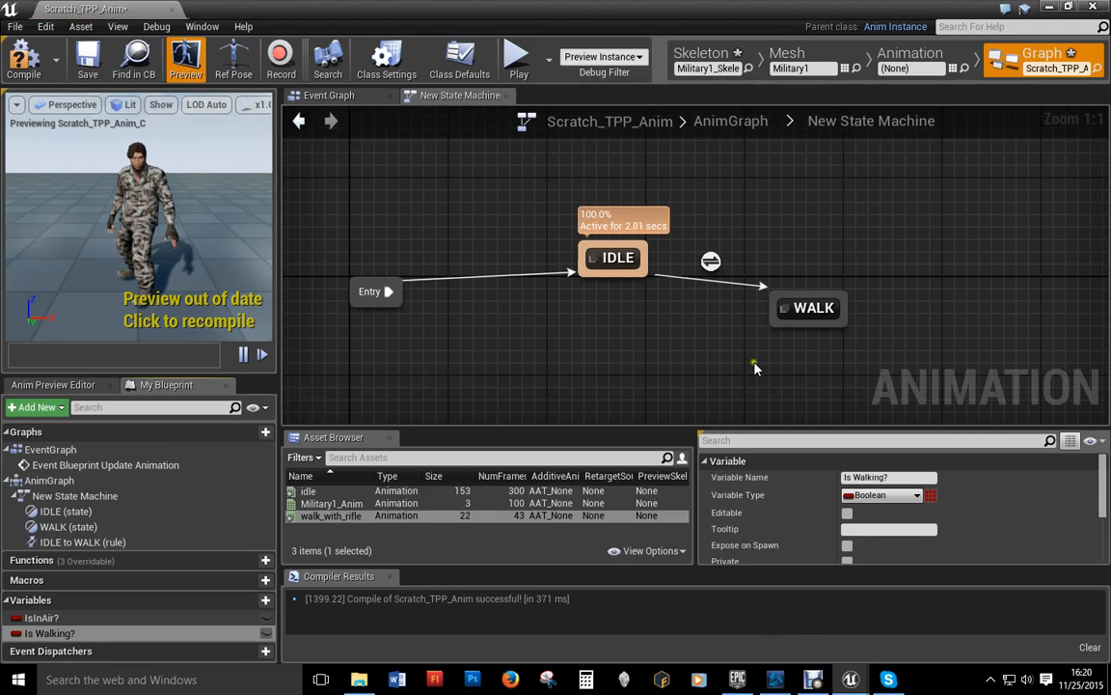
{"action": "left_click_drag", "start_coordinate": [770, 330], "coordinate": [627, 272]}
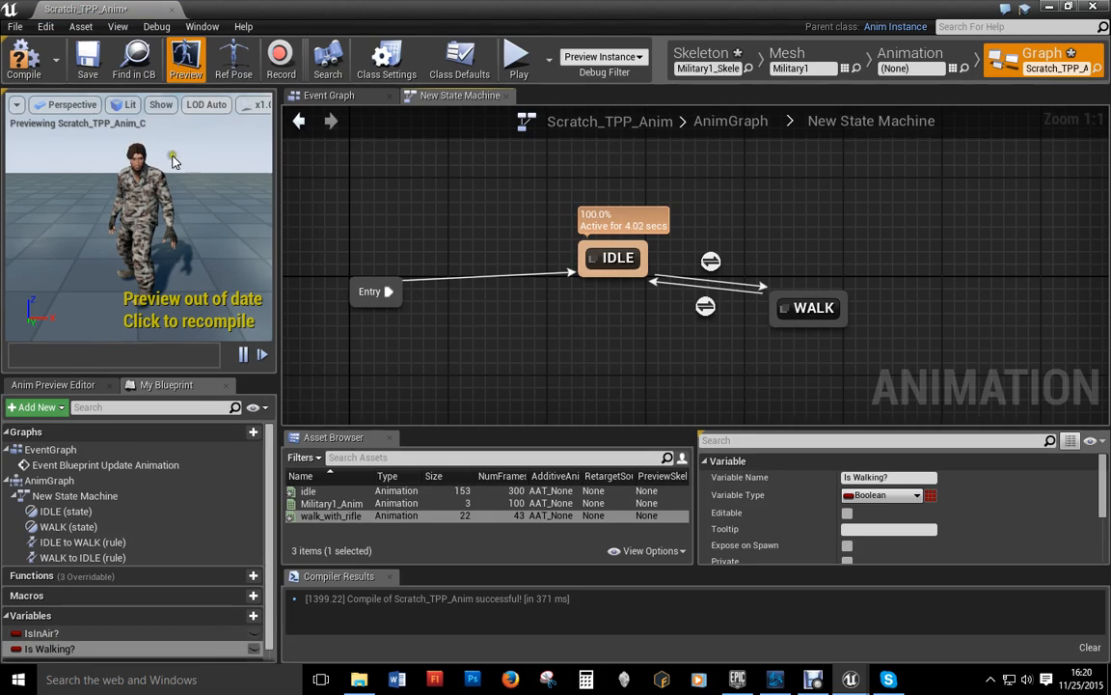
{"action": "left_click", "coordinate": [24, 58]}
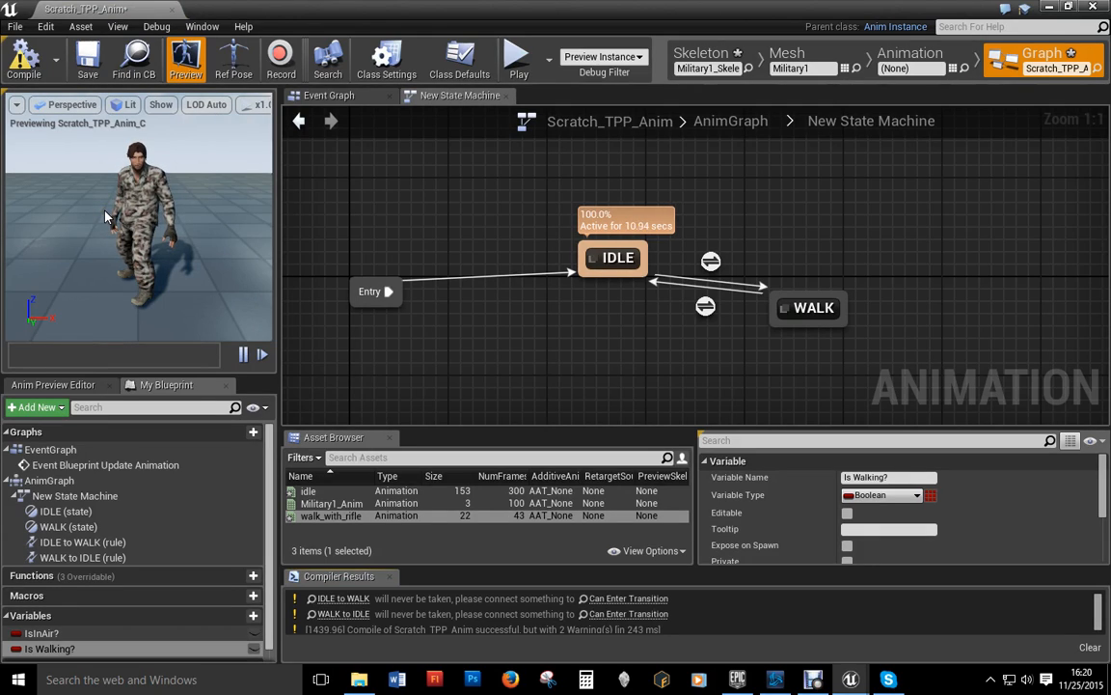
Step: Drive the IDLE to WALK transition rule with Is Walking?
{"action": "double_click", "coordinate": [714, 267]}
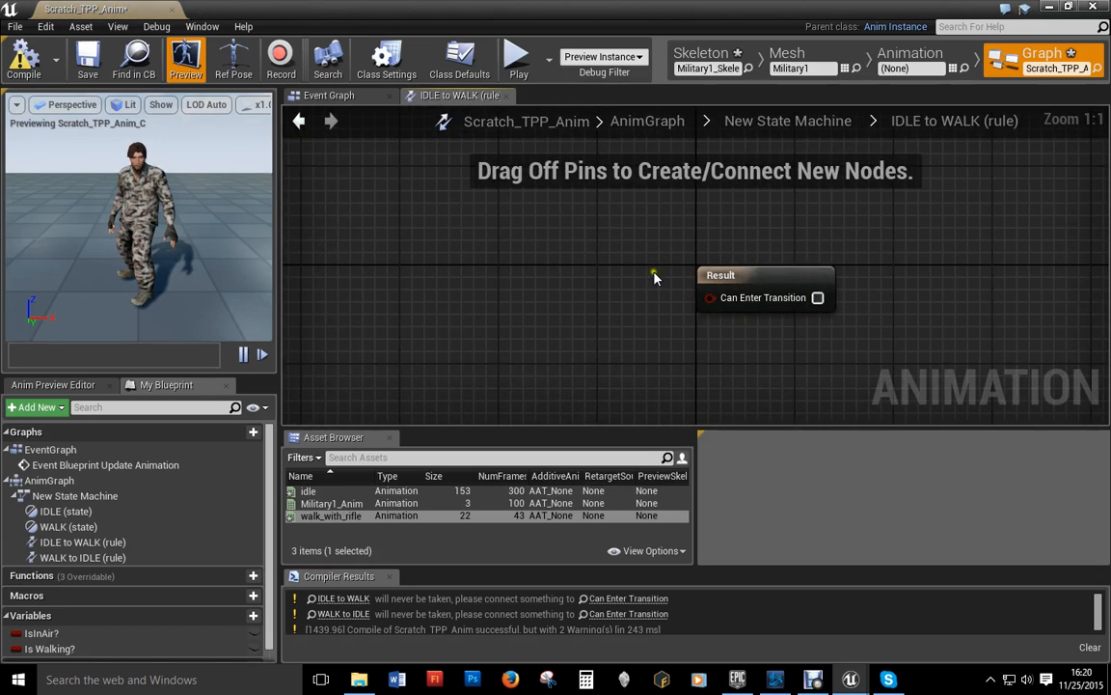
{"action": "left_click_drag", "start_coordinate": [40, 647], "coordinate": [713, 301]}
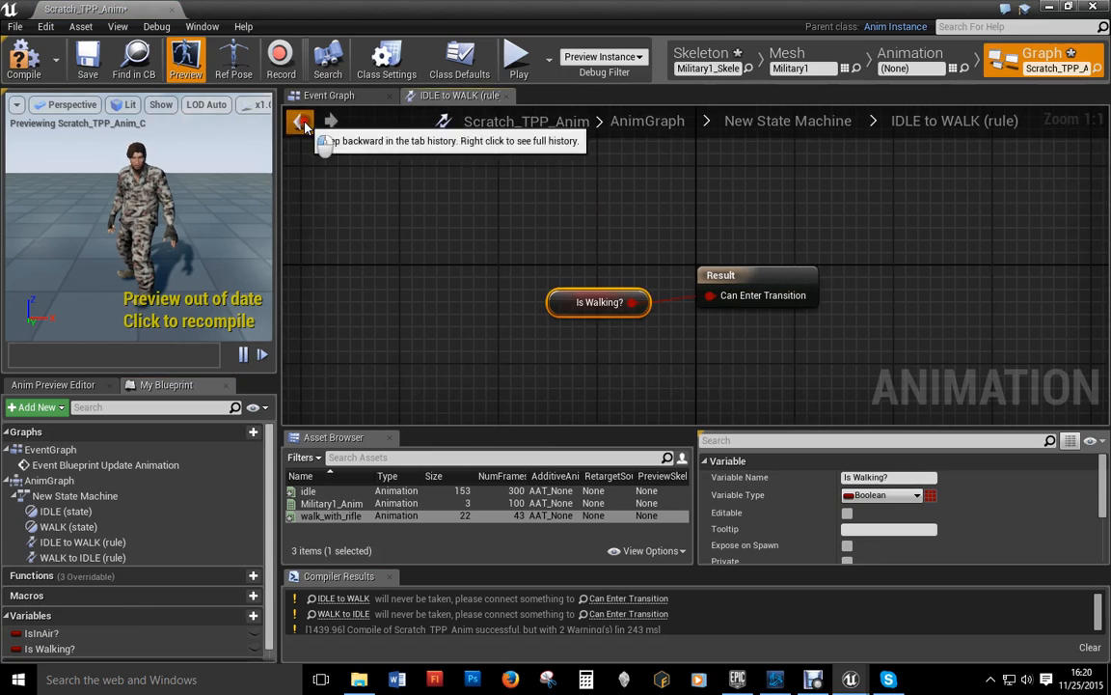
{"action": "left_click", "coordinate": [299, 120]}
Step: Feed Is Walking? through a NOT node into the WALK to IDLE rule's Can Enter Transition
{"action": "double_click", "coordinate": [705, 307]}
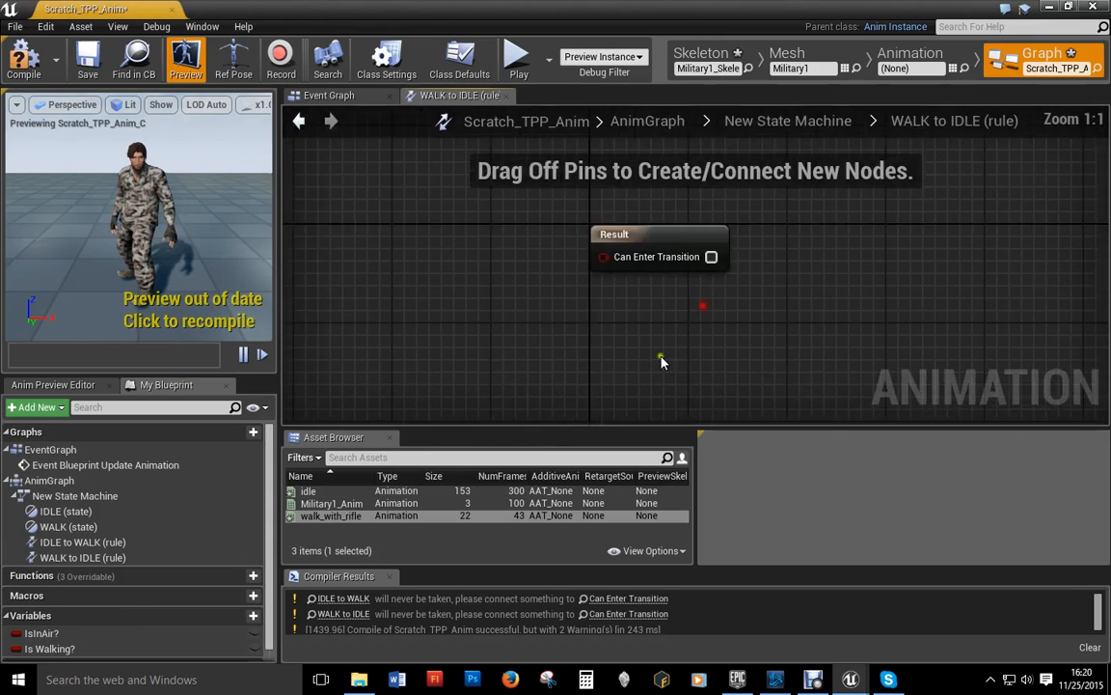
{"action": "left_click_drag", "start_coordinate": [49, 648], "coordinate": [405, 280]}
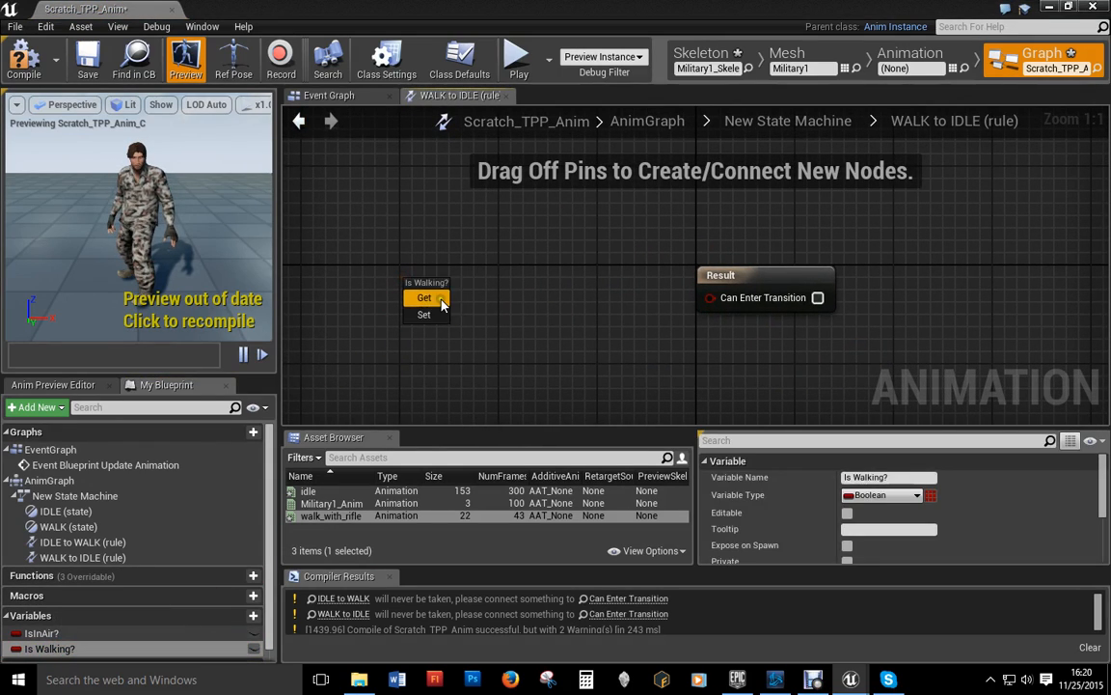
{"action": "left_click", "coordinate": [424, 299]}
{"action": "left_click_drag", "start_coordinate": [485, 289], "coordinate": [514, 304]}
{"action": "type", "text": "not"}
{"action": "key", "text": "Return"}
{"action": "left_click_drag", "start_coordinate": [585, 328], "coordinate": [710, 304]}
{"action": "left_click_drag", "start_coordinate": [485, 289], "coordinate": [537, 208]}
{"action": "type", "text": "not"}
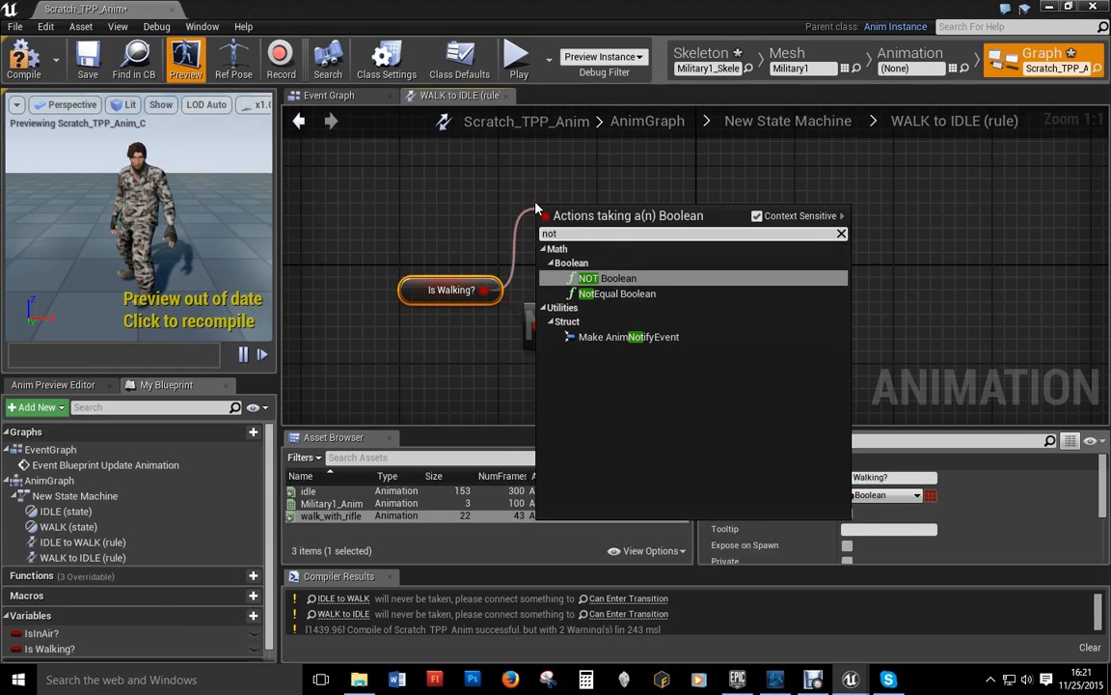
{"action": "left_click", "coordinate": [606, 277]}
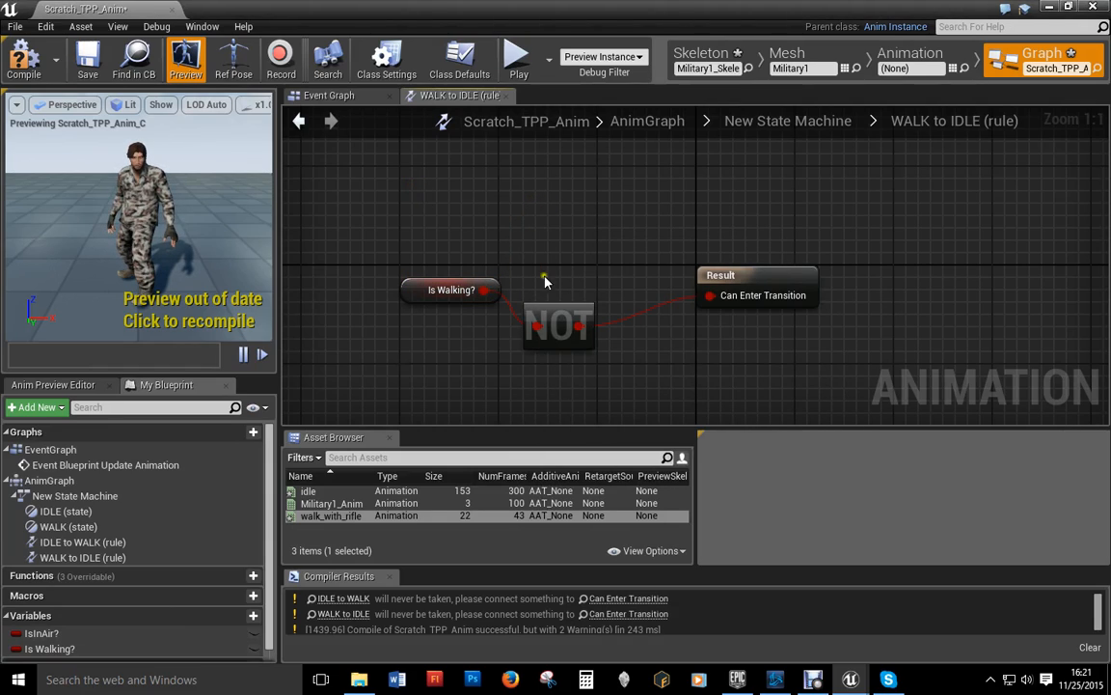
{"action": "left_click", "coordinate": [556, 309]}
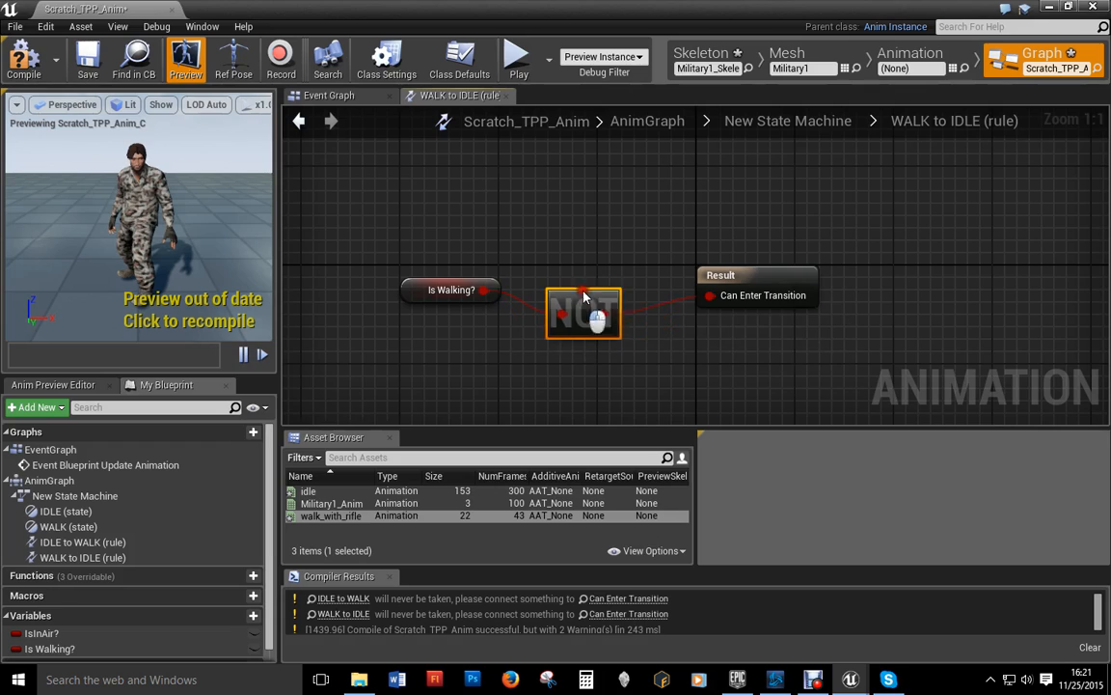
Step: Recompile Scratch_TPP_Anim and switch to its EventGraph
{"action": "left_click", "coordinate": [299, 120]}
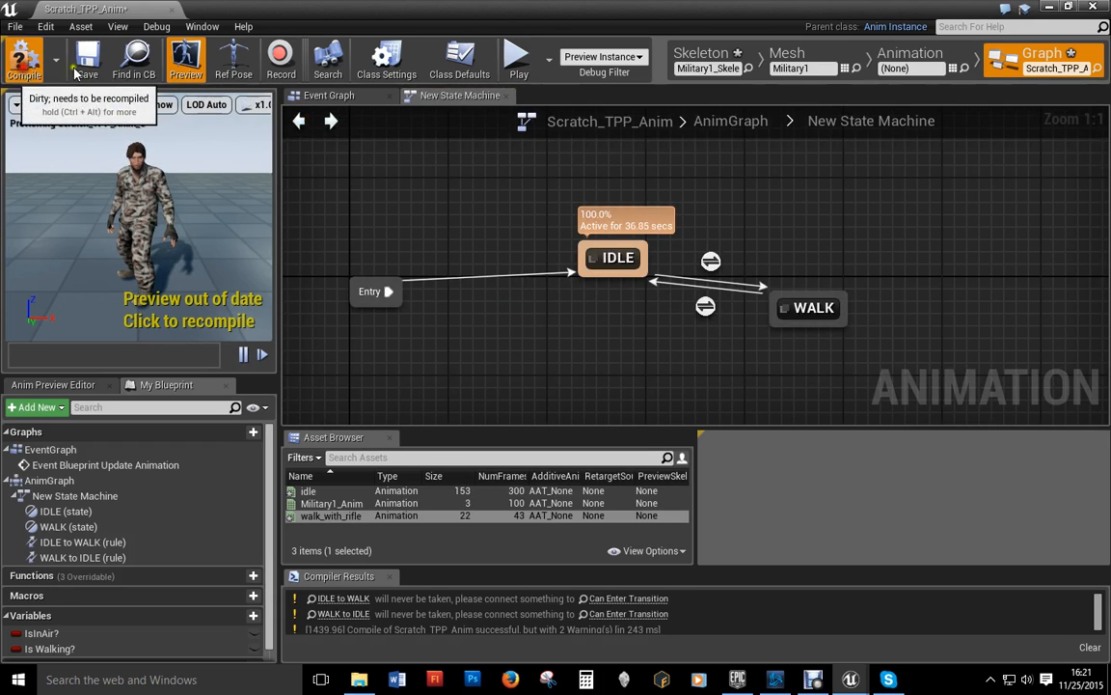
{"action": "left_click", "coordinate": [24, 63]}
{"action": "left_click", "coordinate": [329, 95]}
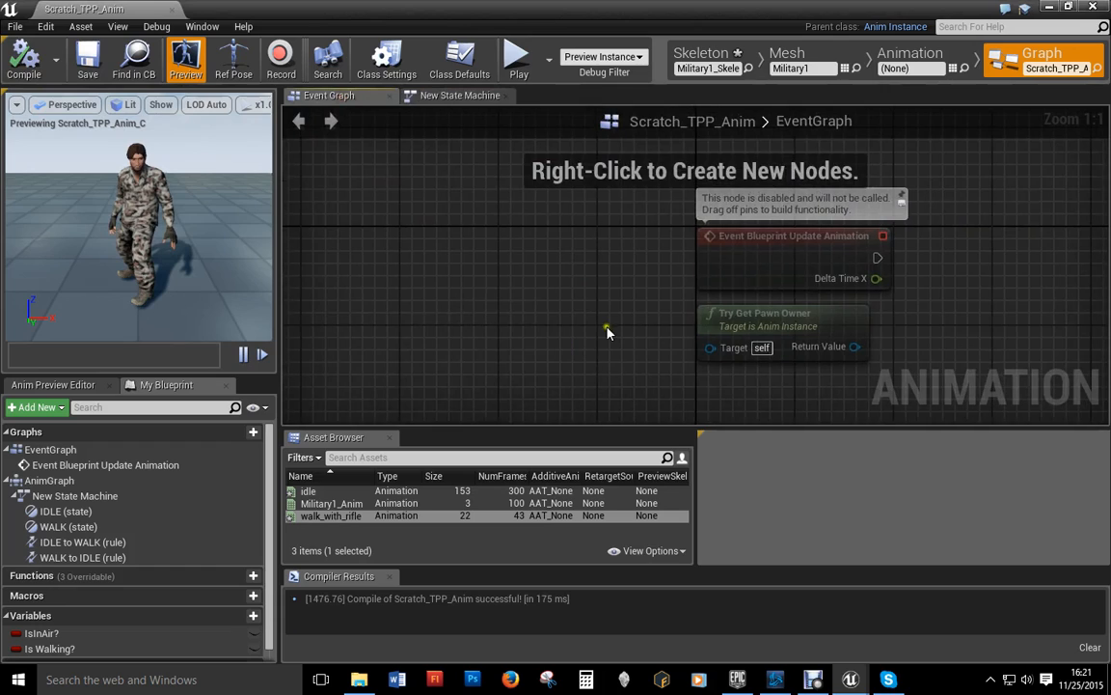
Step: Cast Try Get Pawn Owner to Scratch_TPP_Character, driven by the update event
{"action": "left_click_drag", "start_coordinate": [561, 299], "coordinate": [688, 253]}
{"action": "type", "text": "cast to Scratch"}
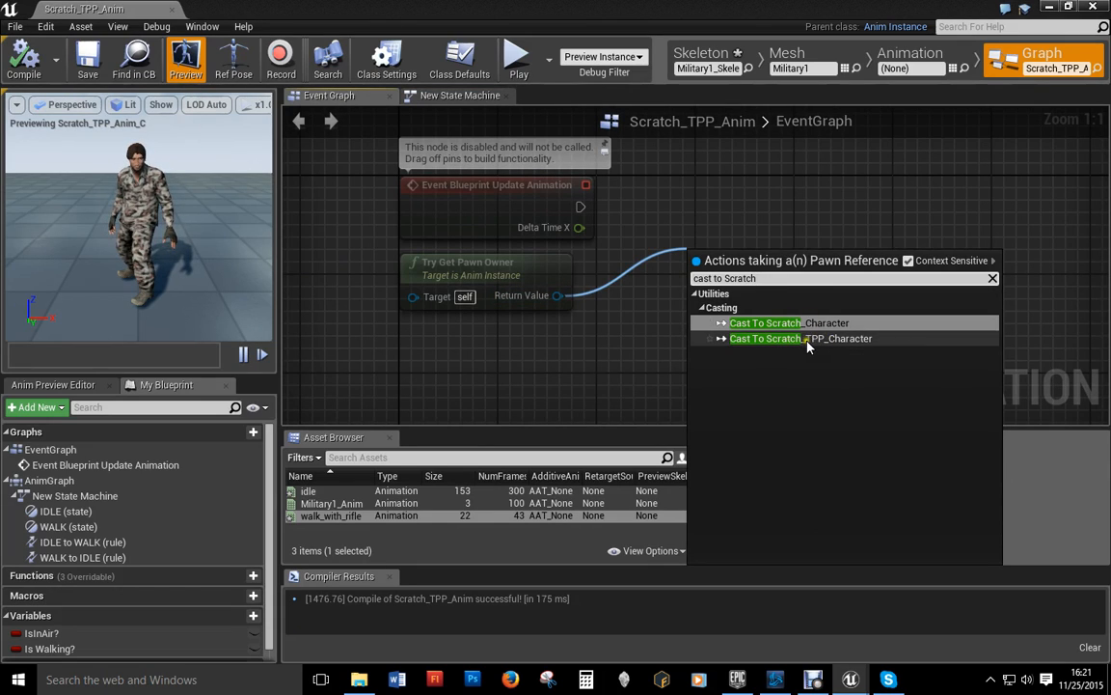
{"action": "left_click", "coordinate": [815, 338]}
{"action": "right_click_drag", "start_coordinate": [755, 290], "coordinate": [664, 329]}
{"action": "left_click_drag", "start_coordinate": [668, 316], "coordinate": [668, 267]}
{"action": "left_click_drag", "start_coordinate": [491, 245], "coordinate": [604, 269]}
{"action": "right_click_drag", "start_coordinate": [789, 323], "coordinate": [604, 298]}
Step: Get the cast character's Character Movement and its Movement Mode
{"action": "left_click_drag", "start_coordinate": [606, 287], "coordinate": [755, 319]}
{"action": "type", "text": "c"}
{"action": "key", "text": "BackSpace"}
{"action": "type", "text": "g"}
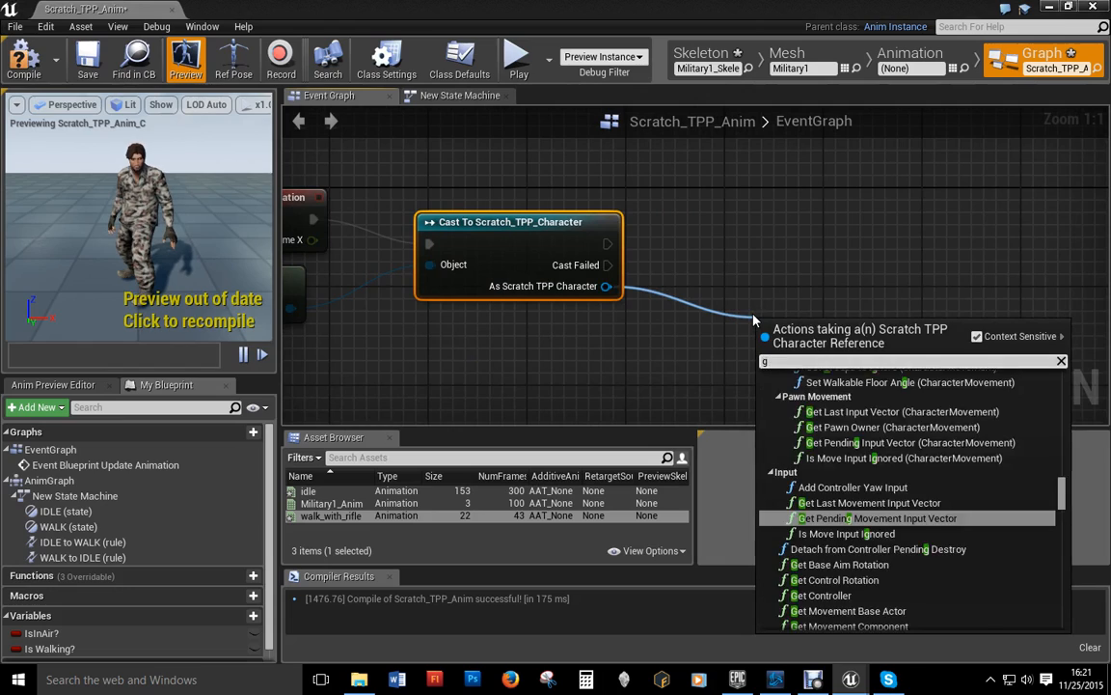
{"action": "type", "text": "et character move"}
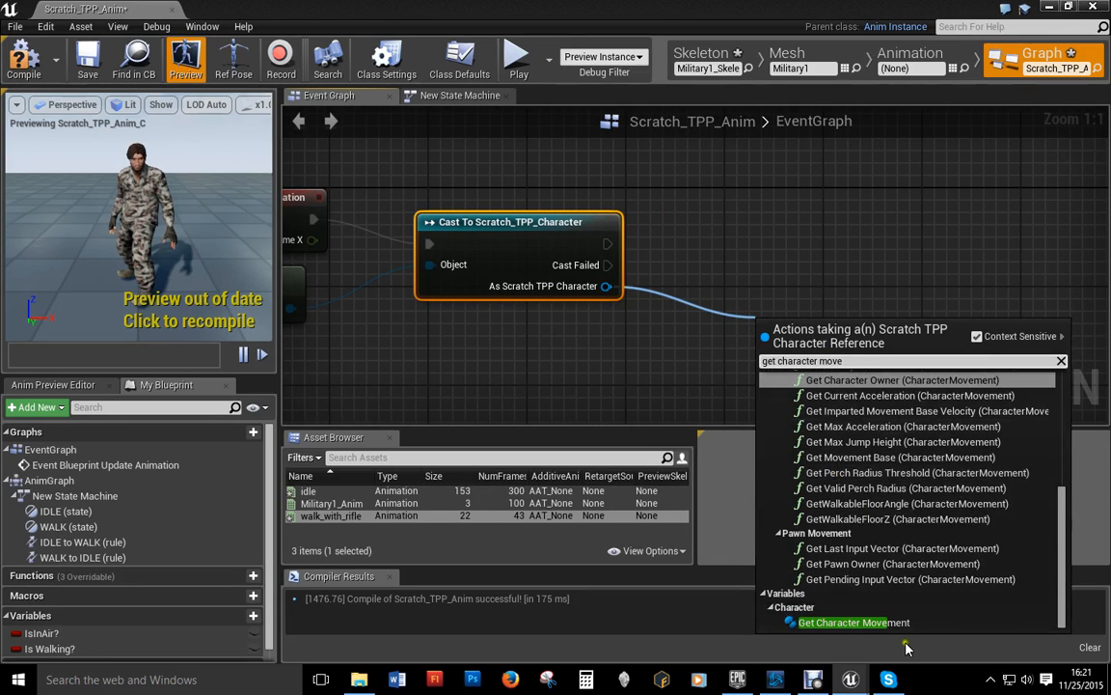
{"action": "left_click", "coordinate": [854, 622]}
{"action": "left_click_drag", "start_coordinate": [701, 315], "coordinate": [789, 326]}
{"action": "type", "text": "movement mode"}
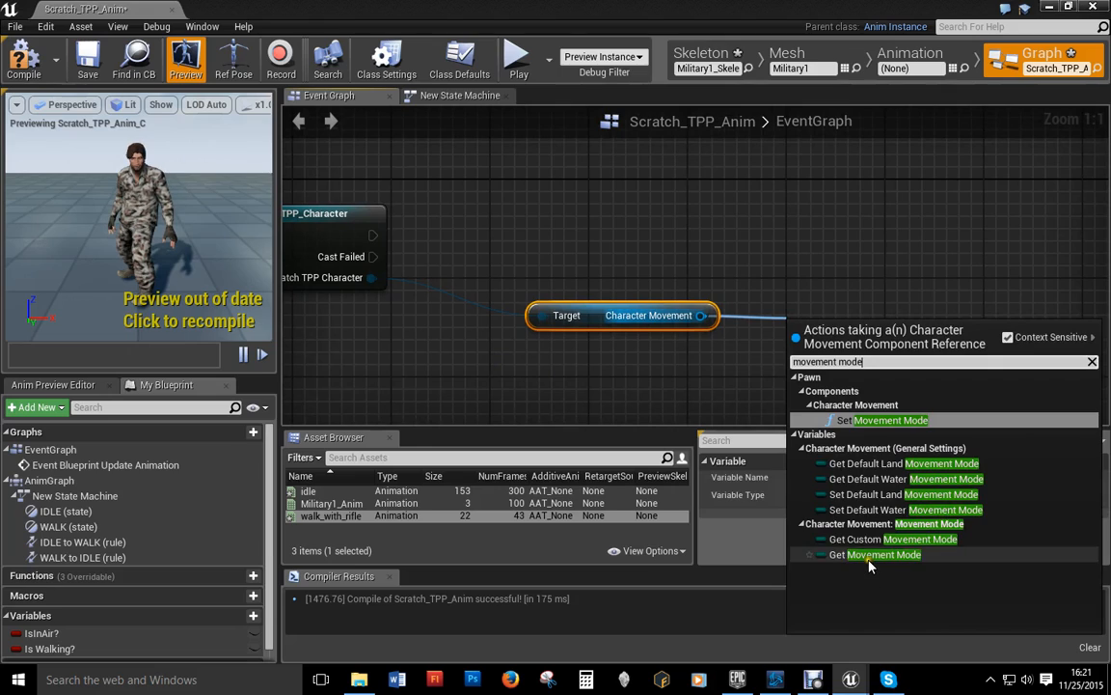
{"action": "left_click", "coordinate": [873, 557]}
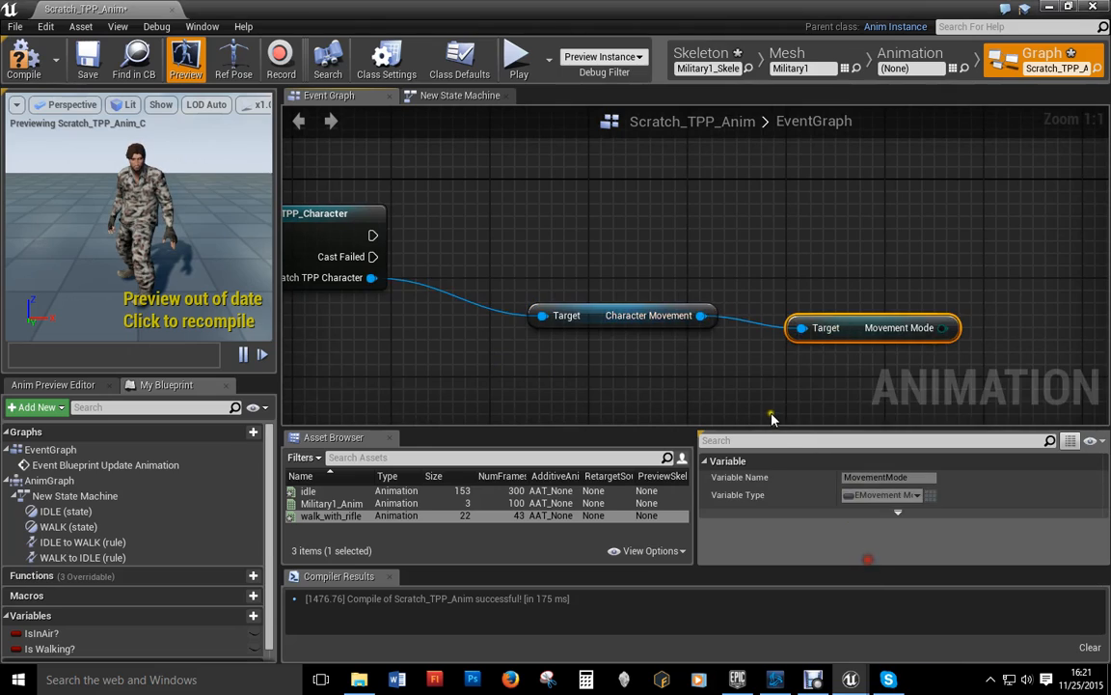
Step: Compare Movement Mode with Equal (Enum) and feed the result into a SET IsInAir? node chained after the cast
{"action": "left_click_drag", "start_coordinate": [743, 278], "coordinate": [820, 271]}
{"action": "type", "text": "ea"}
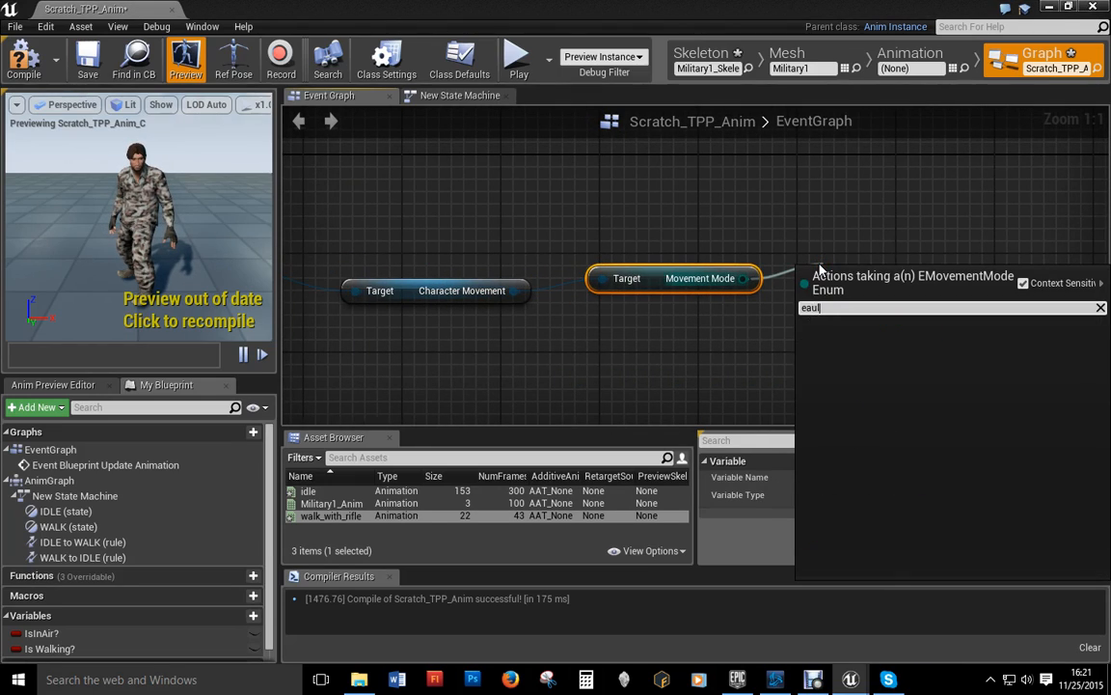
{"action": "key", "text": "BackSpace"}
{"action": "type", "text": "q"}
{"action": "left_click", "coordinate": [831, 443]}
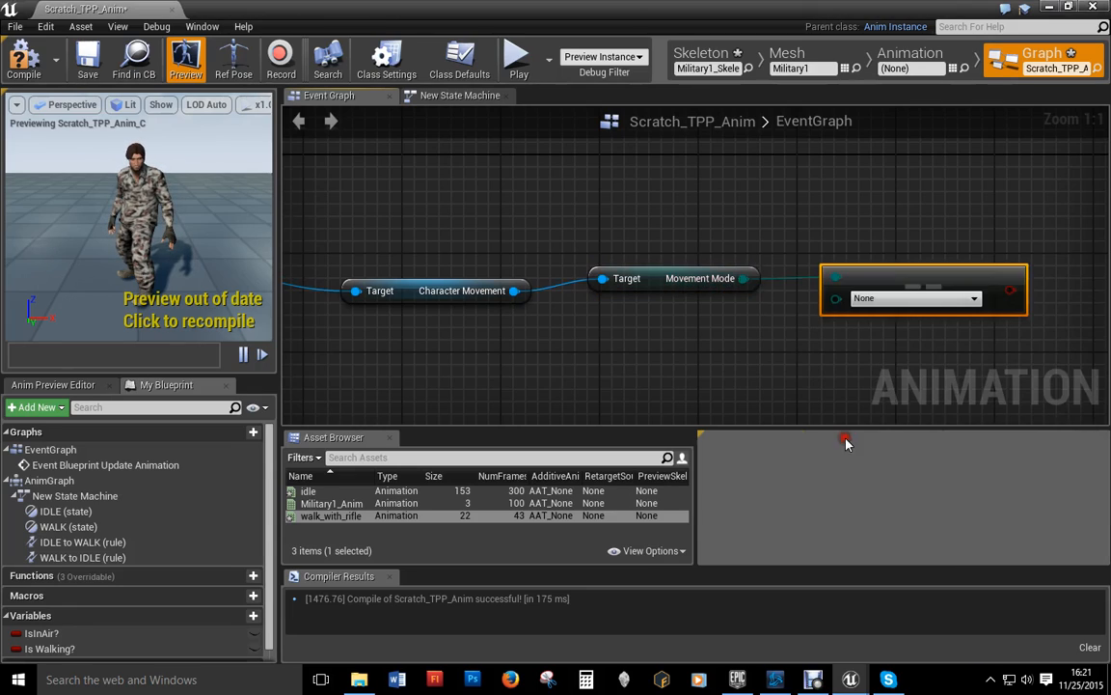
{"action": "left_click", "coordinate": [38, 633]}
{"action": "left_click_drag", "start_coordinate": [38, 636], "coordinate": [1076, 244]}
{"action": "left_click", "coordinate": [1080, 243]}
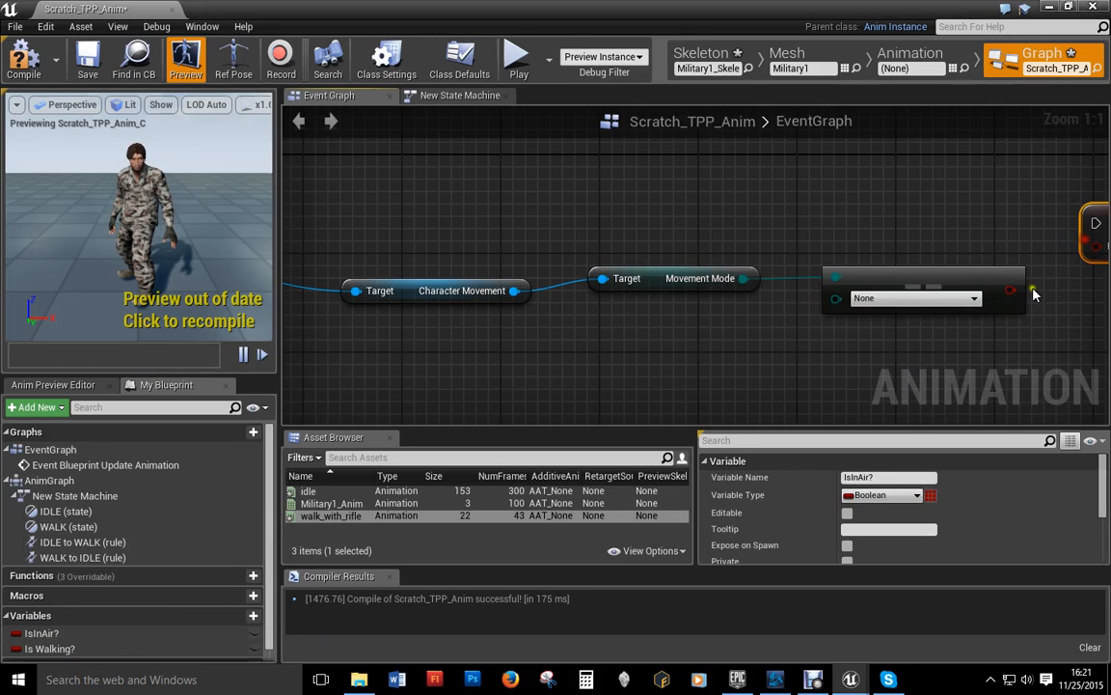
{"action": "left_click_drag", "start_coordinate": [1010, 289], "coordinate": [1053, 247]}
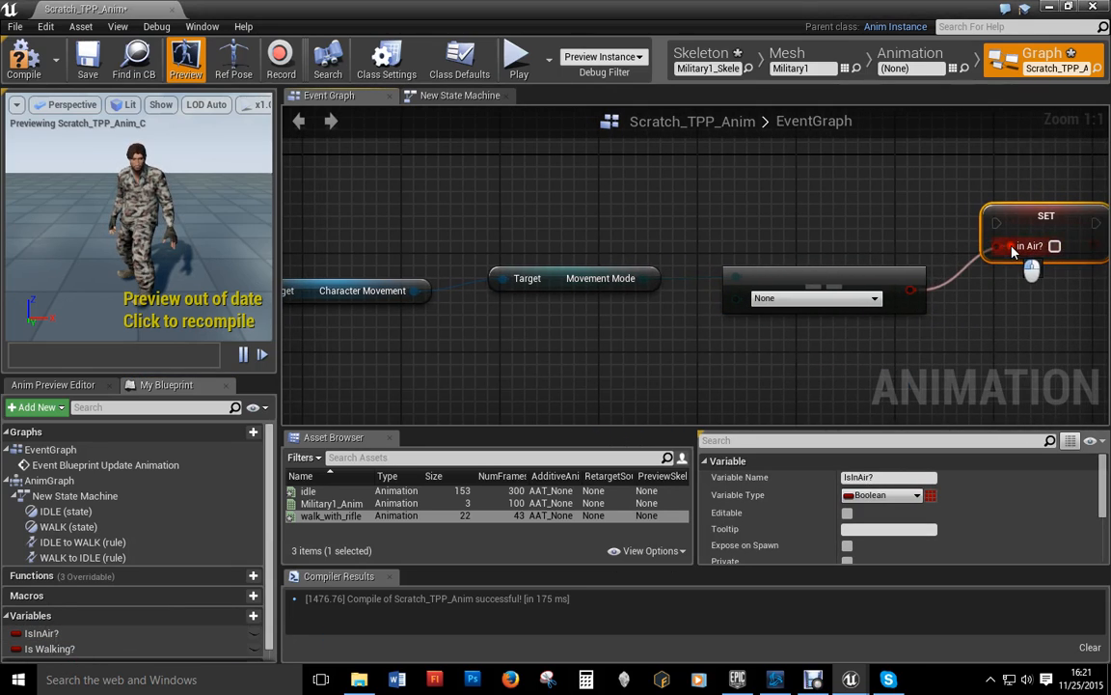
{"action": "scroll", "coordinate": [714, 282], "scroll_direction": "down", "scroll_amount": 3}
{"action": "left_click_drag", "start_coordinate": [300, 224], "coordinate": [926, 224]}
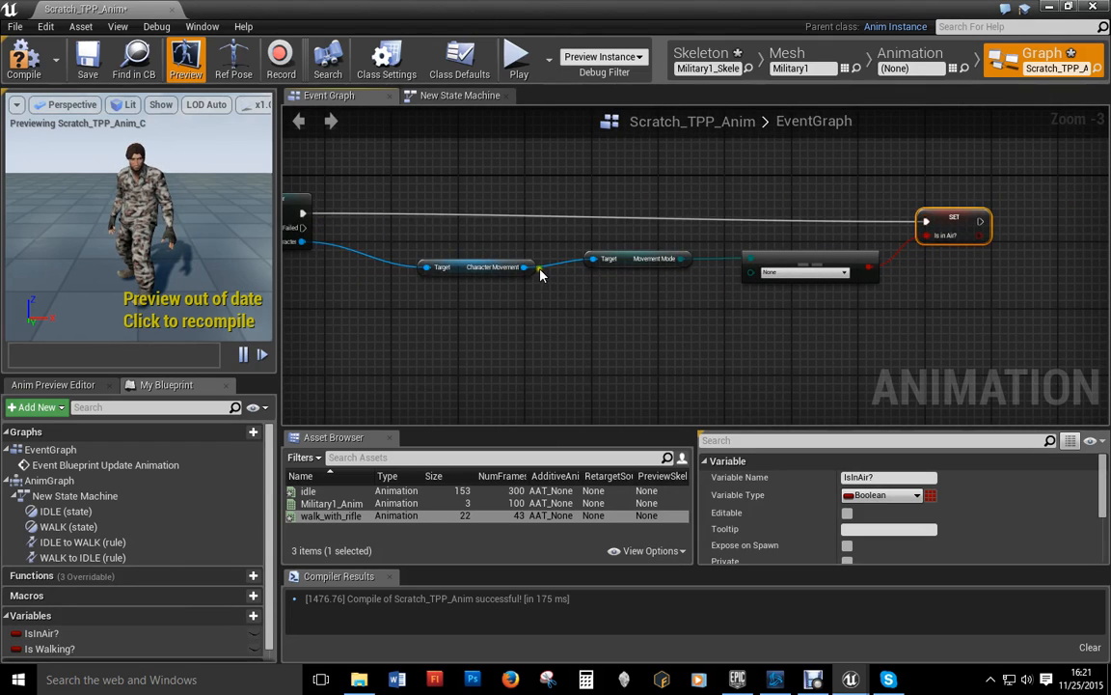
{"action": "left_click_drag", "start_coordinate": [525, 268], "coordinate": [608, 319]}
Step: Add a Get Velocity node from Character Movement
{"action": "type", "text": "targ"}
{"action": "key", "text": "BackSpace"}
{"action": "key", "text": "BackSpace"}
{"action": "key", "text": "BackSpace"}
{"action": "key", "text": "BackSpace"}
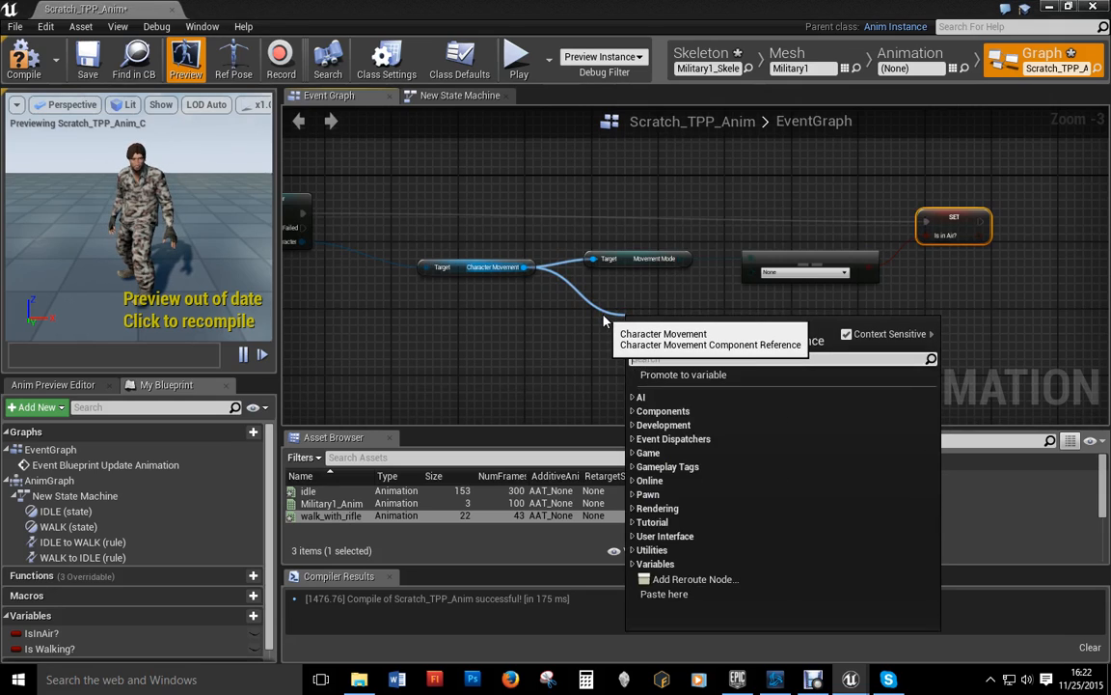
{"action": "type", "text": "get velocit"}
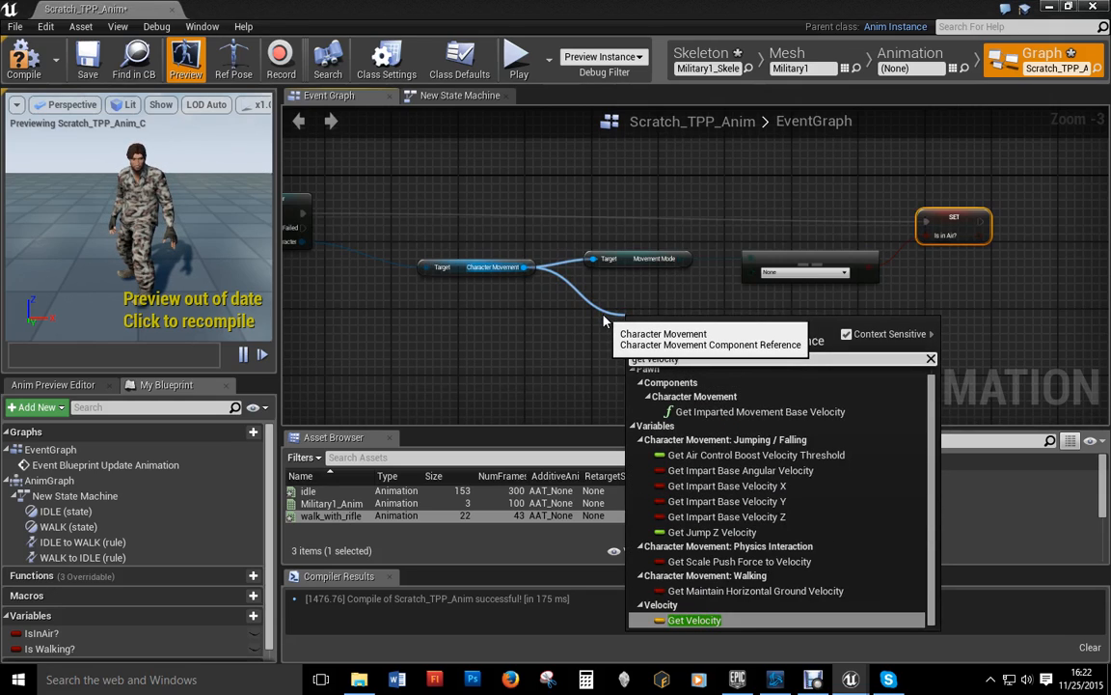
{"action": "type", "text": "y"}
{"action": "left_click", "coordinate": [687, 620]}
{"action": "scroll", "coordinate": [605, 372], "scroll_direction": "up", "scroll_amount": 3}
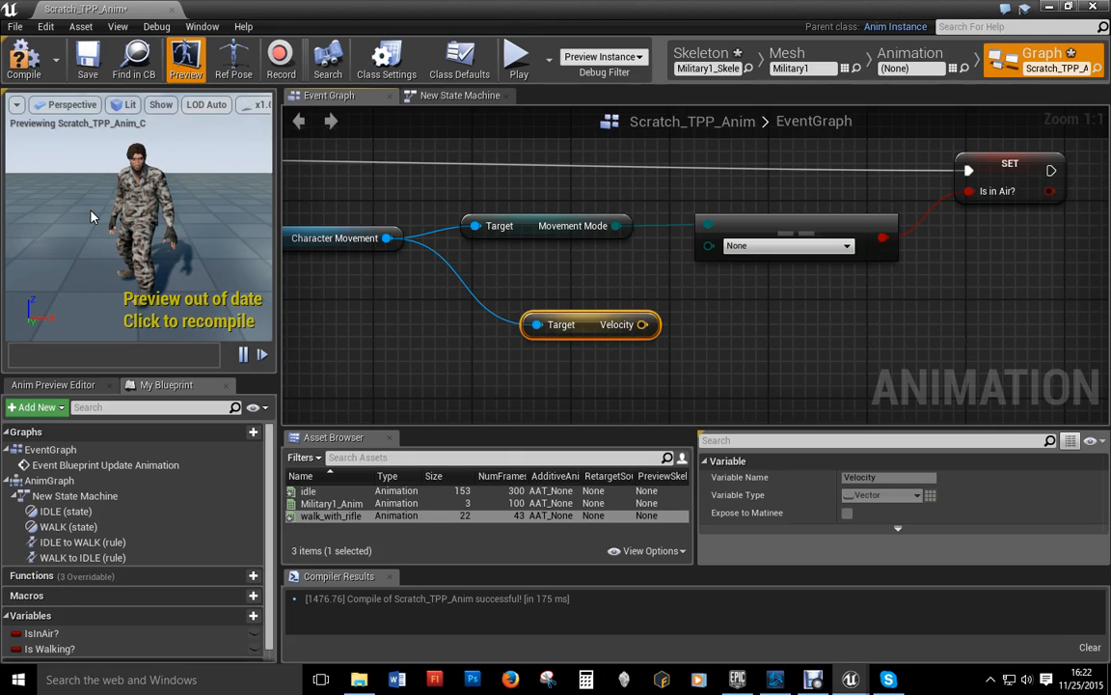
{"action": "right_click_drag", "start_coordinate": [745, 378], "coordinate": [546, 321]}
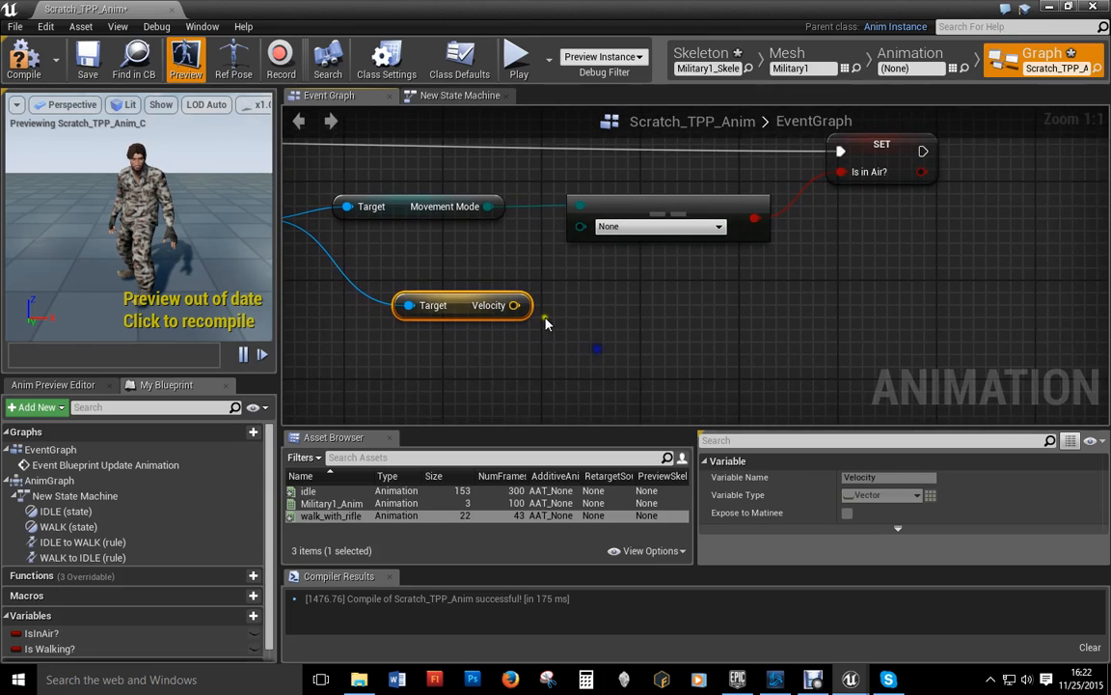
Step: Feed Velocity into VectorLength and a float greater-than comparison against 0.0
{"action": "left_click_drag", "start_coordinate": [517, 305], "coordinate": [569, 322]}
{"action": "type", "text": "vector leng"}
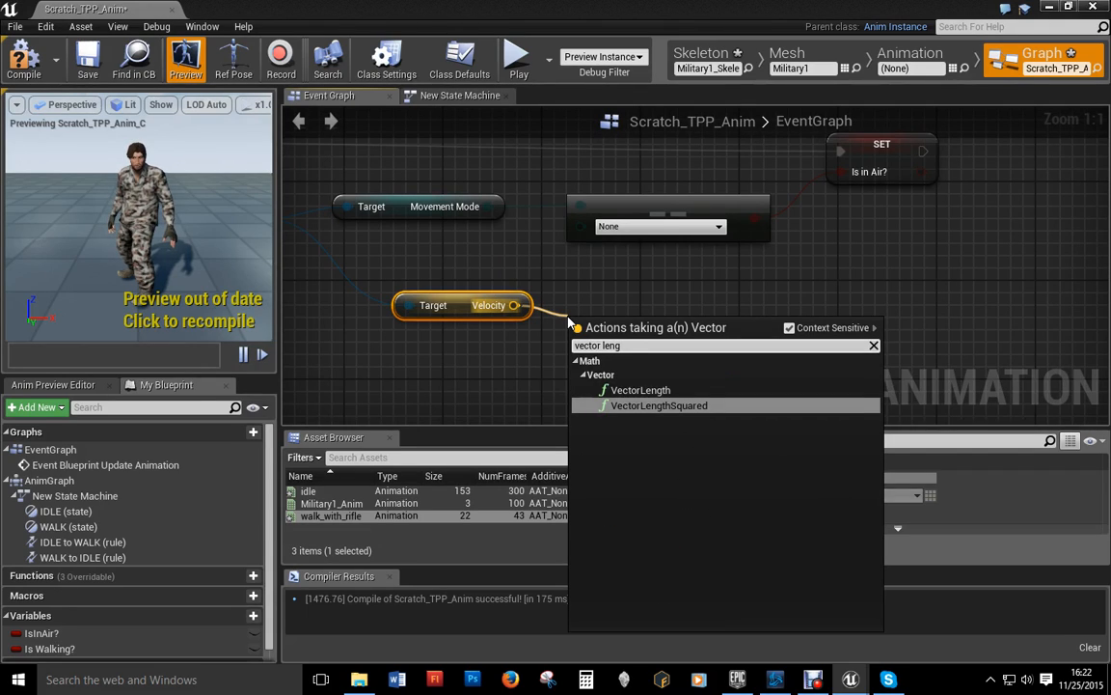
{"action": "key", "text": "Up"}
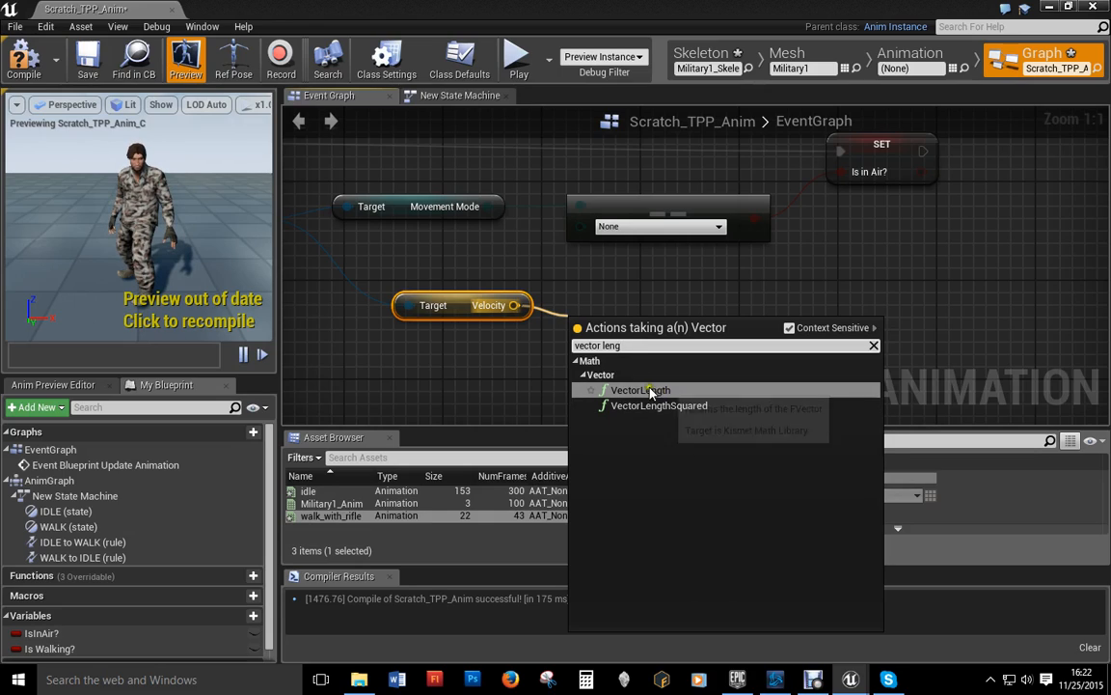
{"action": "left_click", "coordinate": [590, 391]}
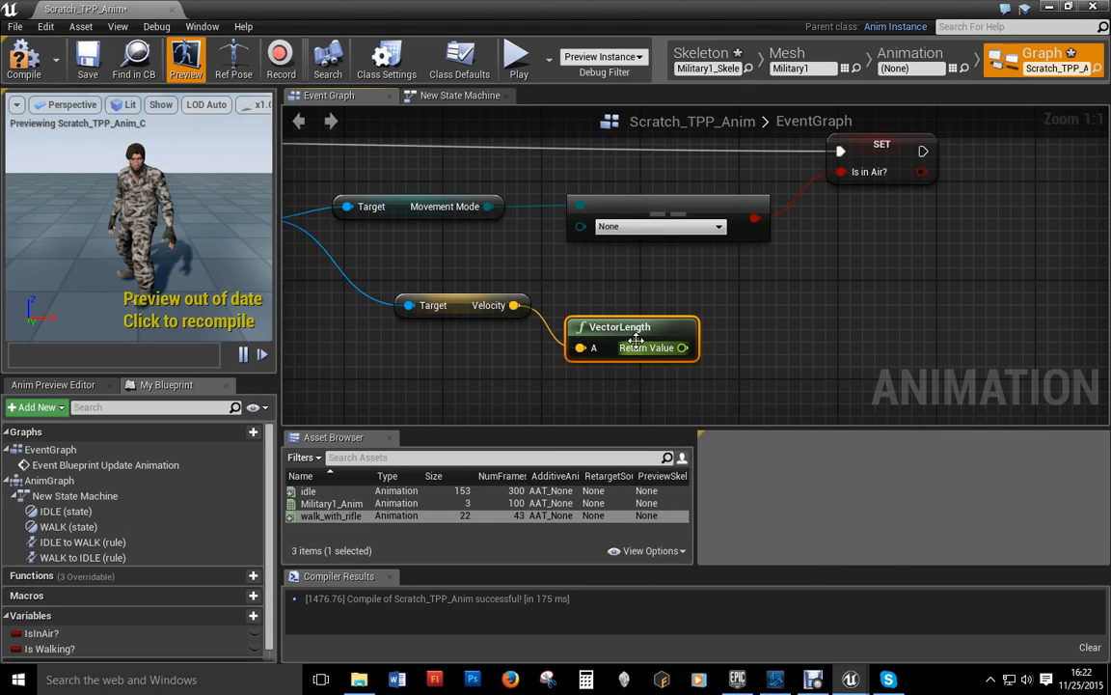
{"action": "left_click_drag", "start_coordinate": [636, 353], "coordinate": [649, 316]}
{"action": "right_click_drag", "start_coordinate": [635, 365], "coordinate": [593, 371]}
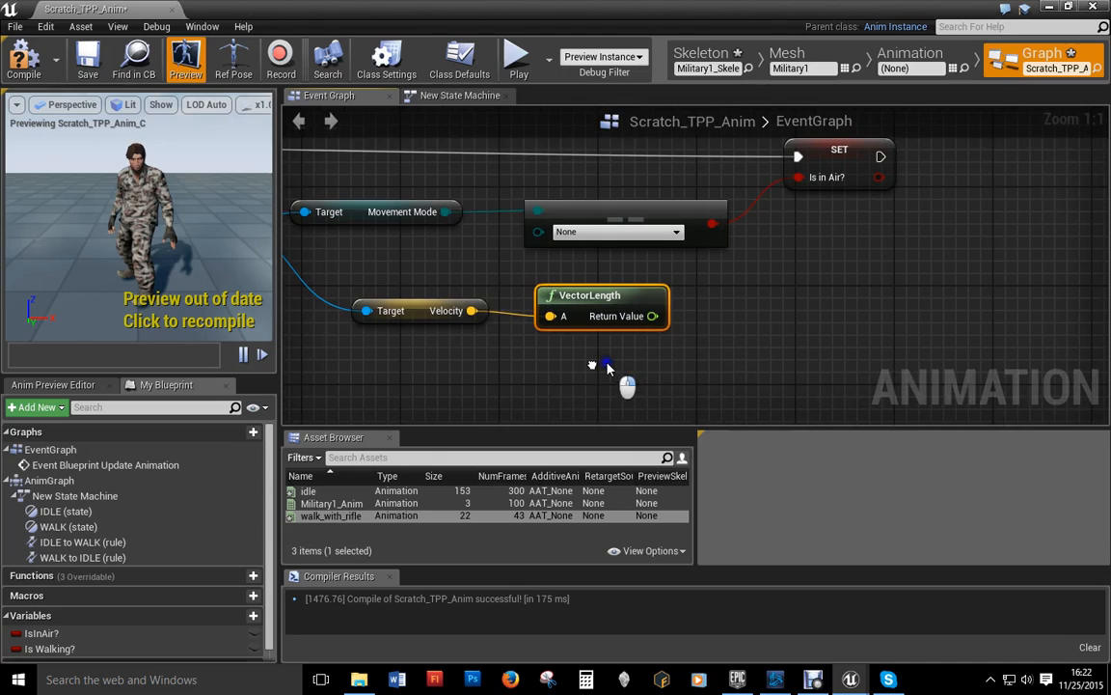
{"action": "right_click_drag", "start_coordinate": [695, 376], "coordinate": [586, 378]}
{"action": "left_click_drag", "start_coordinate": [545, 319], "coordinate": [645, 349]}
{"action": "type", "text": ">"}
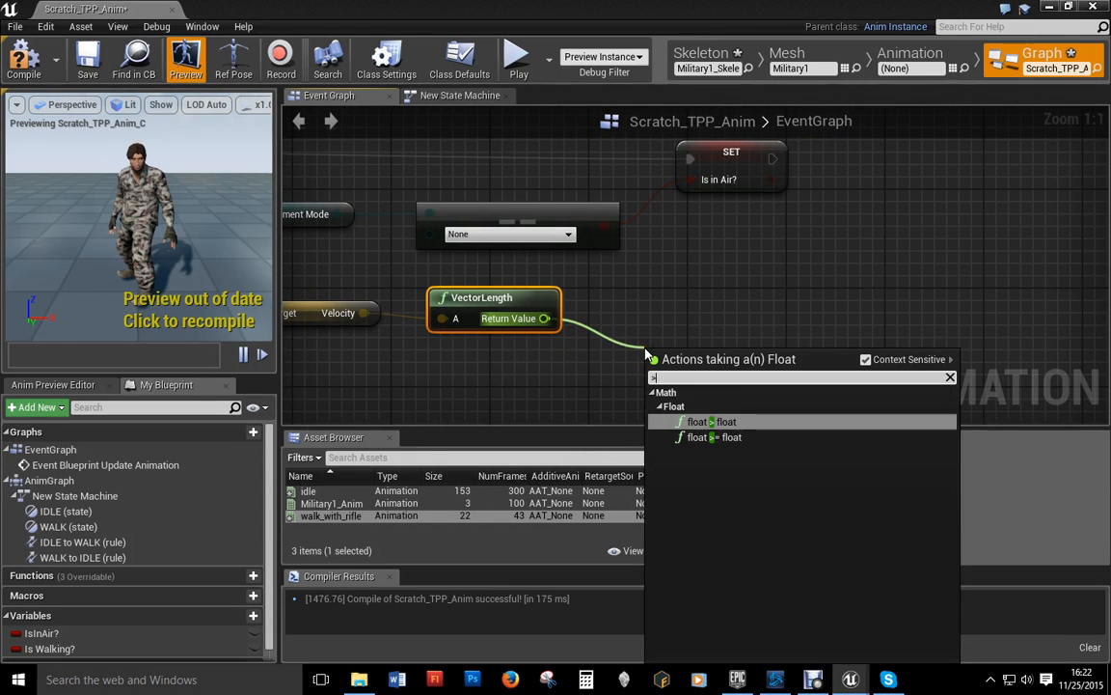
{"action": "left_click", "coordinate": [718, 422]}
{"action": "right_click_drag", "start_coordinate": [737, 286], "coordinate": [614, 277]}
{"action": "left_click_drag", "start_coordinate": [570, 367], "coordinate": [659, 316]}
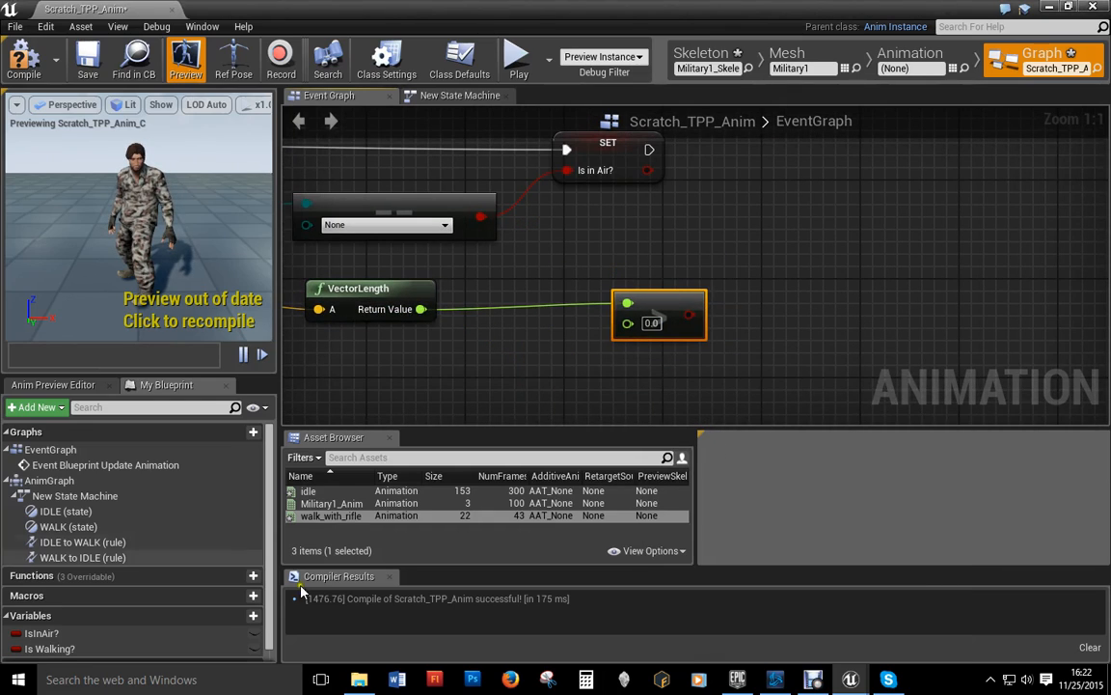
Step: Set Is Walking? from the speed comparison after SET IsInAir?, then compile and save
{"action": "left_click_drag", "start_coordinate": [30, 652], "coordinate": [838, 222]}
{"action": "left_click", "coordinate": [854, 252]}
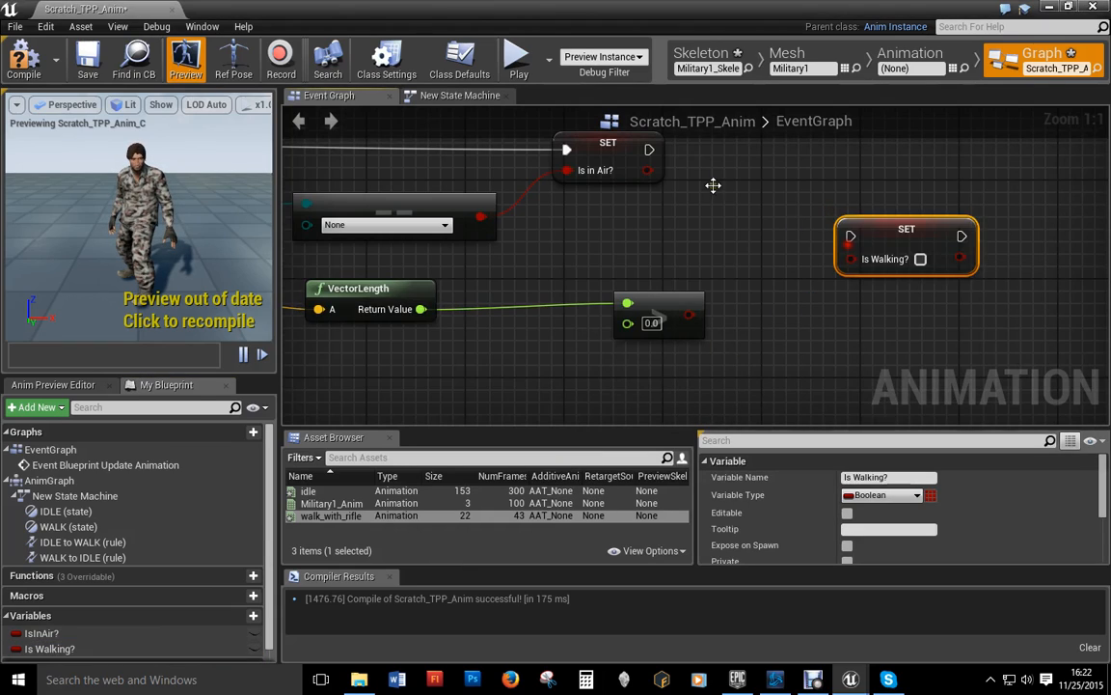
{"action": "left_click_drag", "start_coordinate": [651, 151], "coordinate": [850, 235]}
{"action": "left_click_drag", "start_coordinate": [688, 314], "coordinate": [850, 258]}
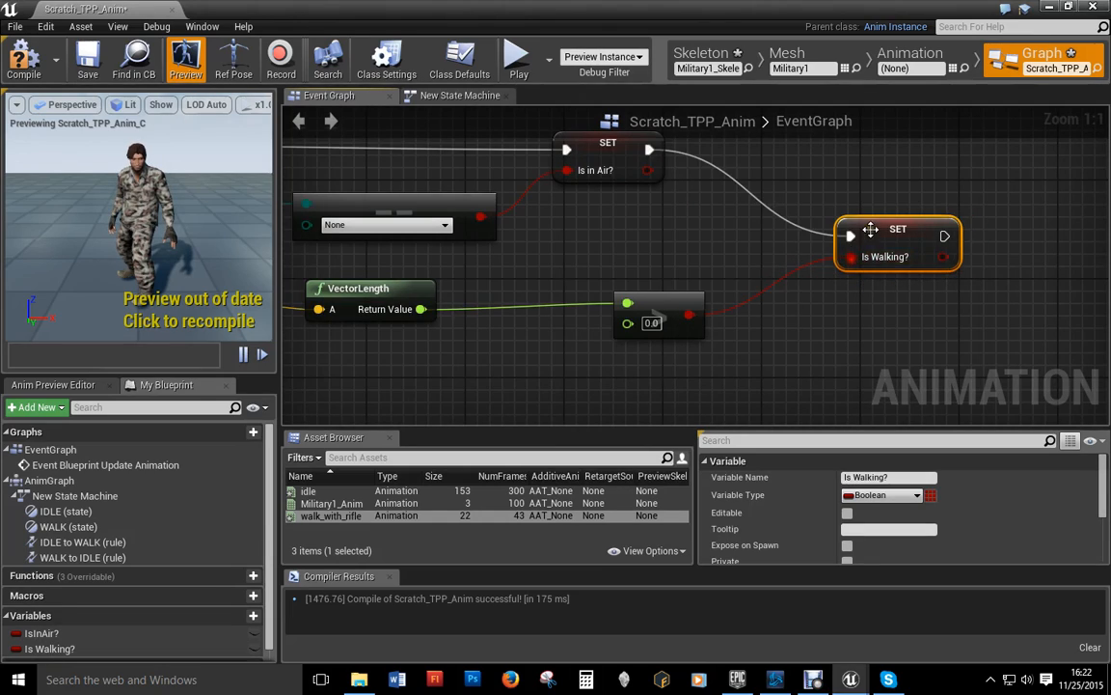
{"action": "left_click", "coordinate": [24, 60]}
{"action": "left_click", "coordinate": [86, 66]}
Step: Set the Equal node to Falling, recompile, save and close Scratch_TPP_Anim
{"action": "scroll", "coordinate": [458, 293], "scroll_direction": "down", "scroll_amount": 1}
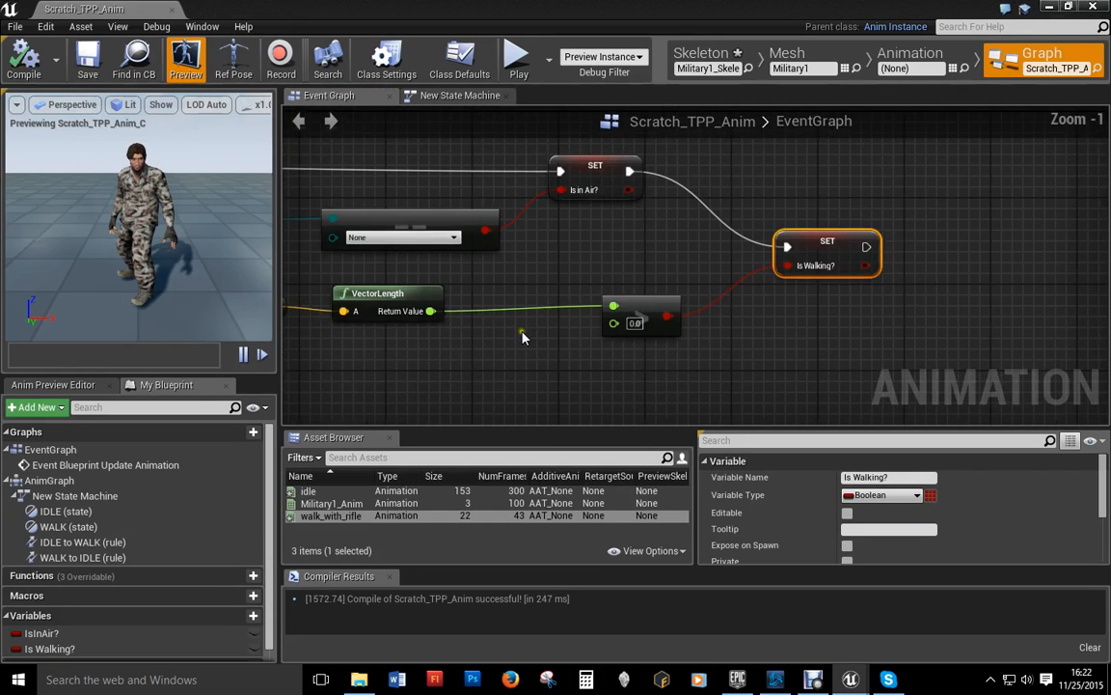
{"action": "scroll", "coordinate": [425, 281], "scroll_direction": "up", "scroll_amount": 1}
{"action": "right_click_drag", "start_coordinate": [425, 281], "coordinate": [757, 335]}
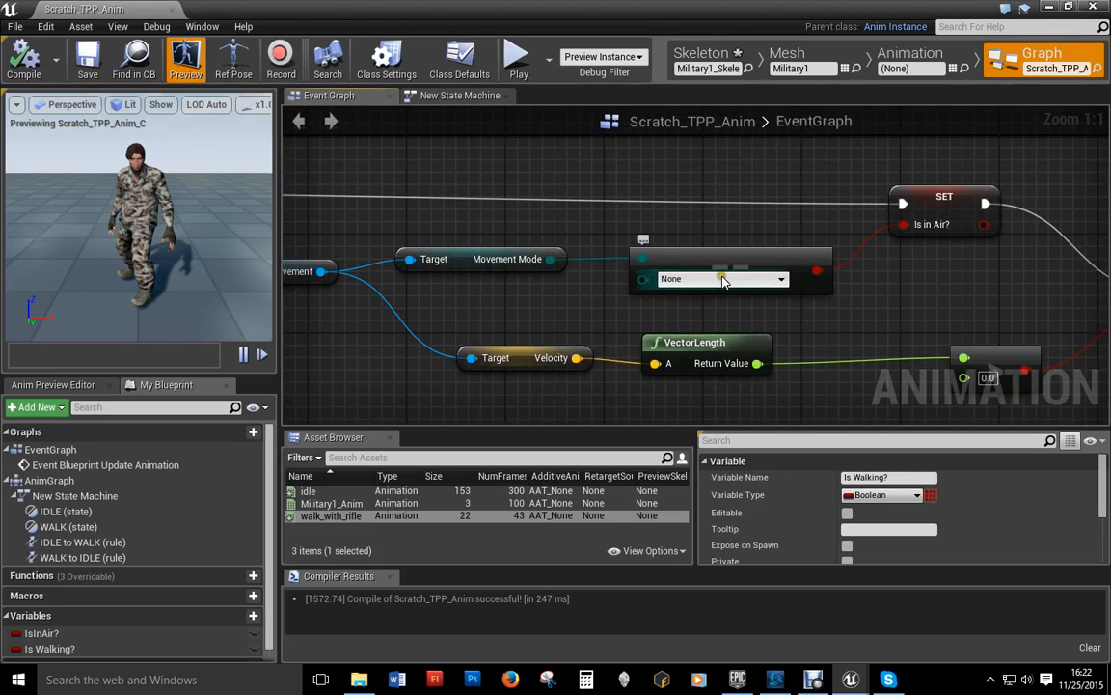
{"action": "left_click", "coordinate": [738, 279]}
{"action": "left_click", "coordinate": [687, 319]}
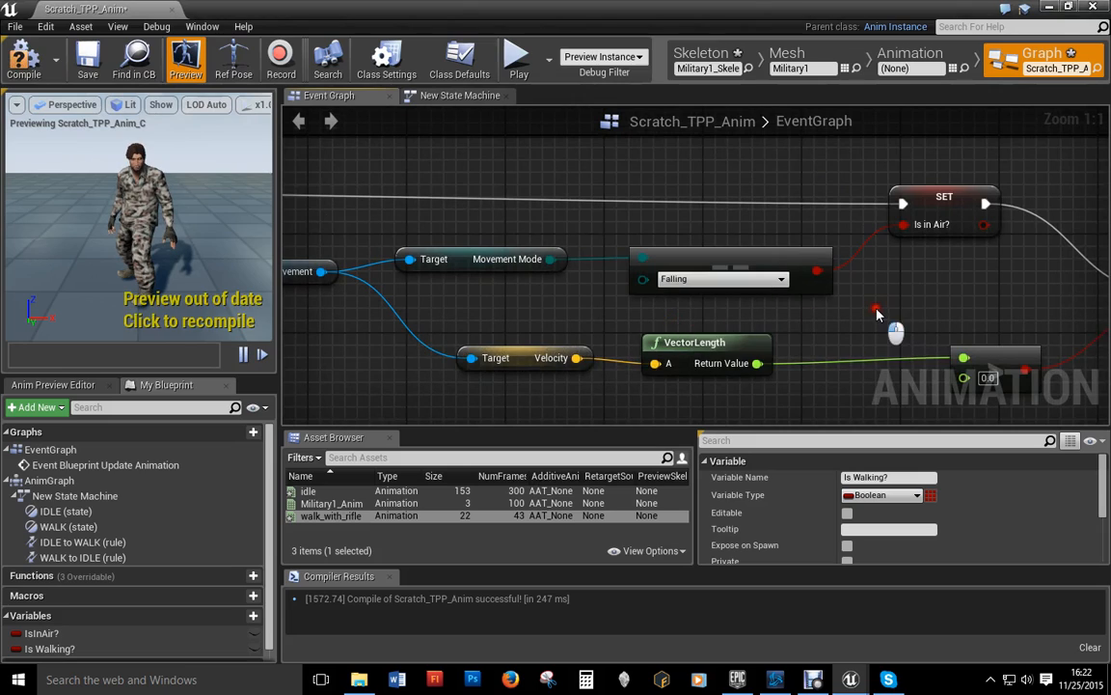
{"action": "scroll", "coordinate": [781, 284], "scroll_direction": "down", "scroll_amount": 2}
{"action": "left_click", "coordinate": [24, 57]}
{"action": "left_click", "coordinate": [87, 58]}
{"action": "left_click", "coordinate": [173, 10]}
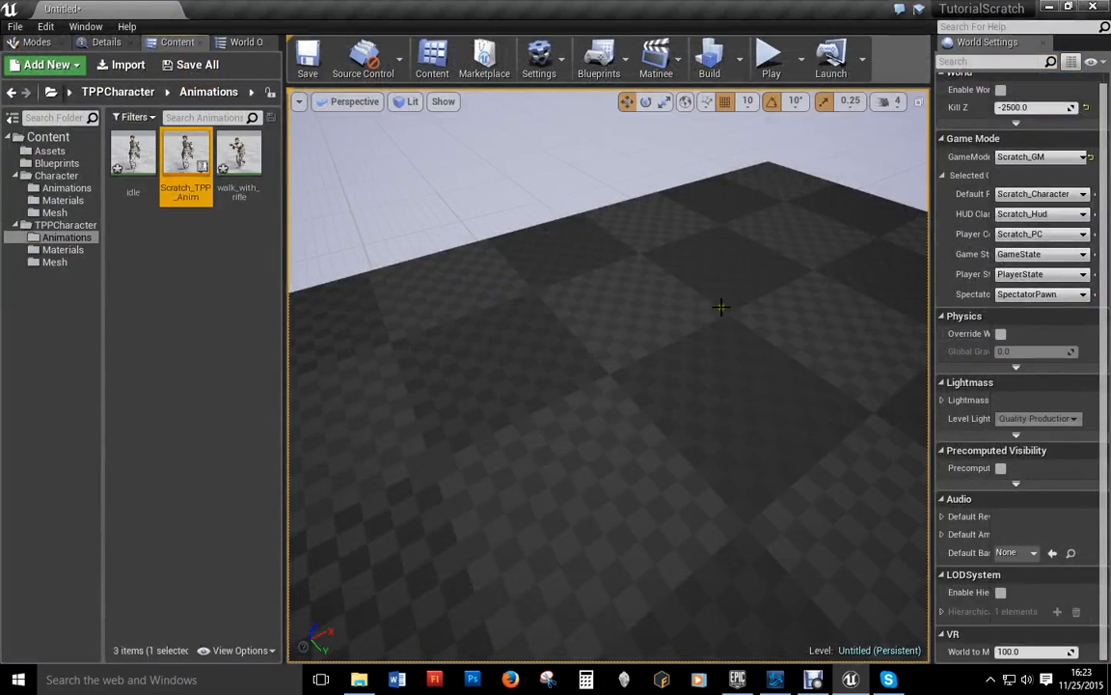
Step: Open Scratch_TPP_Character from the Blueprints folder showing its Viewport and Components panel
{"action": "left_click", "coordinate": [54, 261]}
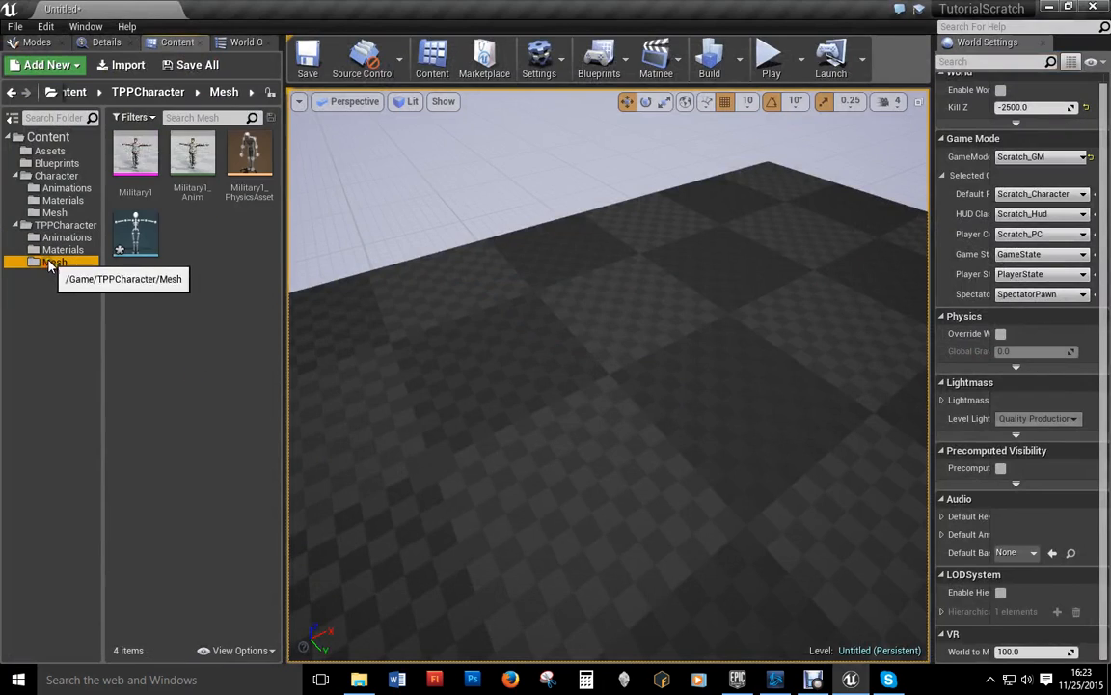
{"action": "left_click", "coordinate": [53, 163]}
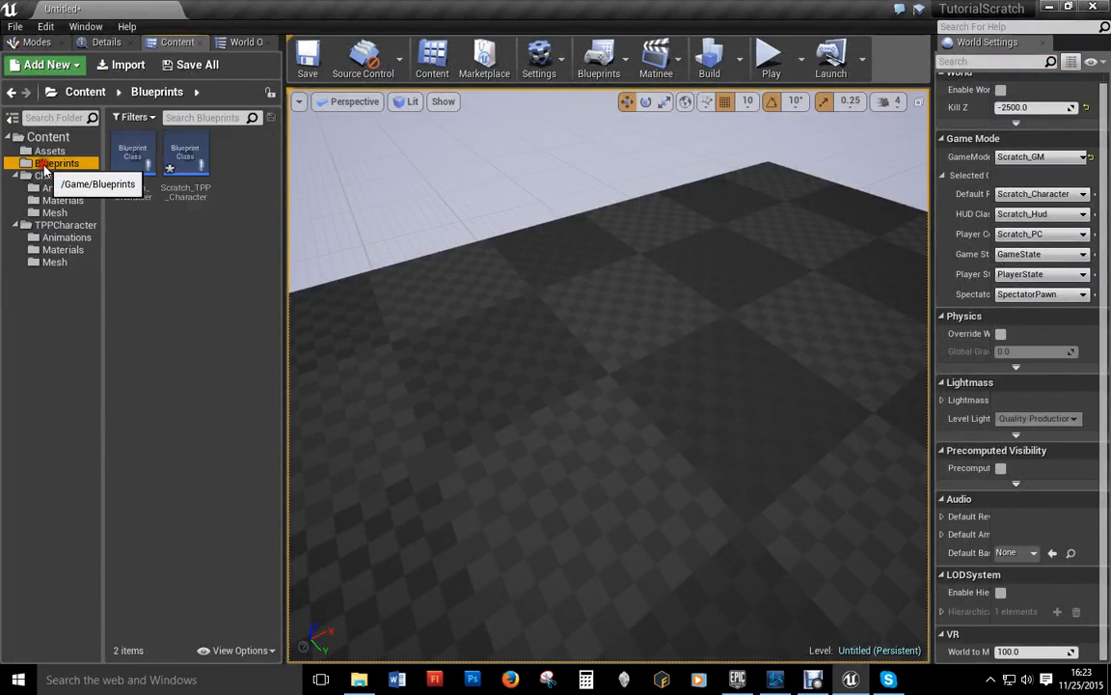
{"action": "double_click", "coordinate": [188, 155]}
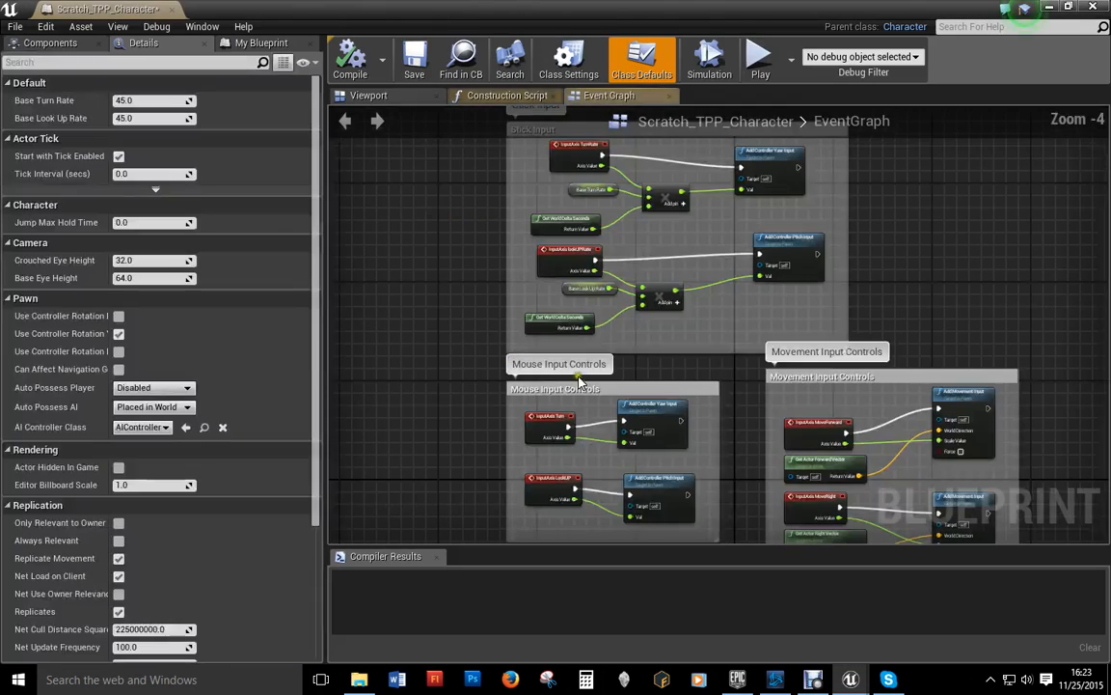
{"action": "left_click", "coordinate": [379, 94]}
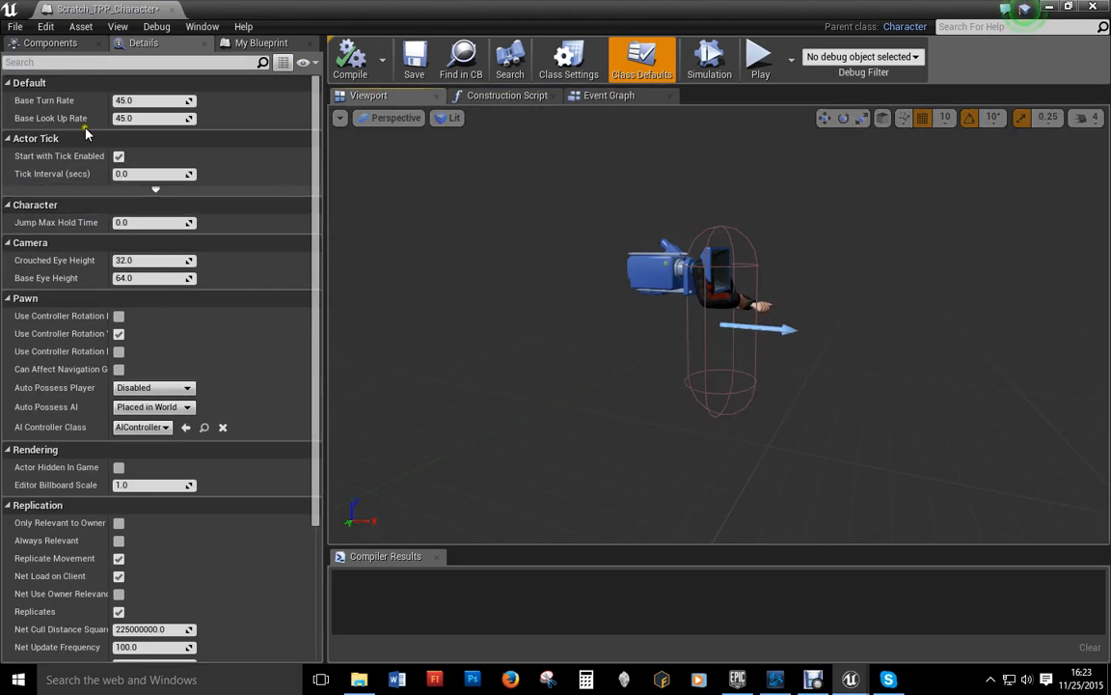
{"action": "left_click", "coordinate": [50, 42]}
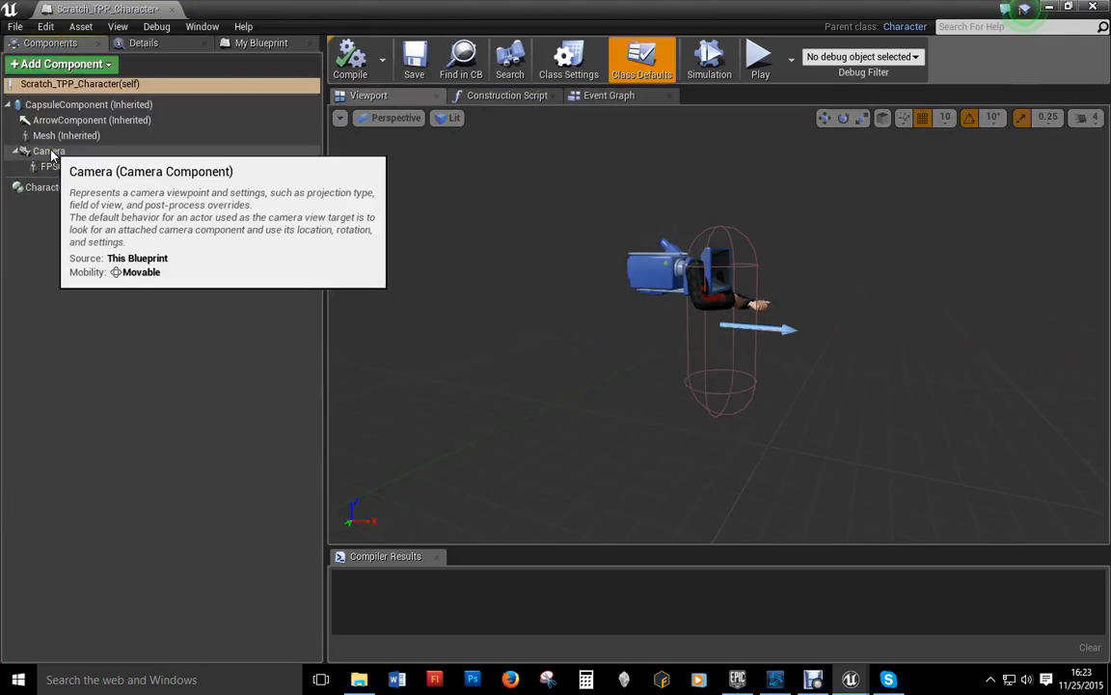
Step: In the Left view, raise the Camera, move it behind the character and tilt it 10 degrees
{"action": "left_click", "coordinate": [48, 151]}
{"action": "left_click", "coordinate": [391, 120]}
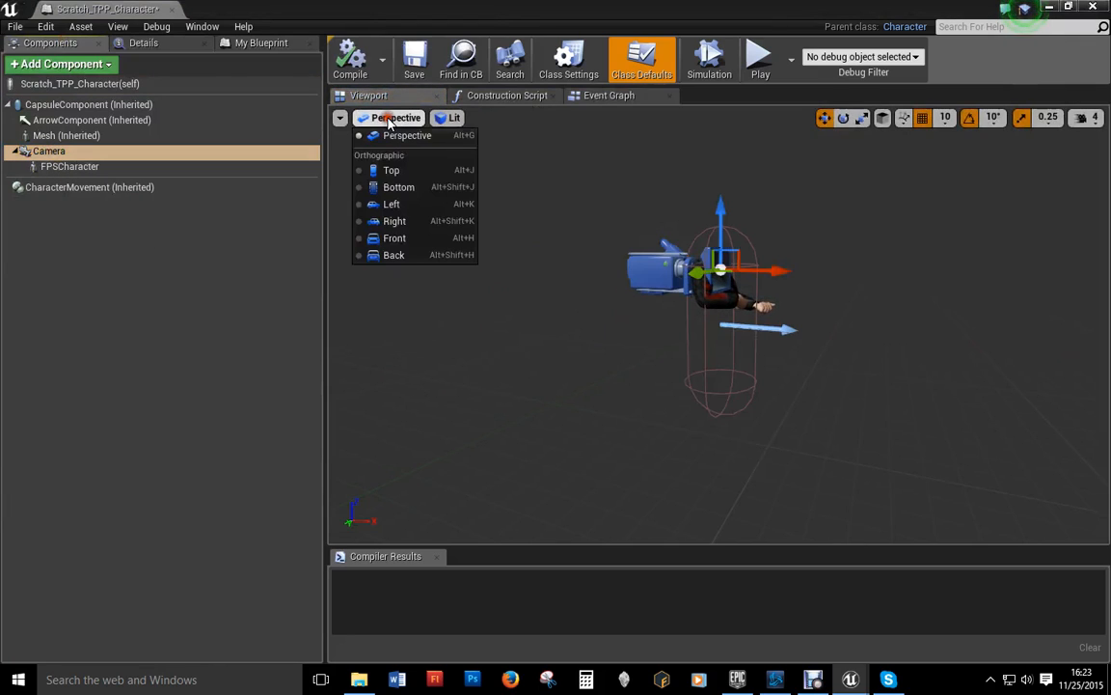
{"action": "left_click", "coordinate": [392, 204]}
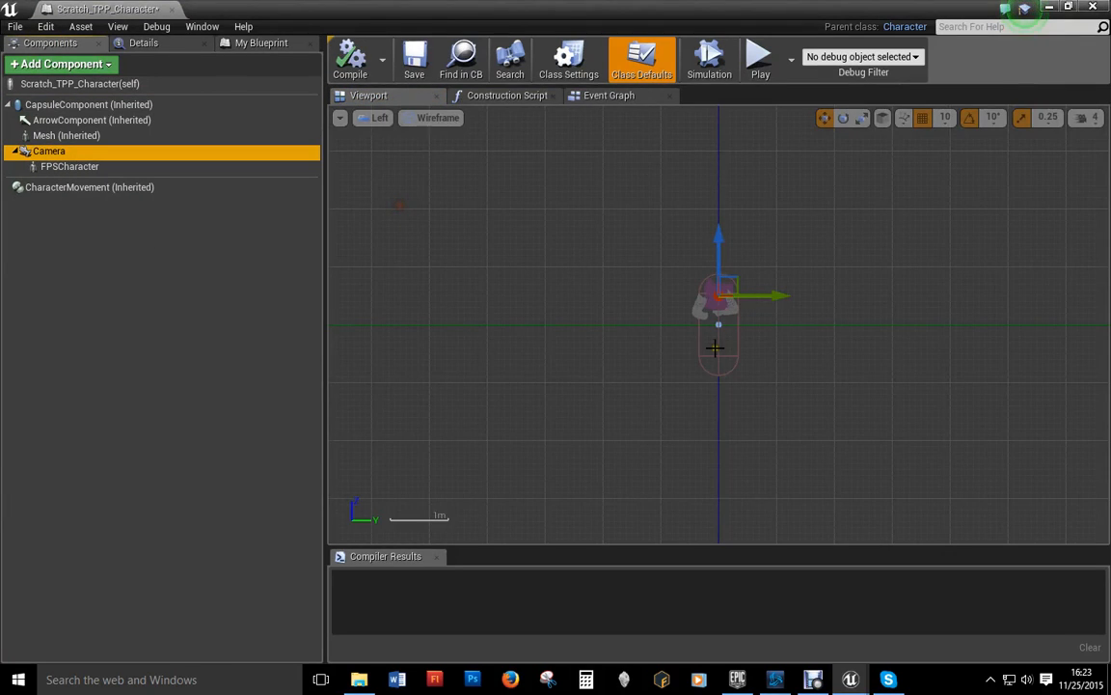
{"action": "left_click_drag", "start_coordinate": [715, 249], "coordinate": [729, 163]}
{"action": "left_click_drag", "start_coordinate": [778, 204], "coordinate": [740, 202]}
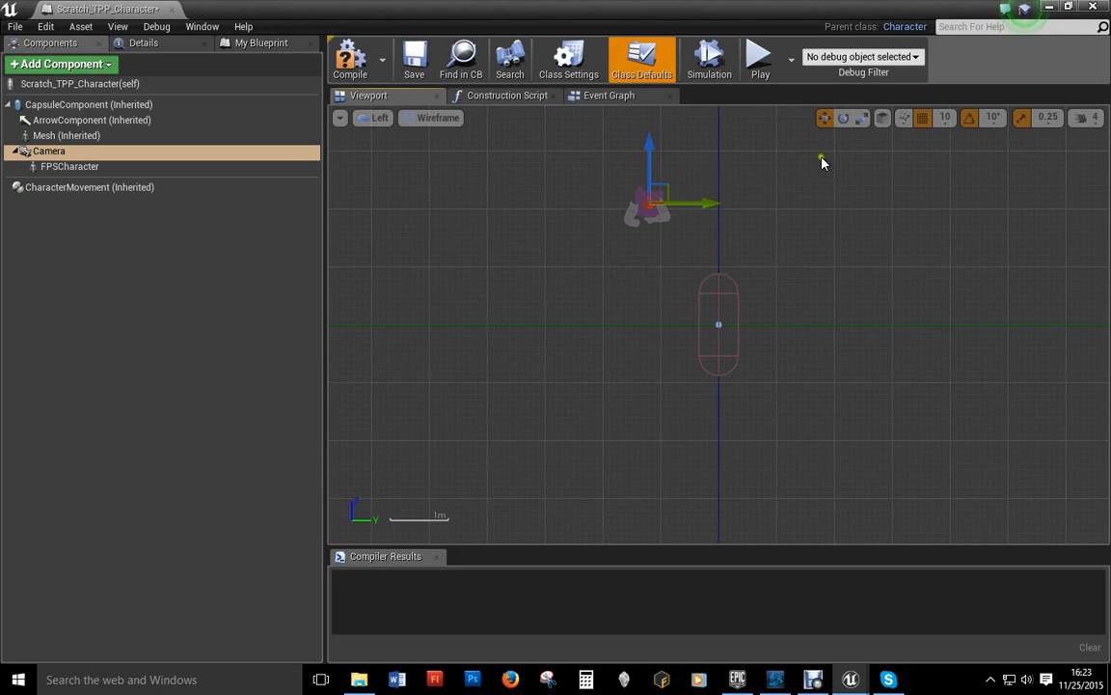
{"action": "left_click", "coordinate": [843, 117]}
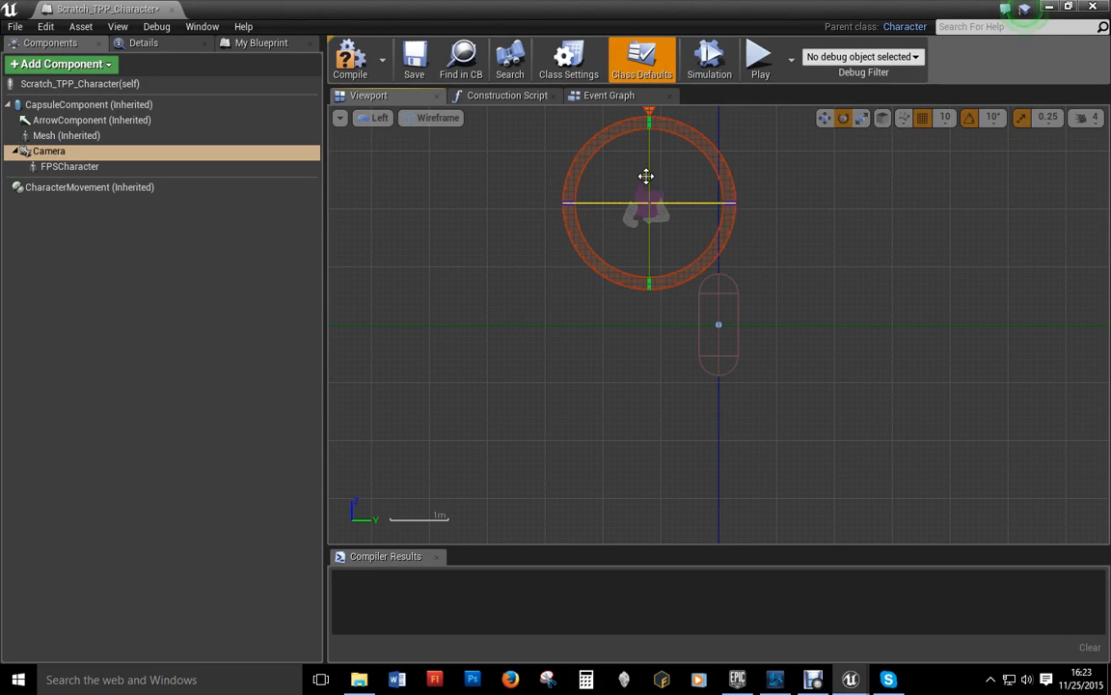
{"action": "left_click_drag", "start_coordinate": [646, 173], "coordinate": [656, 174]}
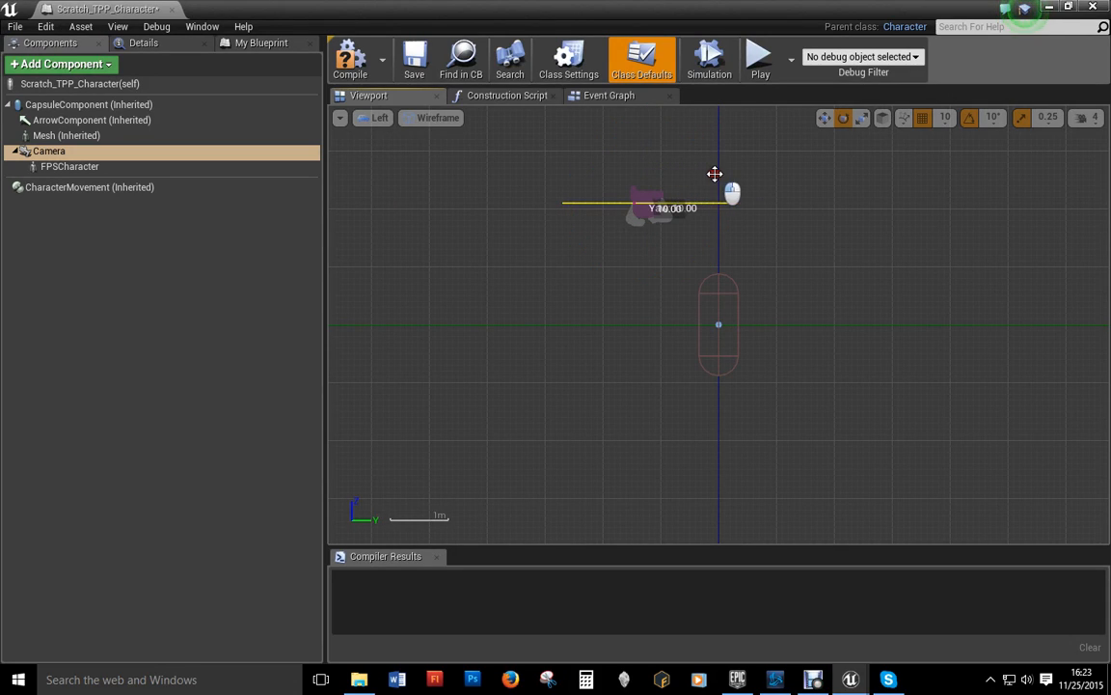
Step: In the Top view, shift the Camera sideways and turn it 20 degrees toward the character
{"action": "left_click", "coordinate": [372, 117]}
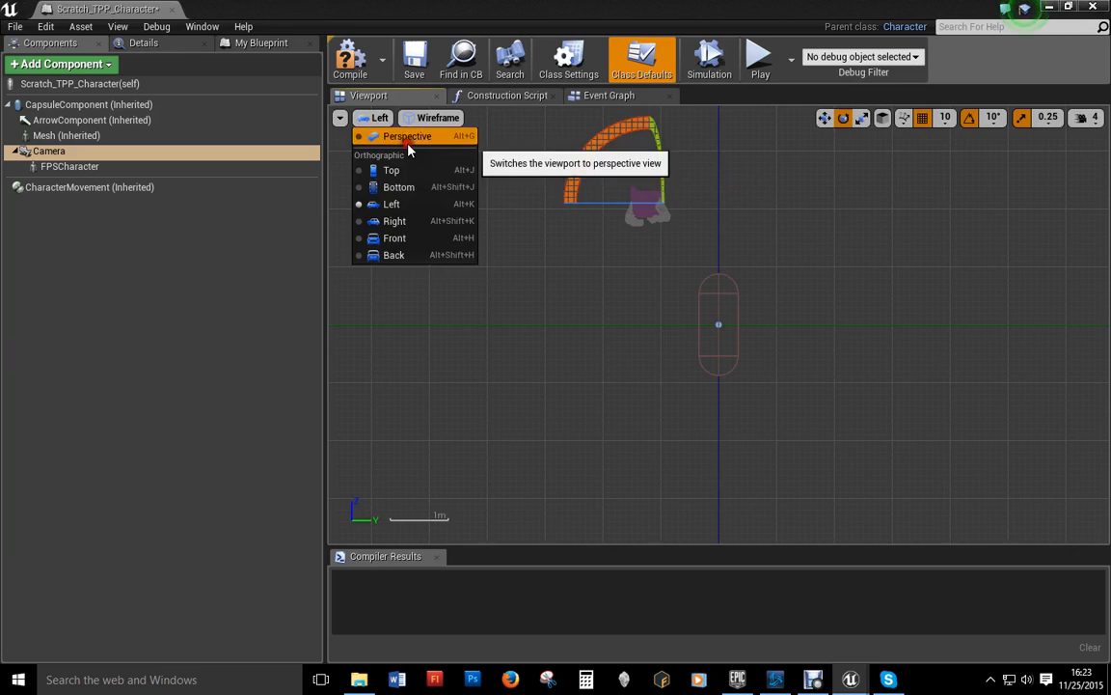
{"action": "left_click", "coordinate": [405, 137]}
{"action": "key", "text": "f"}
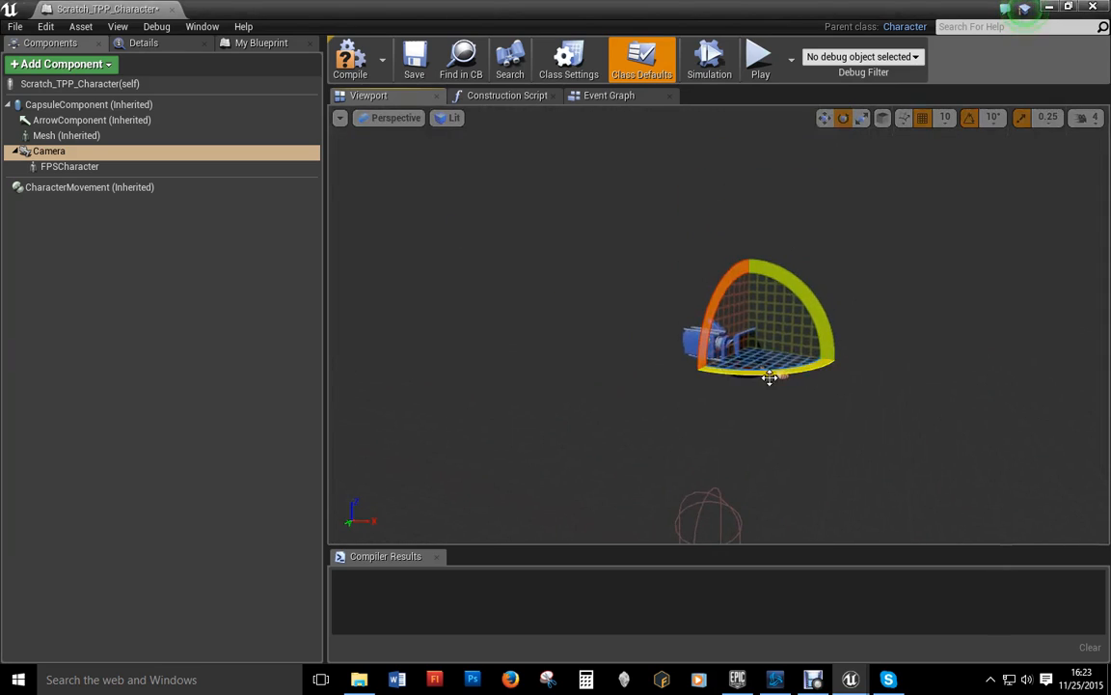
{"action": "middle_click_drag", "start_coordinate": [761, 462], "coordinate": [632, 401]}
{"action": "left_click", "coordinate": [390, 117]}
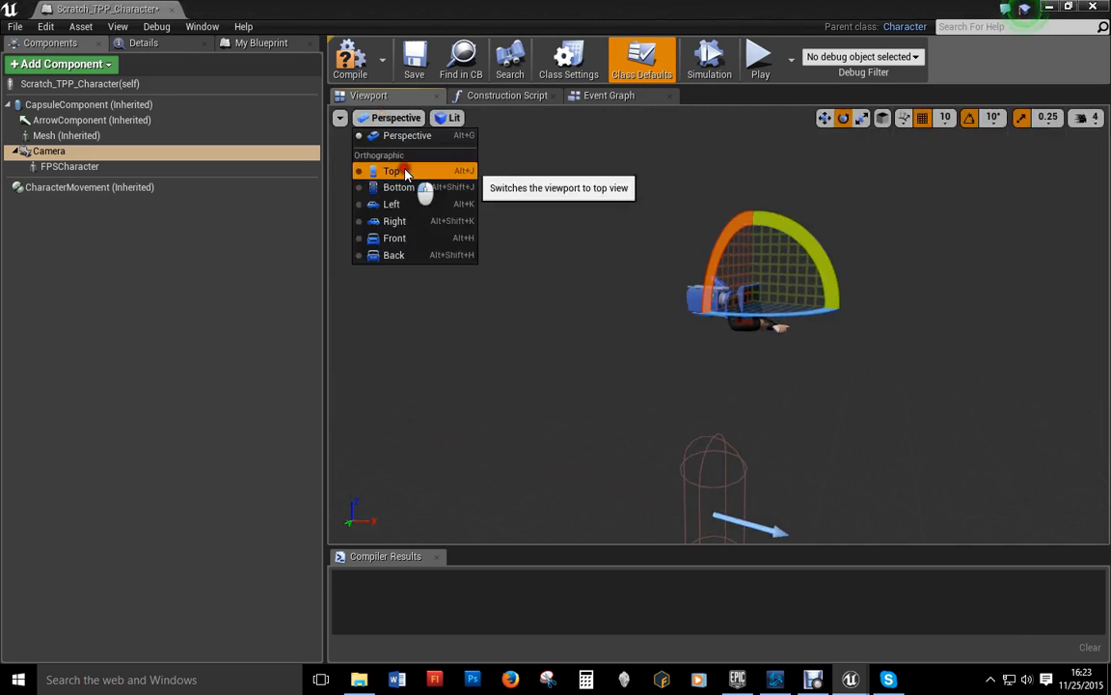
{"action": "left_click", "coordinate": [405, 169]}
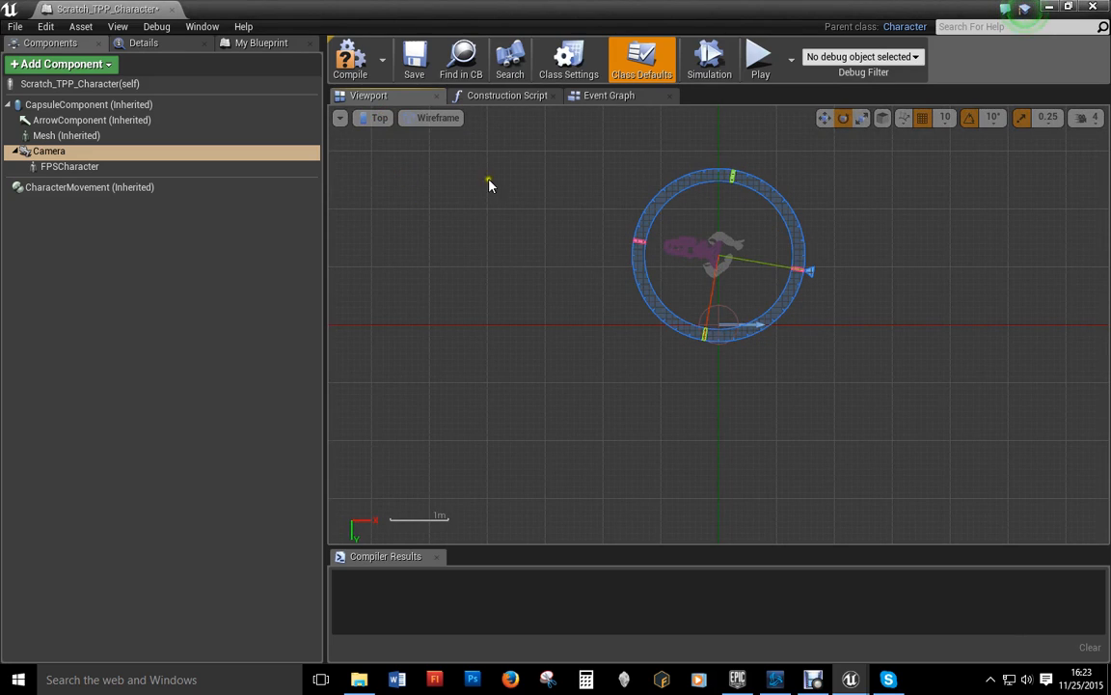
{"action": "left_click", "coordinate": [823, 117]}
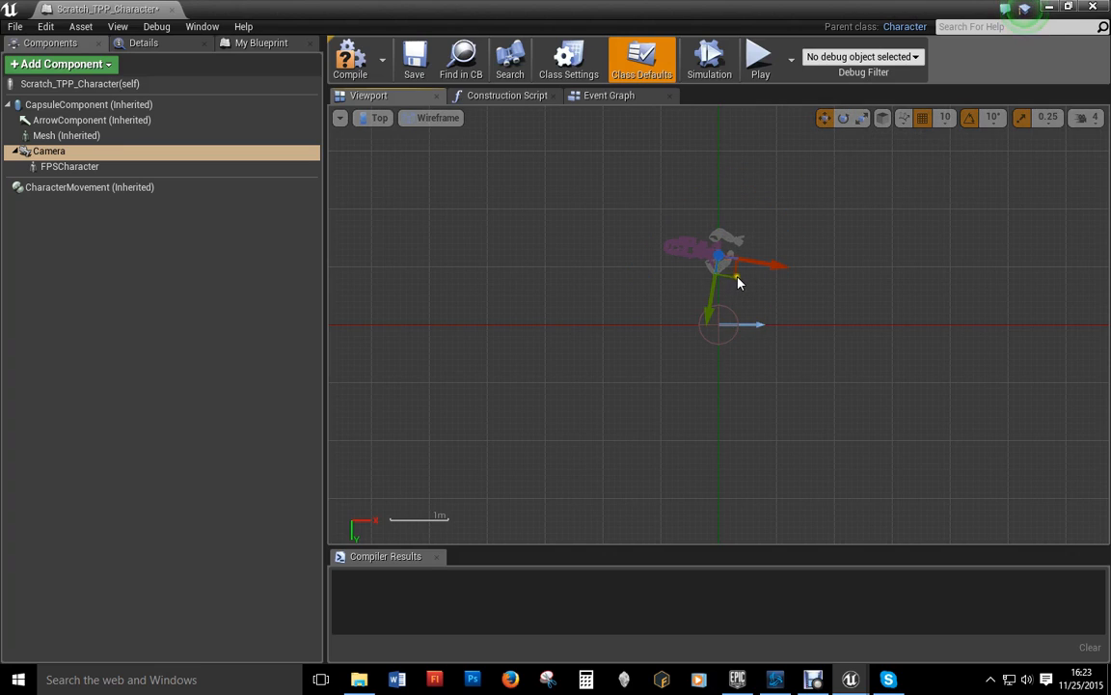
{"action": "left_click_drag", "start_coordinate": [733, 268], "coordinate": [682, 276]}
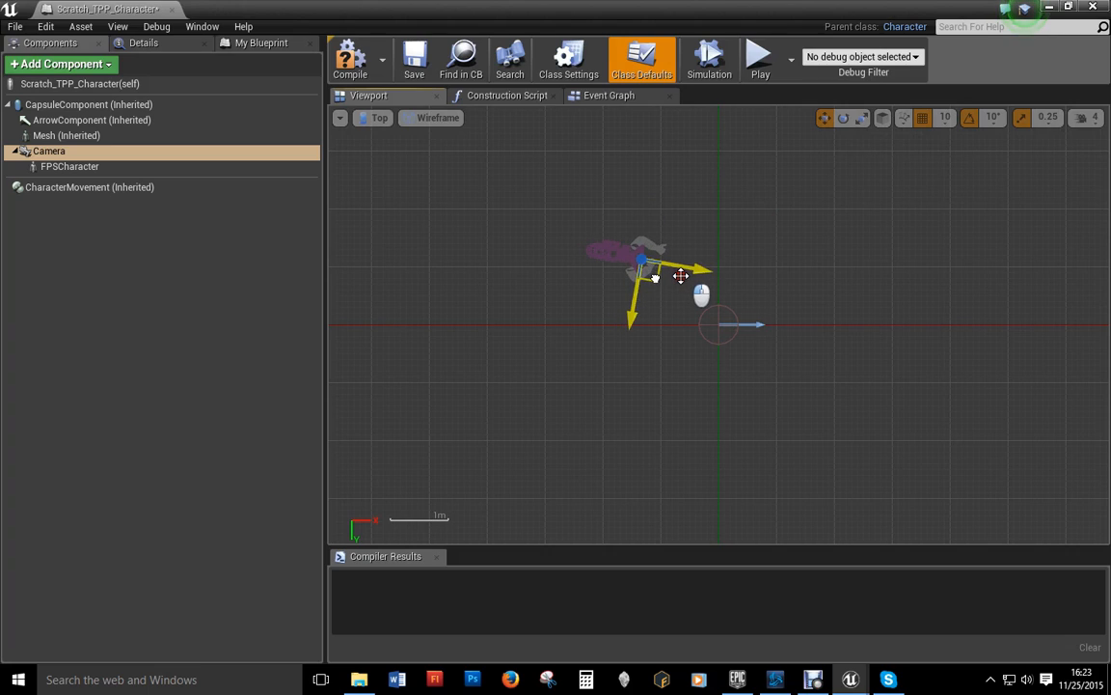
{"action": "left_click", "coordinate": [843, 118]}
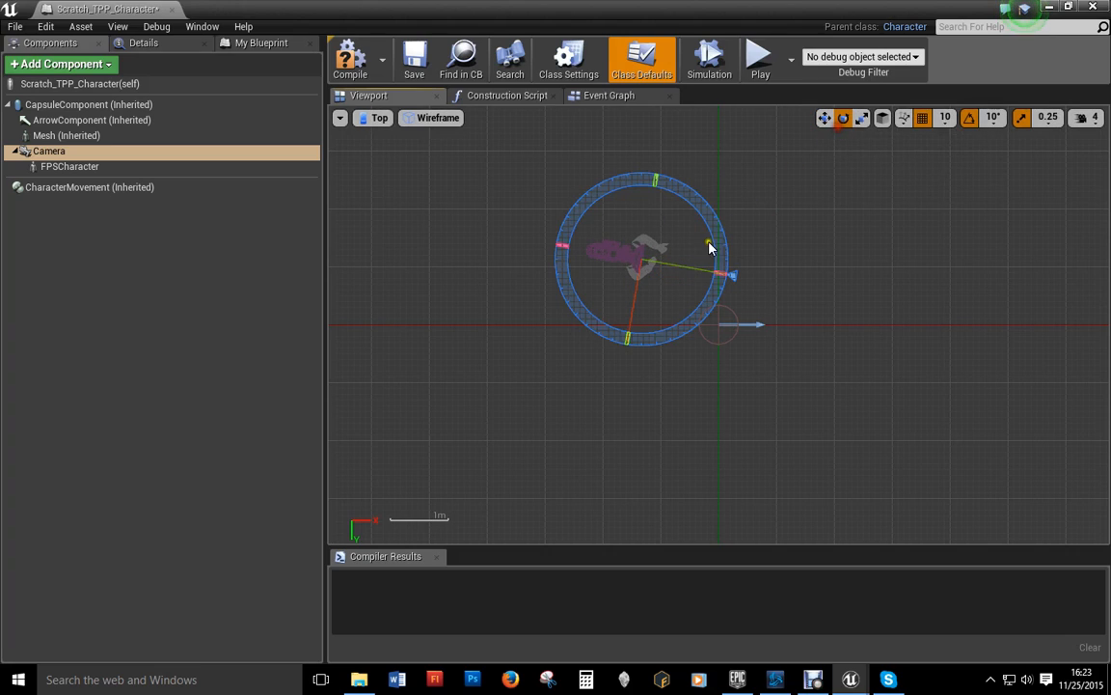
{"action": "mouse_move", "coordinate": [712, 231]}
{"action": "left_mouse_down"}
{"action": "mouse_move", "coordinate": [807, 226]}
{"action": "mouse_move", "coordinate": [719, 240]}
{"action": "mouse_move", "coordinate": [710, 214]}
{"action": "left_mouse_up"}
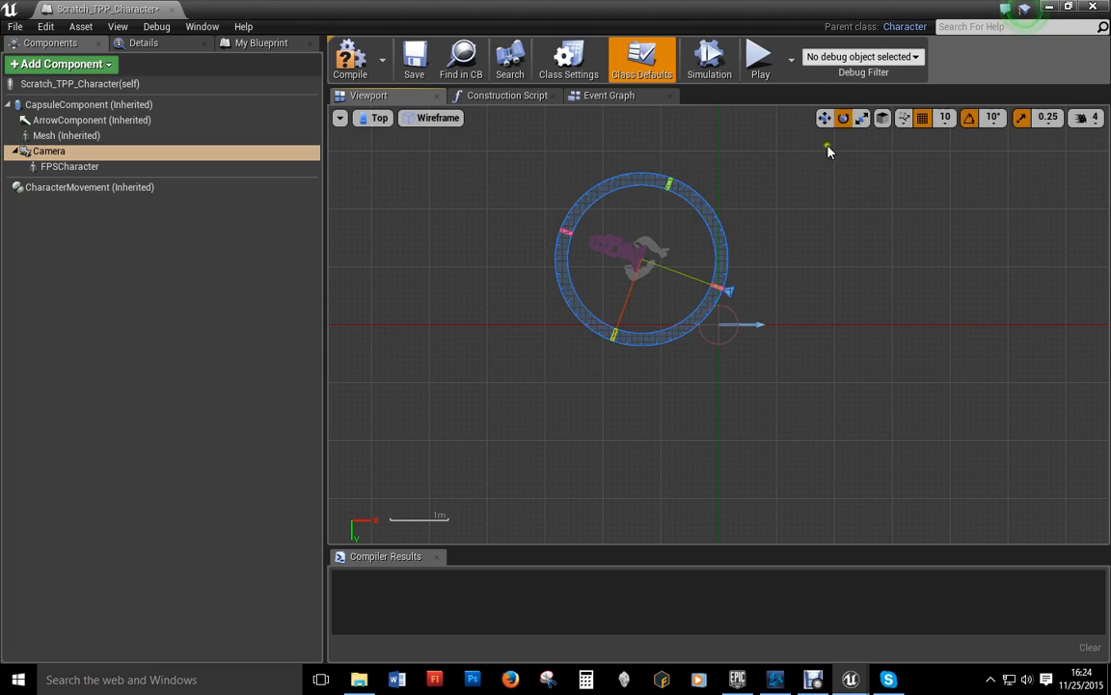
{"action": "left_click", "coordinate": [825, 118]}
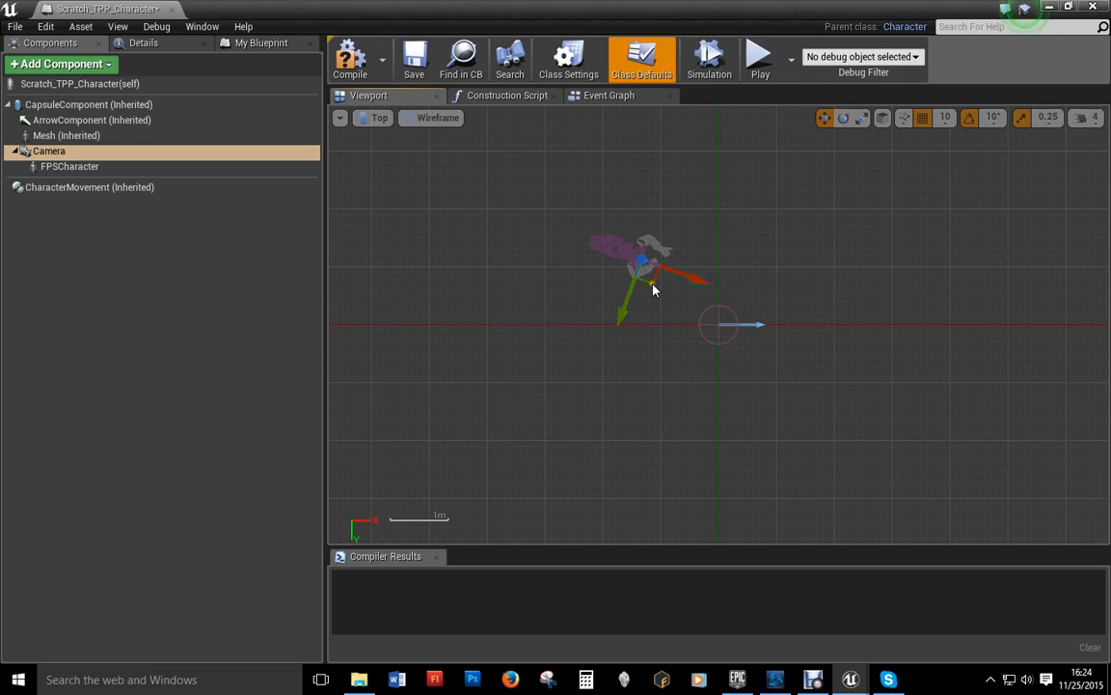
{"action": "left_click_drag", "start_coordinate": [652, 289], "coordinate": [651, 299]}
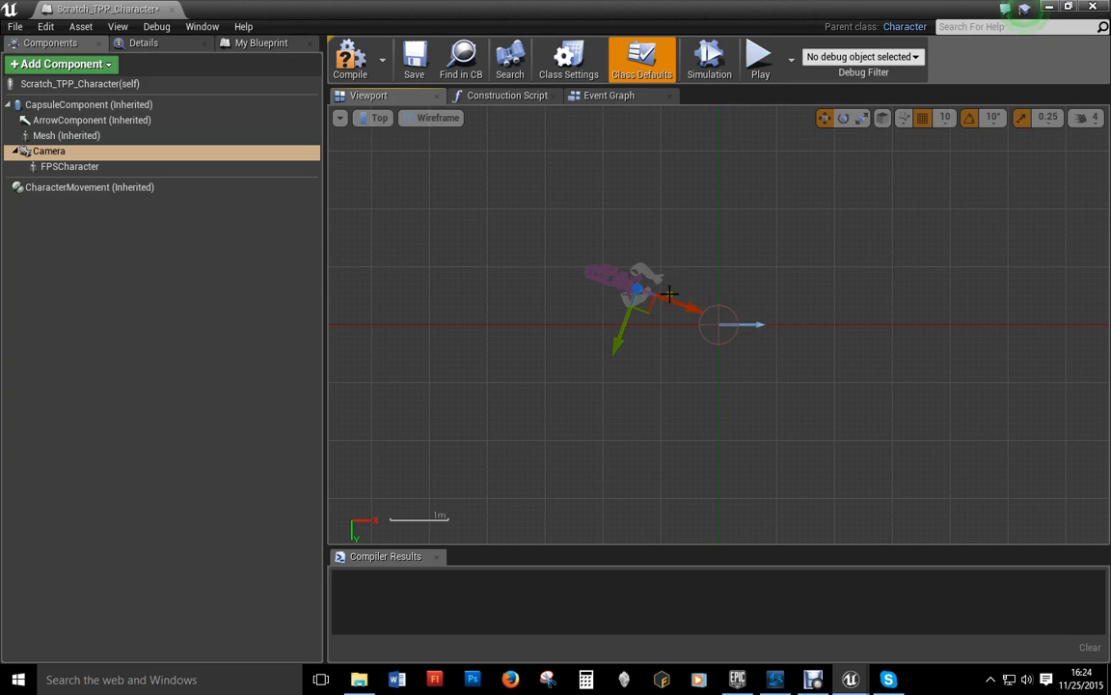
{"action": "left_click", "coordinate": [60, 166]}
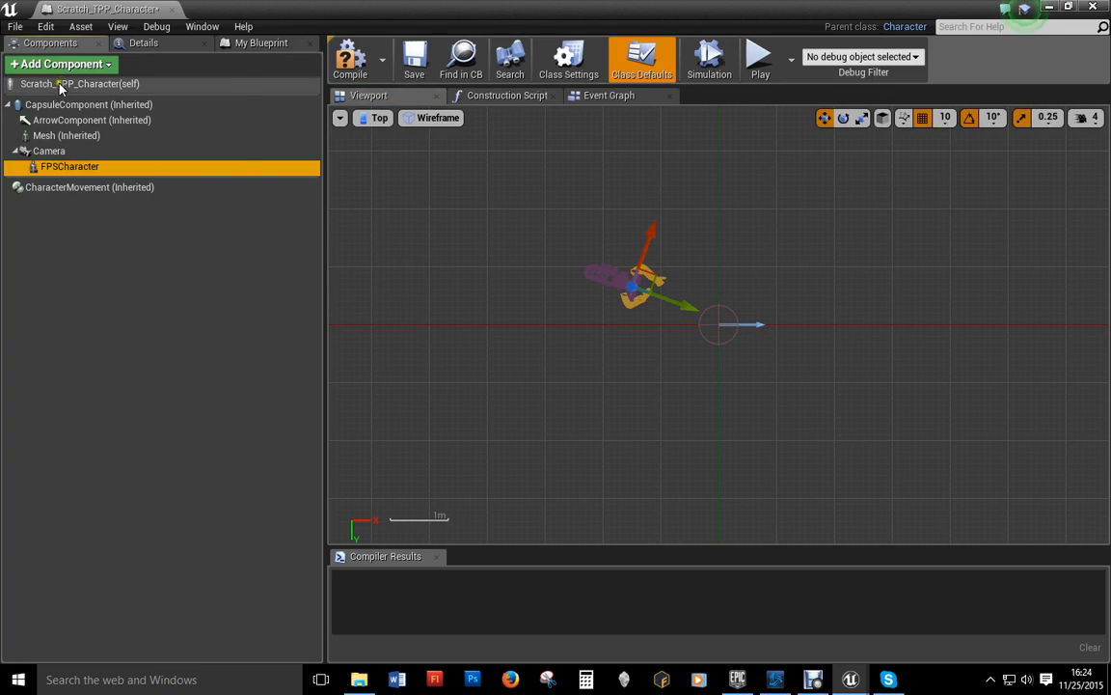
Step: Give FPSCharacter the Military1 skeletal mesh, placed on the capsule and facing forward
{"action": "left_click", "coordinate": [150, 43]}
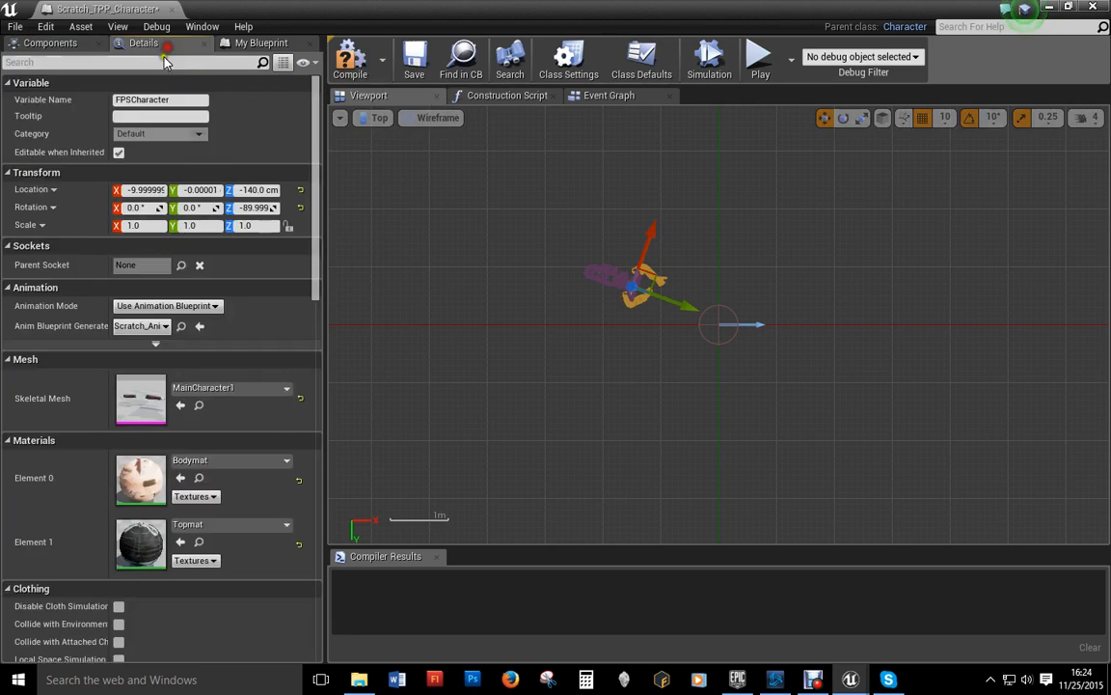
{"action": "left_click", "coordinate": [273, 389]}
{"action": "left_click", "coordinate": [237, 203]}
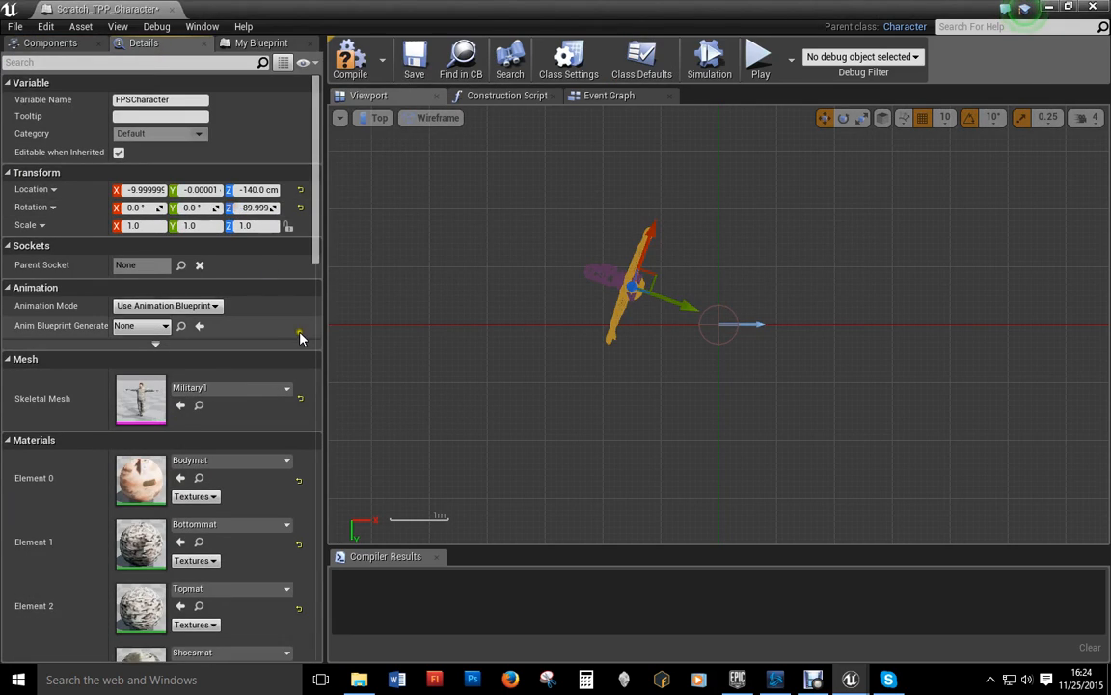
{"action": "left_click_drag", "start_coordinate": [666, 292], "coordinate": [707, 300]}
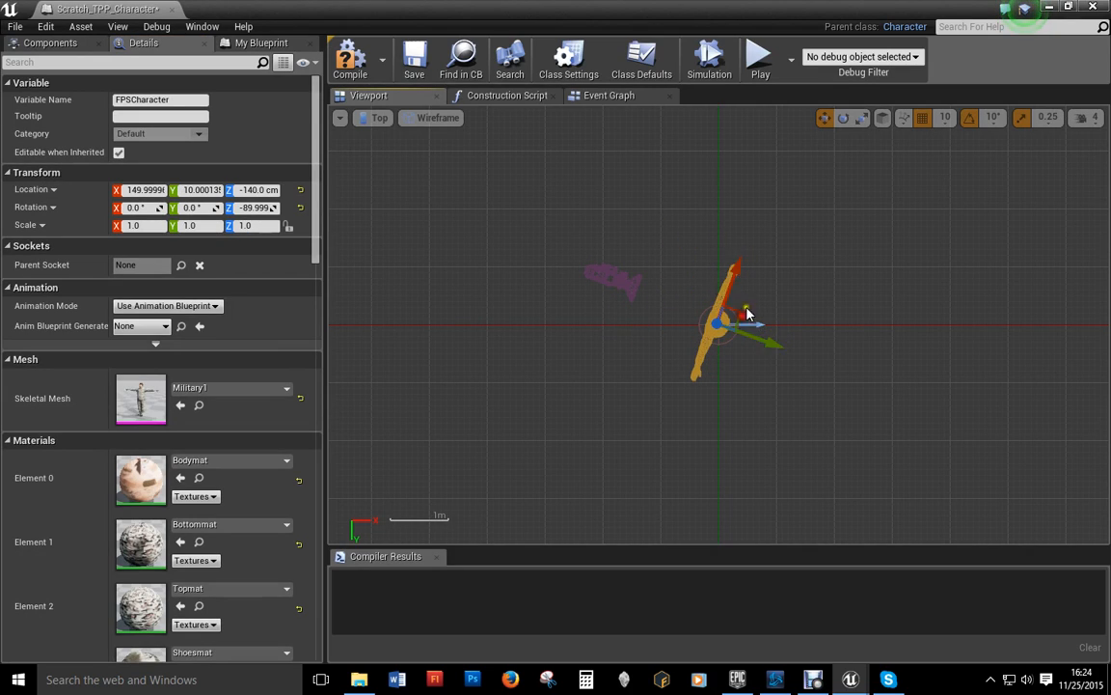
{"action": "left_click", "coordinate": [843, 118]}
{"action": "mouse_move", "coordinate": [781, 281]}
{"action": "left_mouse_down"}
{"action": "mouse_move", "coordinate": [650, 246]}
{"action": "mouse_move", "coordinate": [780, 277]}
{"action": "left_mouse_up"}
Step: In the Left view, lower the mesh to the capsule's bottom, then compile and save
{"action": "left_click", "coordinate": [376, 118]}
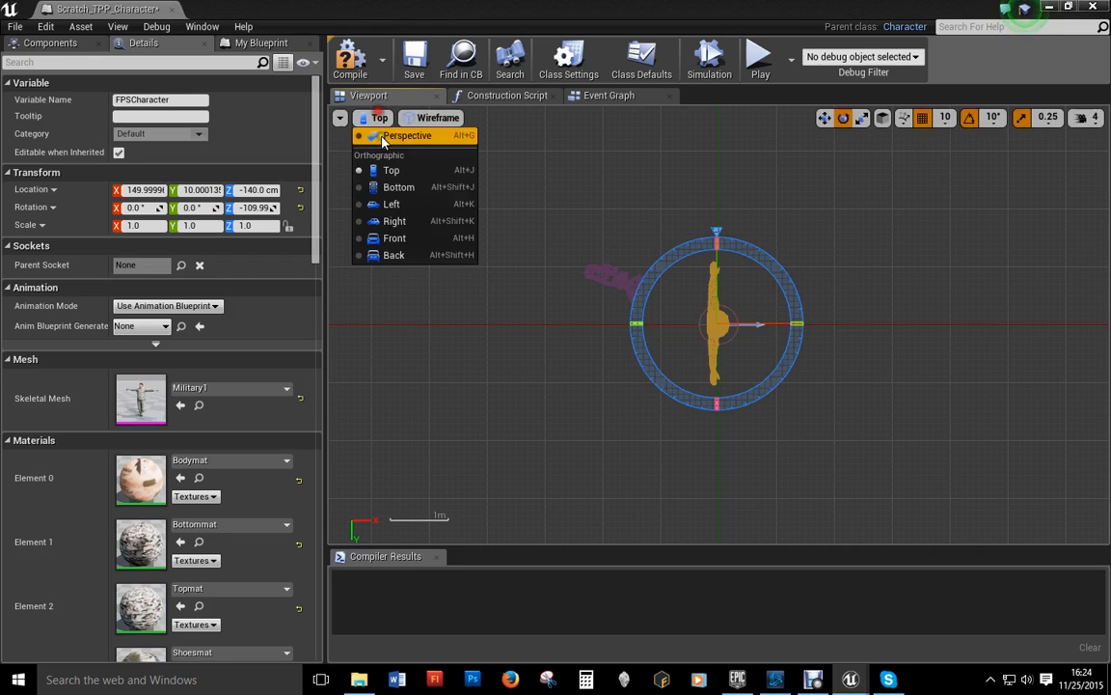
{"action": "left_click", "coordinate": [395, 203]}
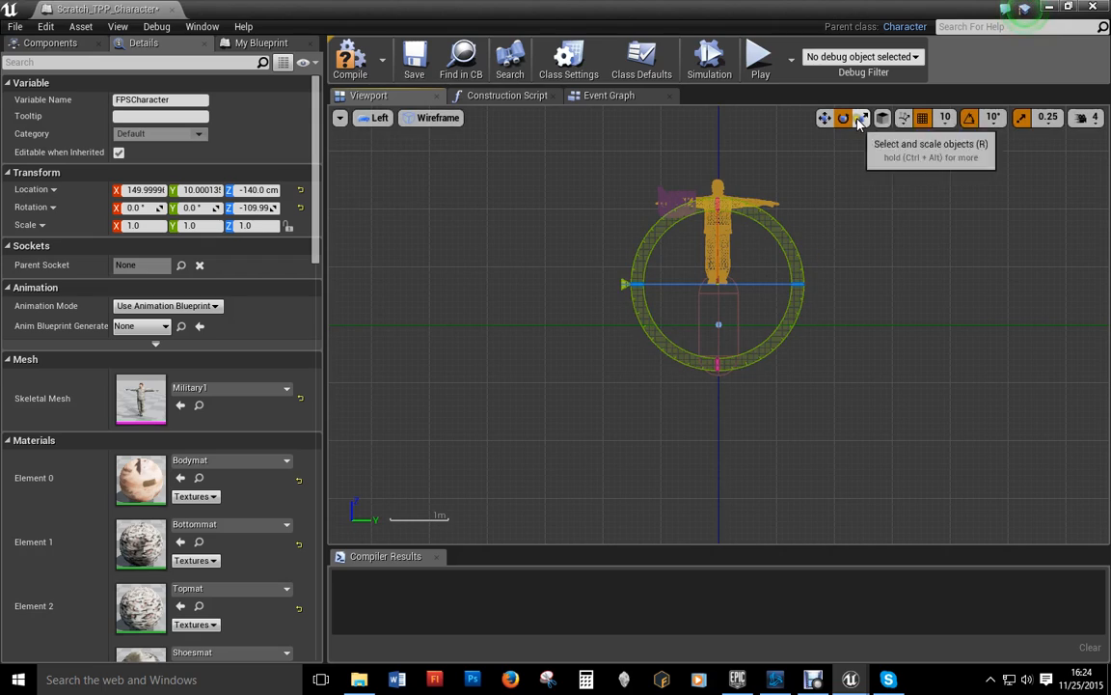
{"action": "left_click", "coordinate": [823, 118]}
{"action": "left_click_drag", "start_coordinate": [709, 282], "coordinate": [717, 378]}
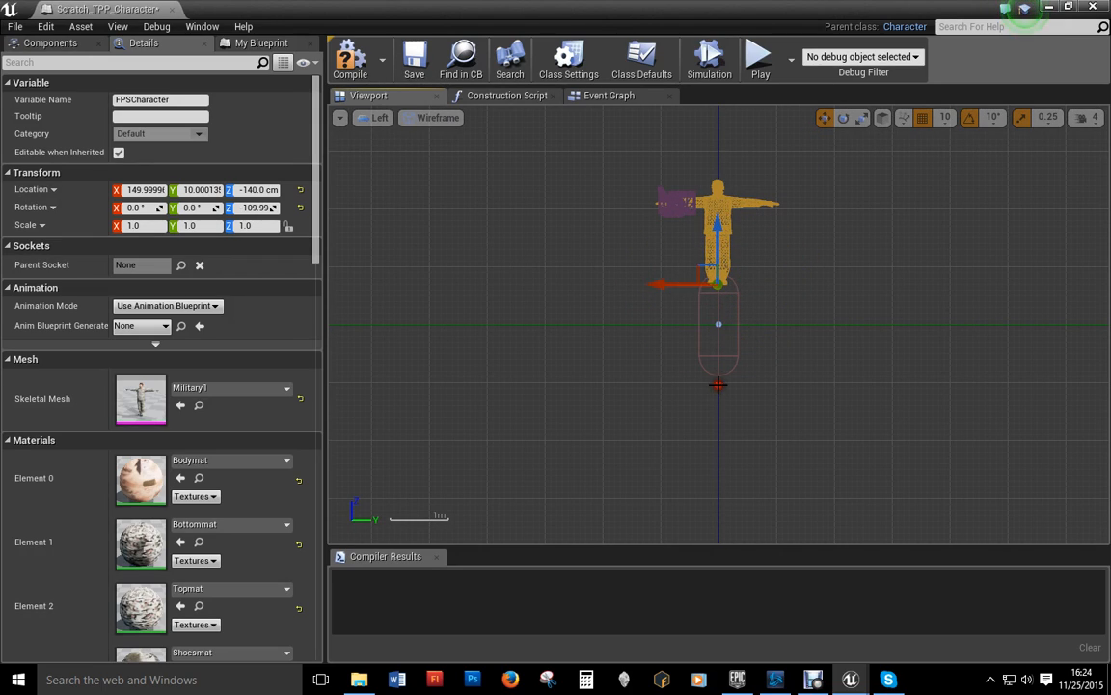
{"action": "scroll", "coordinate": [725, 345], "scroll_direction": "up", "scroll_amount": 2}
{"action": "left_click_drag", "start_coordinate": [714, 215], "coordinate": [724, 294]}
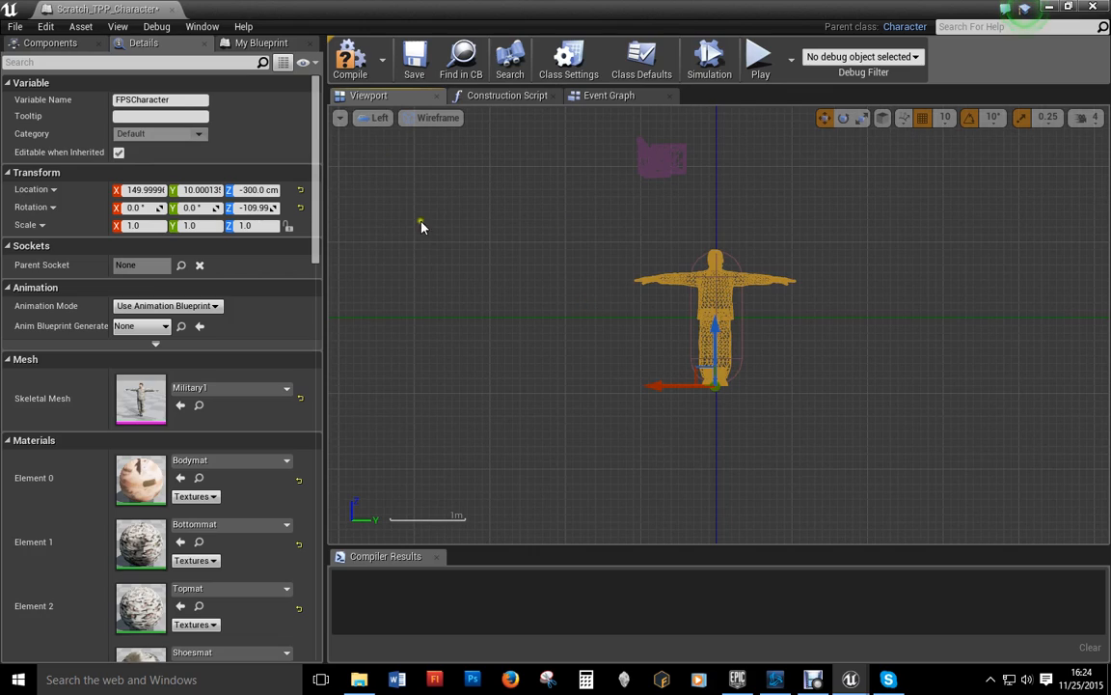
{"action": "left_click", "coordinate": [353, 64]}
{"action": "left_click", "coordinate": [414, 58]}
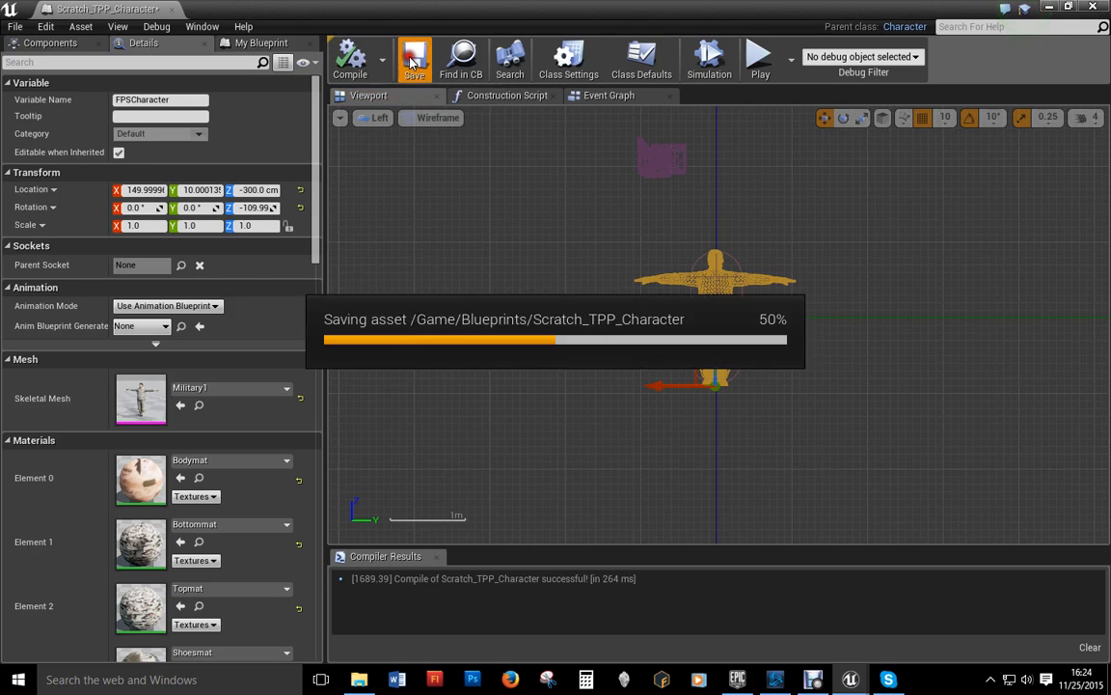
Step: Check the character from the Top, Right and Front views, then return to Perspective
{"action": "left_click", "coordinate": [379, 124]}
{"action": "left_click", "coordinate": [407, 170]}
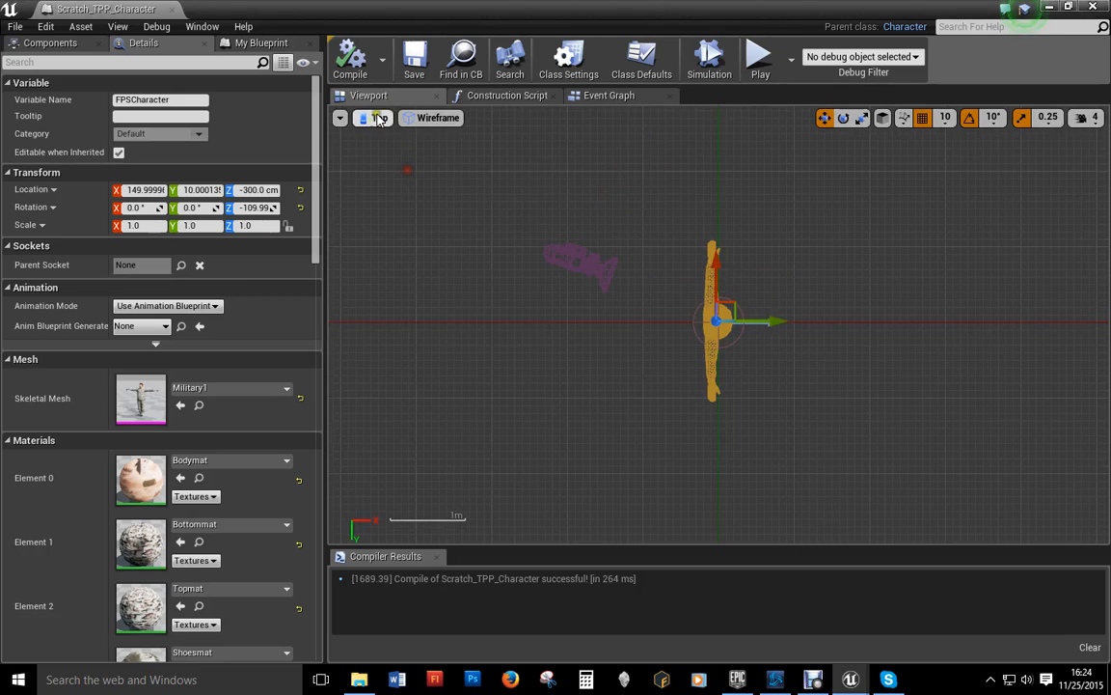
{"action": "left_click", "coordinate": [376, 120]}
{"action": "left_click", "coordinate": [386, 221]}
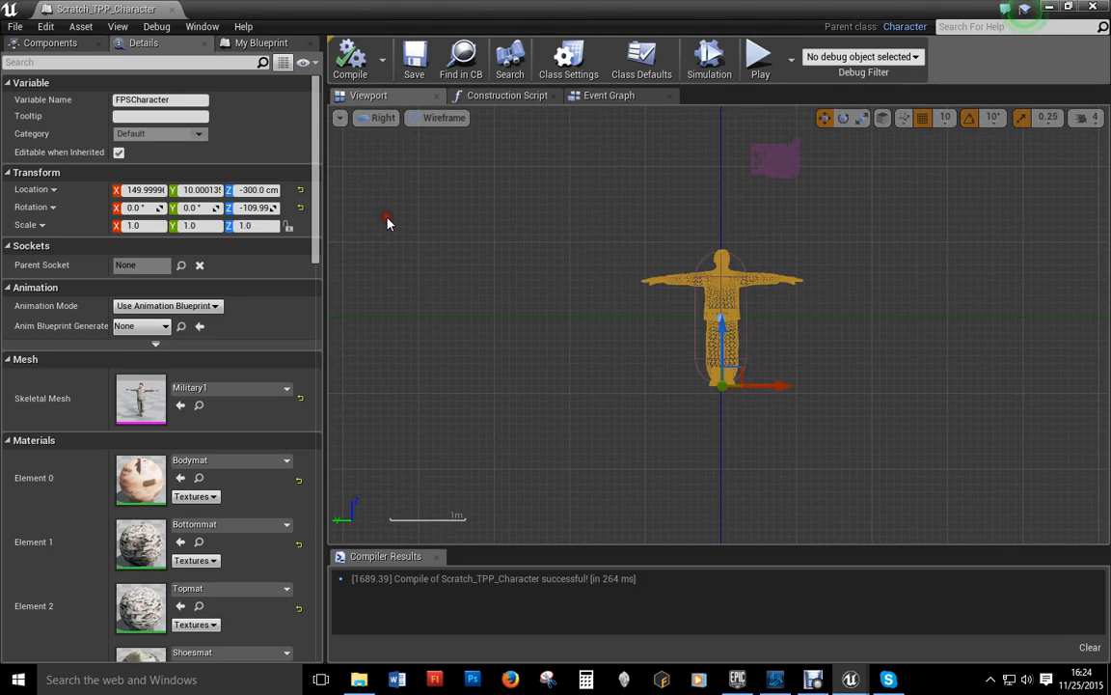
{"action": "left_click", "coordinate": [364, 120]}
{"action": "left_click", "coordinate": [391, 239]}
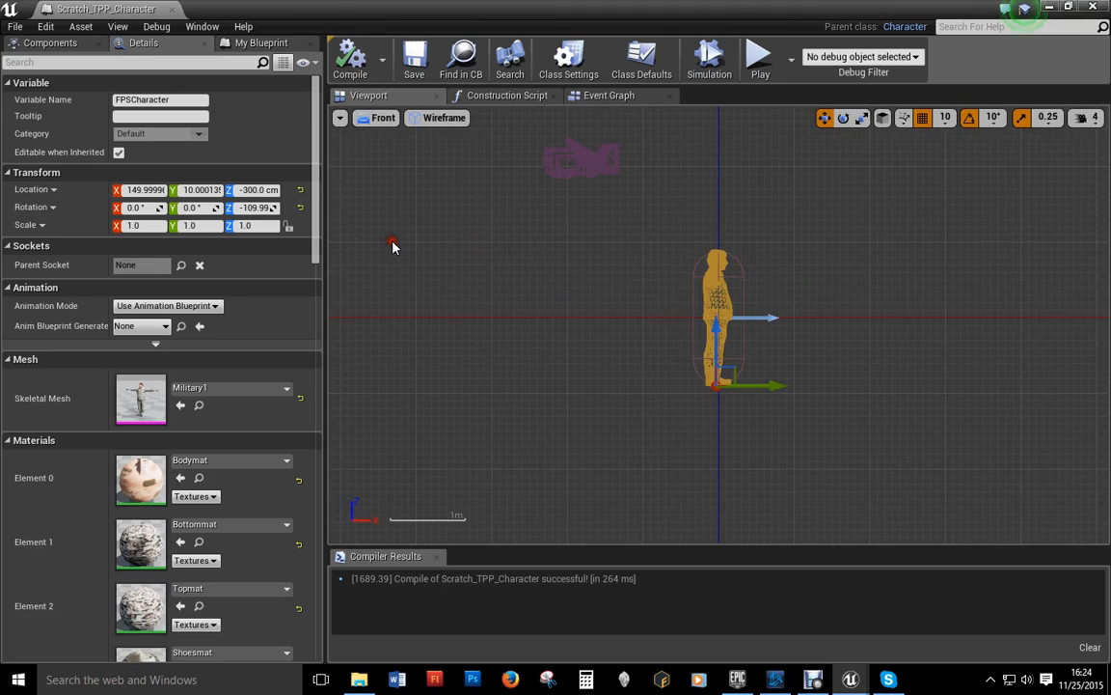
{"action": "left_click", "coordinate": [377, 118]}
{"action": "left_click", "coordinate": [405, 136]}
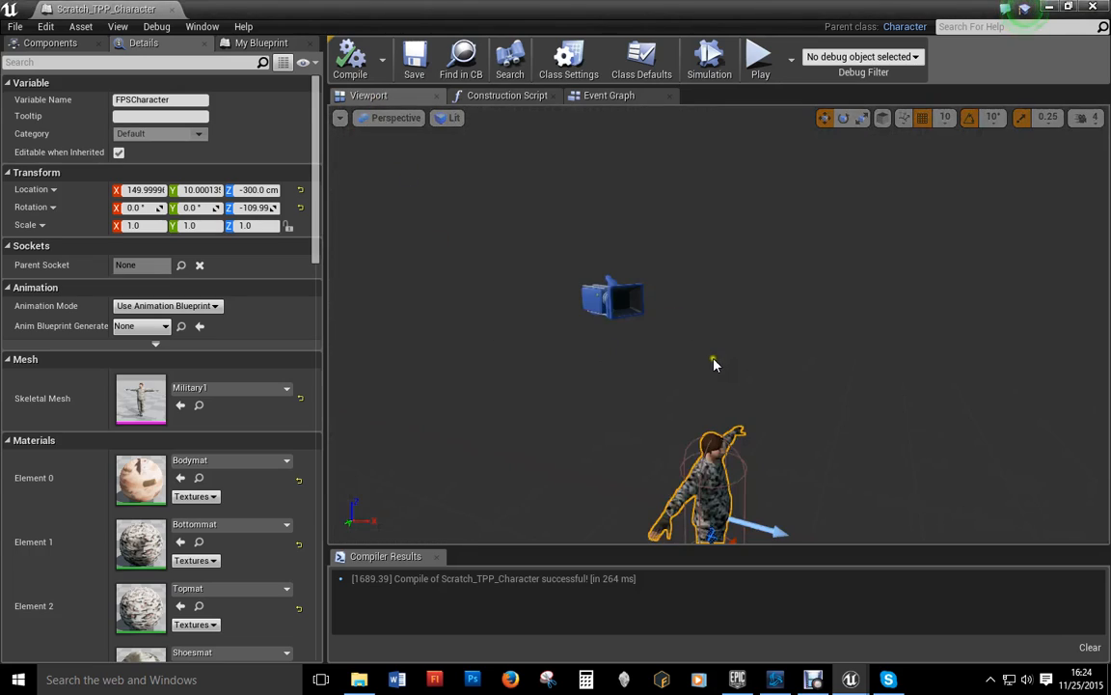
Step: Set Anim Blueprint Generated Class to Scratch_TPP_Anim and recompile the character blueprint
{"action": "left_click", "coordinate": [159, 325]}
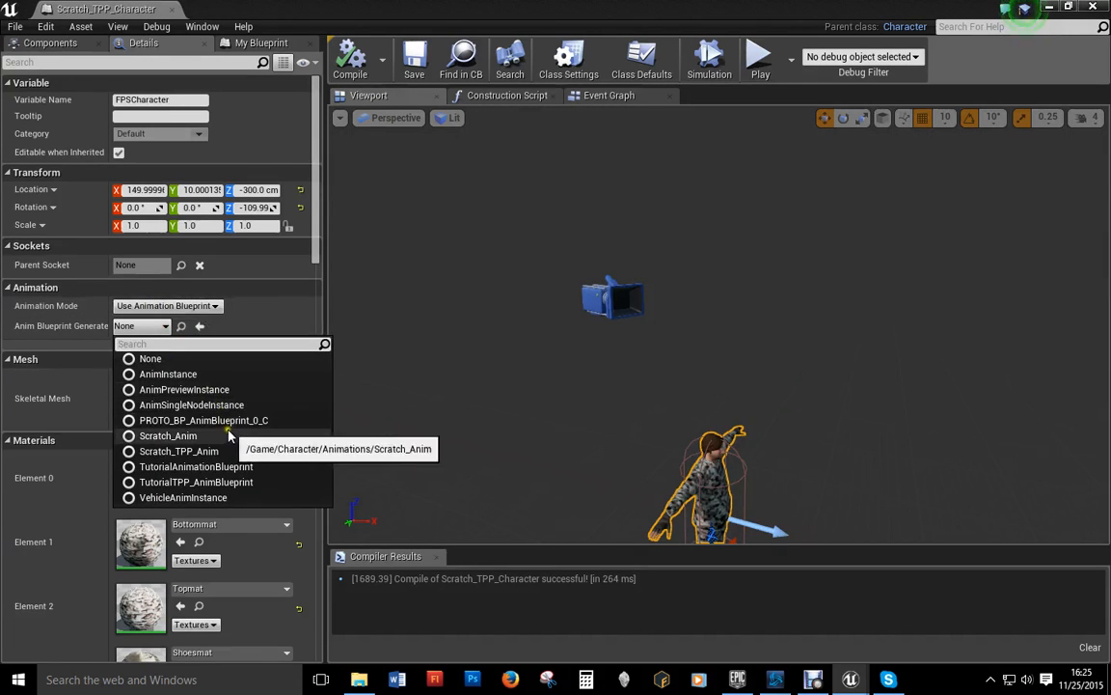
{"action": "left_click", "coordinate": [193, 451]}
{"action": "right_click_drag", "start_coordinate": [779, 403], "coordinate": [704, 367]}
{"action": "left_click", "coordinate": [347, 56]}
{"action": "left_click", "coordinate": [411, 48]}
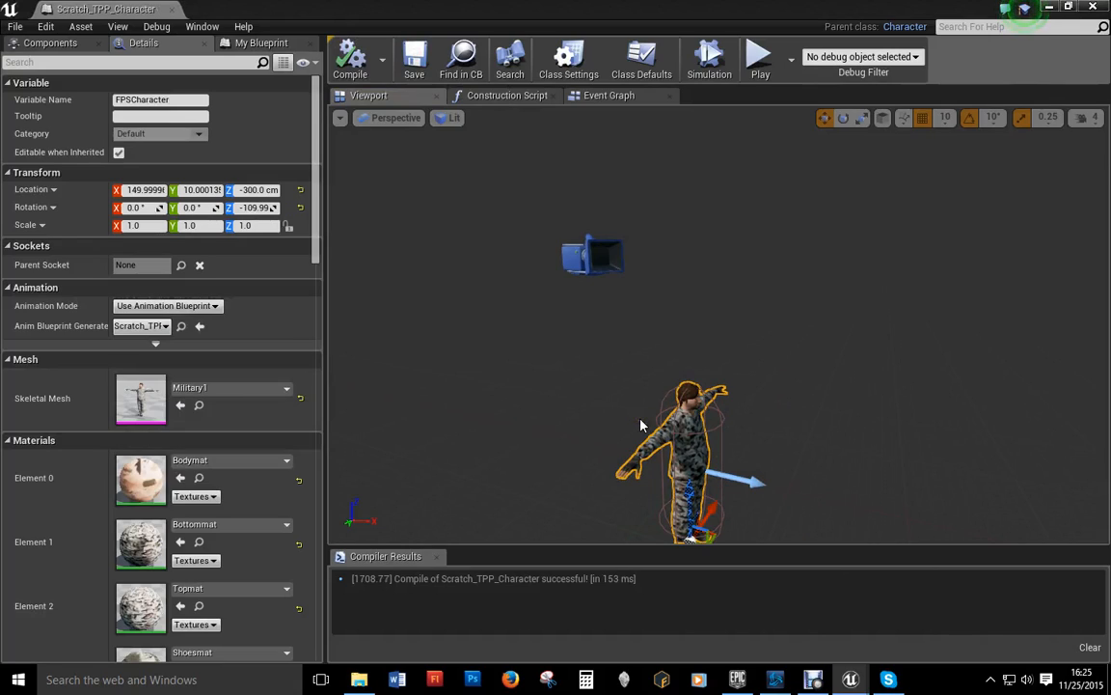
Step: Reparent the FPSCharacter component onto the Mesh component
{"action": "left_click", "coordinate": [53, 42]}
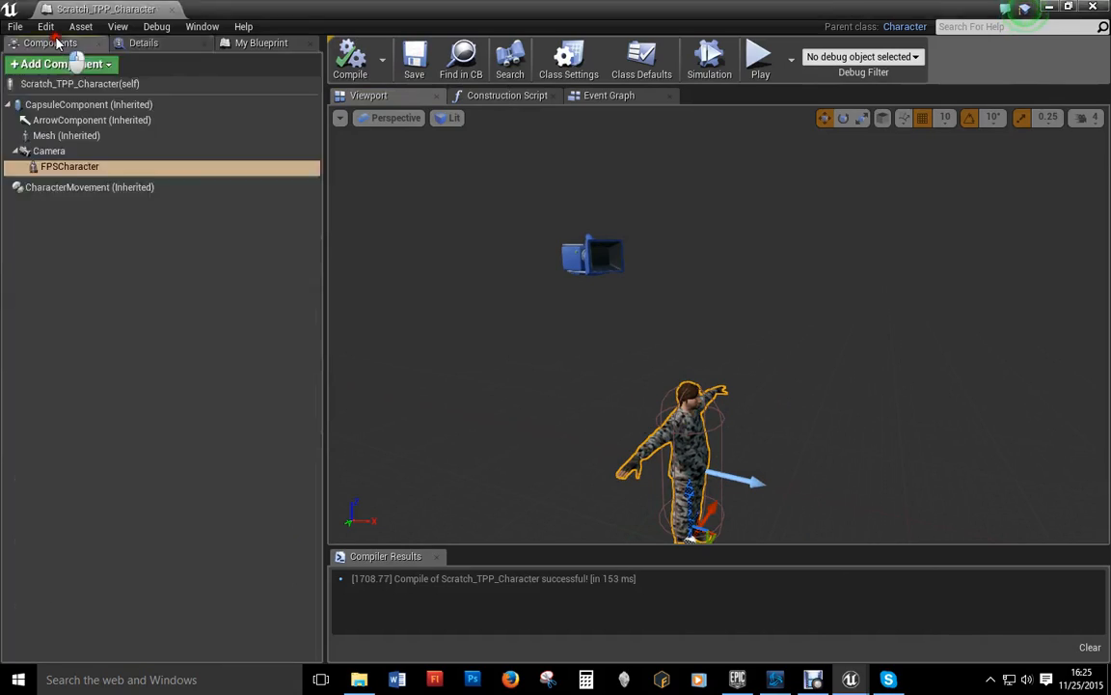
{"action": "left_click", "coordinate": [50, 152]}
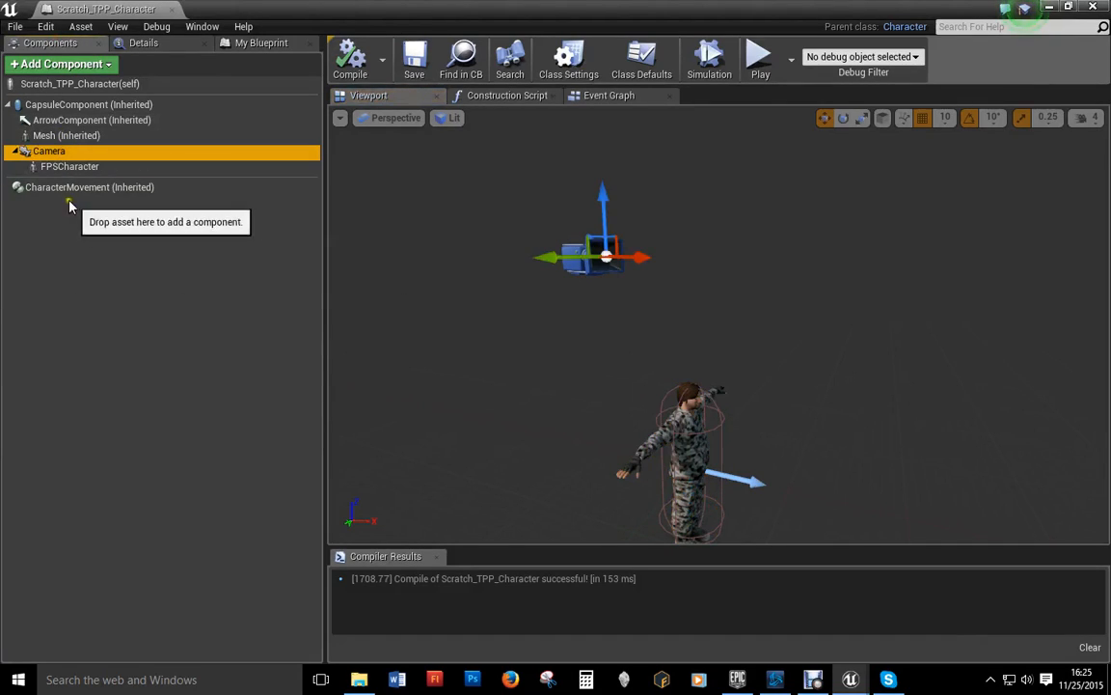
{"action": "left_click", "coordinate": [60, 167]}
{"action": "left_click_drag", "start_coordinate": [59, 167], "coordinate": [43, 105]}
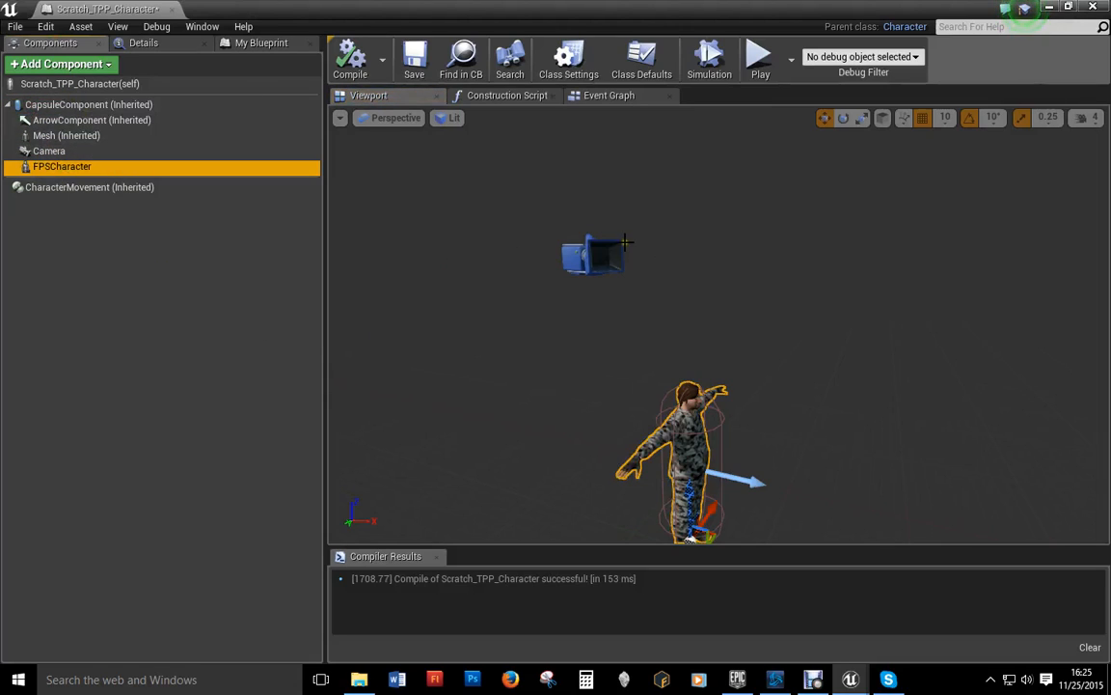
Step: Lower the Camera toward the character's head, pitch it down, and recompile
{"action": "left_click", "coordinate": [590, 257]}
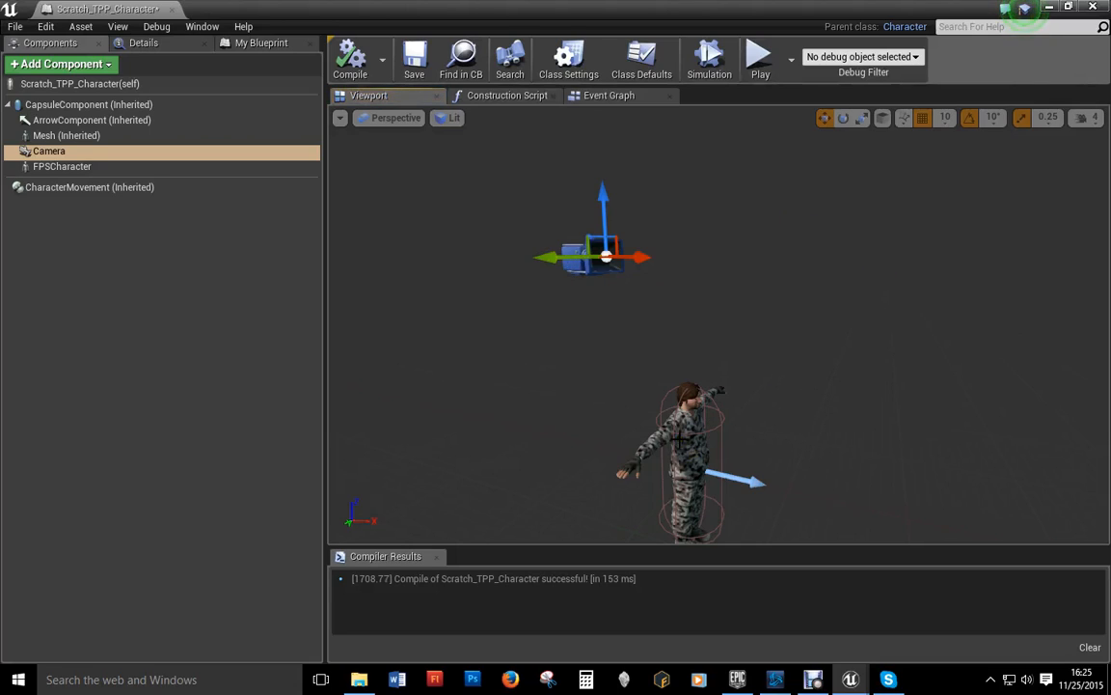
{"action": "right_click_drag", "start_coordinate": [627, 397], "coordinate": [1107, 553]}
{"action": "left_click_drag", "start_coordinate": [662, 121], "coordinate": [662, 223]}
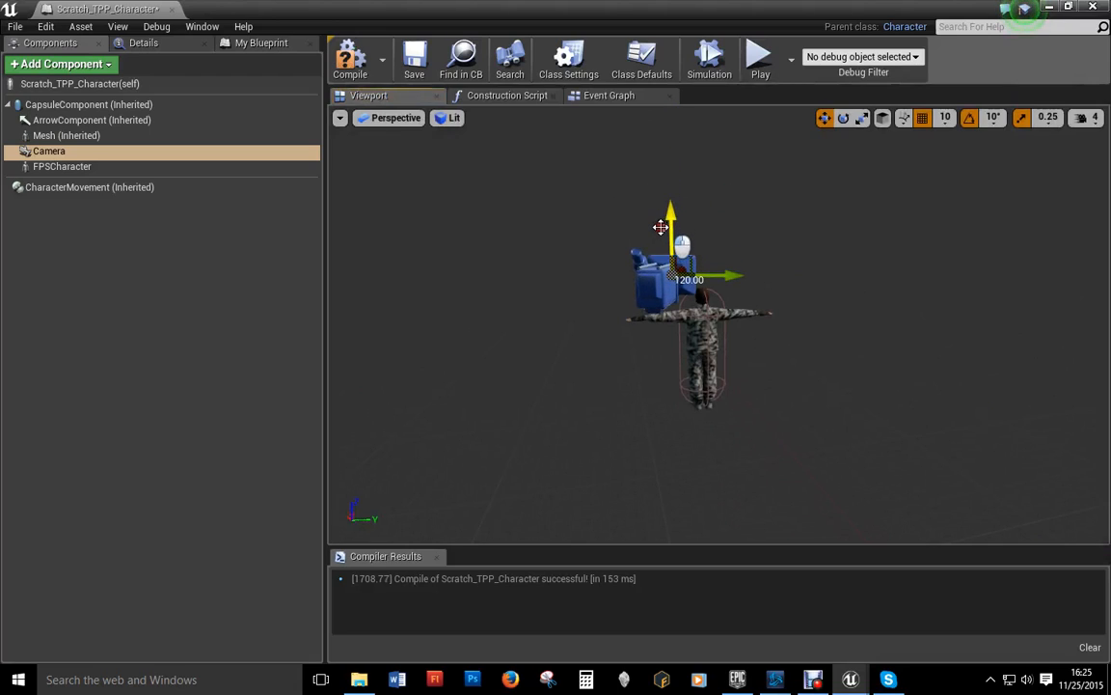
{"action": "left_click", "coordinate": [843, 117]}
{"action": "left_click_drag", "start_coordinate": [656, 224], "coordinate": [679, 190]}
{"action": "right_click_drag", "start_coordinate": [679, 190], "coordinate": [670, 357]}
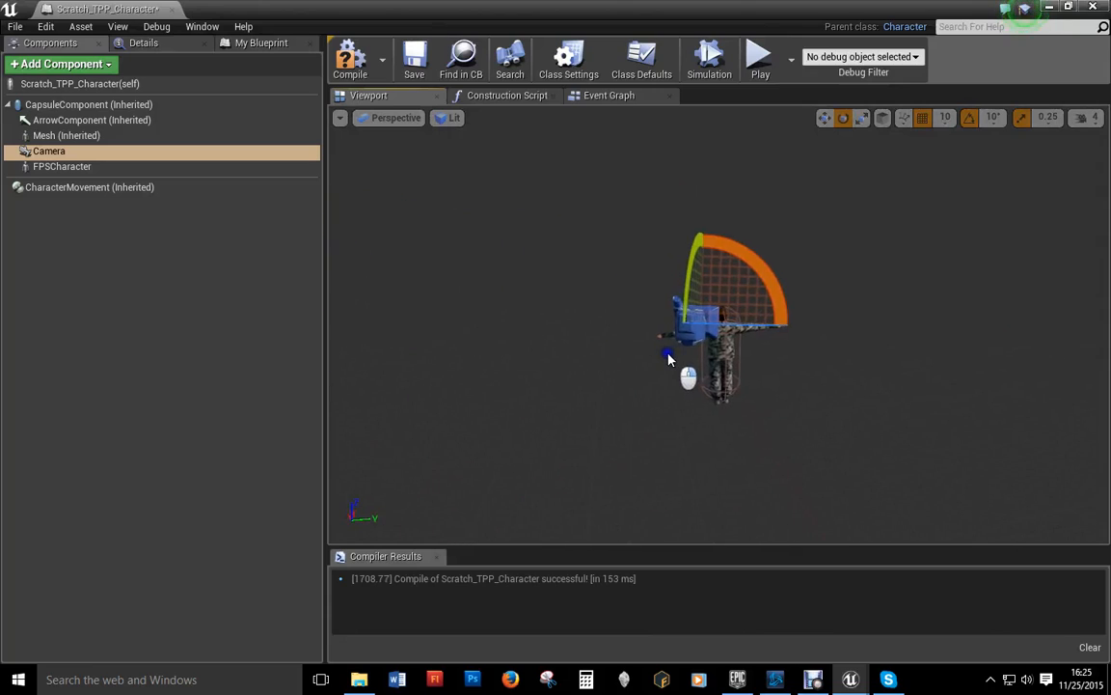
{"action": "left_click", "coordinate": [349, 61]}
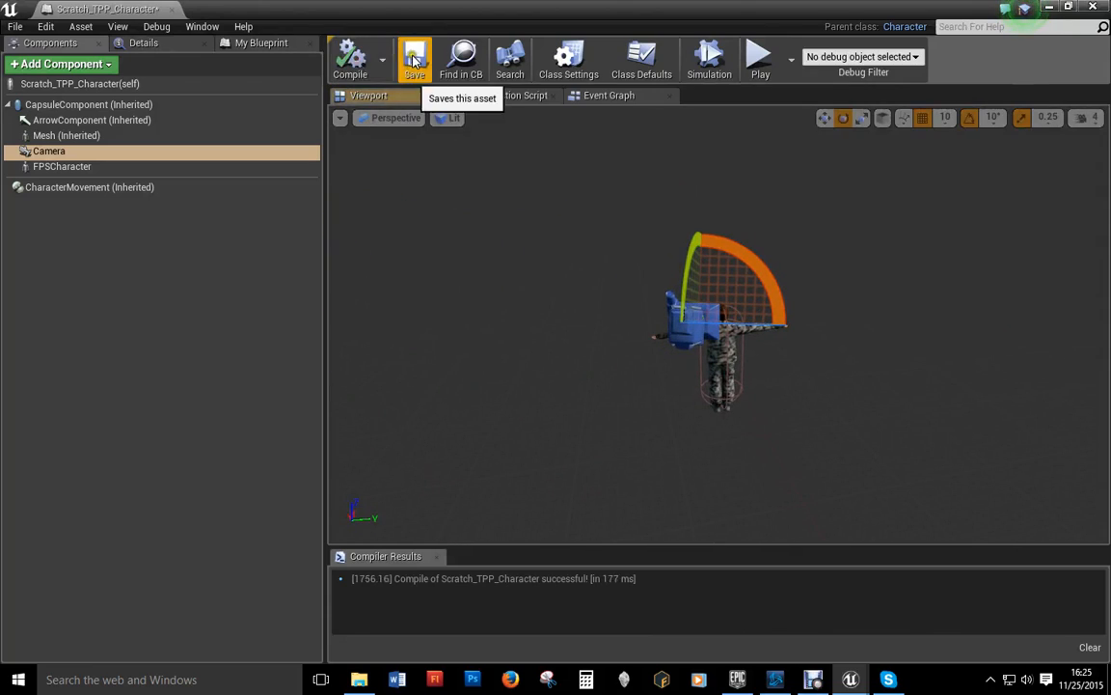
Step: Minimize the blueprint editor, then reopen Scratch_TPP_Character from the Blueprints folder
{"action": "left_click", "coordinate": [1048, 8]}
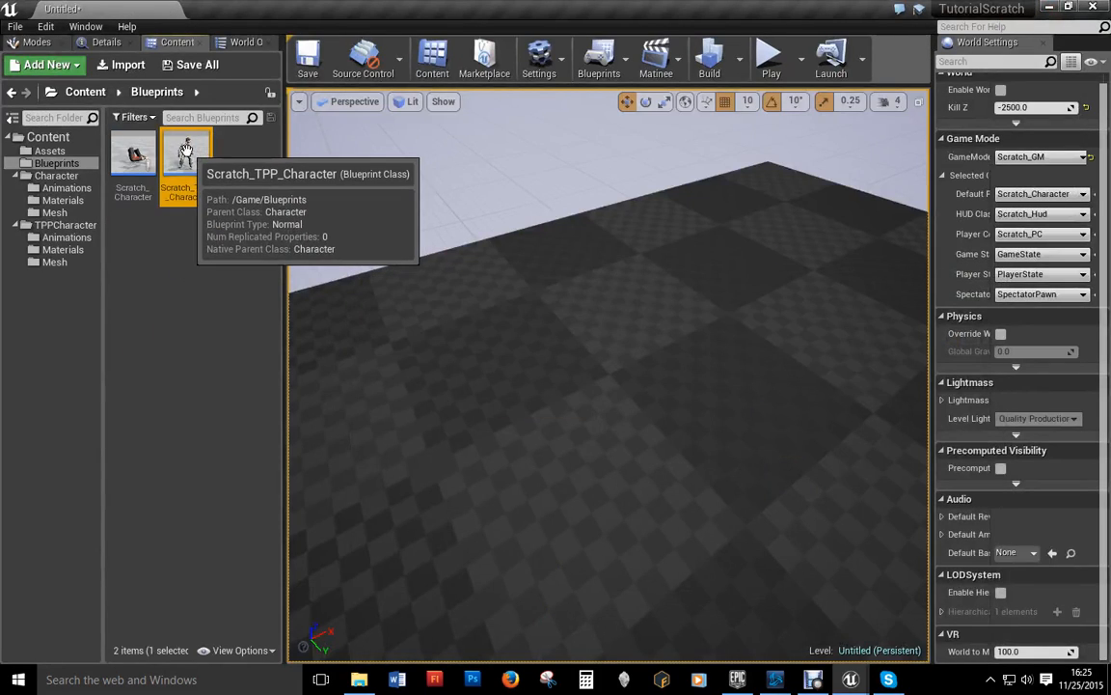
{"action": "double_click", "coordinate": [179, 154]}
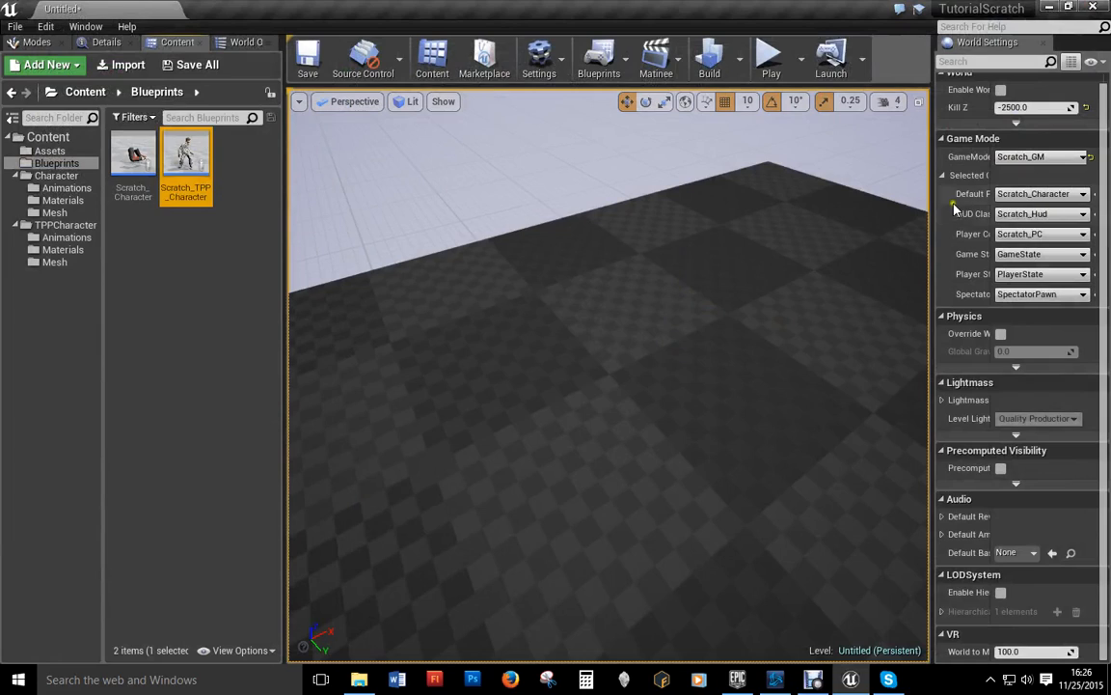
Step: Set the World Settings Default Pawn Class to Scratch_TPP_Character
{"action": "left_click", "coordinate": [1030, 193]}
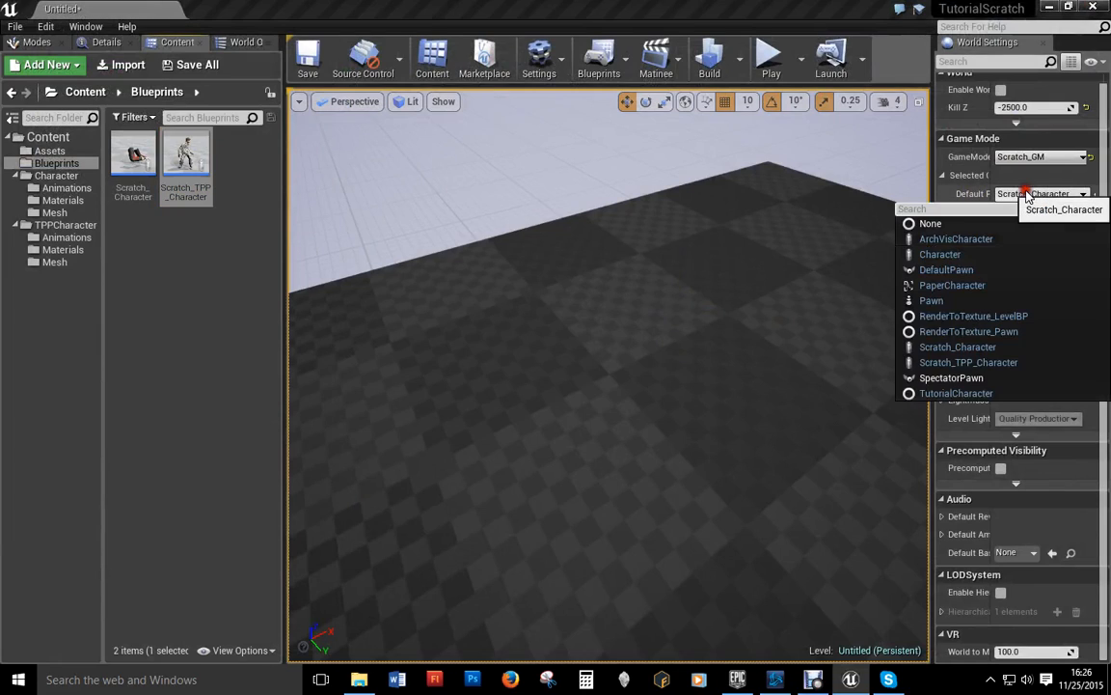
{"action": "left_click", "coordinate": [972, 363]}
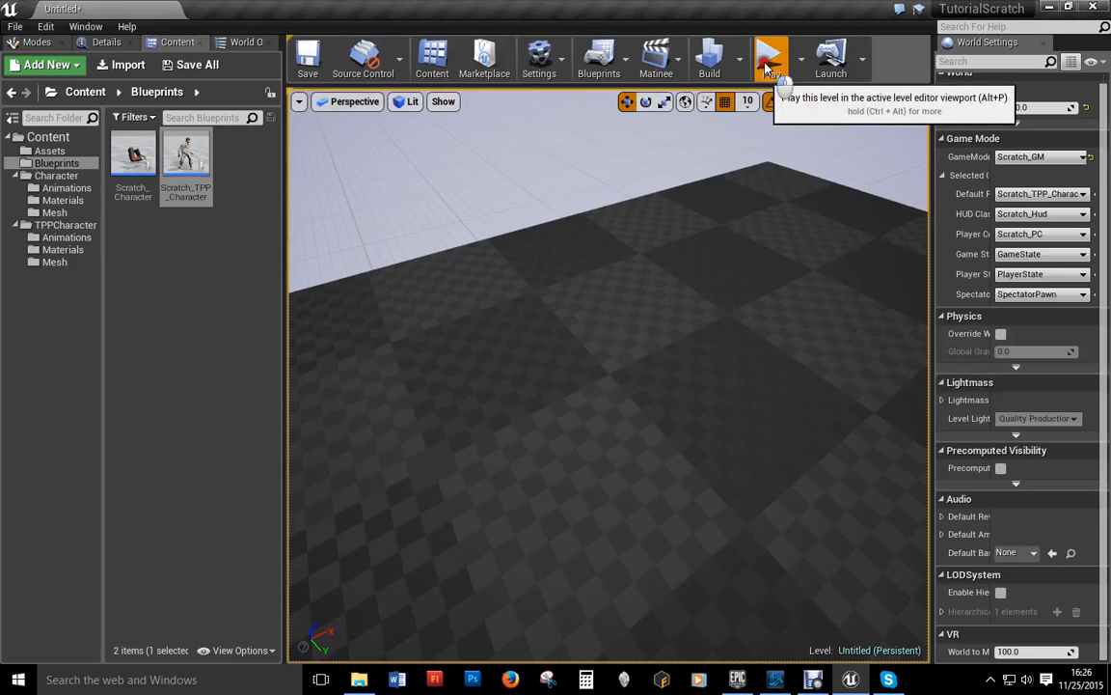
Step: Play the level as Scratch_TPP_Character, then open its blueprint while the game runs
{"action": "left_click", "coordinate": [769, 64]}
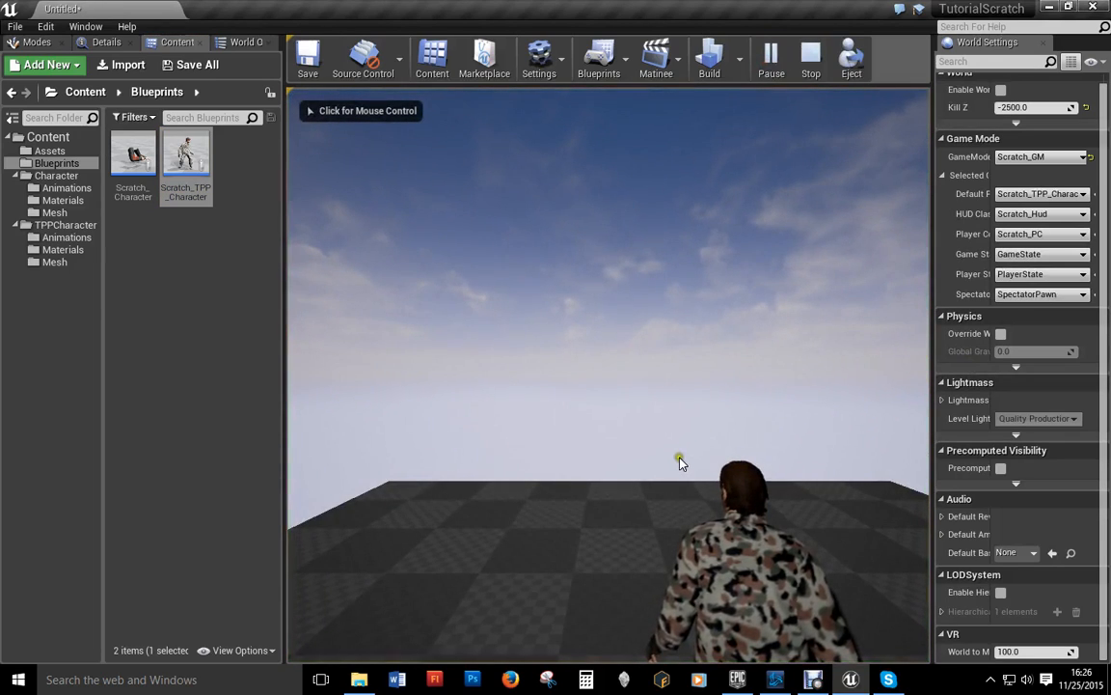
{"action": "left_click", "coordinate": [591, 625]}
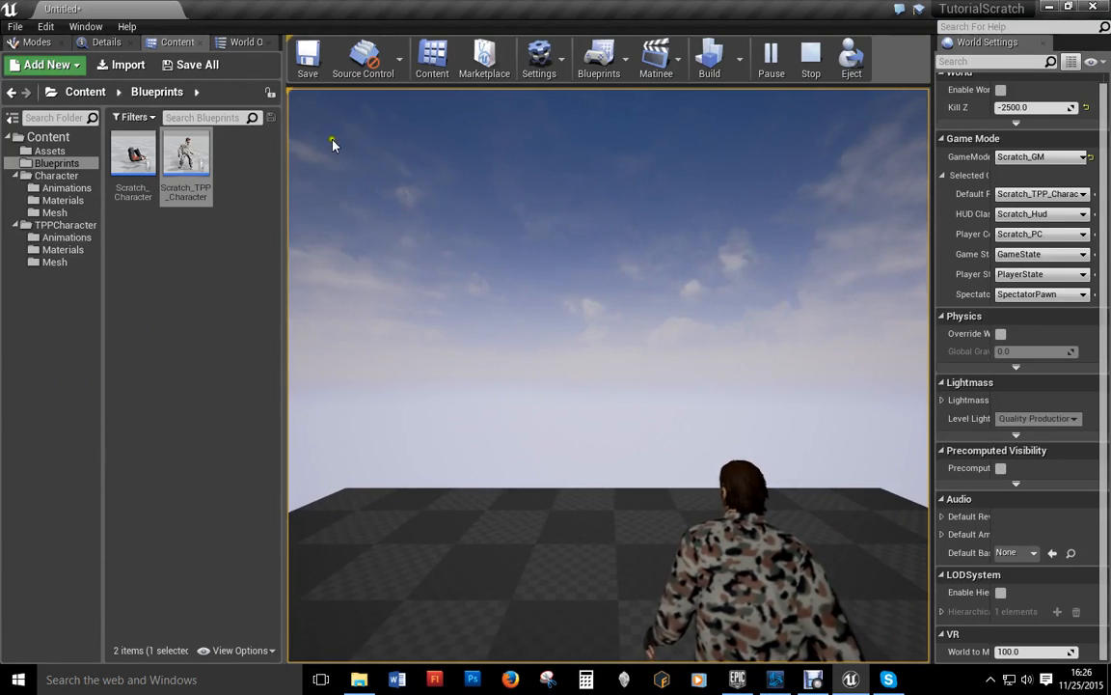
{"action": "double_click", "coordinate": [185, 153]}
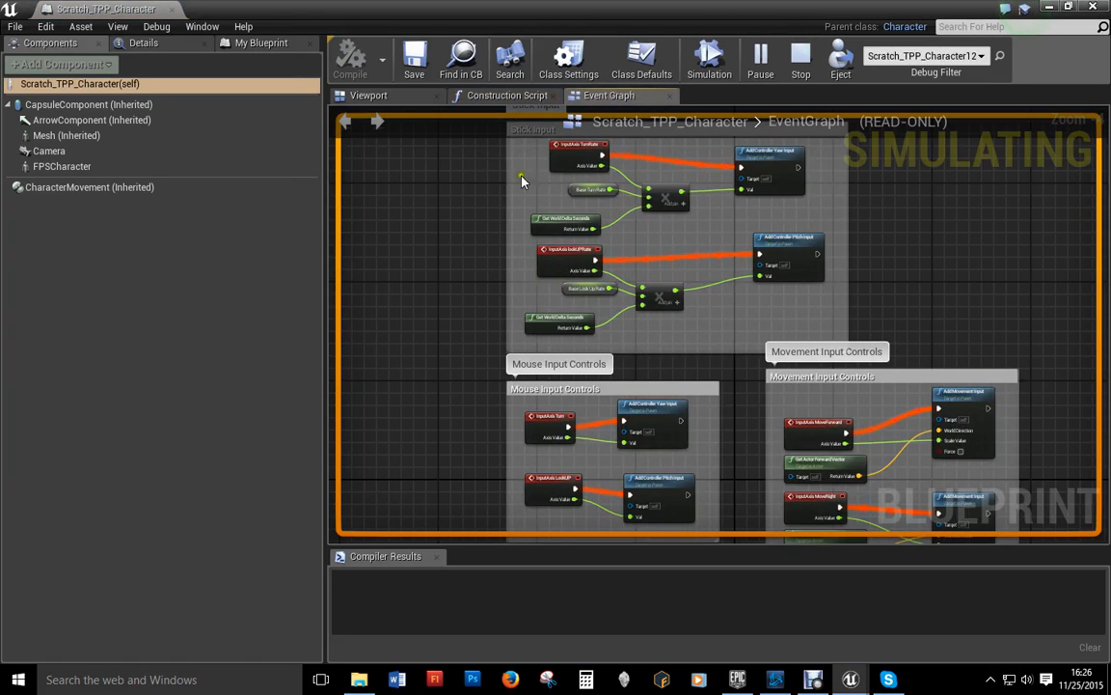
Step: Select the camera in the blueprint's Viewport preview, then move the editor aside to see the level
{"action": "left_click", "coordinate": [387, 96]}
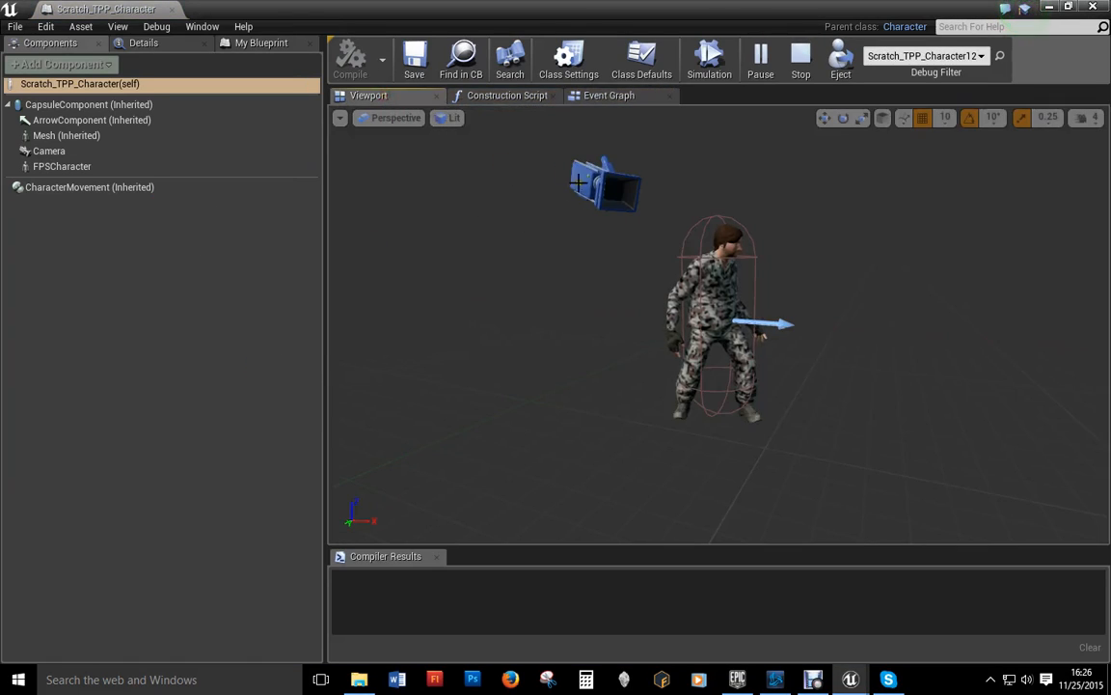
{"action": "left_click", "coordinate": [609, 197]}
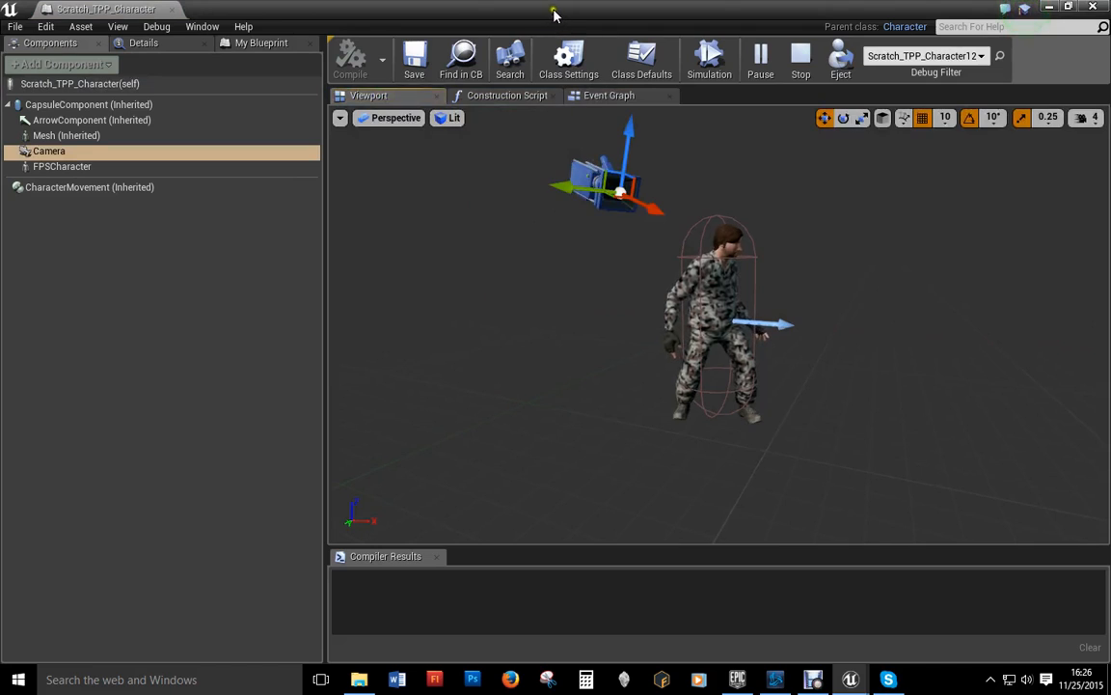
{"action": "left_click_drag", "start_coordinate": [556, 15], "coordinate": [1110, 58]}
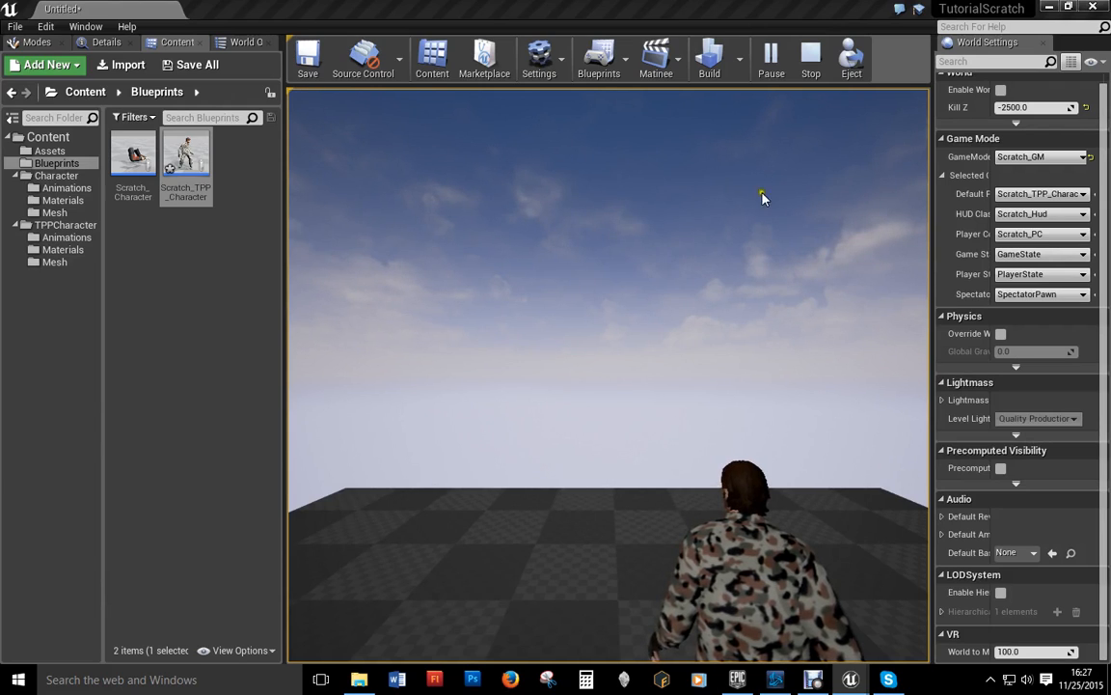
Step: Stop and restart the play session several times
{"action": "left_click", "coordinate": [816, 63]}
{"action": "left_click", "coordinate": [771, 67]}
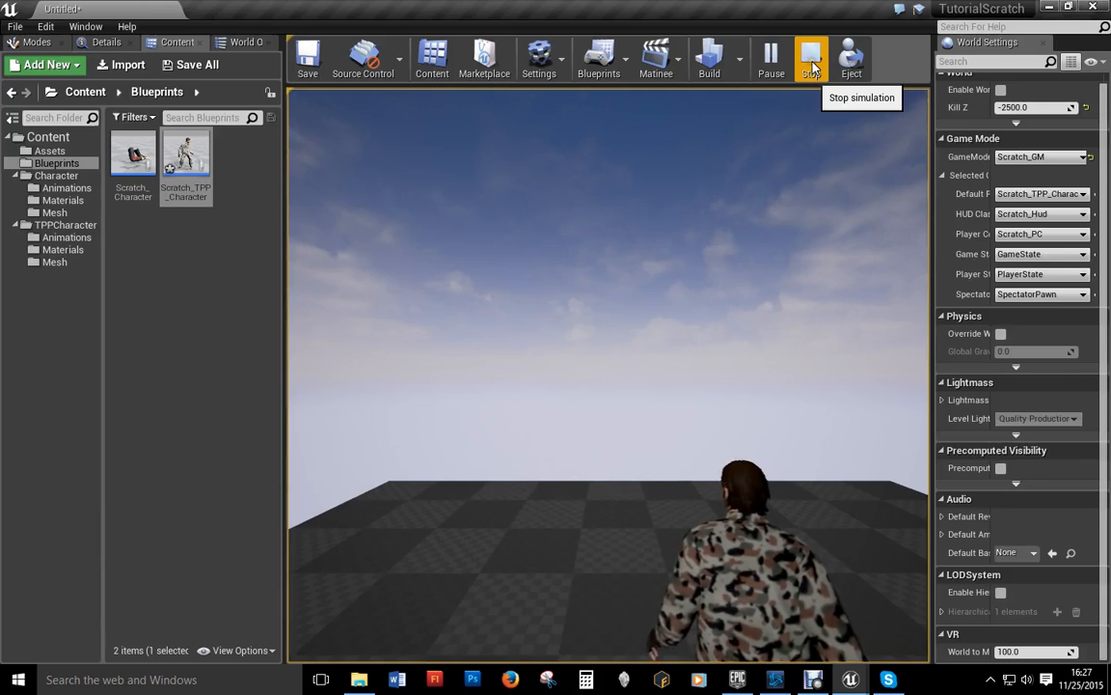
{"action": "left_click", "coordinate": [813, 64]}
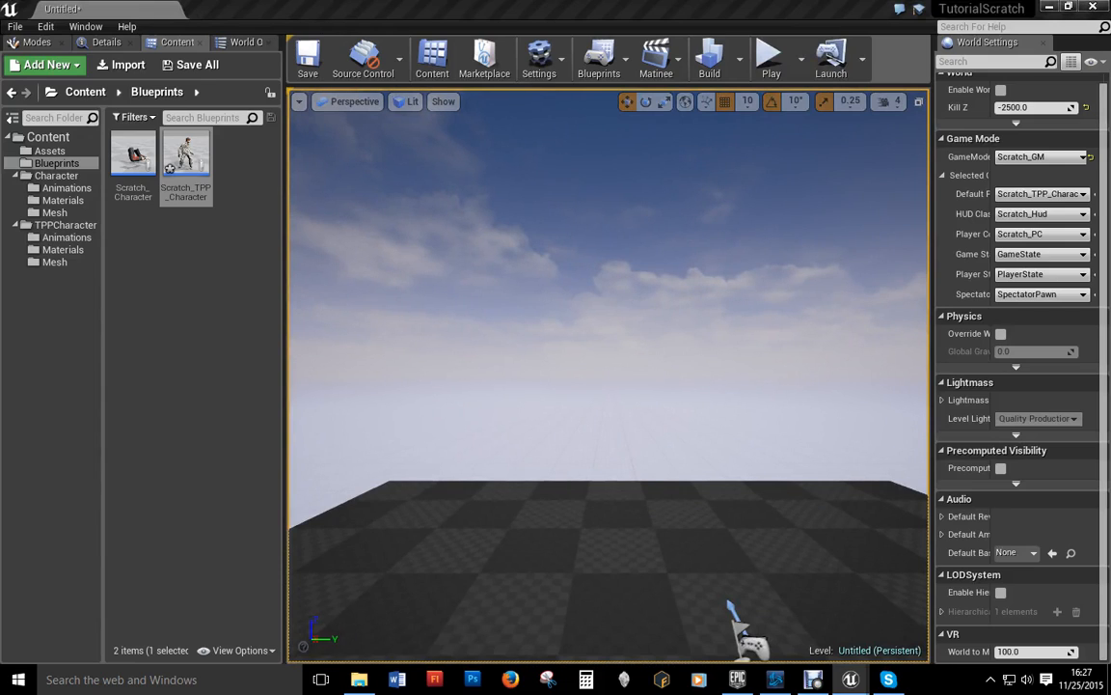
{"action": "left_click", "coordinate": [771, 56]}
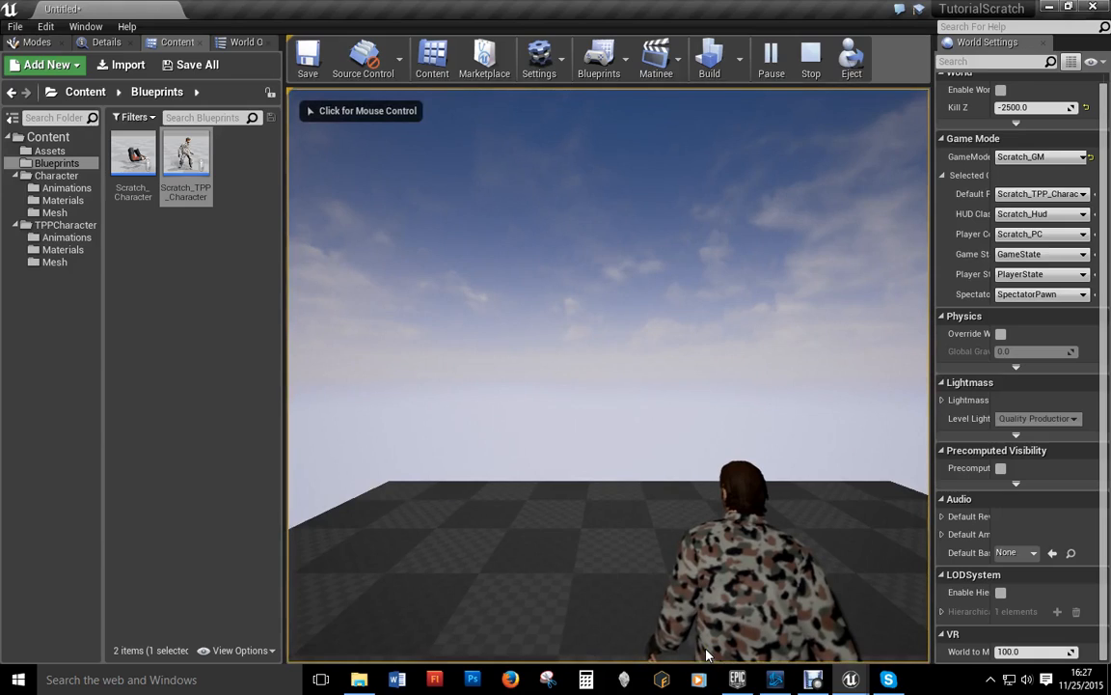
{"action": "left_click", "coordinate": [810, 58]}
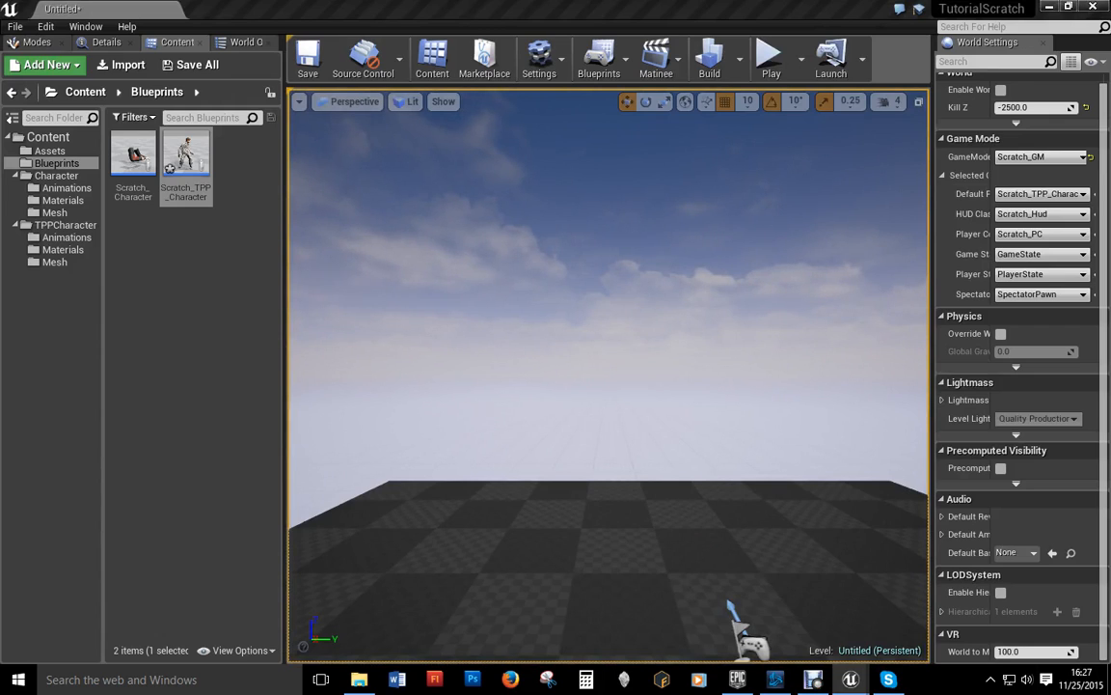
{"action": "left_click", "coordinate": [771, 58]}
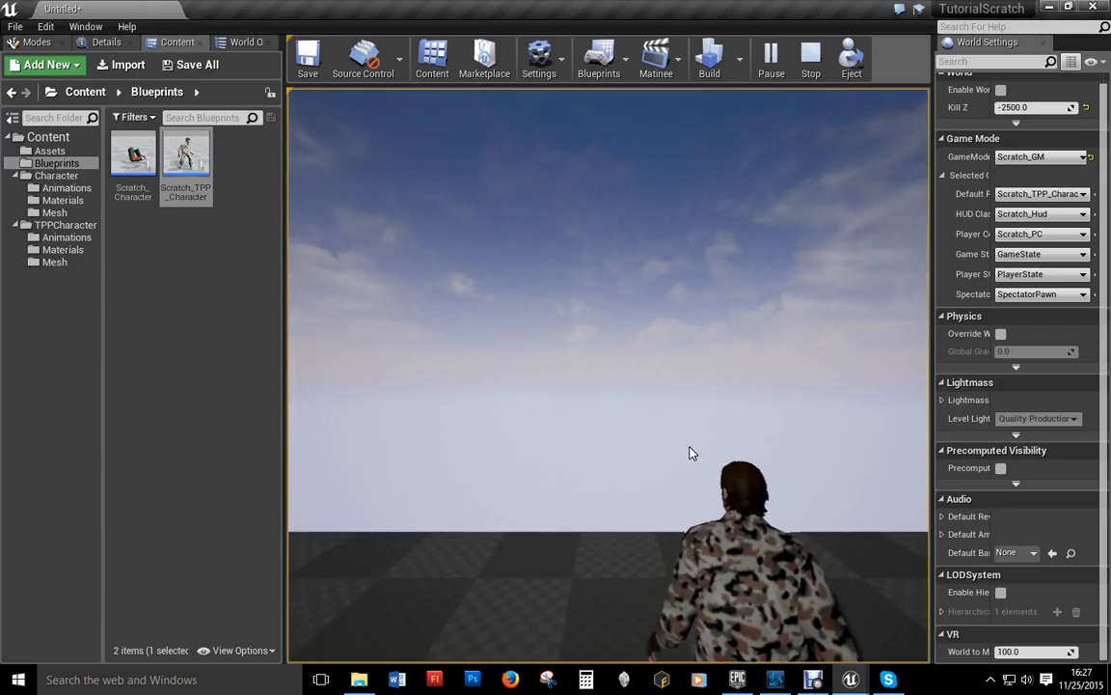
Step: Walk the soldier forward with W while the camera follows, then exit play with Esc
{"action": "left_click", "coordinate": [622, 440]}
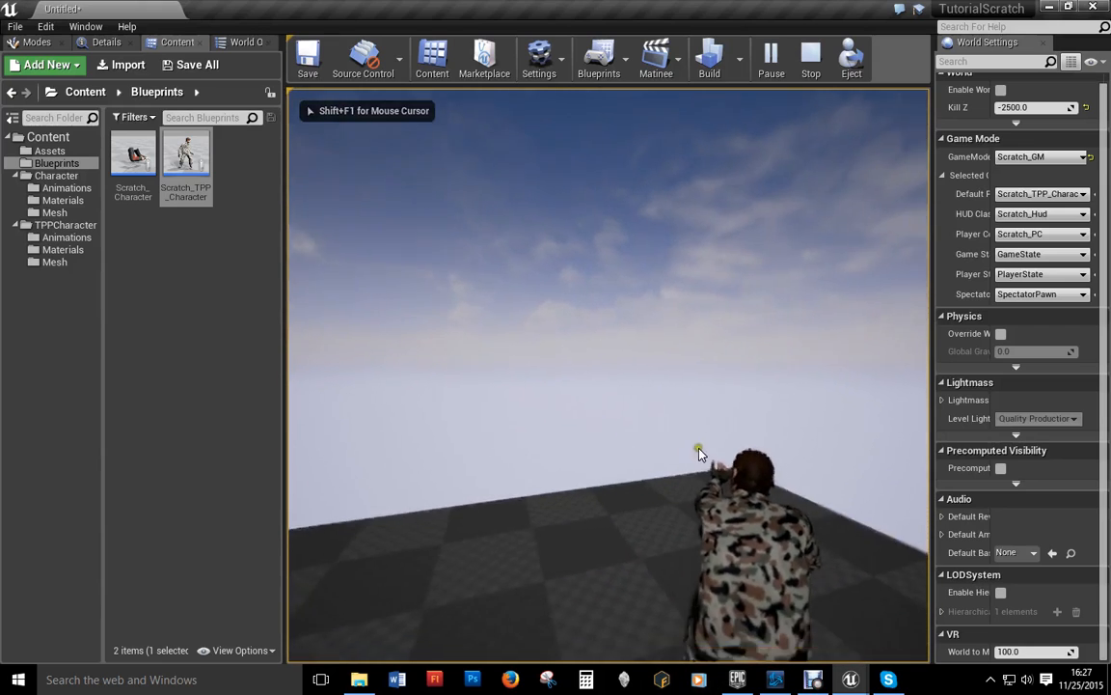
{"action": "key", "text": "w"}
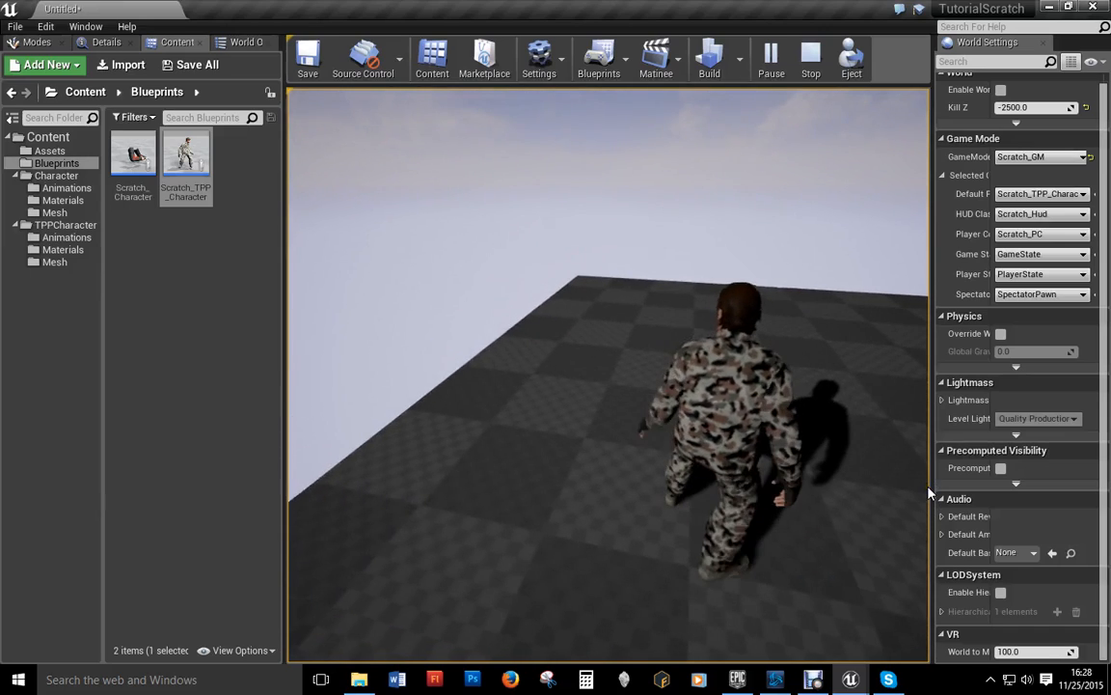
{"action": "key", "text": "Escape"}
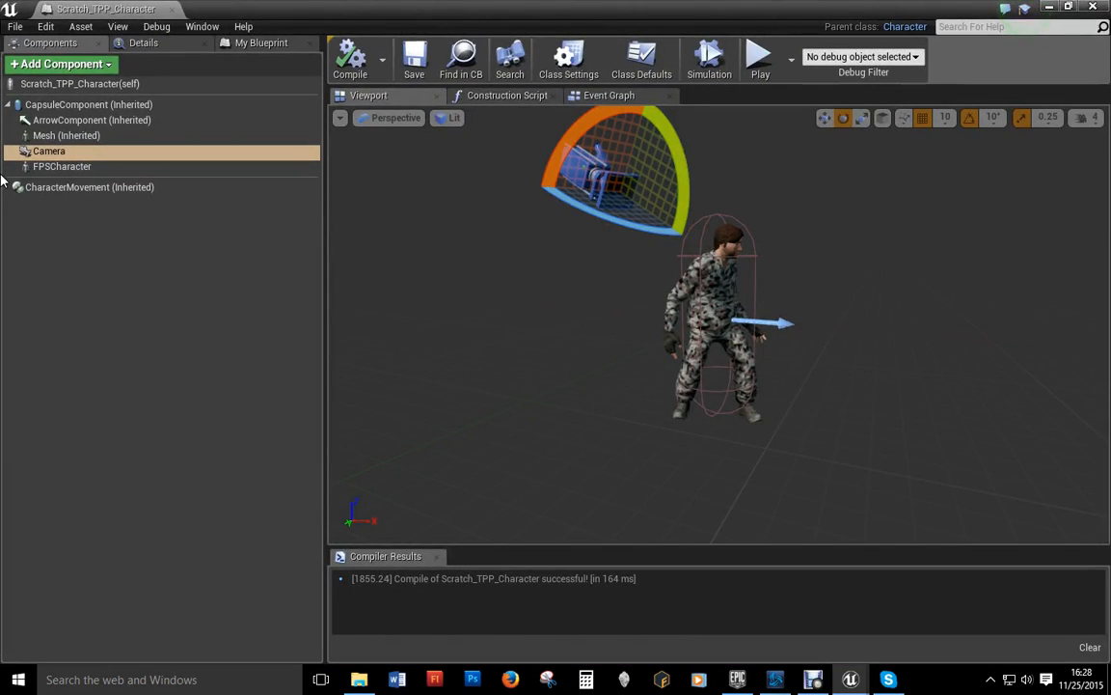
Step: Attach FPSCharacter under the Camera, then play-test the soldier jumping with Space
{"action": "left_click_drag", "start_coordinate": [61, 166], "coordinate": [48, 152]}
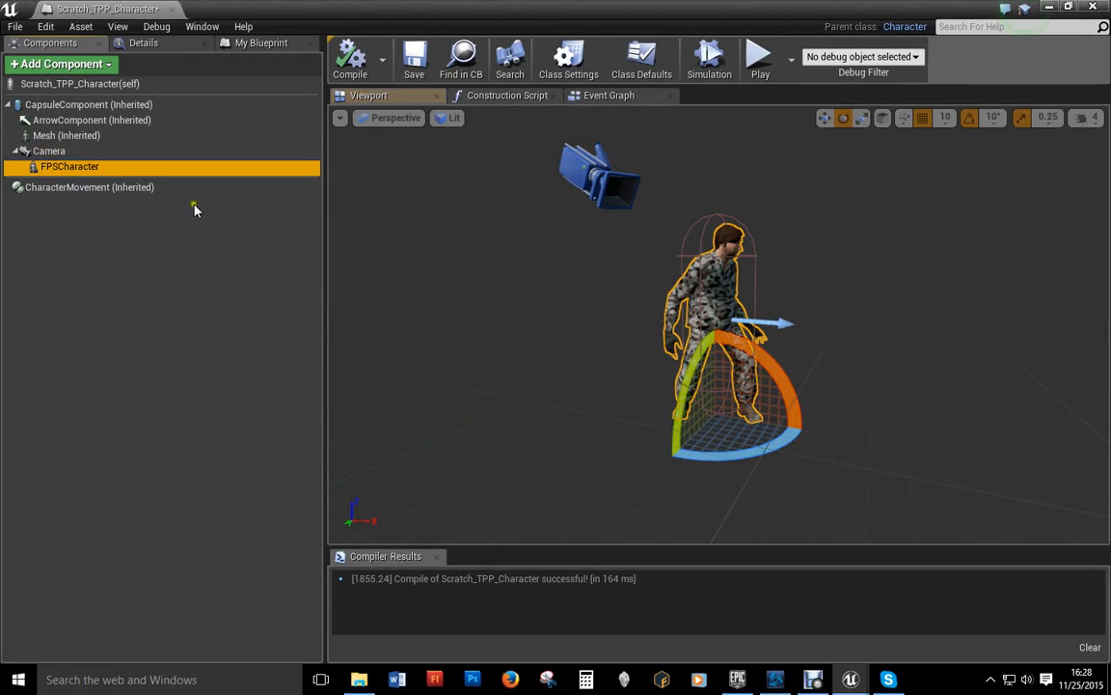
{"action": "left_click", "coordinate": [1047, 7]}
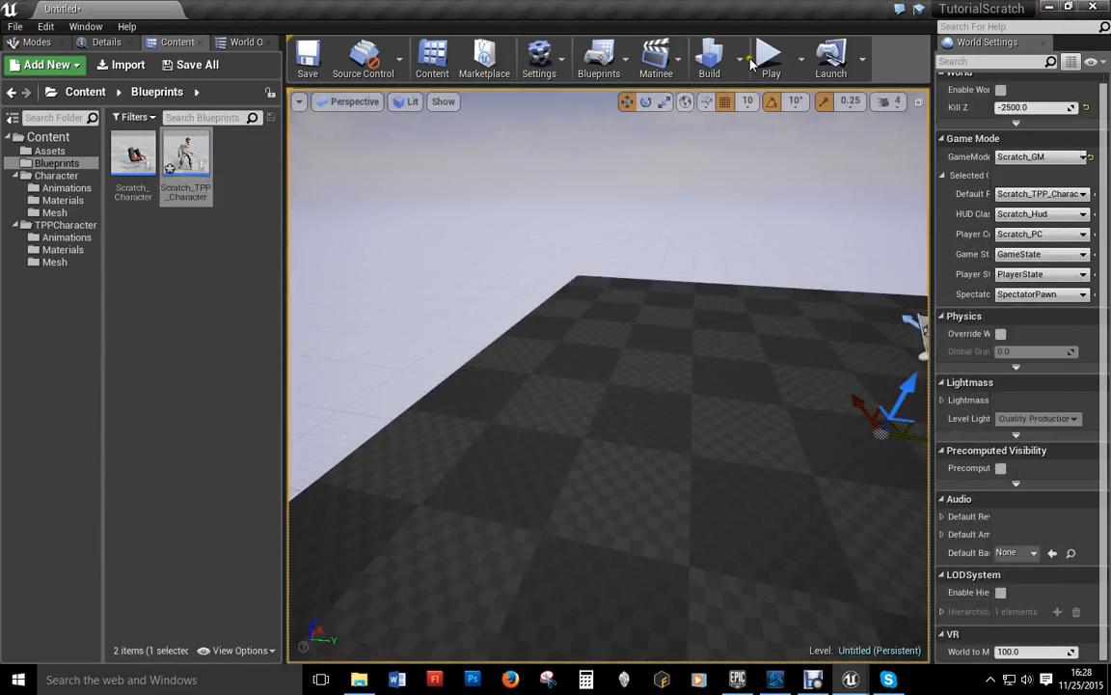
{"action": "left_click", "coordinate": [769, 50]}
{"action": "left_click", "coordinate": [629, 535]}
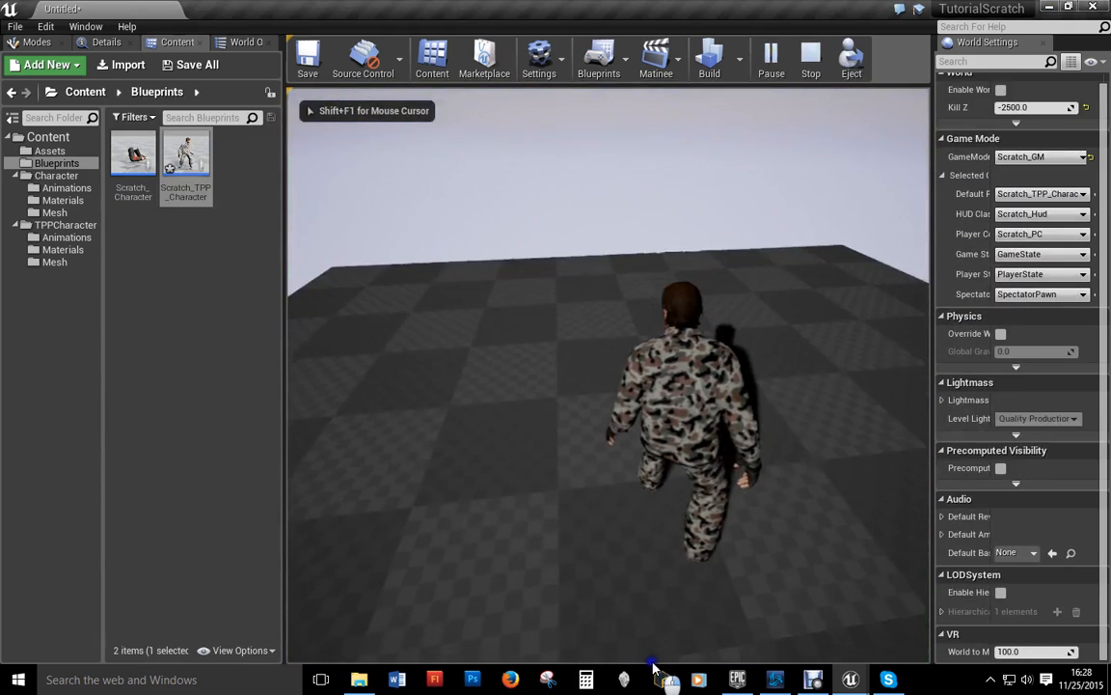
{"action": "key", "text": "space"}
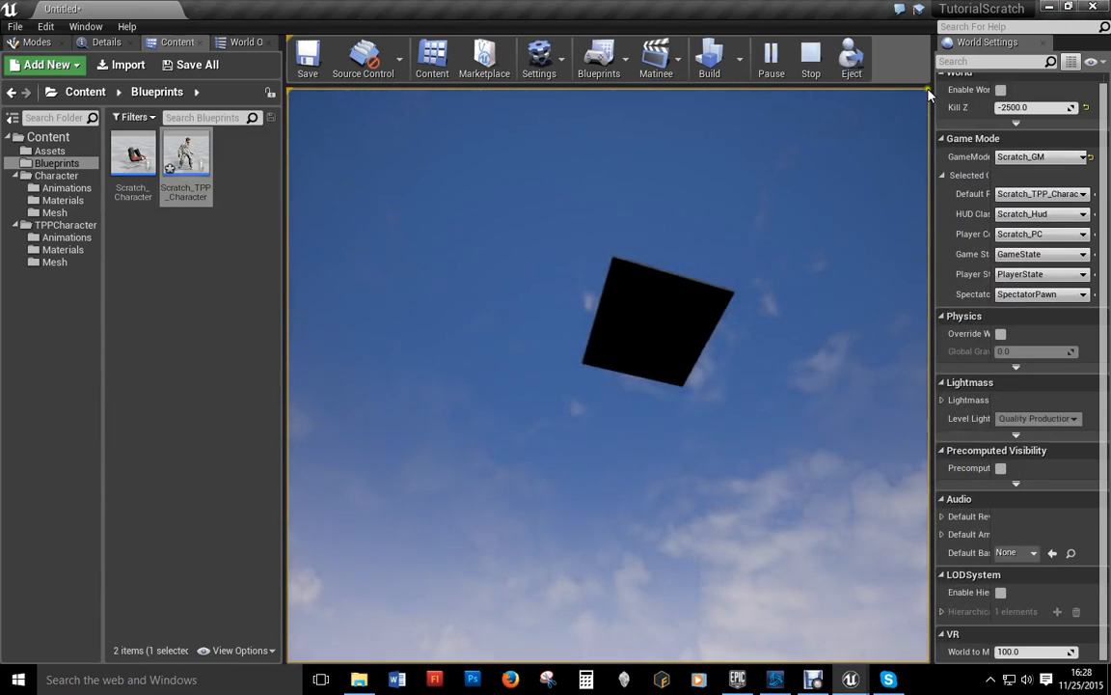
{"action": "key", "text": "Escape"}
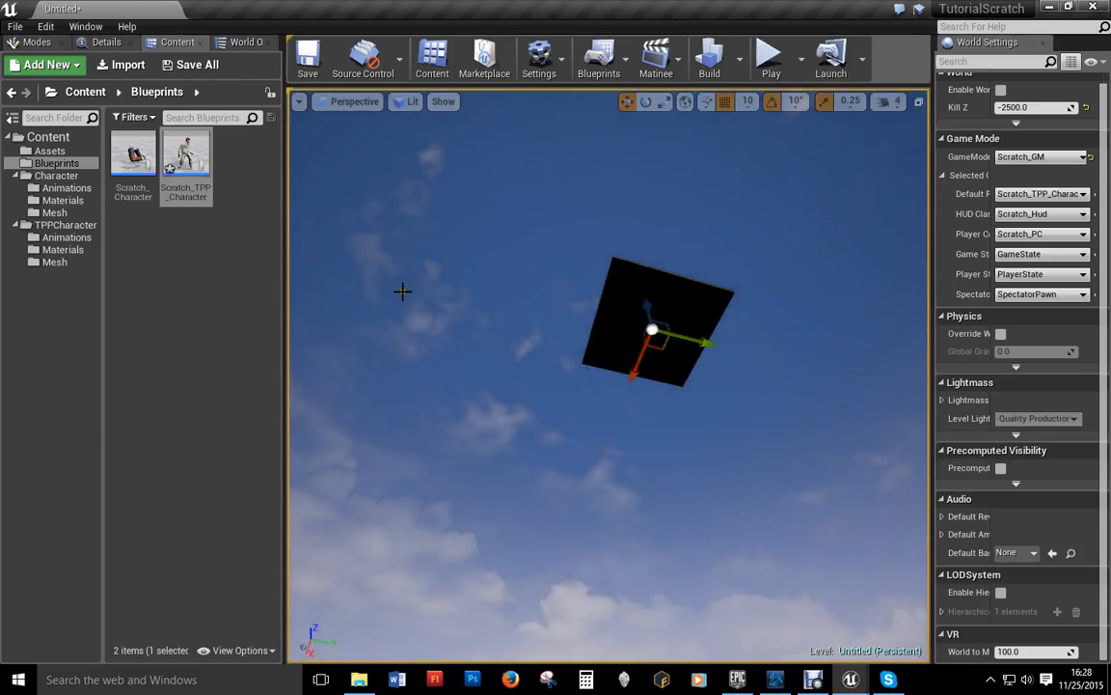
Step: Turn off Use Pawn Control Rotation on the Camera of Scratch_TPP_Character and save
{"action": "double_click", "coordinate": [189, 154]}
{"action": "left_click", "coordinate": [50, 151]}
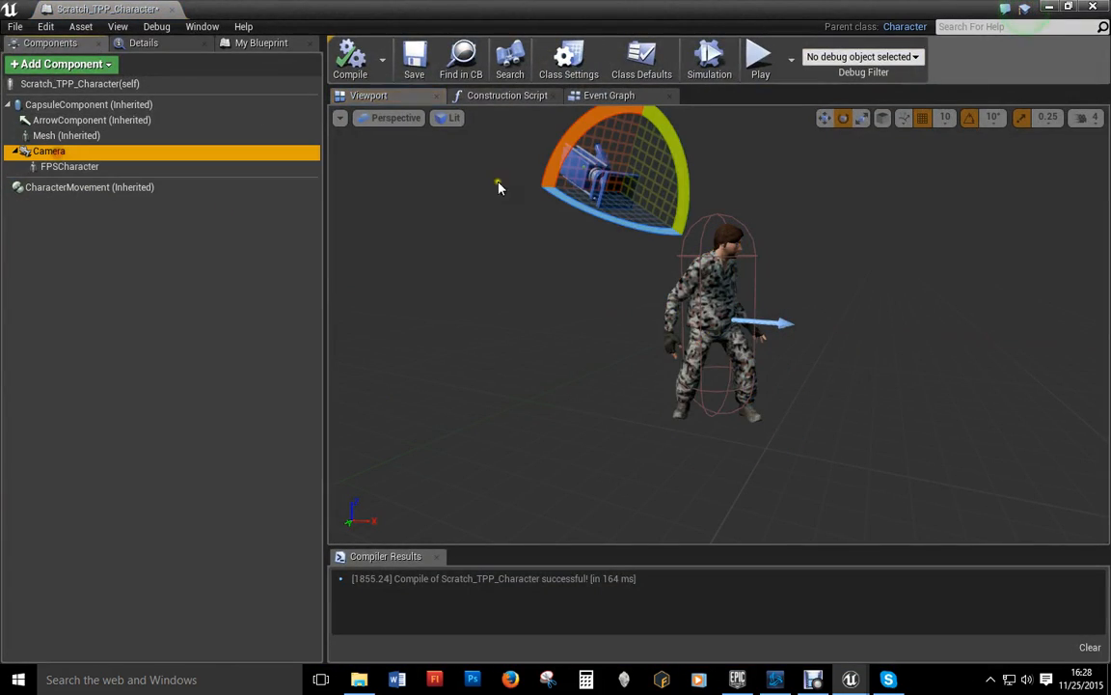
{"action": "left_click", "coordinate": [154, 43]}
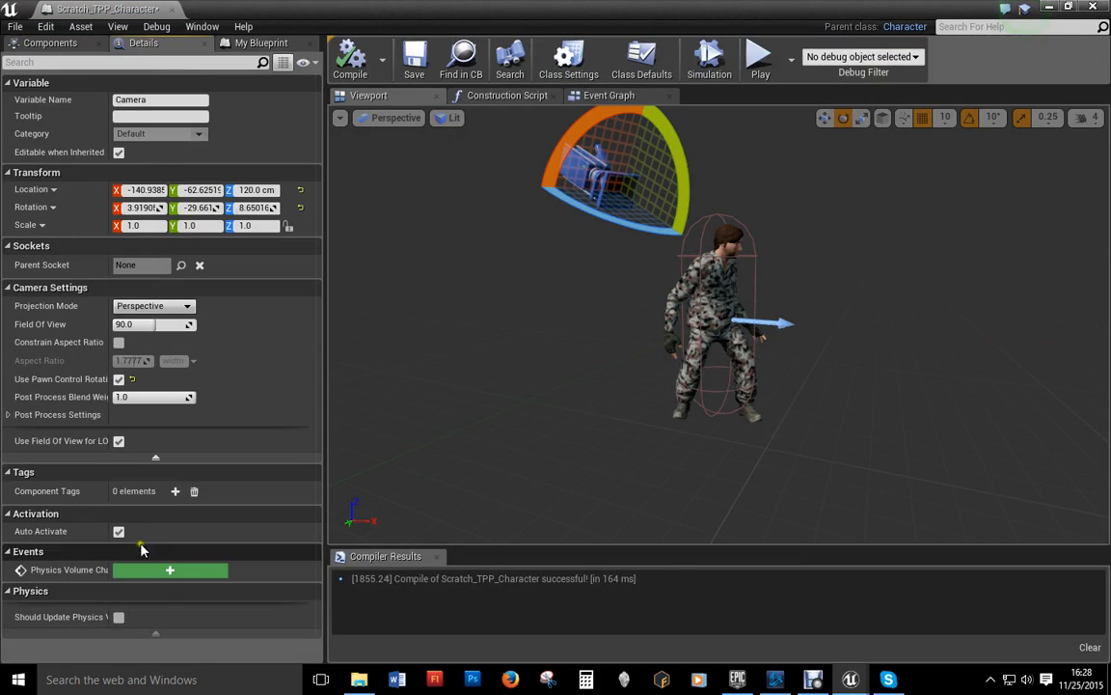
{"action": "mouse_move", "coordinate": [56, 379]}
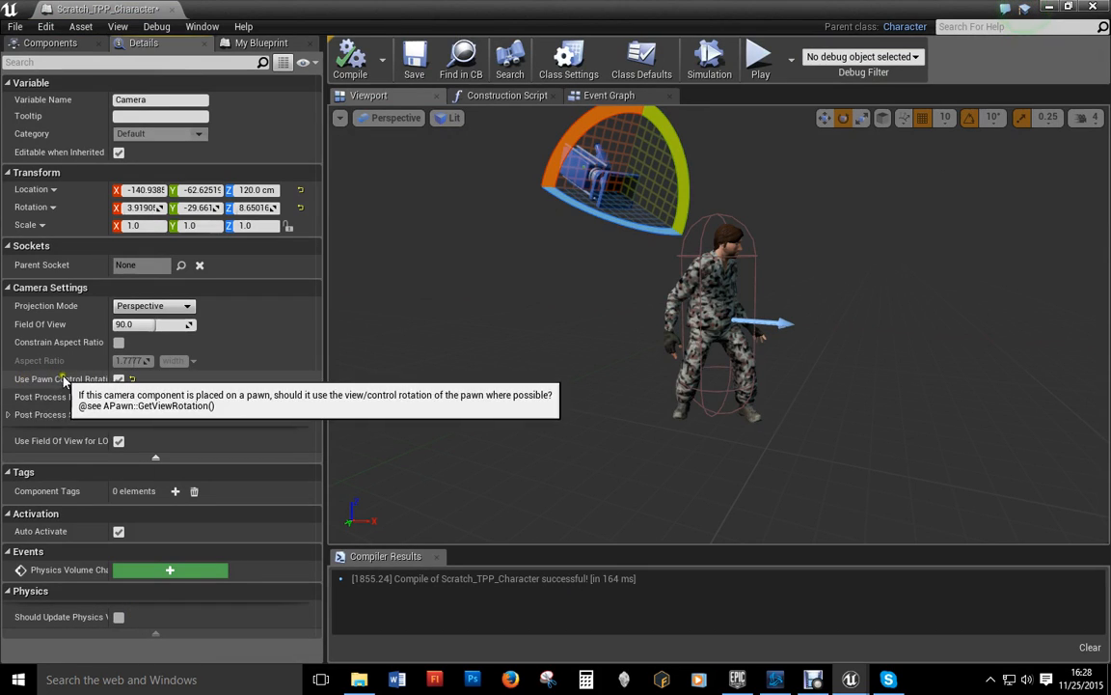
{"action": "left_click", "coordinate": [118, 379]}
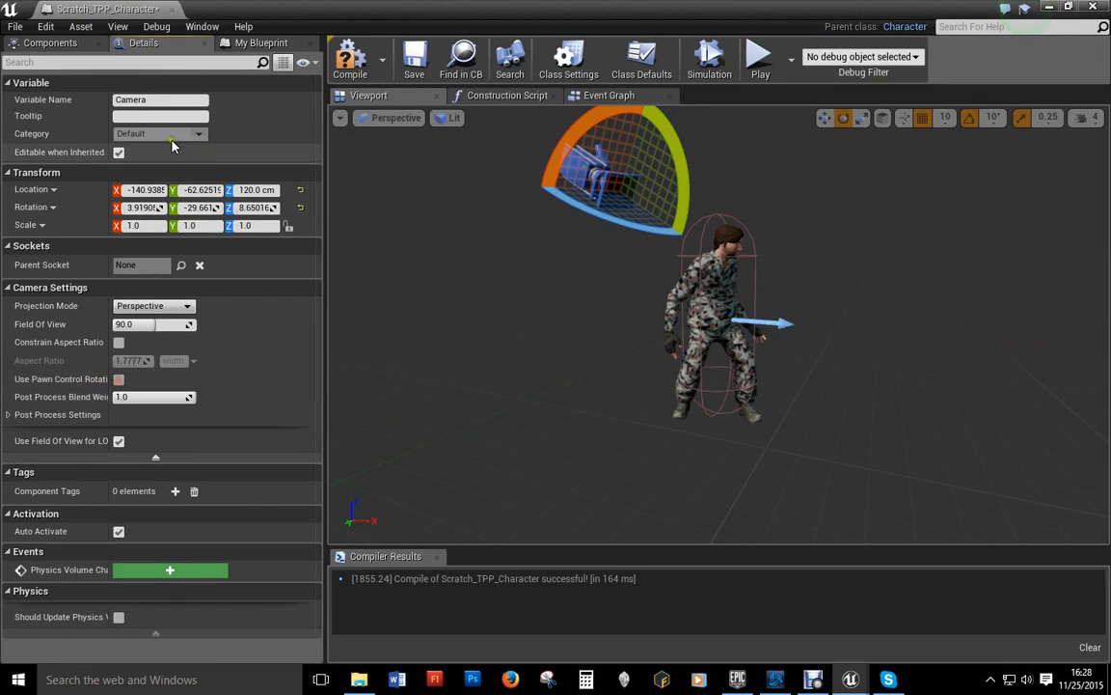
{"action": "left_click", "coordinate": [415, 60]}
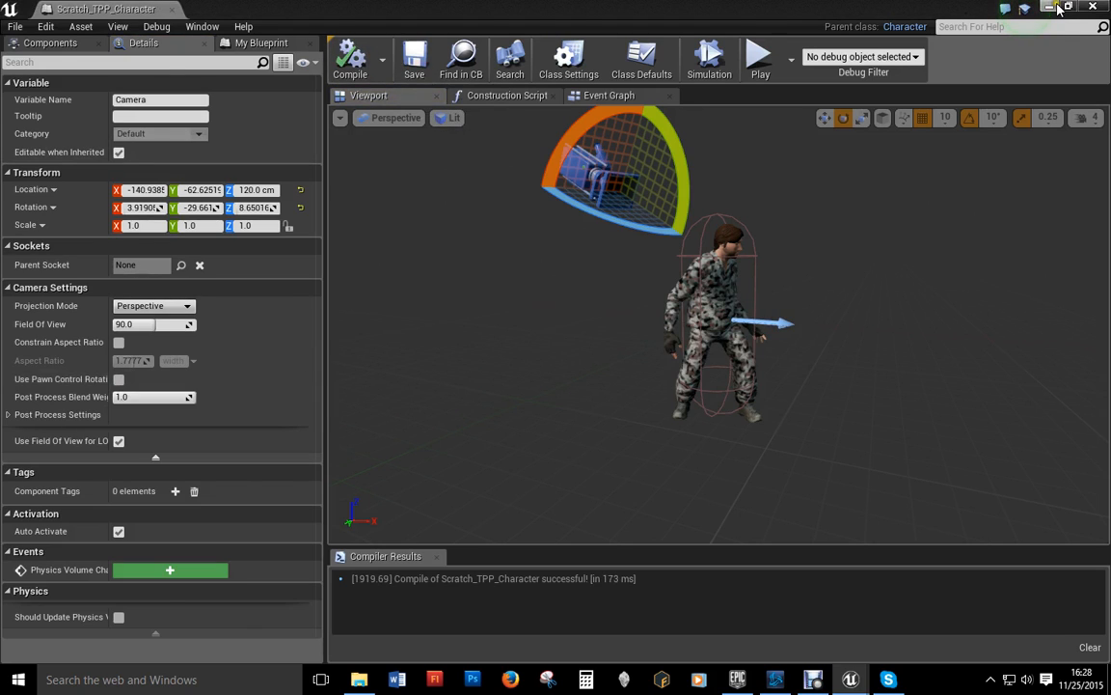
Step: Play-test walking forward with the camera not using pawn control rotation
{"action": "key", "text": "alt+Tab"}
{"action": "left_click", "coordinate": [770, 65]}
{"action": "key", "text": "w"}
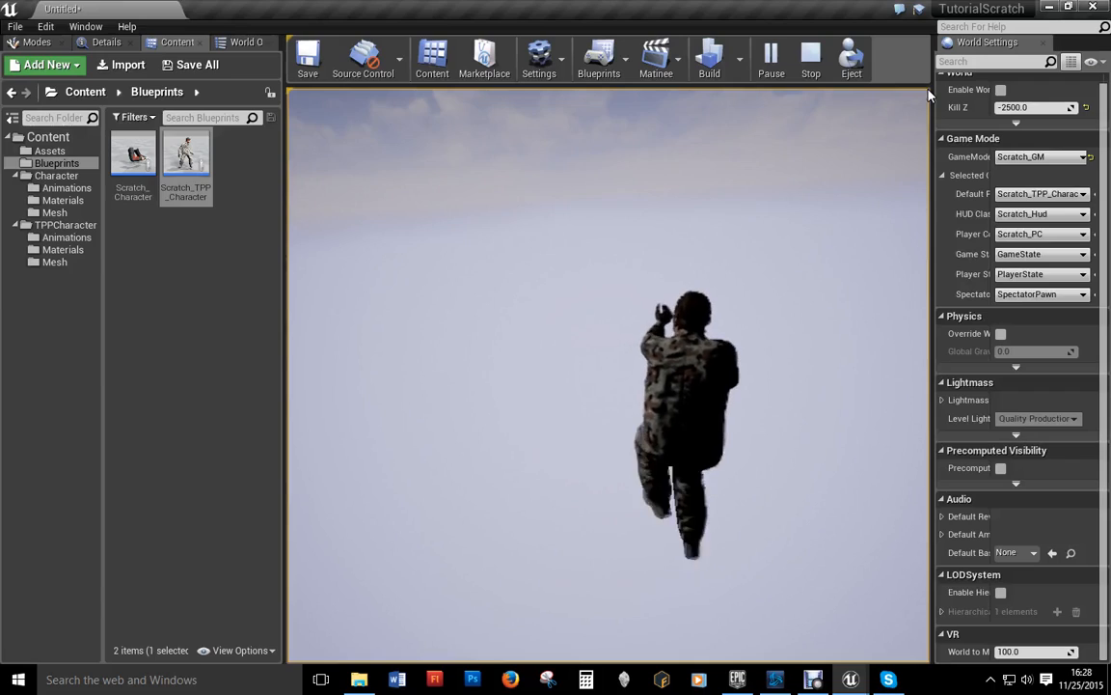
{"action": "key", "text": "Escape"}
Step: Re-enable Use Pawn Control Rotation on the Camera and compile the blueprint
{"action": "double_click", "coordinate": [166, 172]}
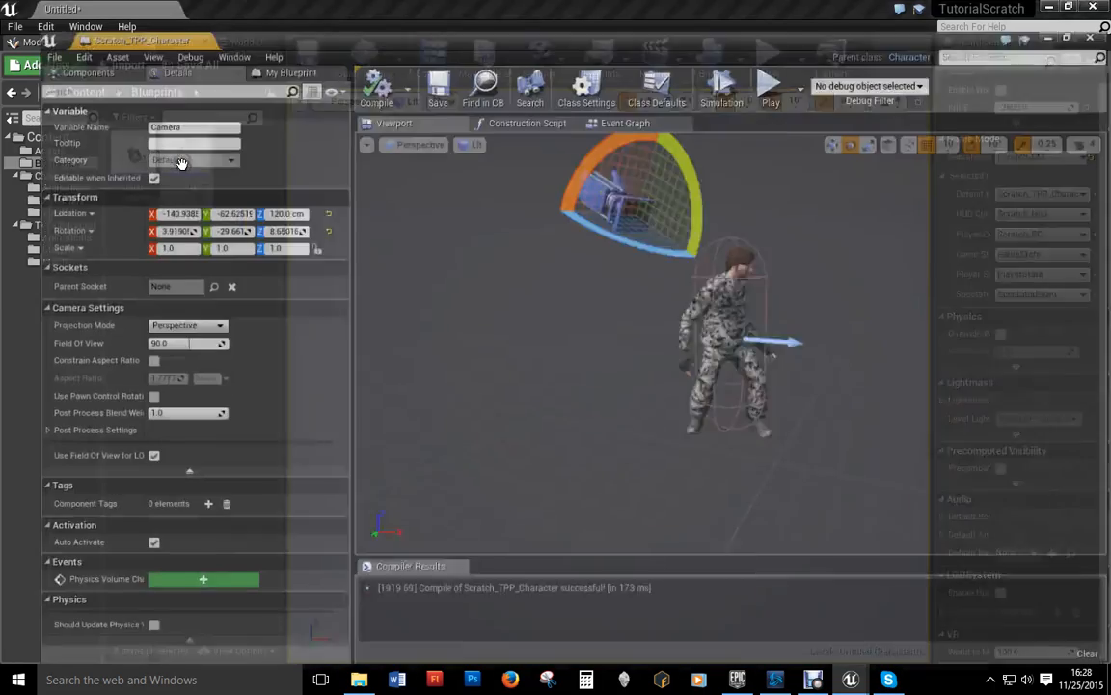
{"action": "left_click", "coordinate": [119, 379]}
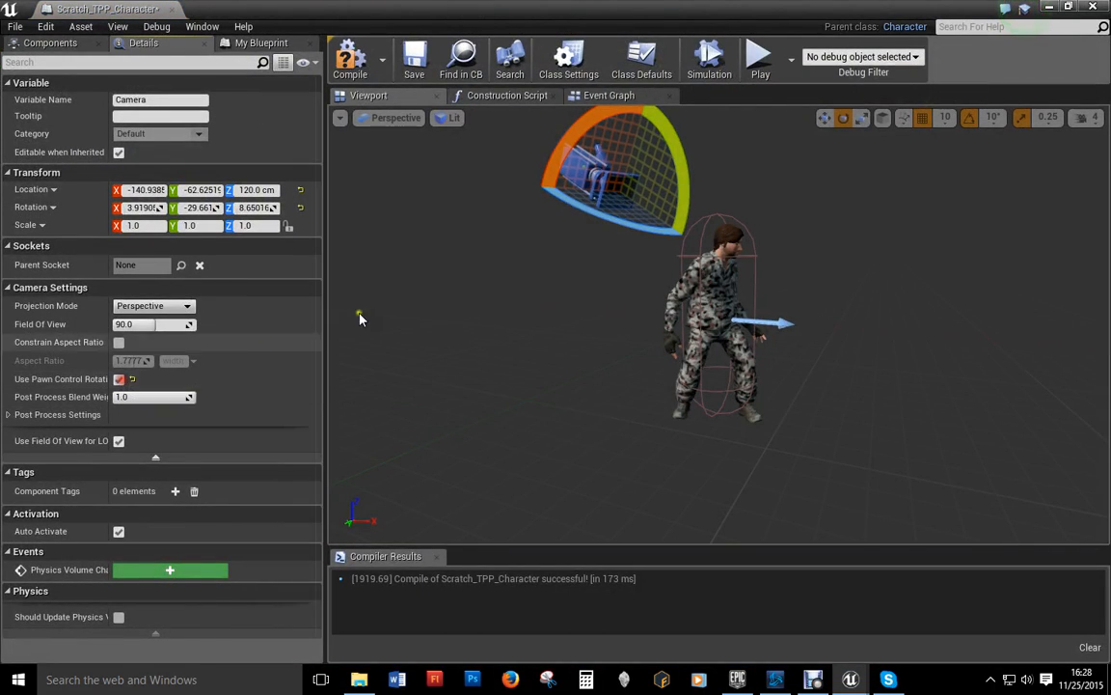
{"action": "left_click", "coordinate": [350, 60]}
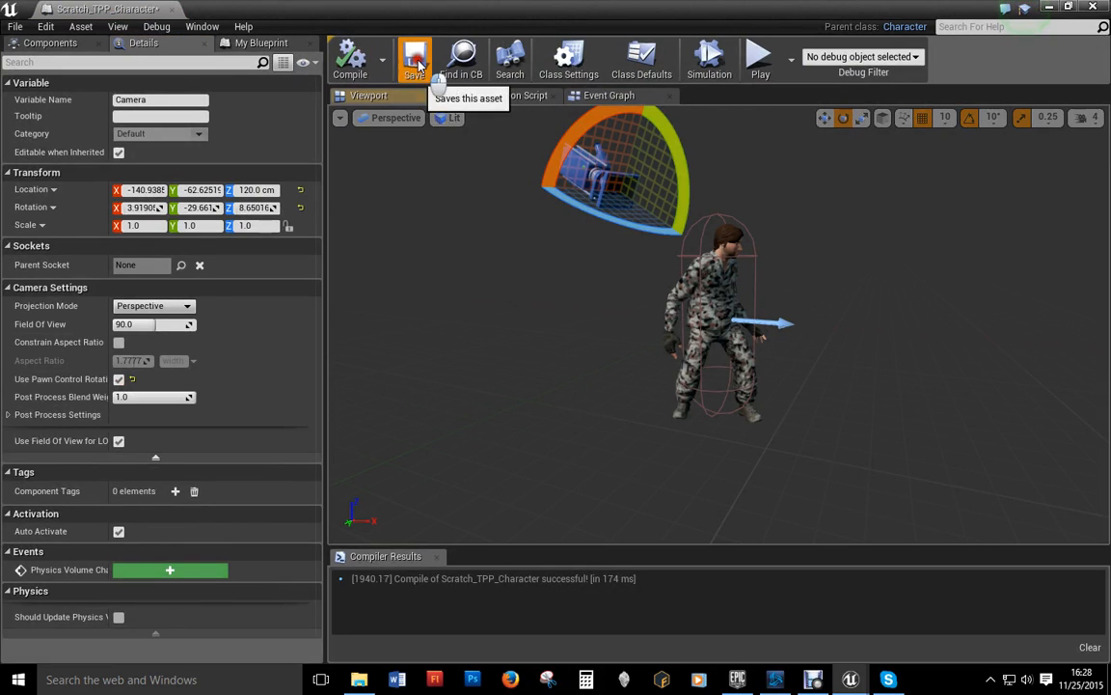
Step: Run a quick play-test, jumping once with Space before stopping
{"action": "left_click", "coordinate": [1048, 7]}
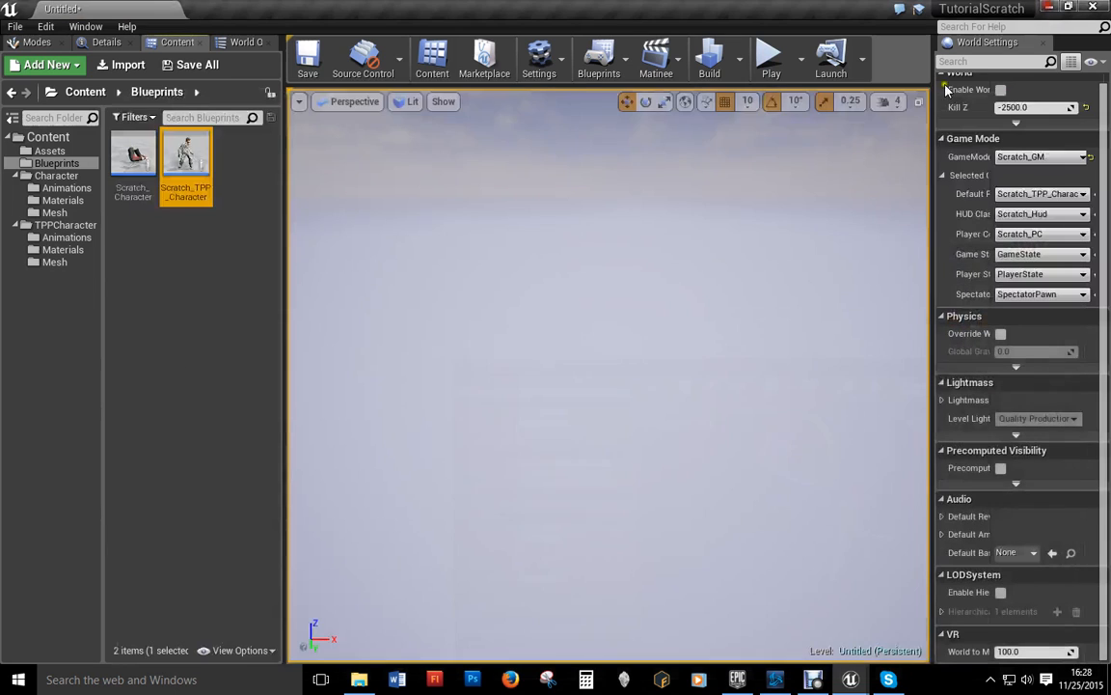
{"action": "left_click", "coordinate": [769, 56]}
{"action": "left_click", "coordinate": [618, 431]}
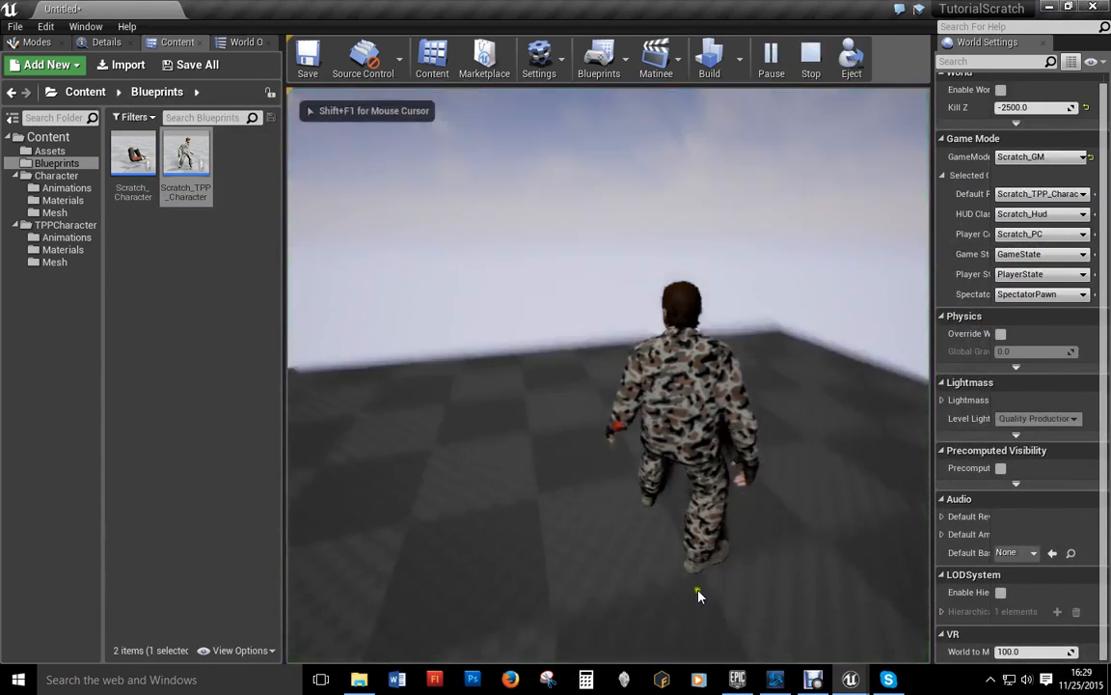
{"action": "key", "text": "space"}
{"action": "key", "text": "Escape"}
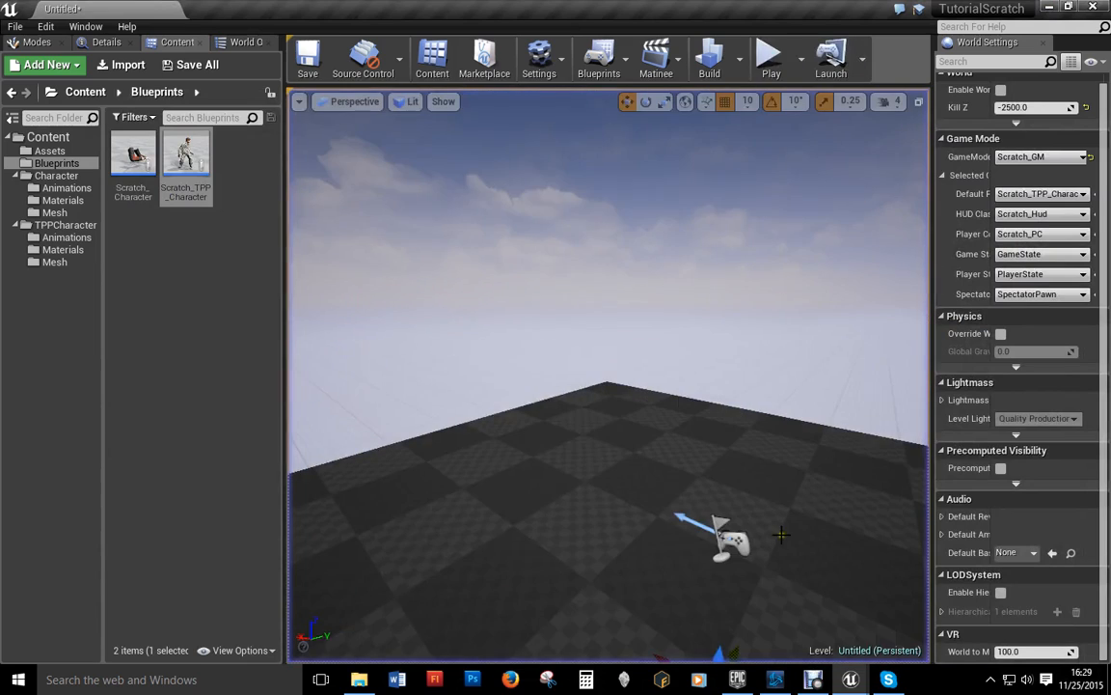
Step: Attach FPSCharacter to the CapsuleComponent and nest the Camera under FPSCharacter
{"action": "double_click", "coordinate": [186, 152]}
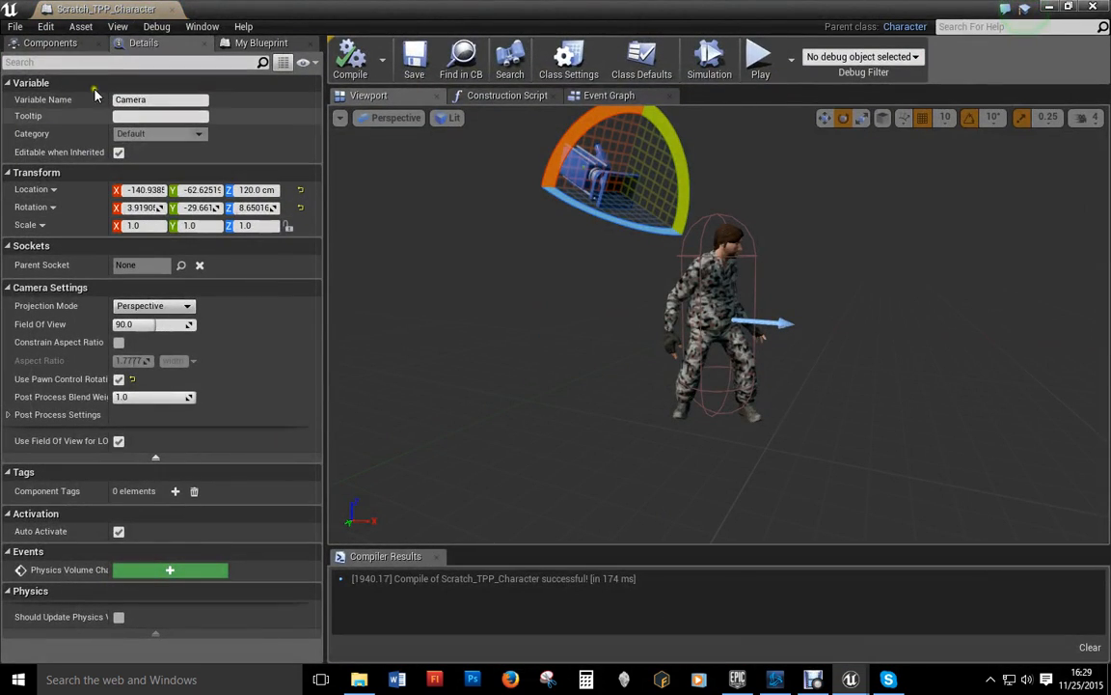
{"action": "left_click", "coordinate": [65, 48]}
{"action": "left_click_drag", "start_coordinate": [67, 169], "coordinate": [60, 108]}
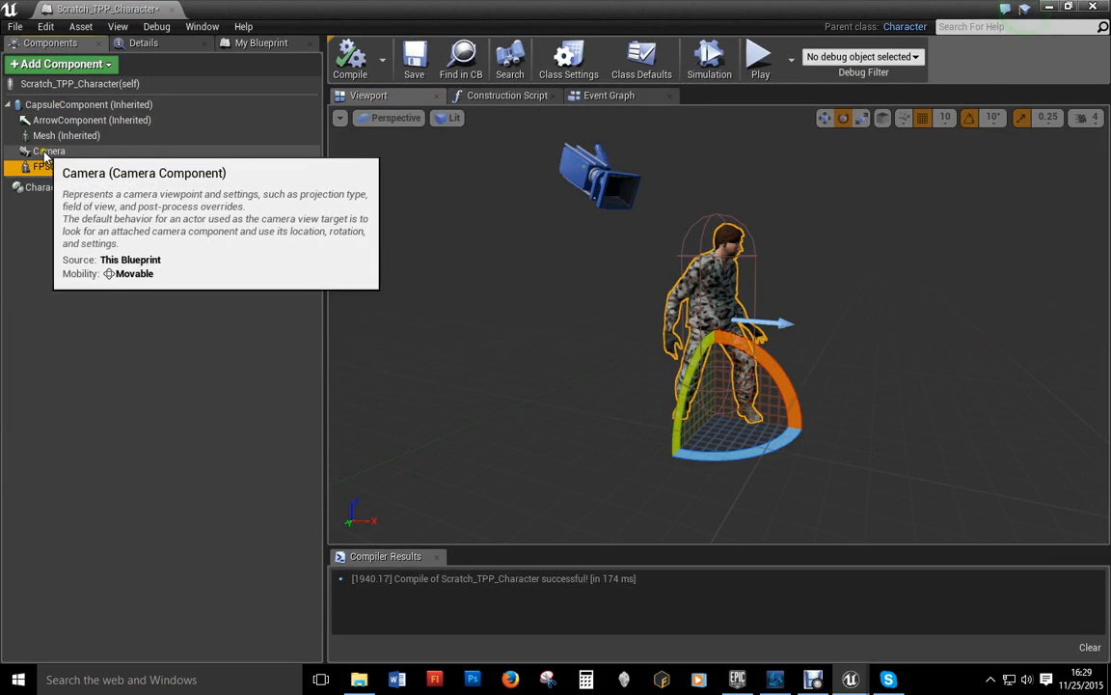
{"action": "left_click", "coordinate": [45, 152]}
{"action": "left_click_drag", "start_coordinate": [46, 153], "coordinate": [55, 171]}
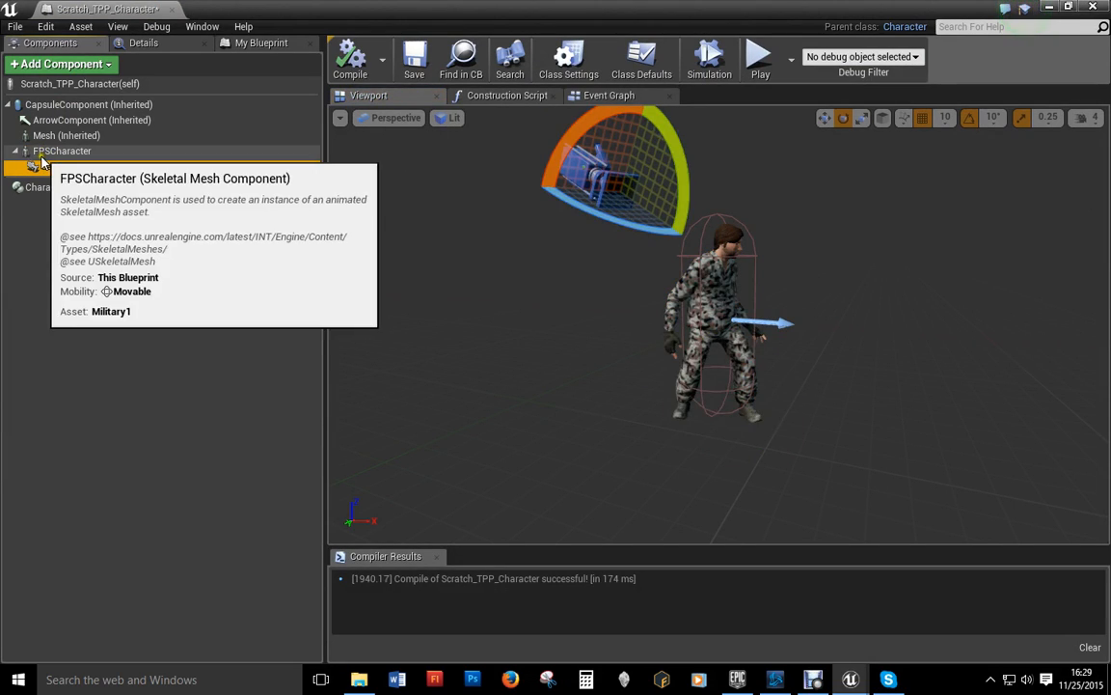
Step: Play-test the level to check the camera now follows the soldier
{"action": "left_click", "coordinate": [1049, 9]}
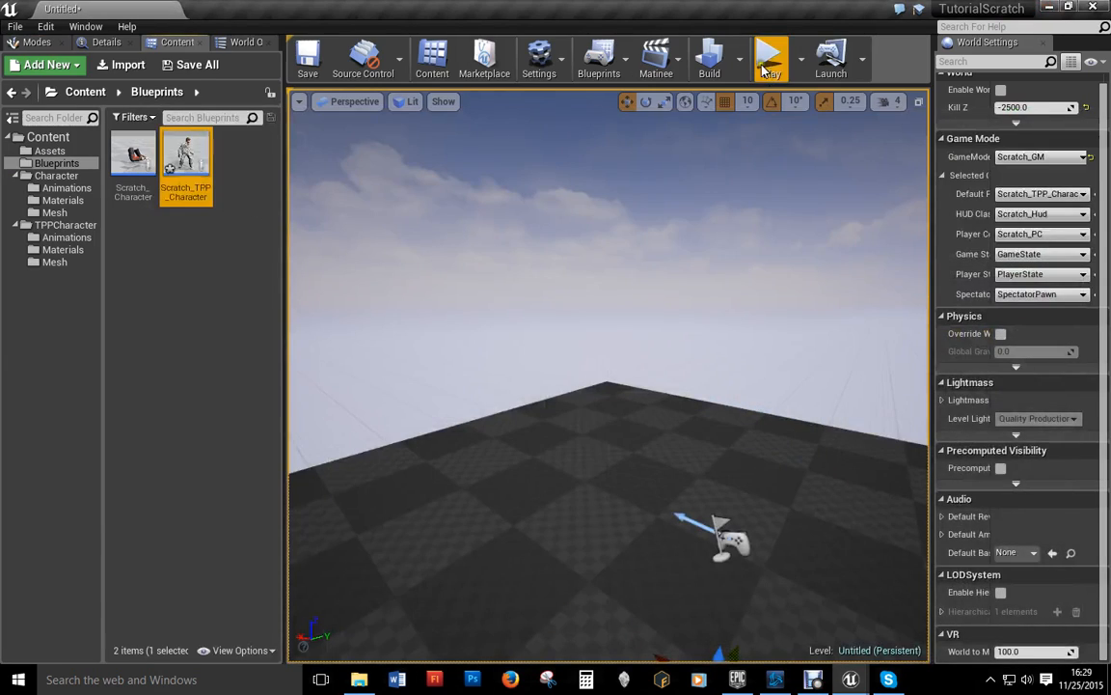
{"action": "left_click", "coordinate": [771, 60]}
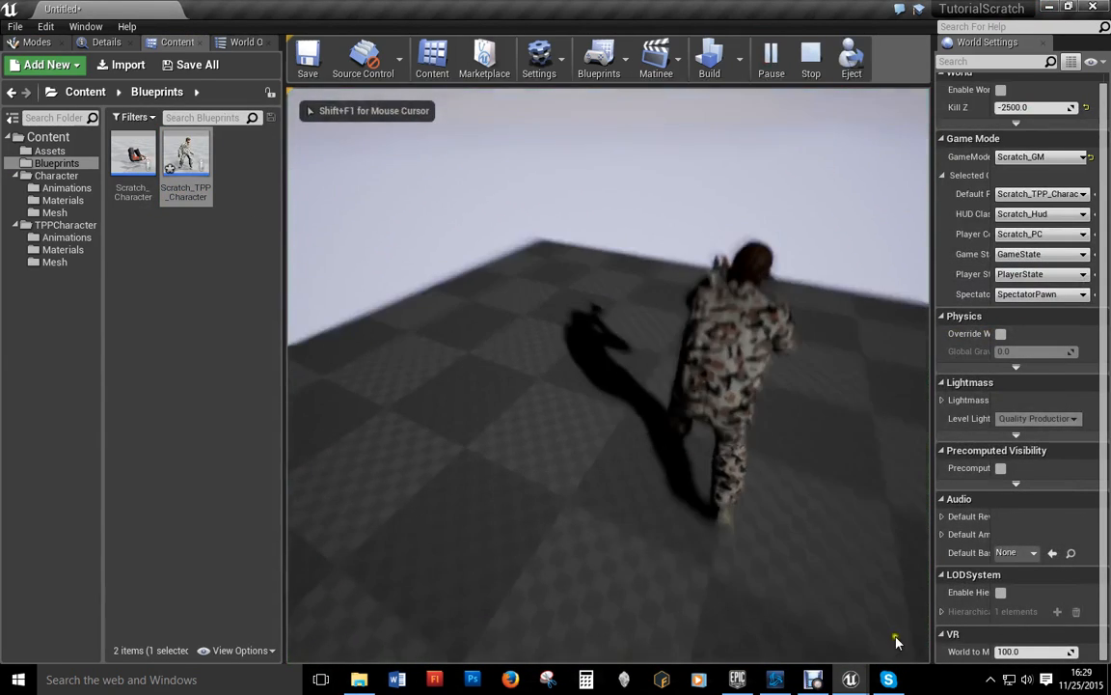
{"action": "left_click", "coordinate": [611, 454]}
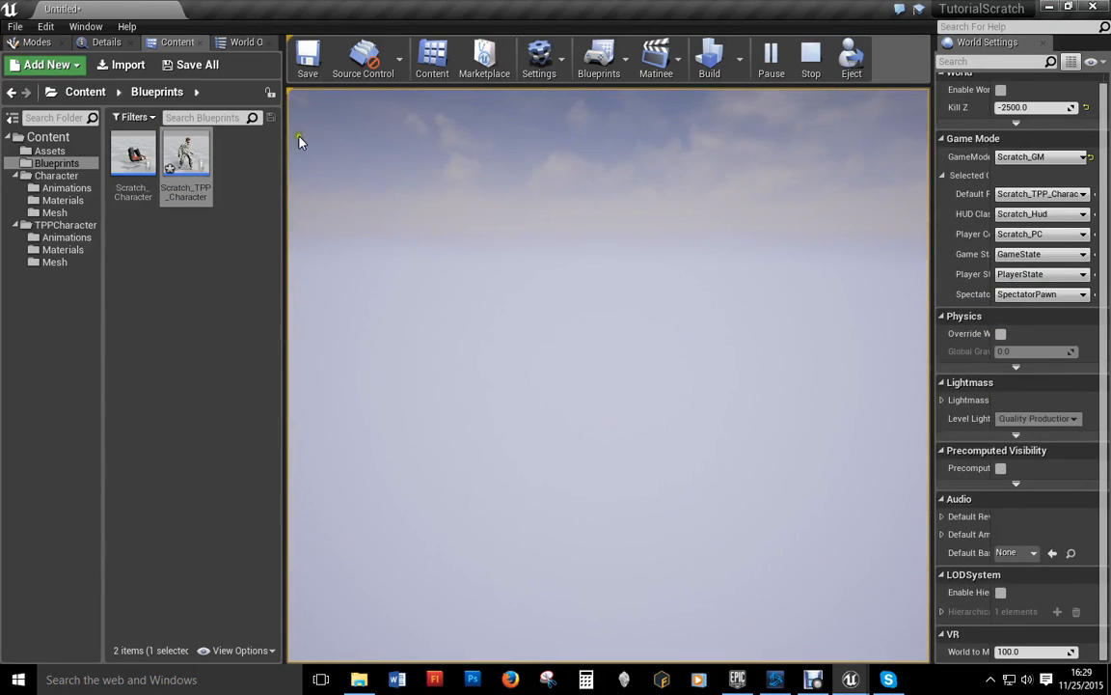
{"action": "key", "text": "Escape"}
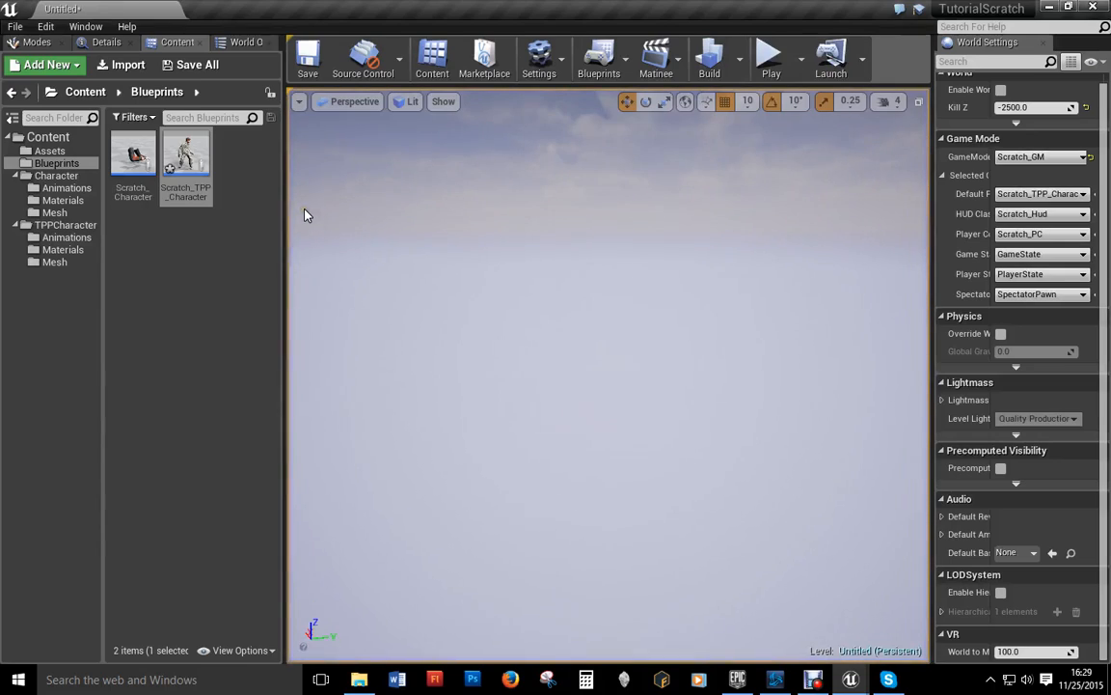
Step: Open Scratch_TPP_Character from the Blueprints folder to review its component hierarchy
{"action": "double_click", "coordinate": [180, 151]}
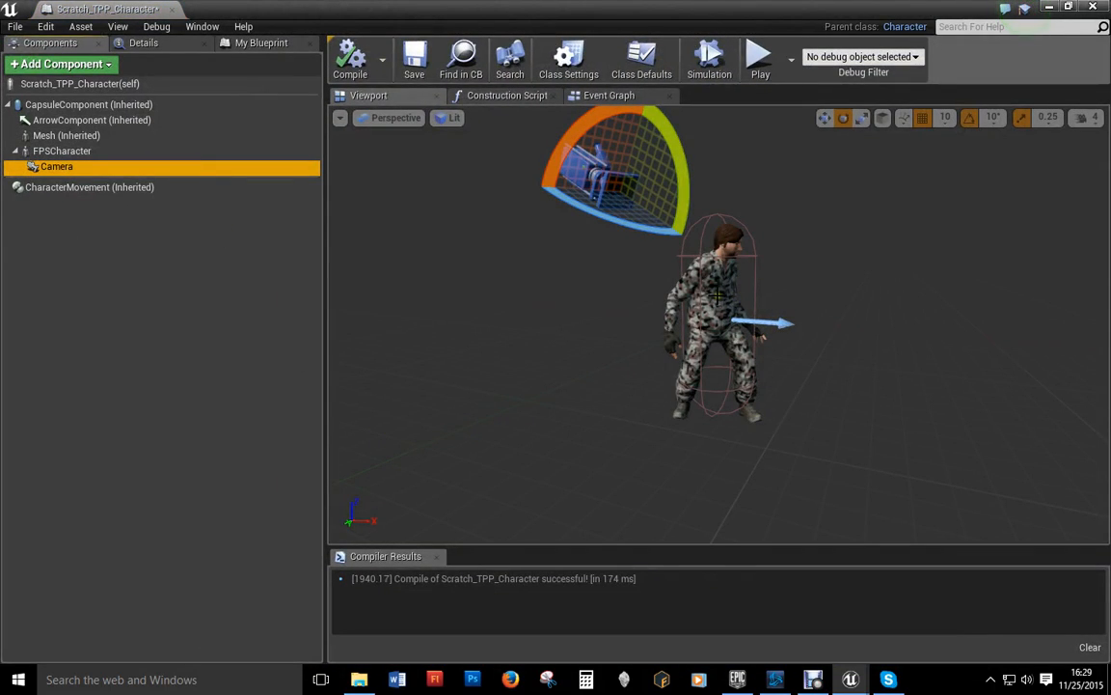